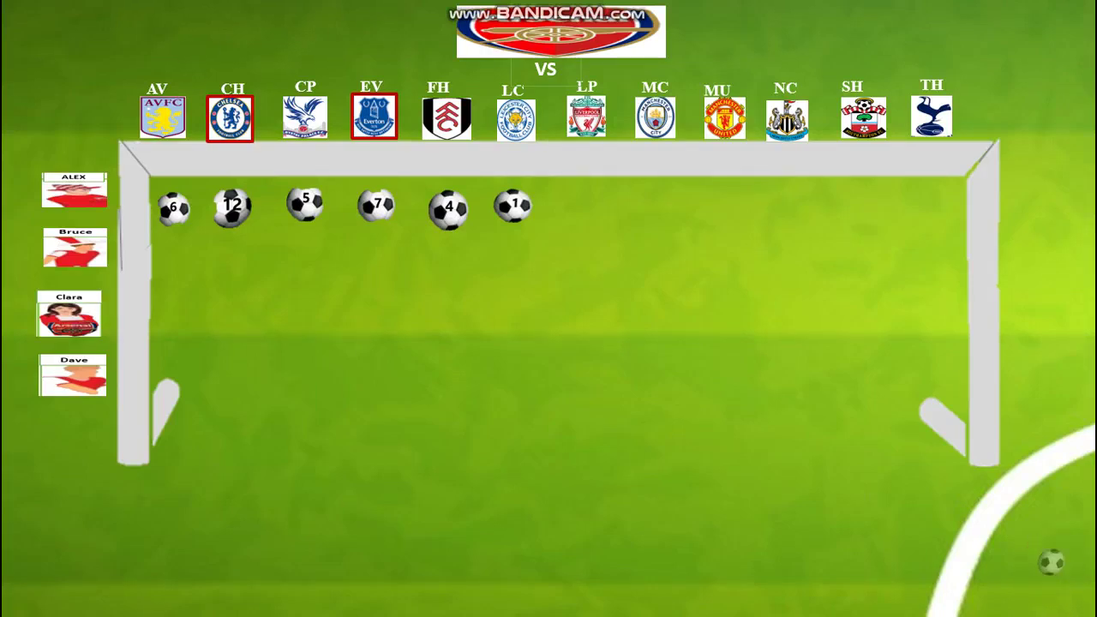
Step: Reveal the remaining numbered balls in the first fan's row of the slide show, from the Liverpool column to Tottenham
click(618, 188)
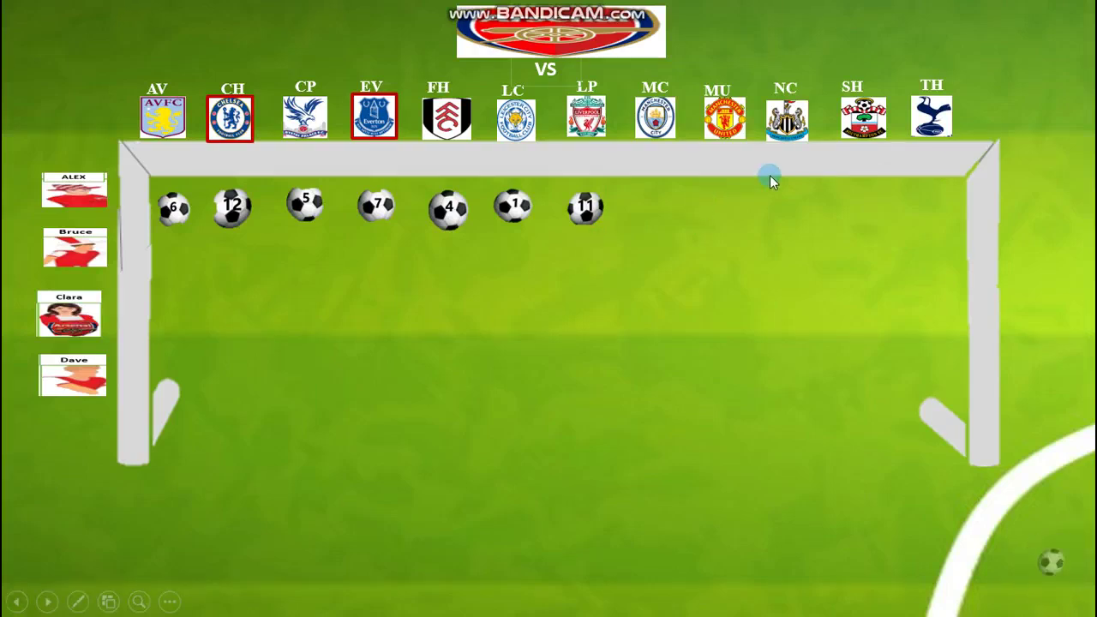
click(725, 210)
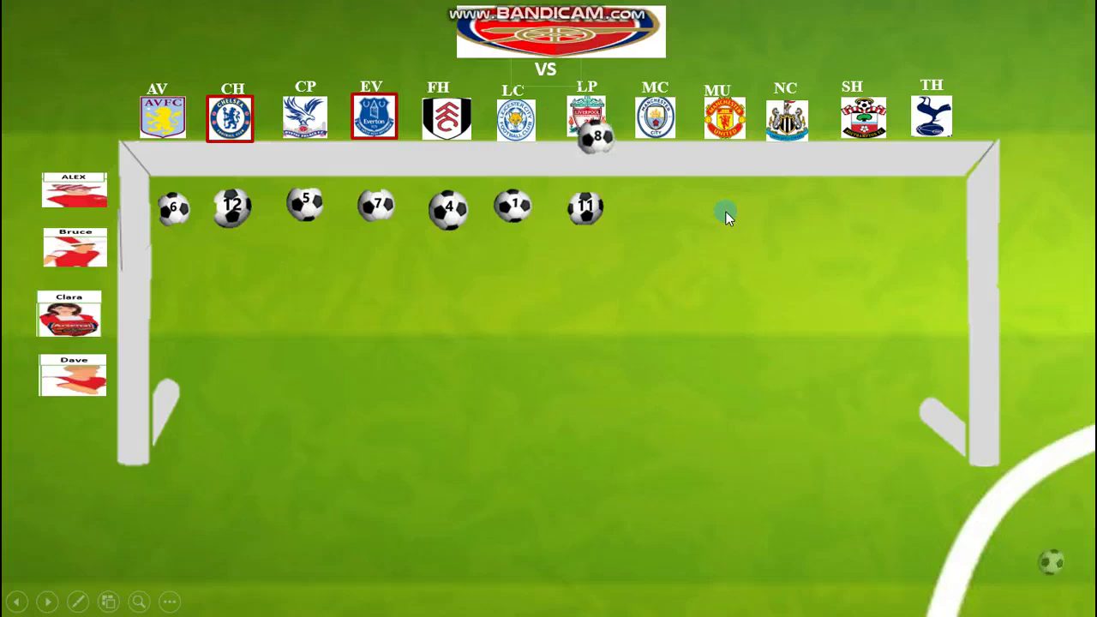
click(726, 211)
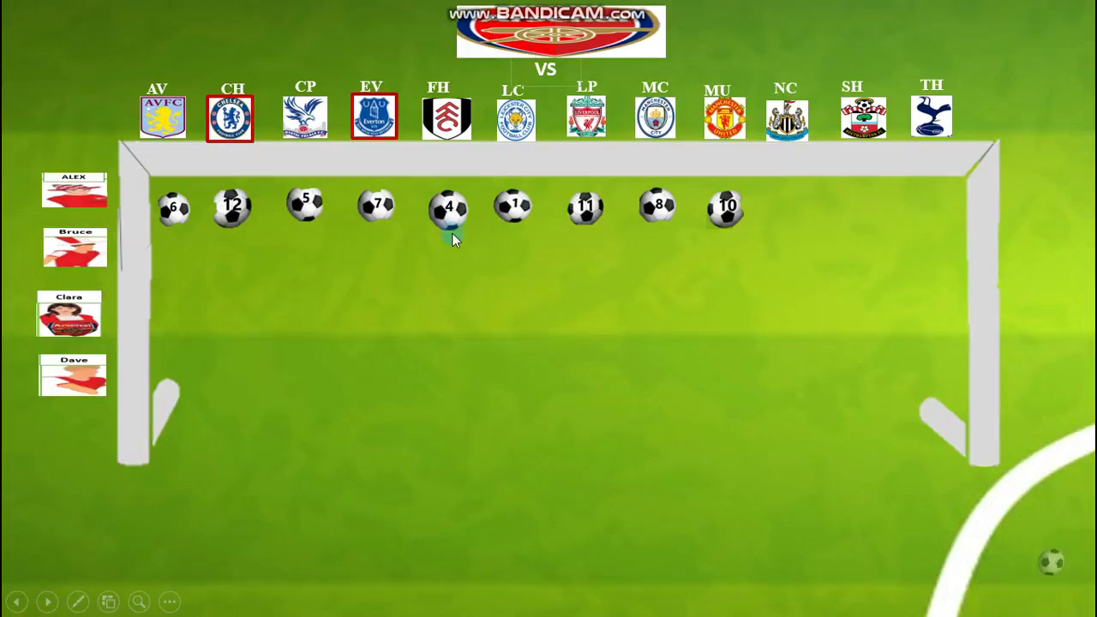
click(760, 208)
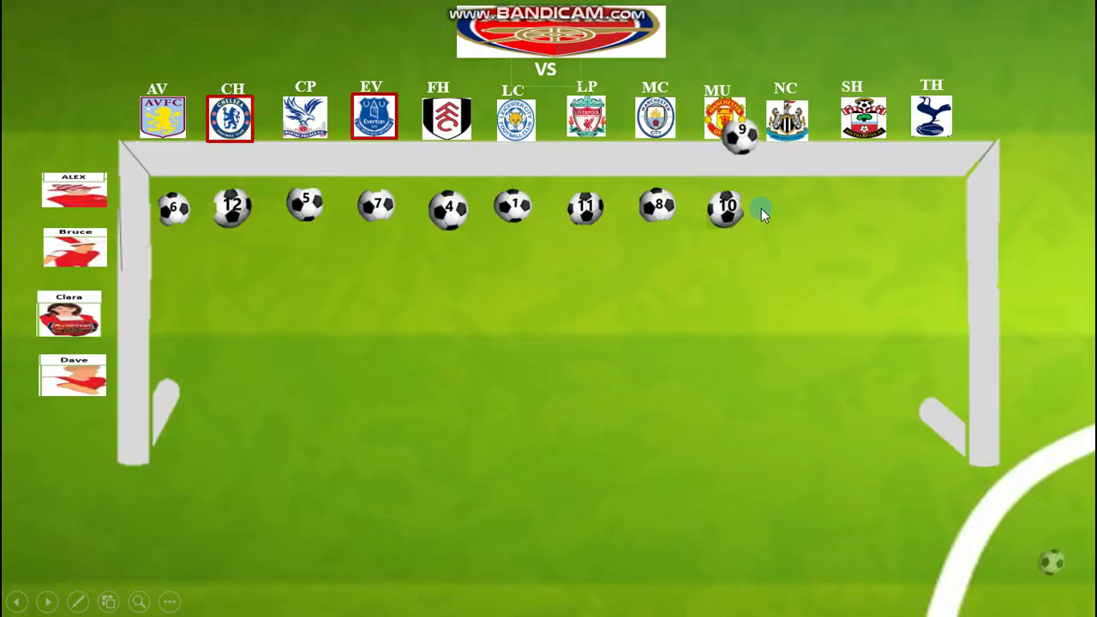
click(761, 208)
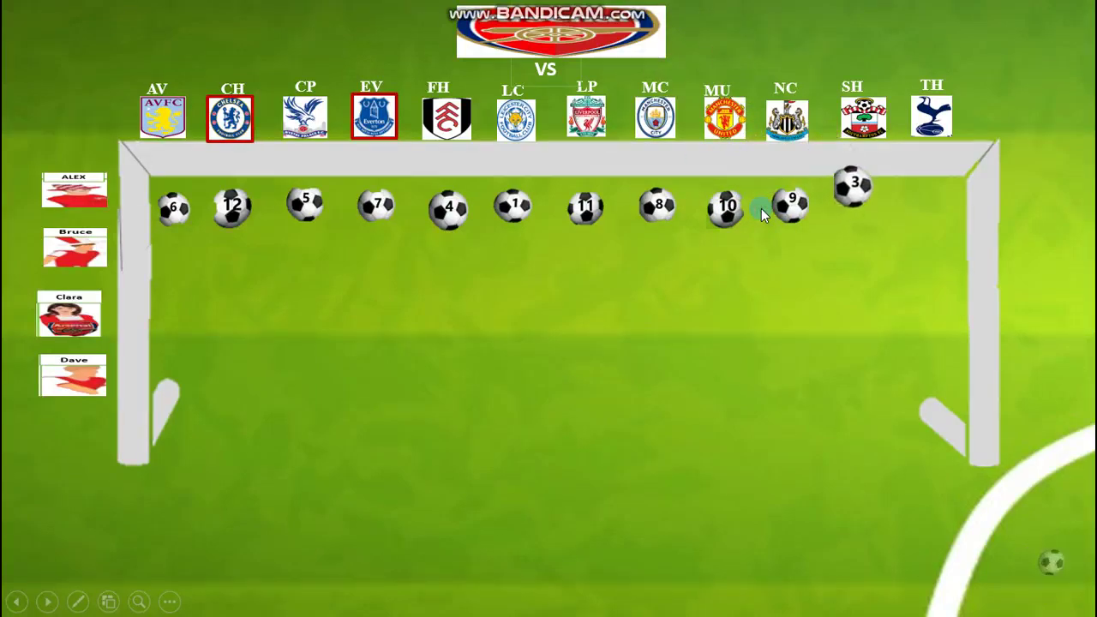
click(761, 208)
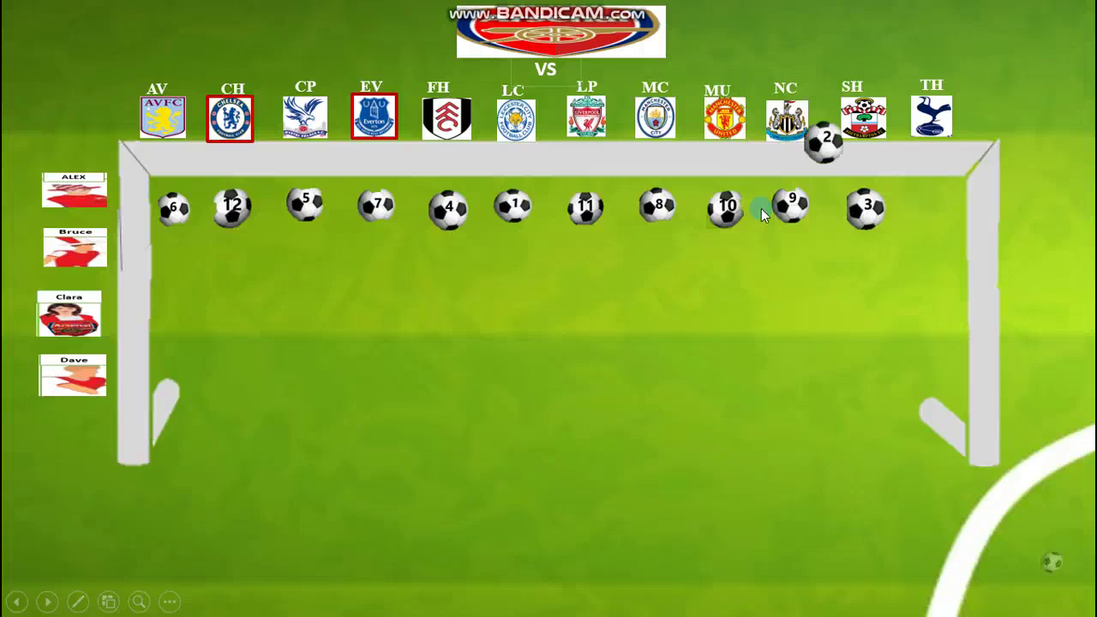
Step: Reveal the twelve numbered balls in the second fan's row, from the Aston Villa column to Tottenham
click(379, 377)
click(379, 377)
click(380, 377)
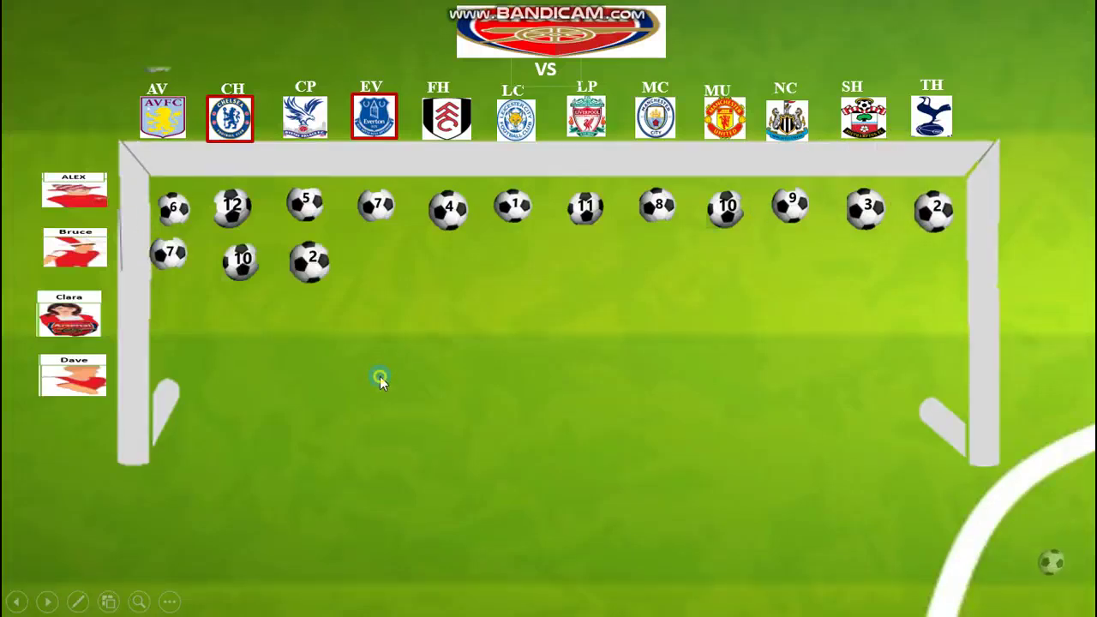
click(380, 377)
click(380, 377)
click(380, 377)
click(379, 377)
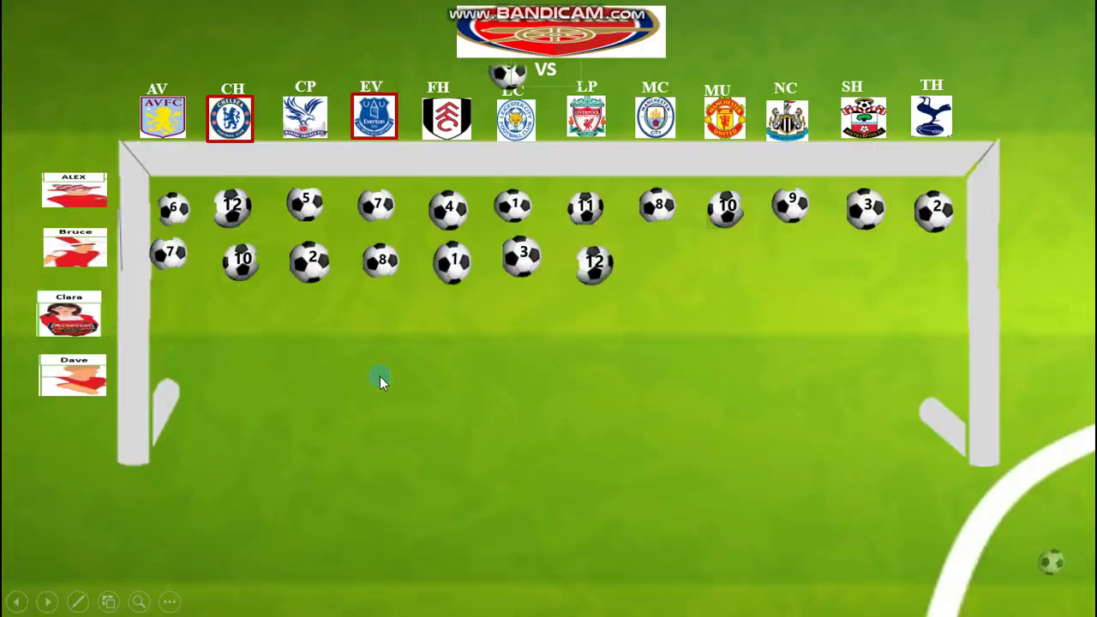
click(379, 377)
click(379, 377)
click(380, 377)
click(380, 377)
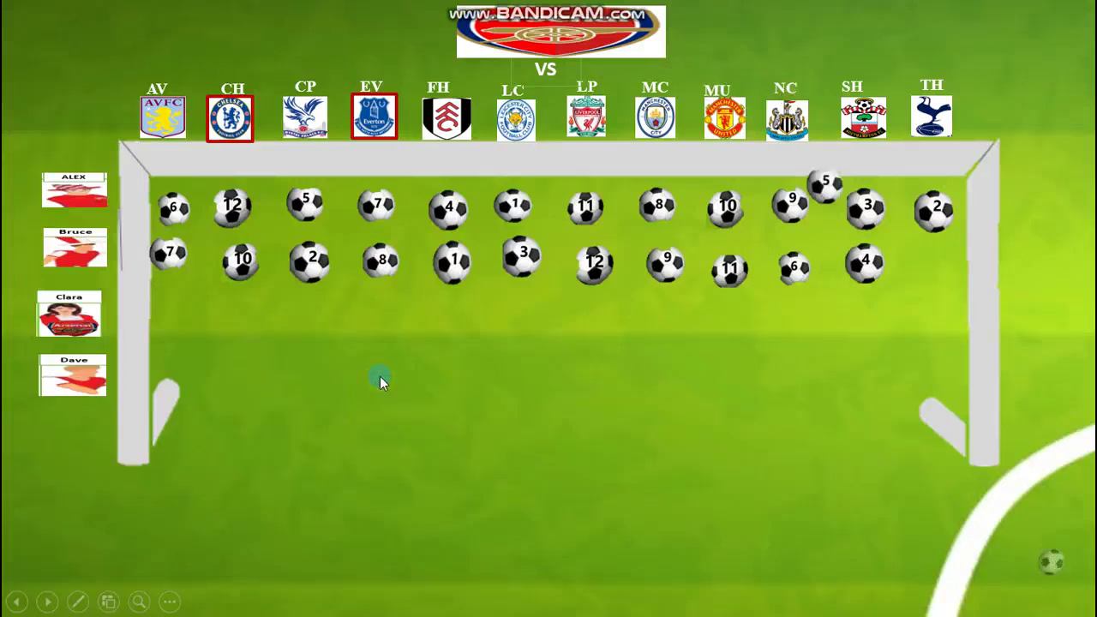
click(379, 377)
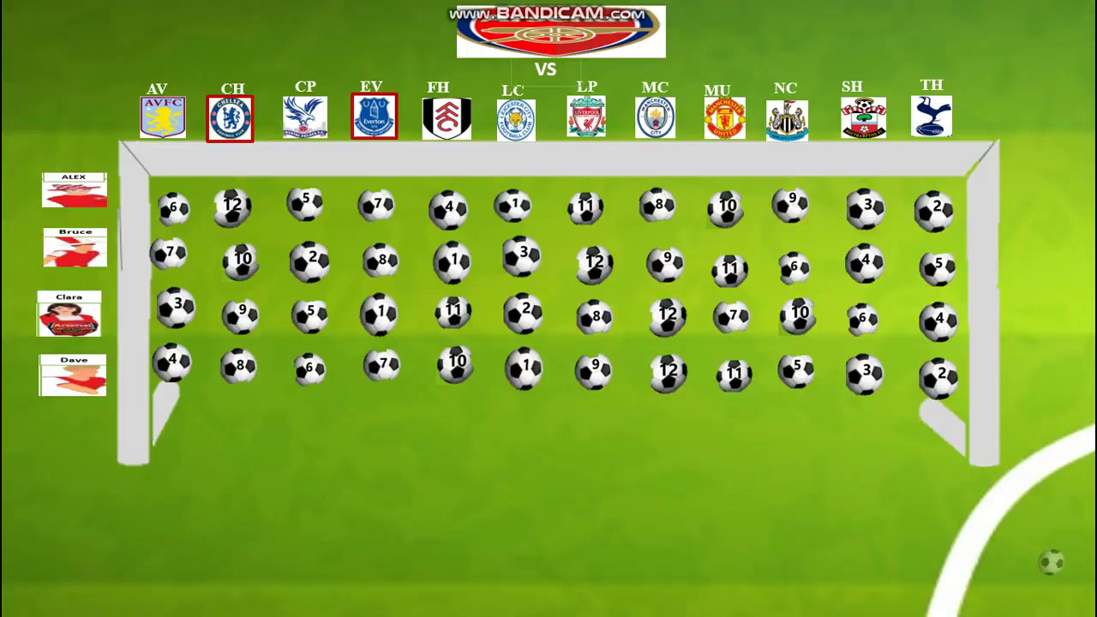
Step: Play the slide that circles the fans' high ratings and return to it from the Implication slide
click(257, 440)
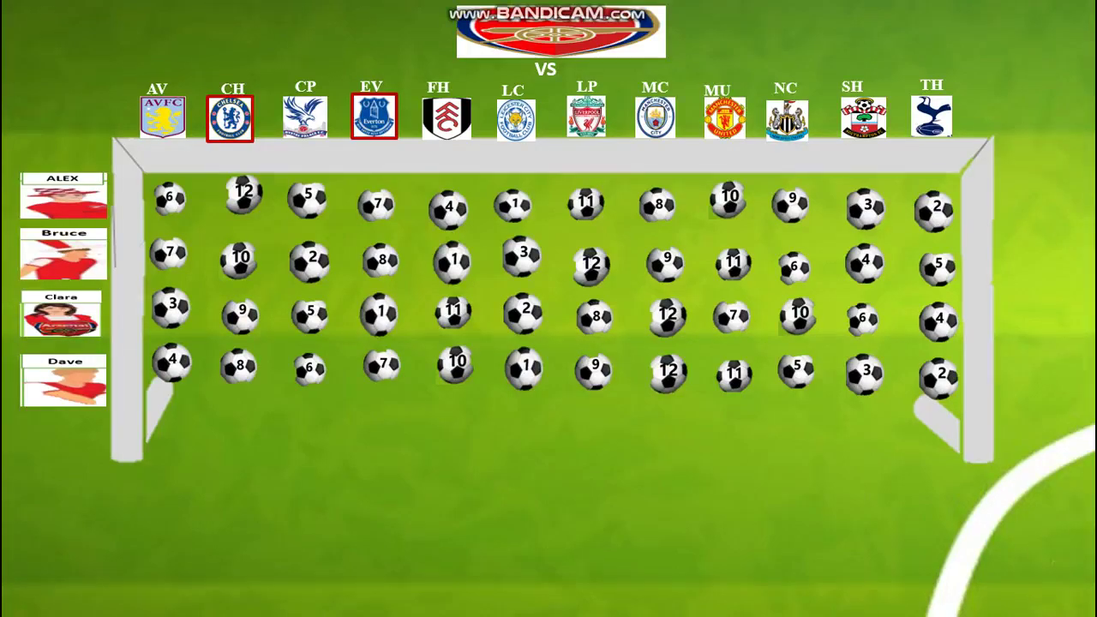
click(348, 423)
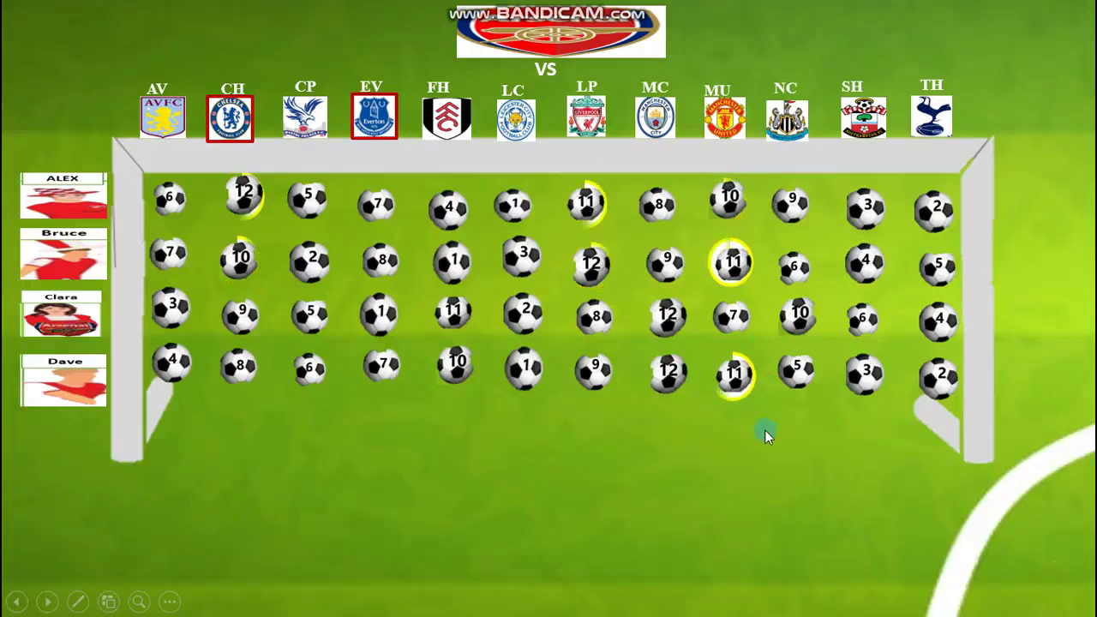
click(744, 437)
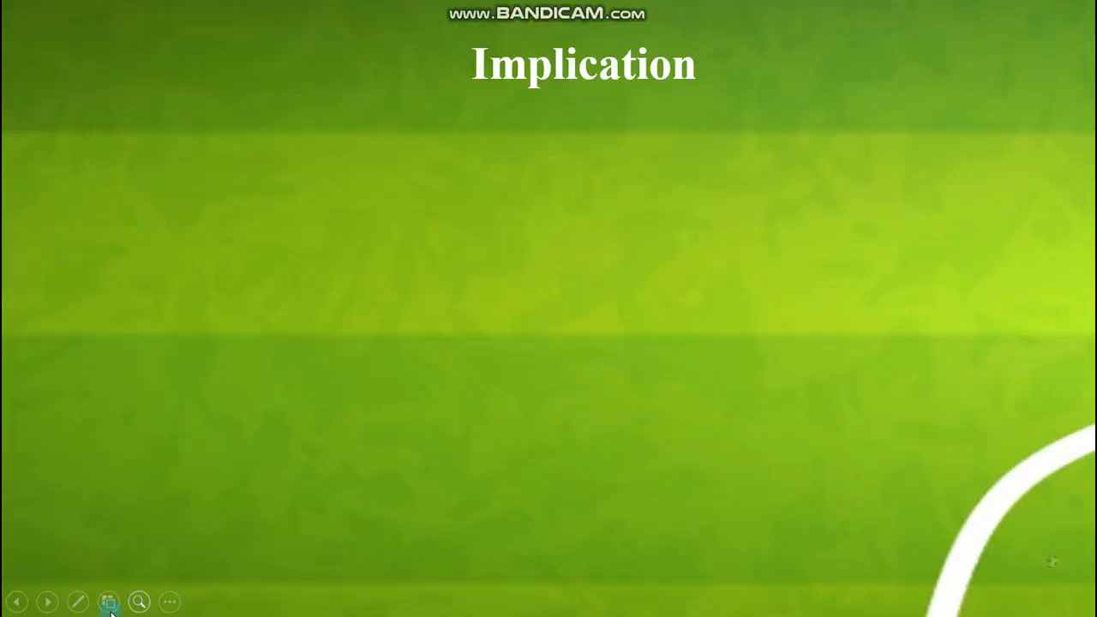
click(20, 602)
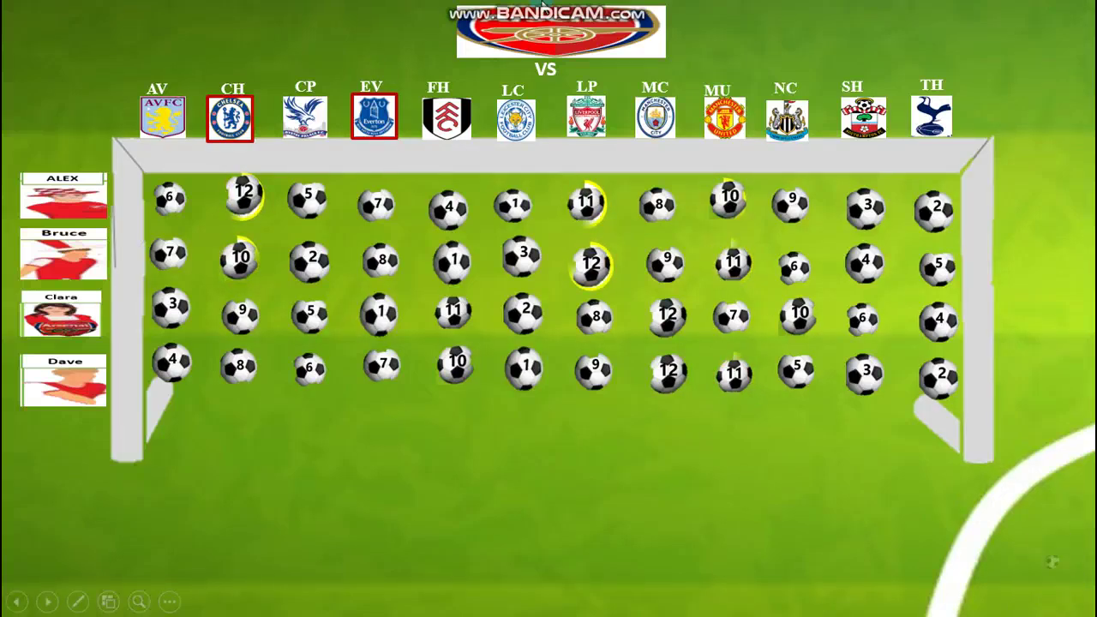
Step: End the slide show and switch to the Modeling OR-1 workbook in Excel
mouse_move(545, 7)
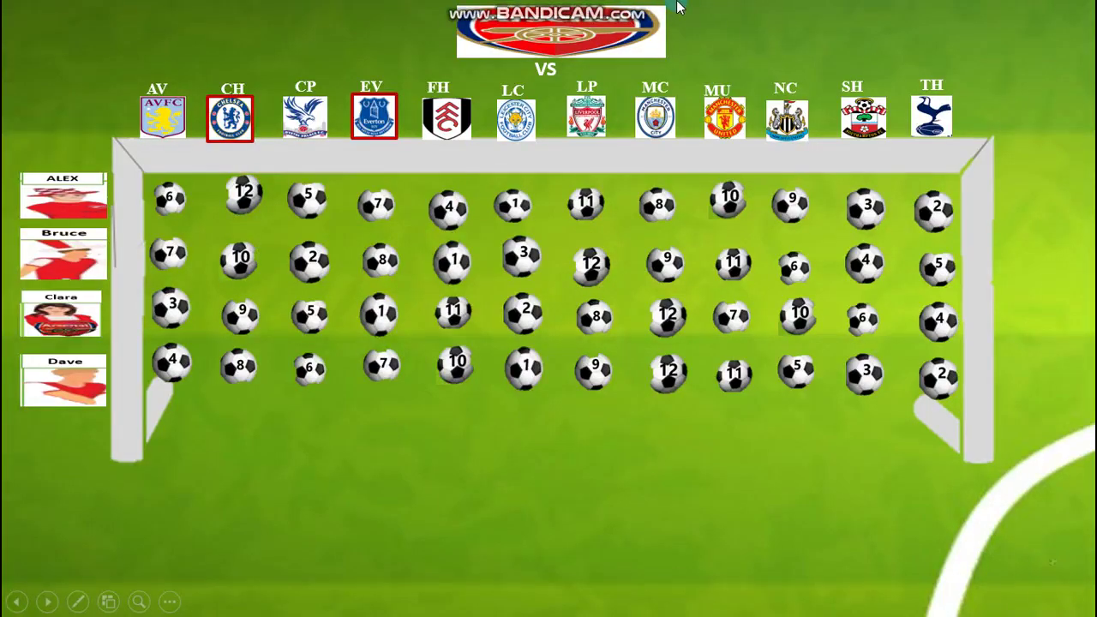
mouse_move(675, 8)
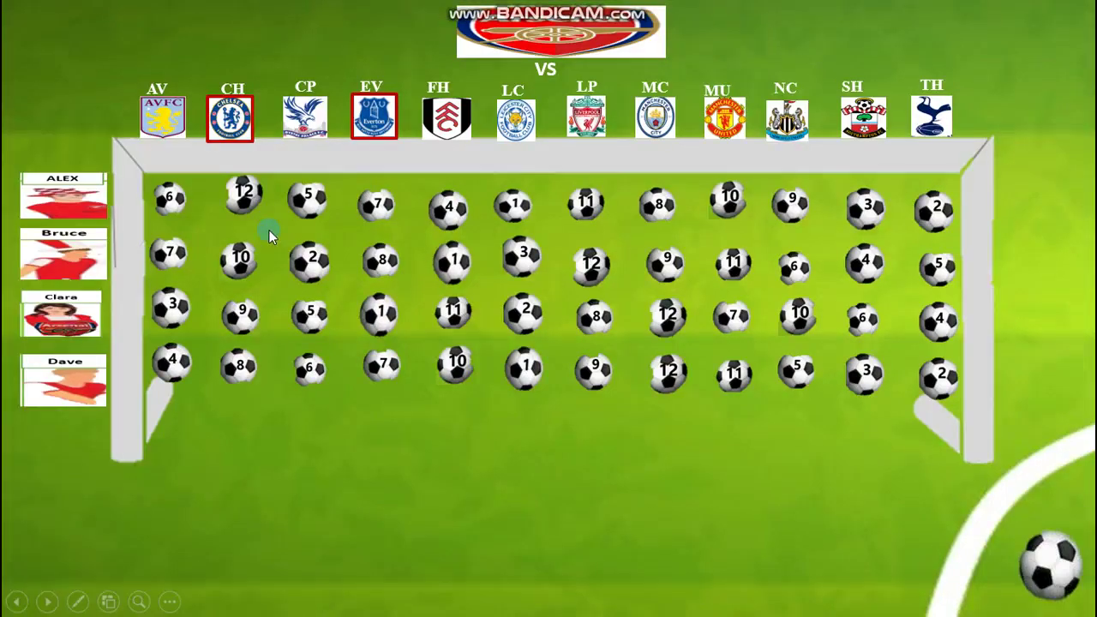
key(Escape)
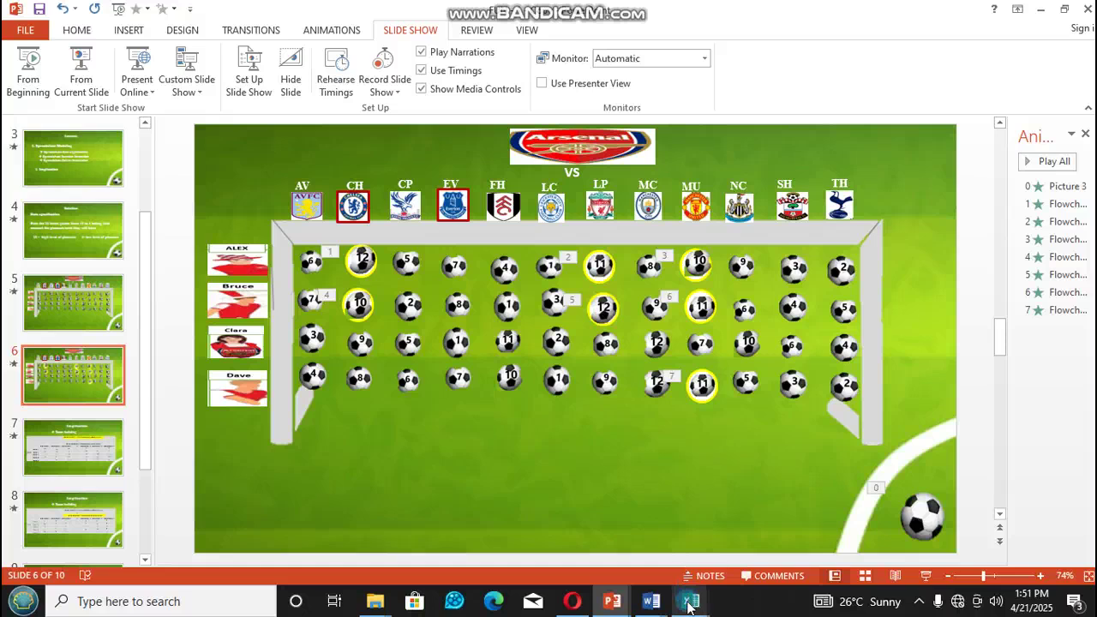
mouse_move(688, 605)
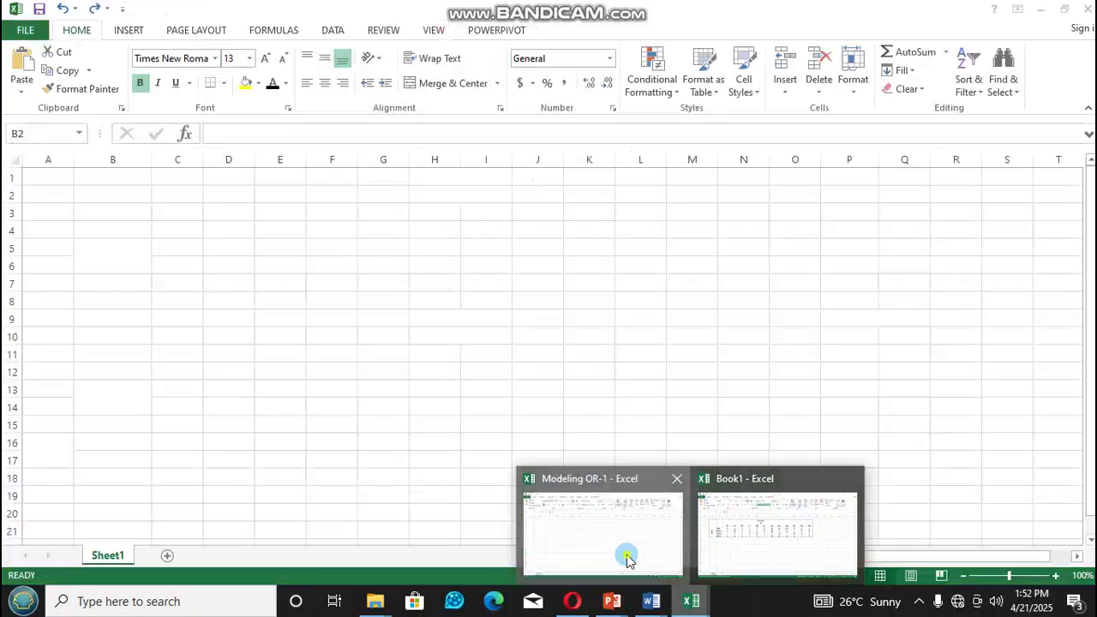
click(626, 555)
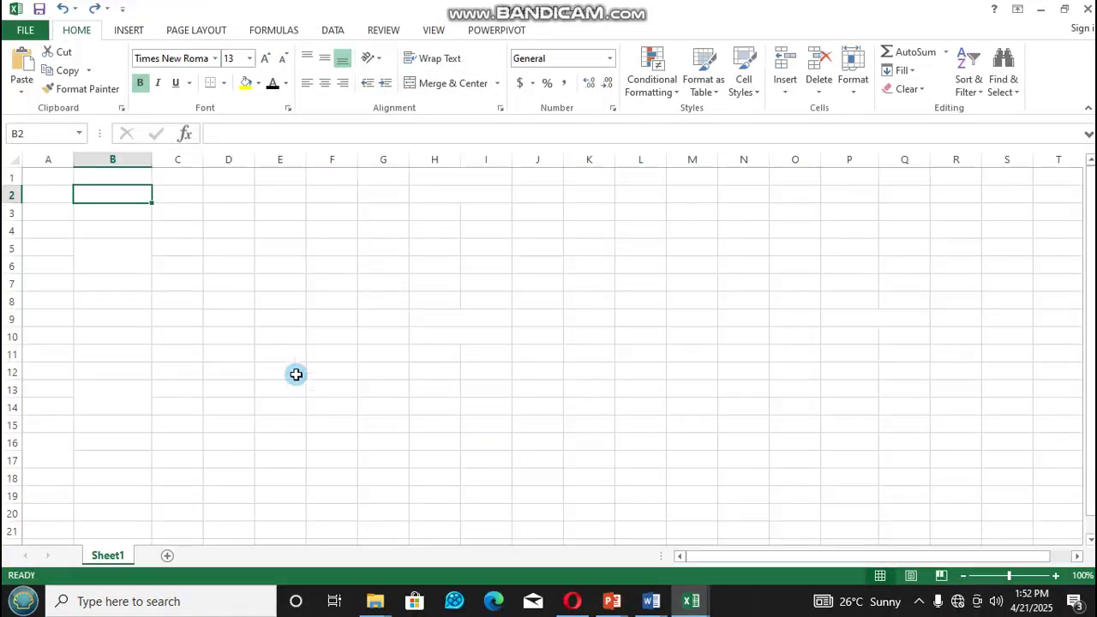
Step: Paste the copied Arsenal fan rating table into the blank sheet starting at cell B2
right_click(116, 195)
click(152, 269)
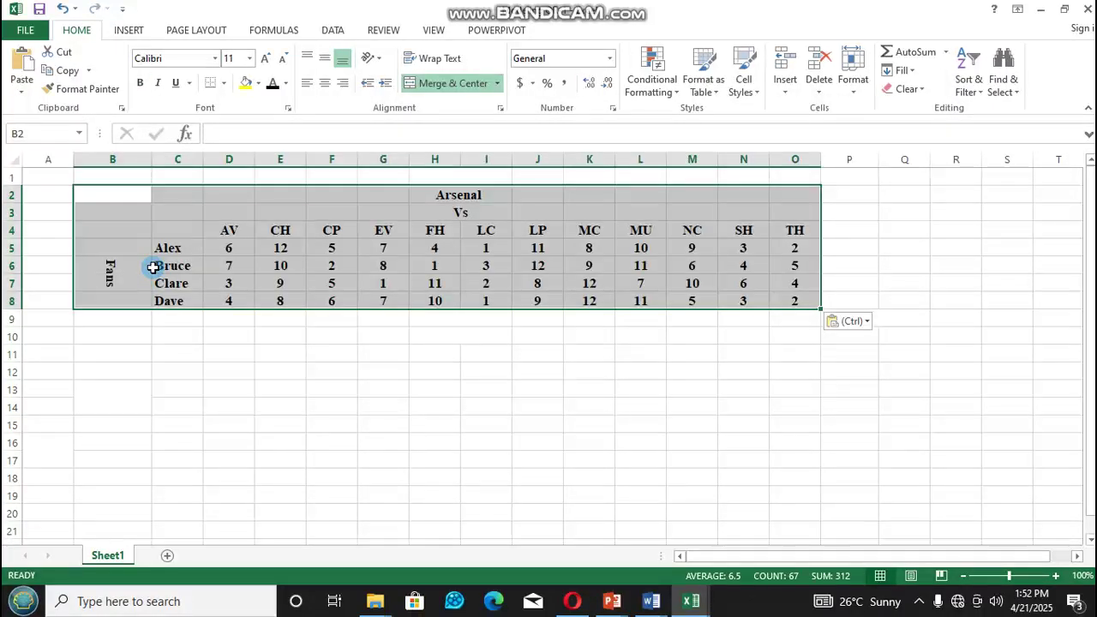
drag(180, 243, 178, 300)
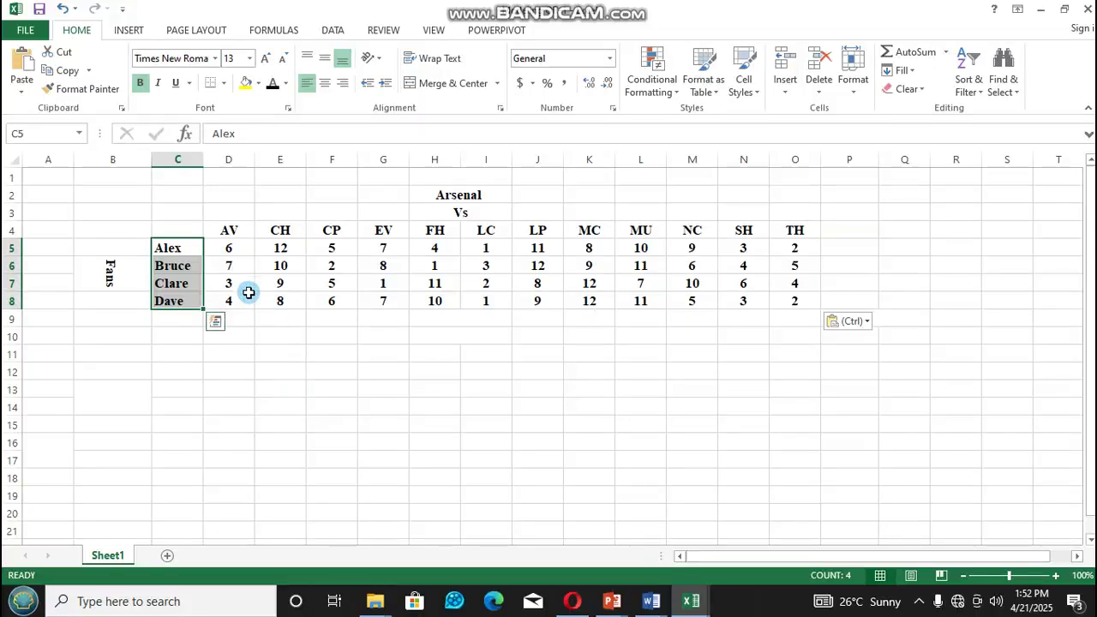
Step: Apply a thick box border around the rating values in D5:O8
click(232, 248)
drag(232, 249, 380, 171)
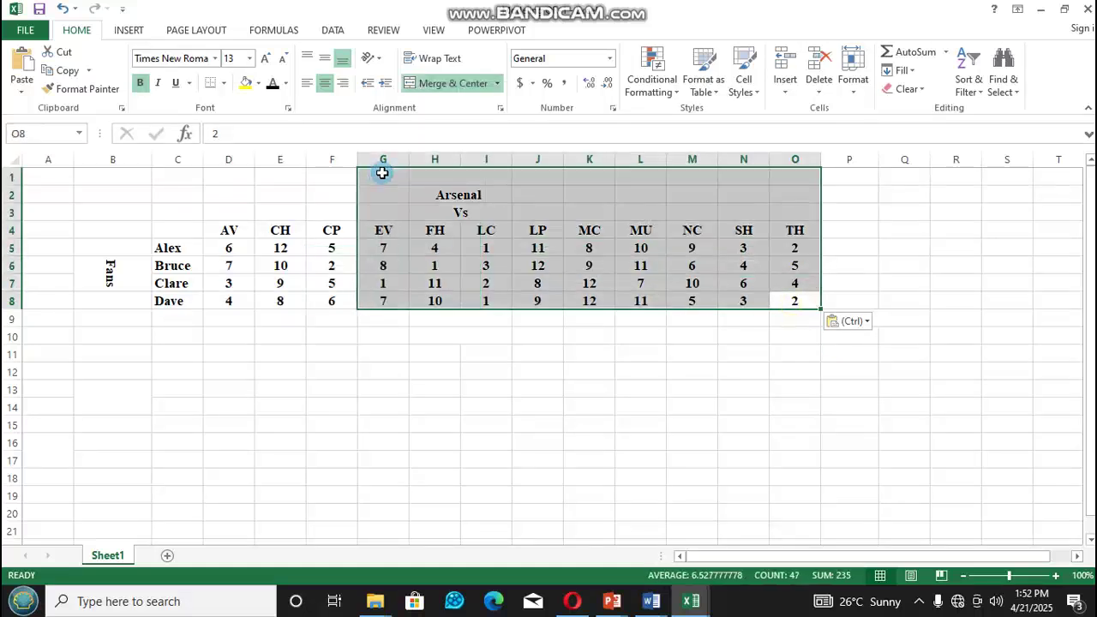
drag(222, 245, 773, 300)
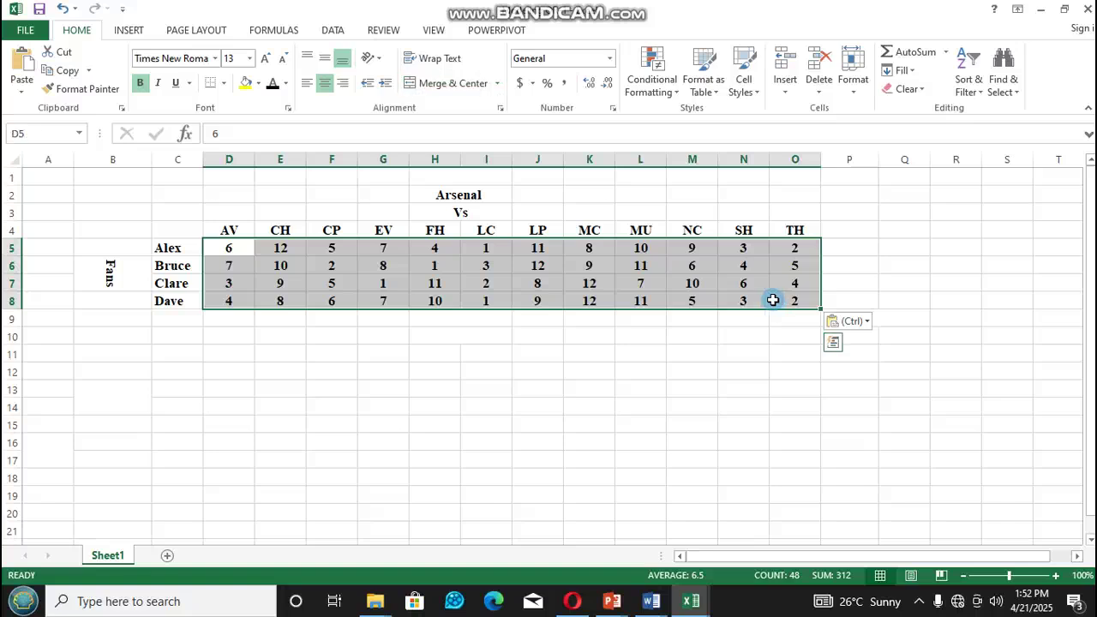
click(225, 85)
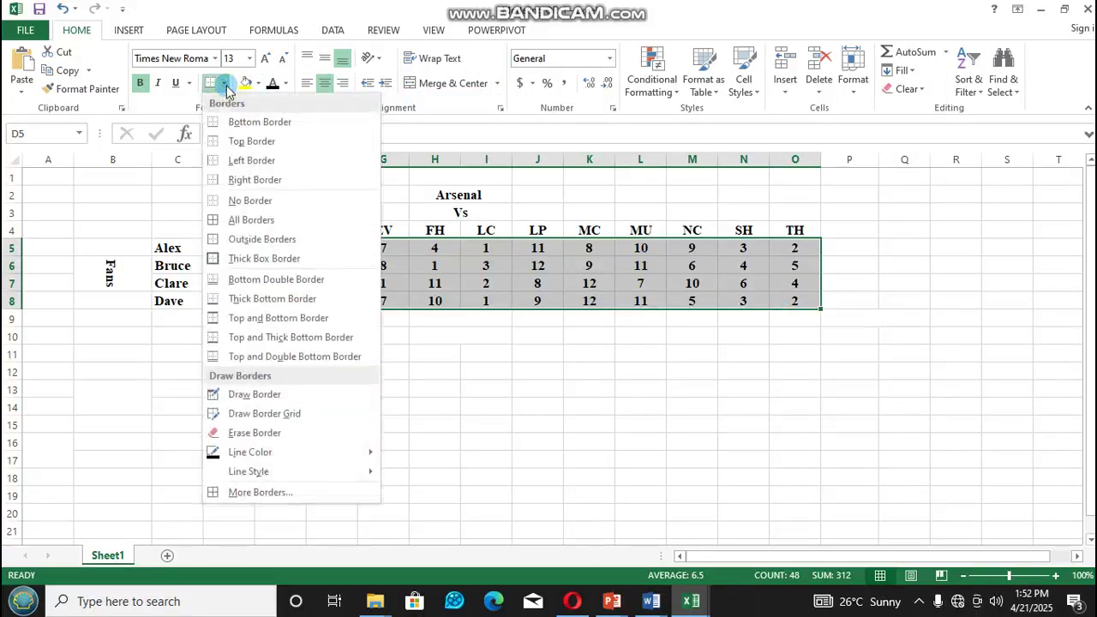
click(247, 259)
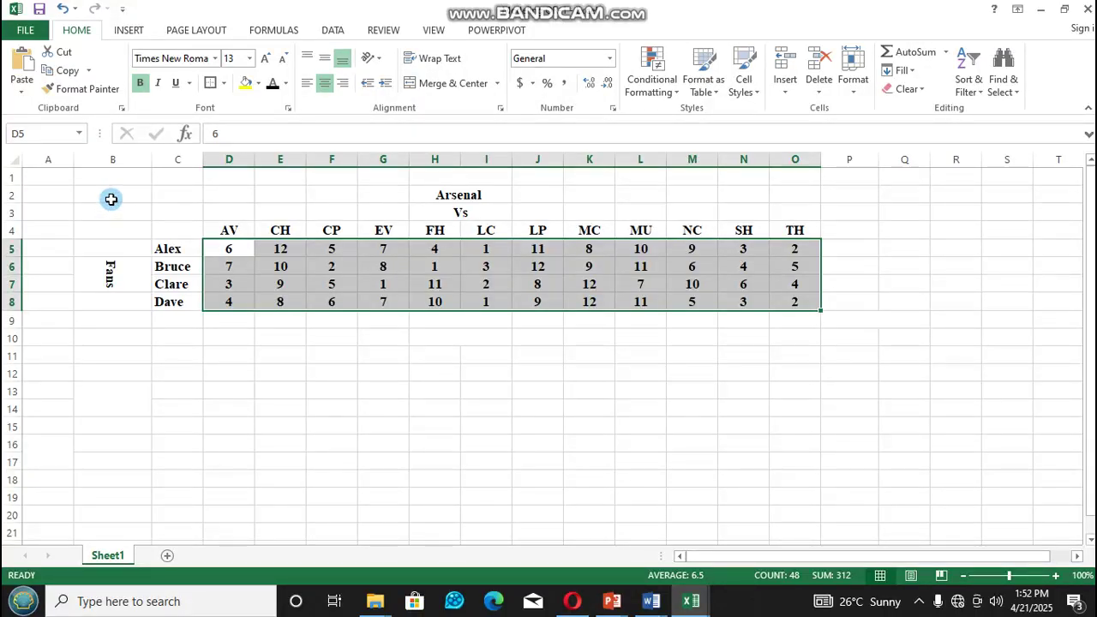
Step: Copy the whole rating table B2:O8 and paste it below, starting at cell B11
drag(111, 197, 798, 297)
right_click(798, 297)
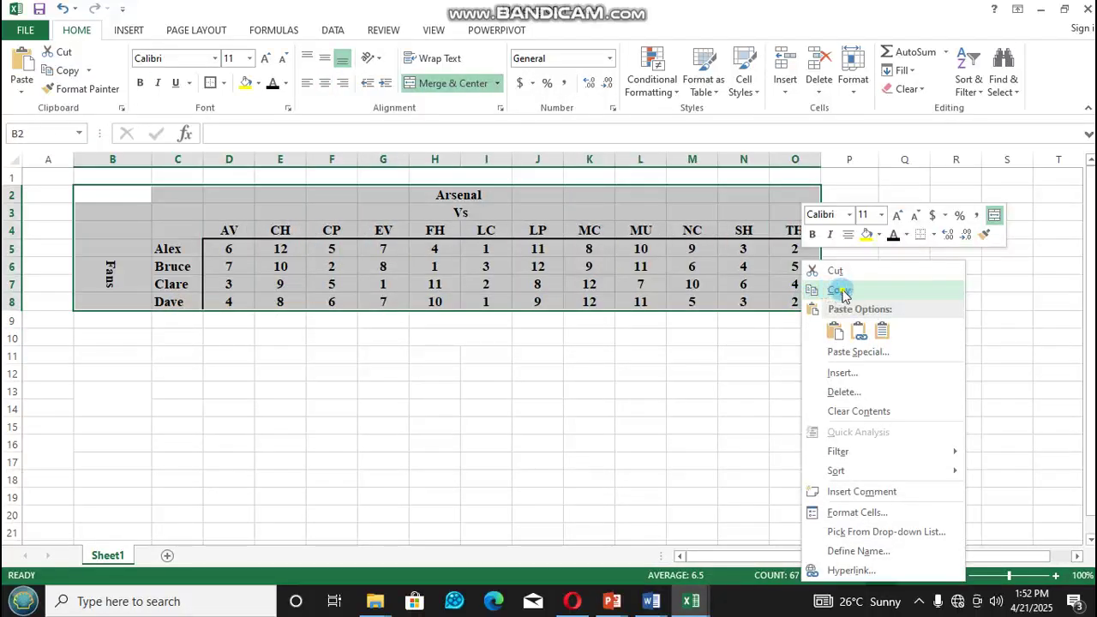
click(844, 292)
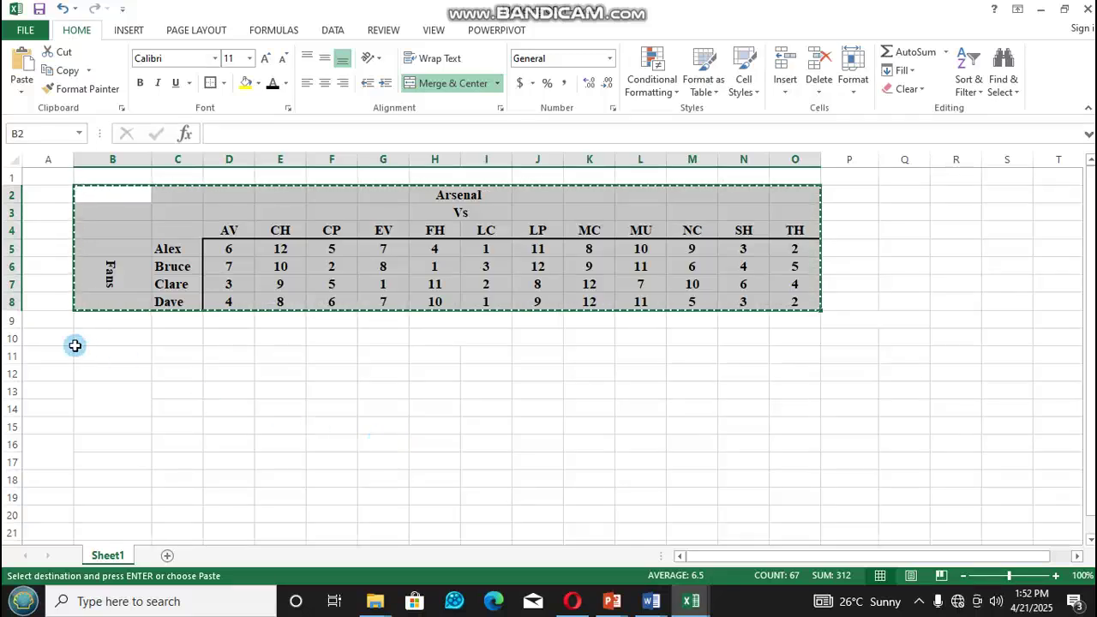
click(98, 357)
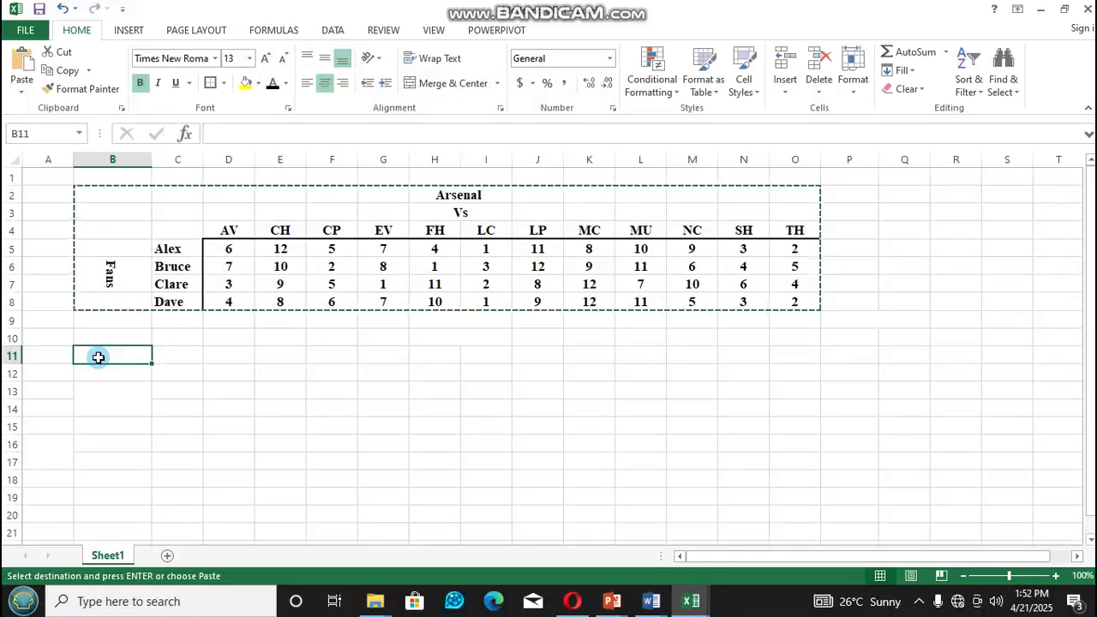
right_click(99, 358)
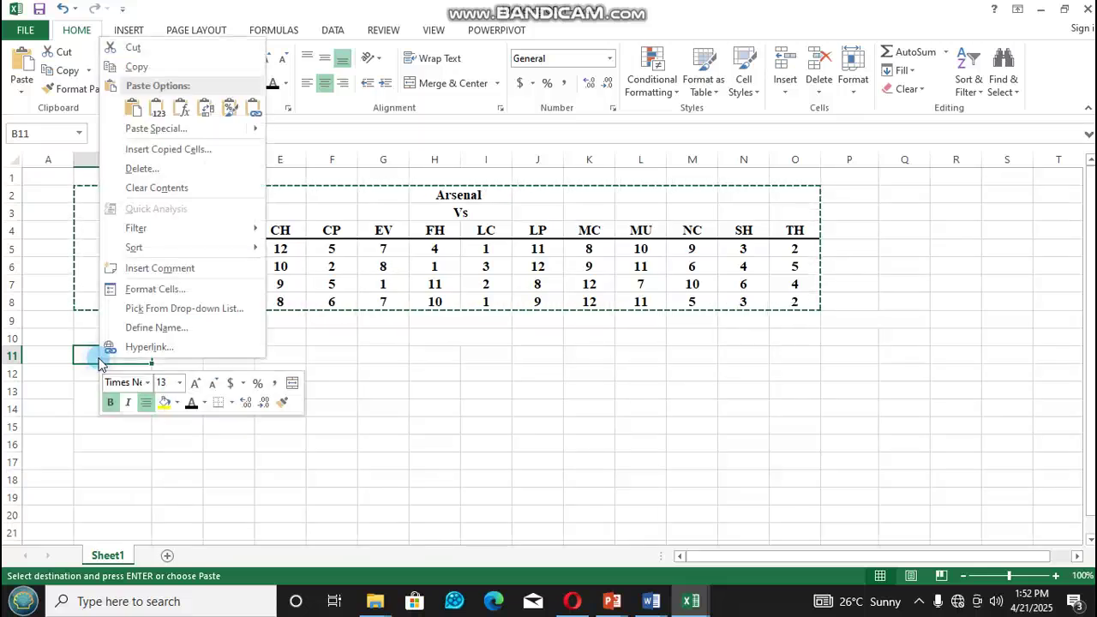
click(133, 107)
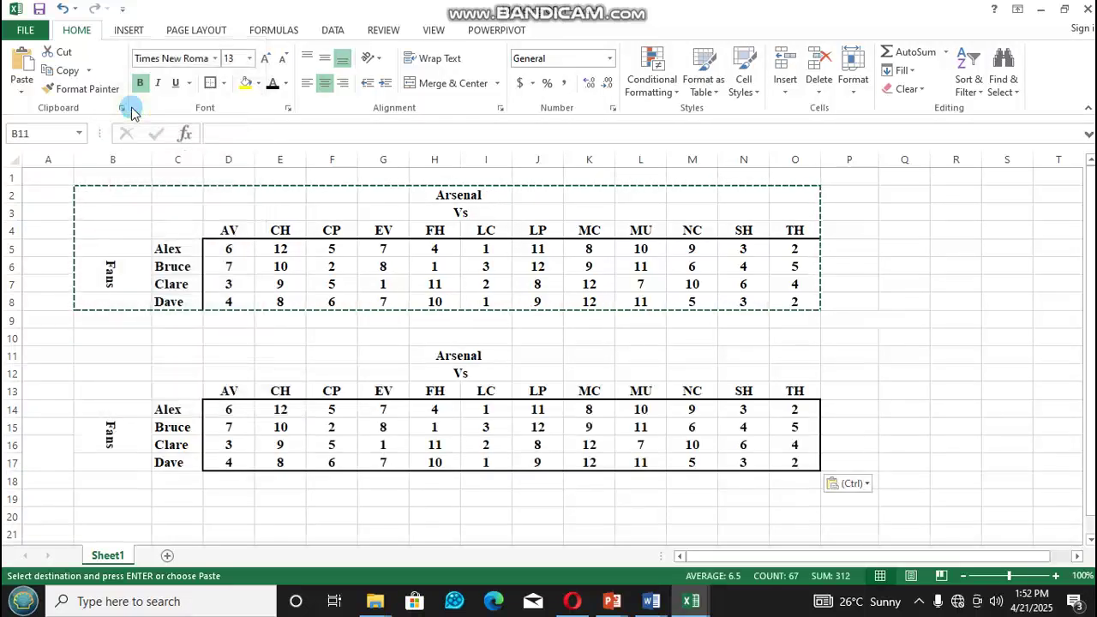
click(350, 326)
Step: Clear the contents of D14:O17 in the lower table, keeping its headings and border
drag(223, 409, 595, 446)
drag(717, 478, 786, 460)
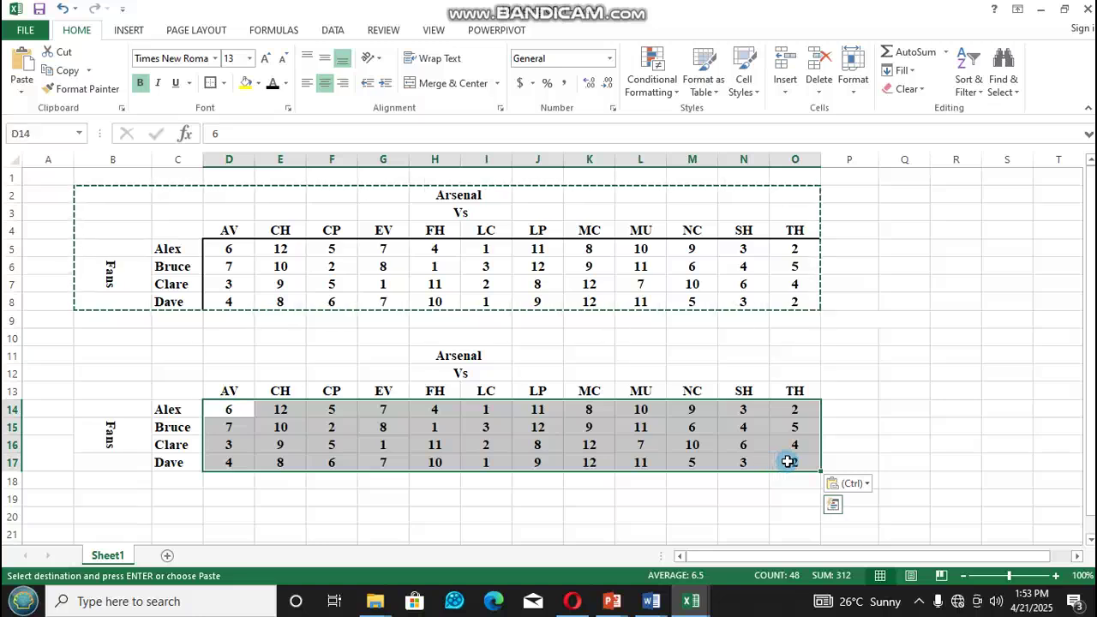
right_click(722, 437)
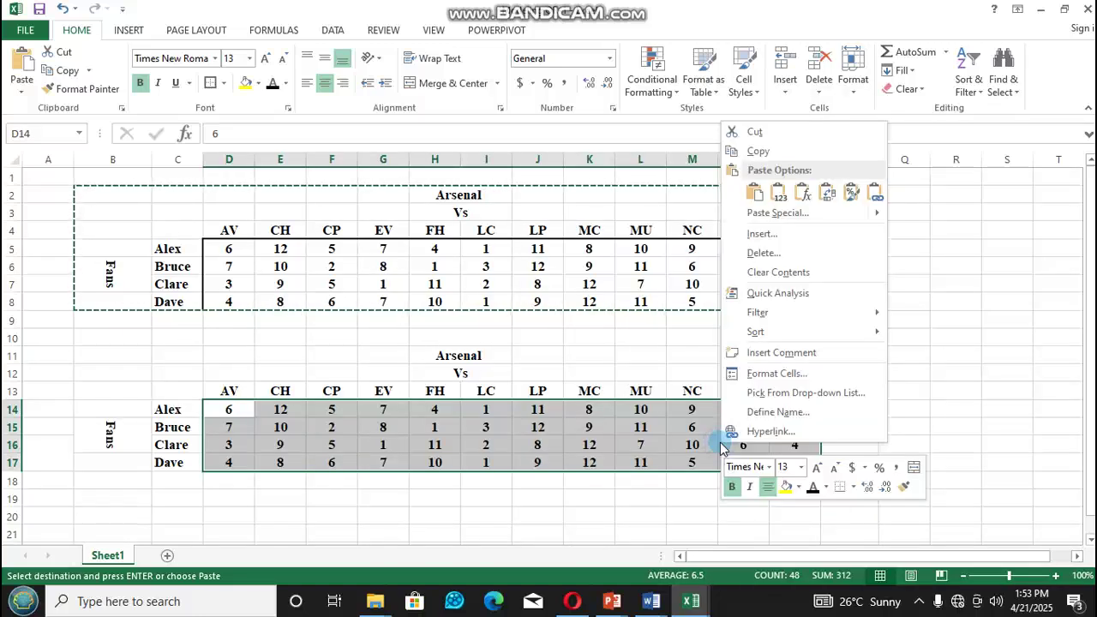
click(771, 272)
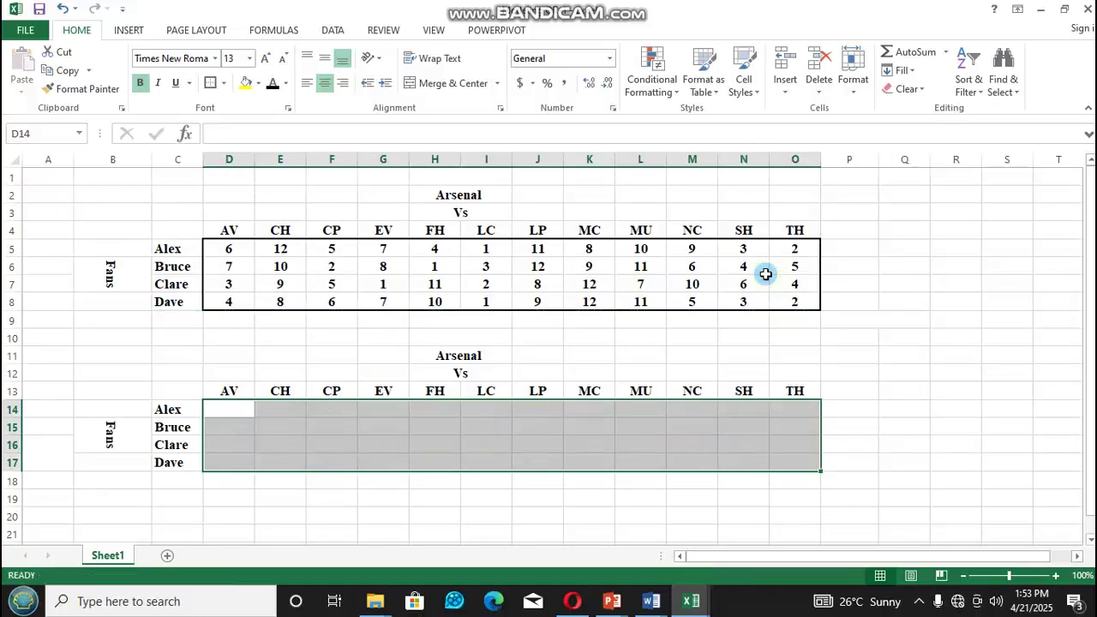
click(859, 333)
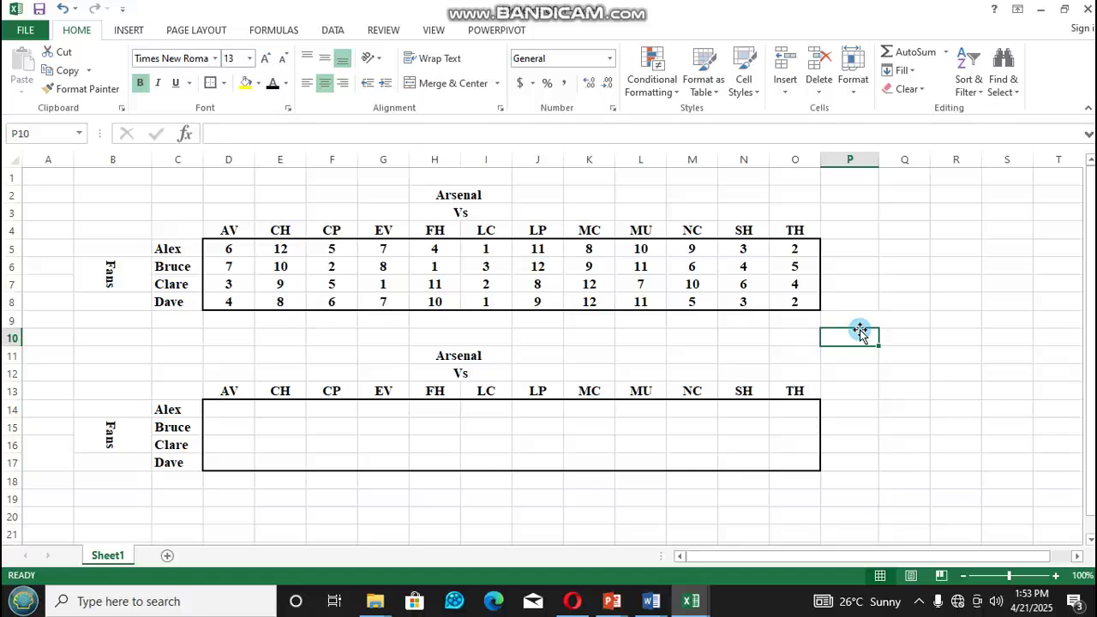
click(887, 395)
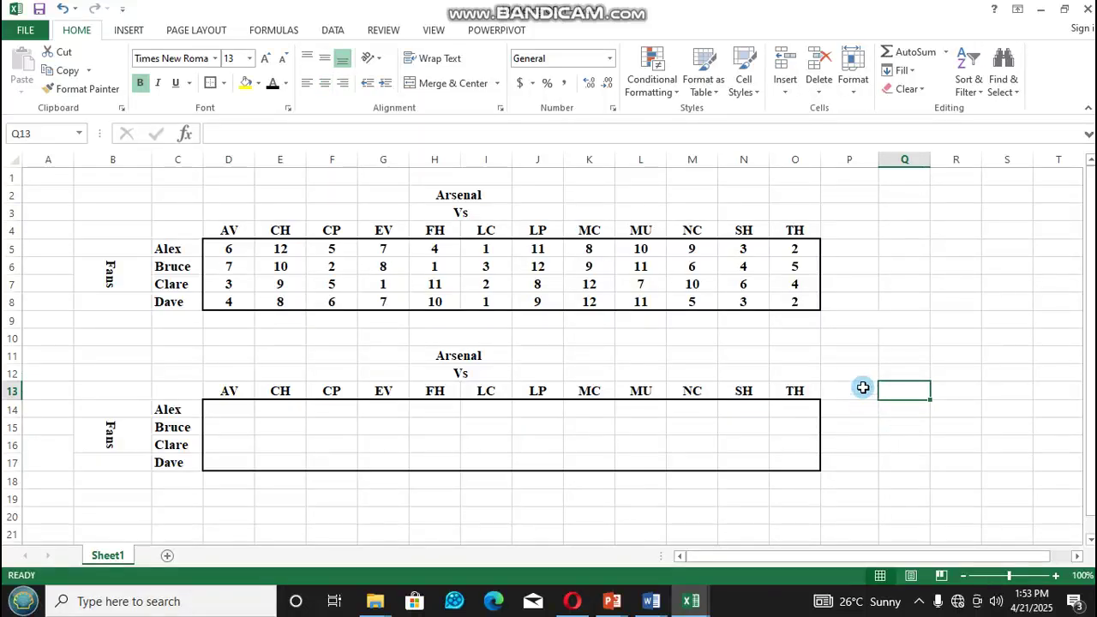
Step: Merge and center cells P12:Q12 beside the lower table and enter the heading "Demand"
click(861, 374)
drag(861, 374, 884, 370)
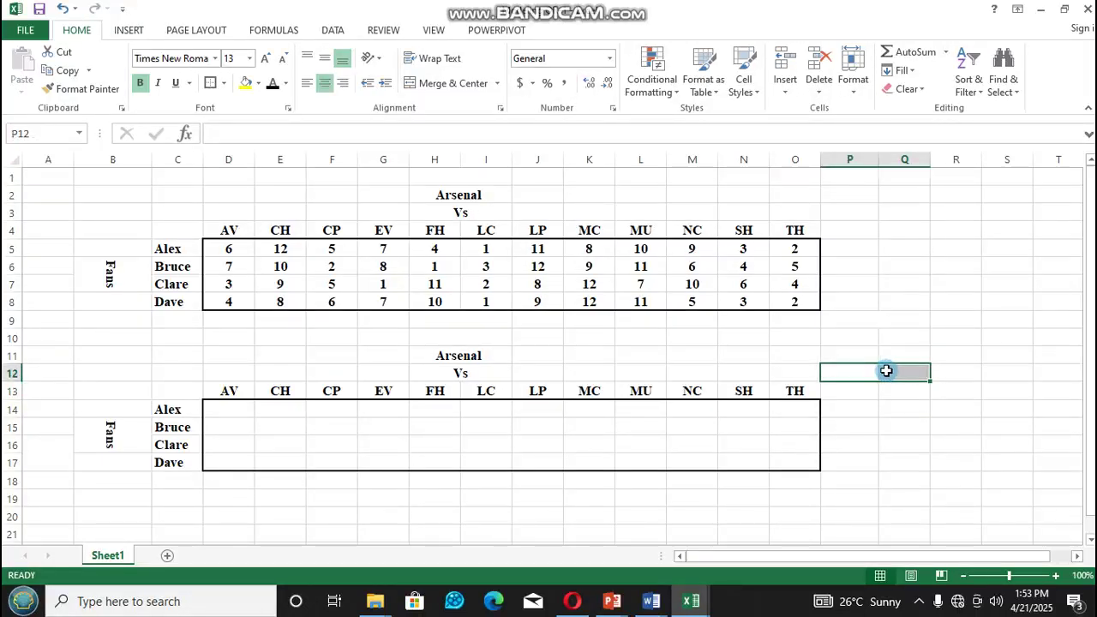
click(452, 83)
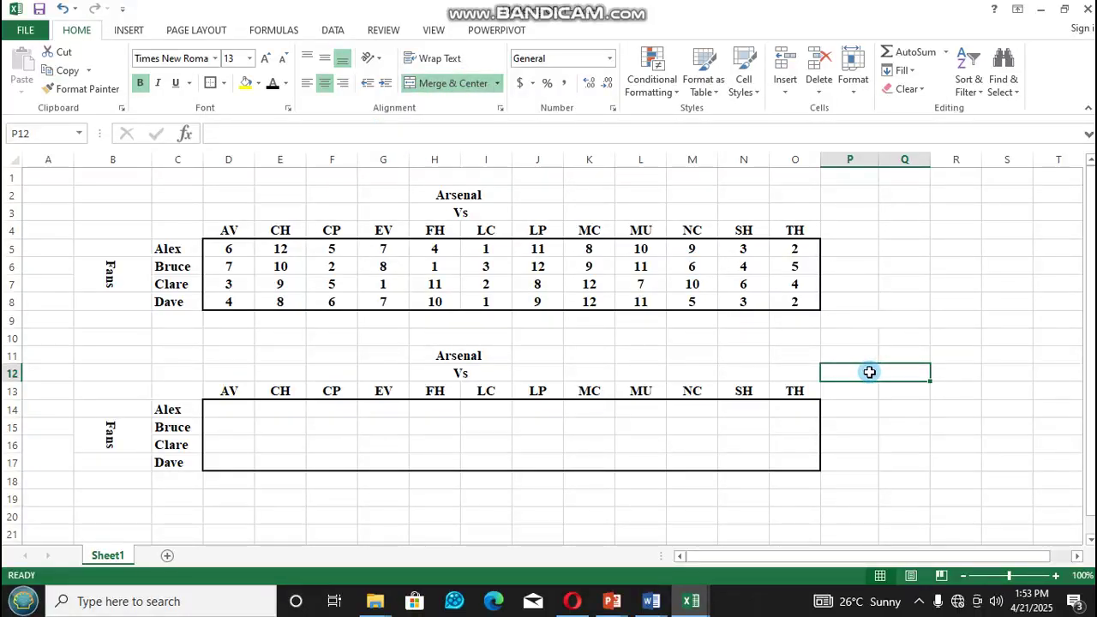
key(Caps_Lock)
text(S)
key(BackSpace)
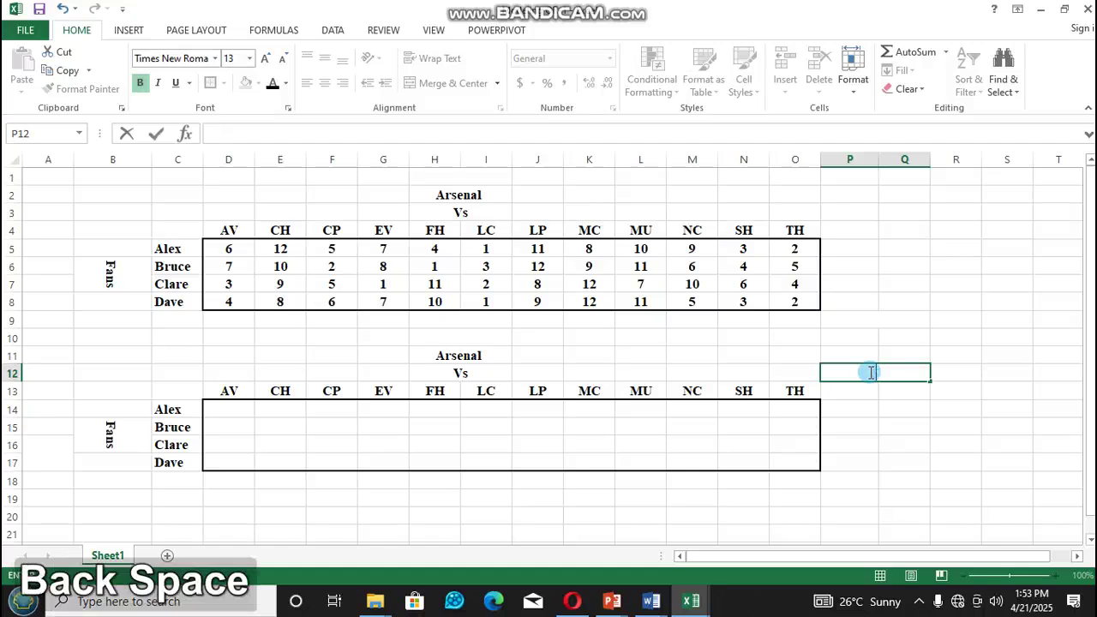
text(Demand)
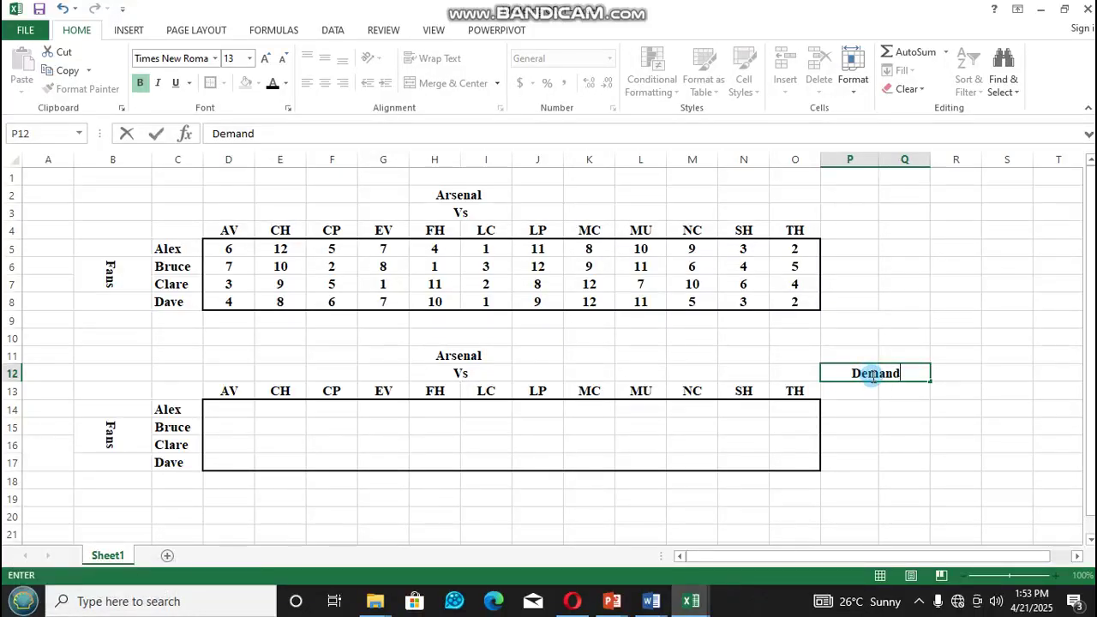
Step: Enter the subheadings "Actual" in P13 and "Expected" in Q13 under the Demand heading
click(852, 391)
key(Caps_Lock)
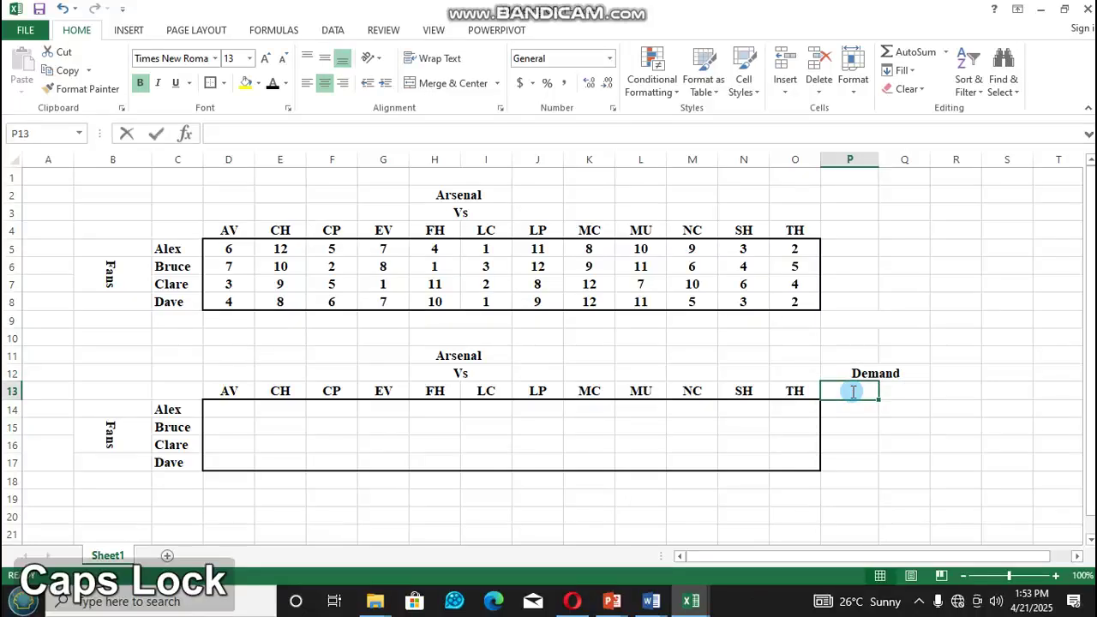
text(A)
key(Caps_Lock)
text(ct)
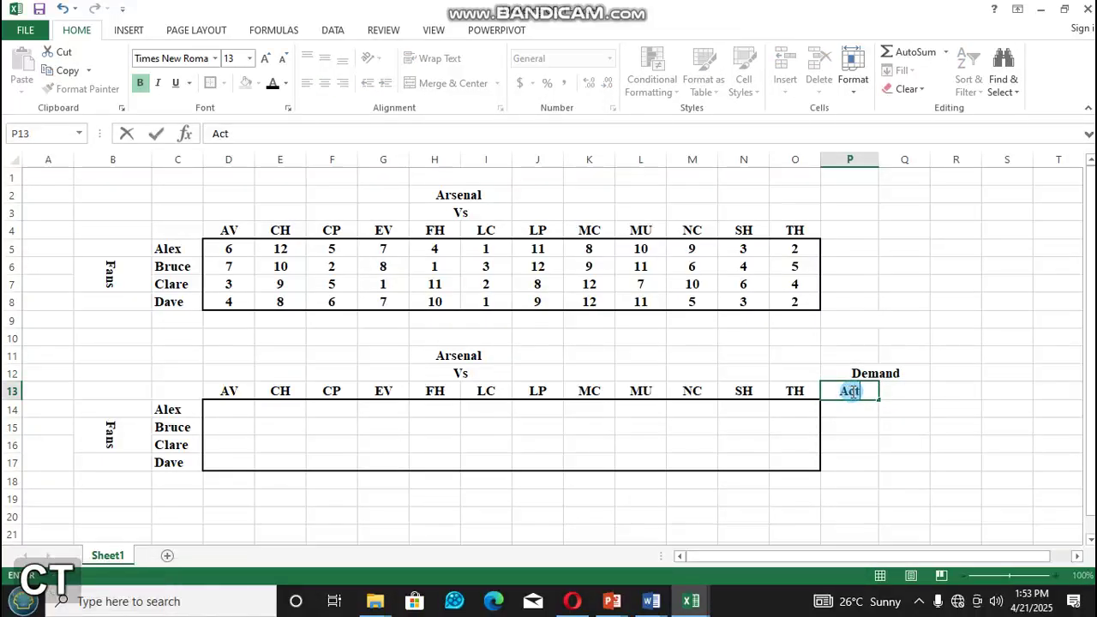
text(ual)
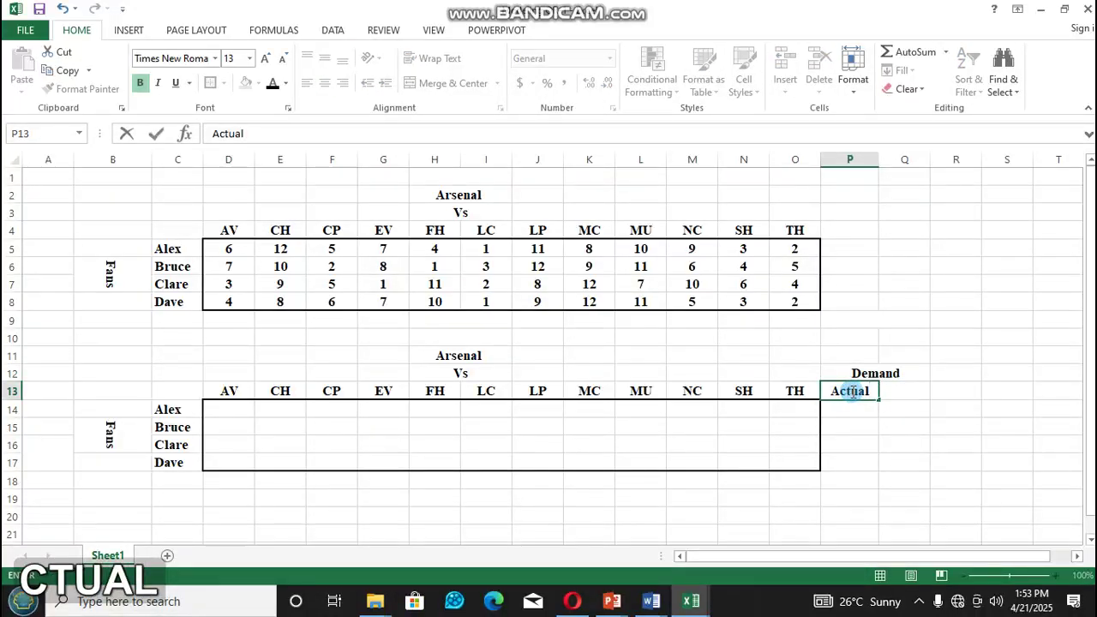
click(903, 391)
key(Caps_Lock)
text(Expected)
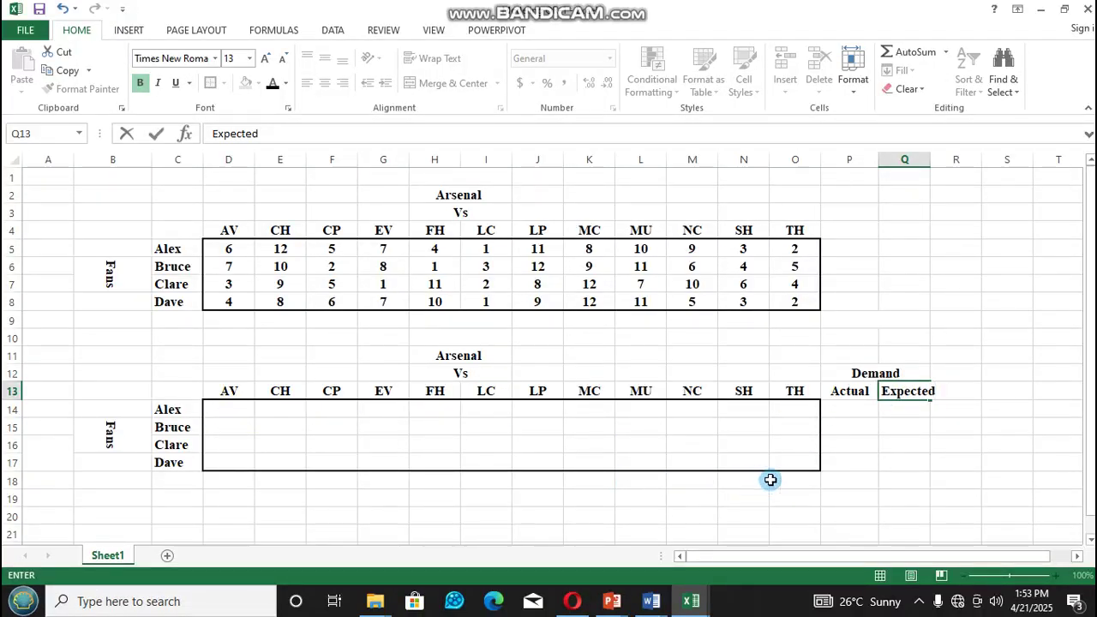
Step: Fill the expected demand cells Q14:Q17 with 3 for every fan and center the values
click(898, 411)
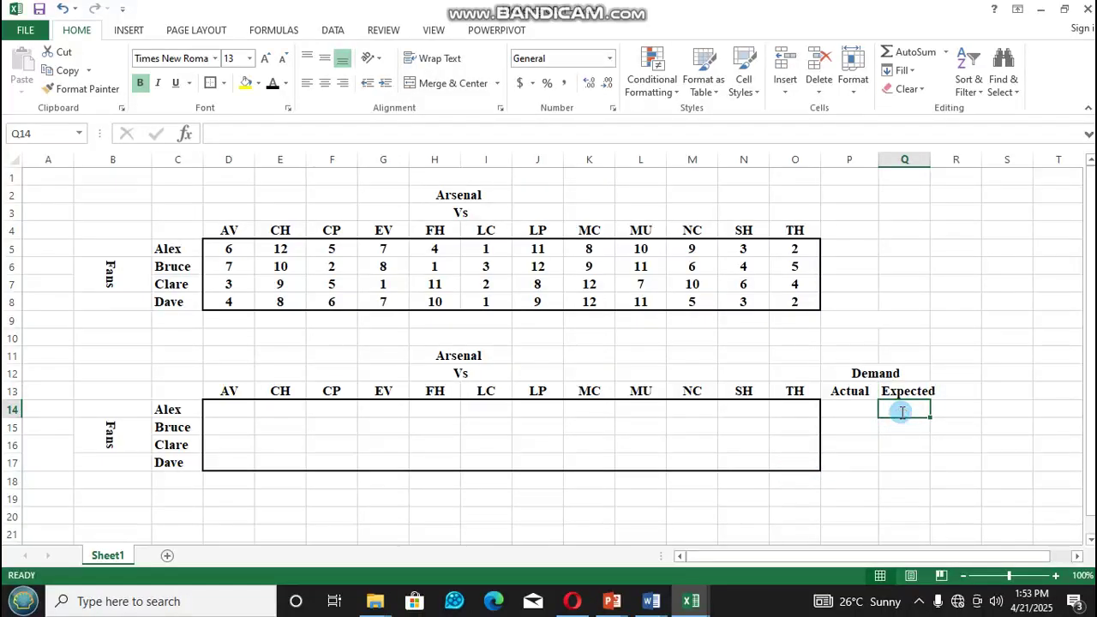
text(3)
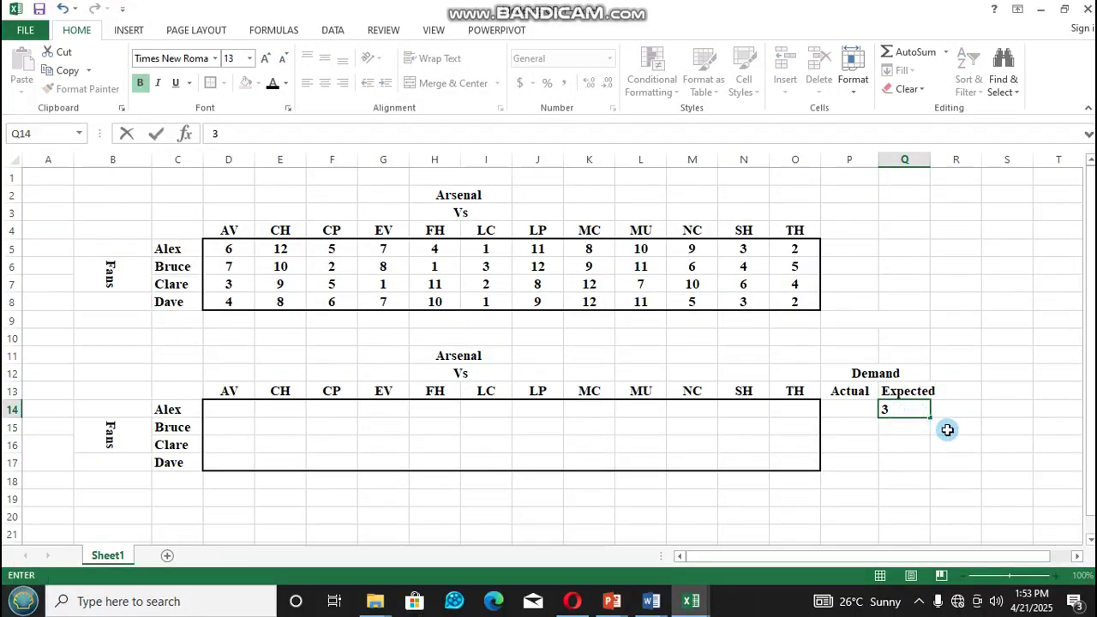
drag(931, 418, 925, 465)
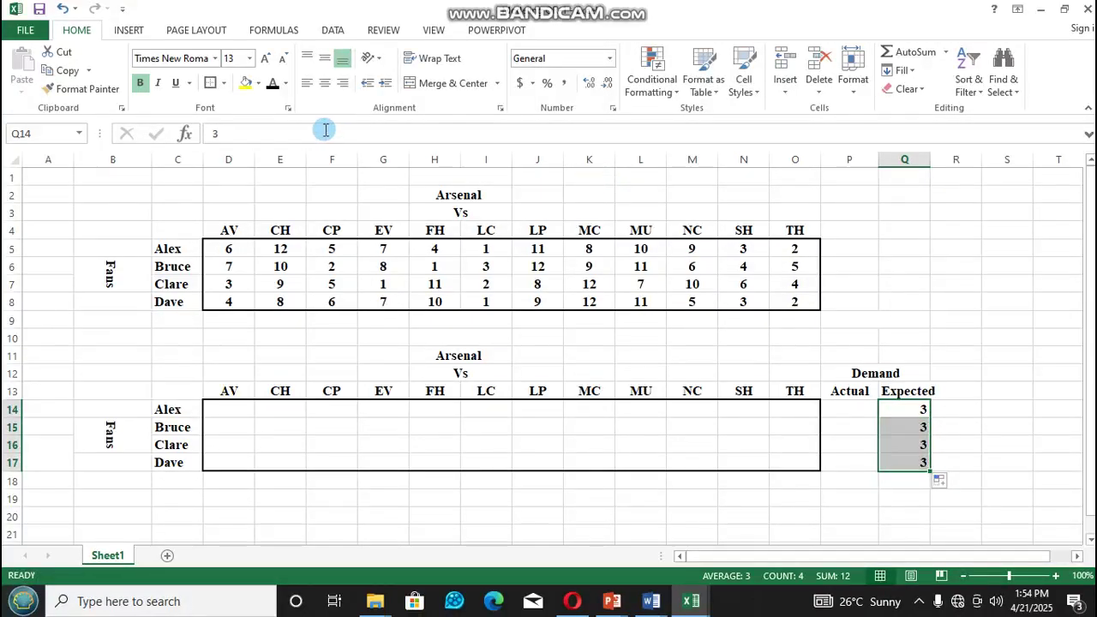
click(325, 85)
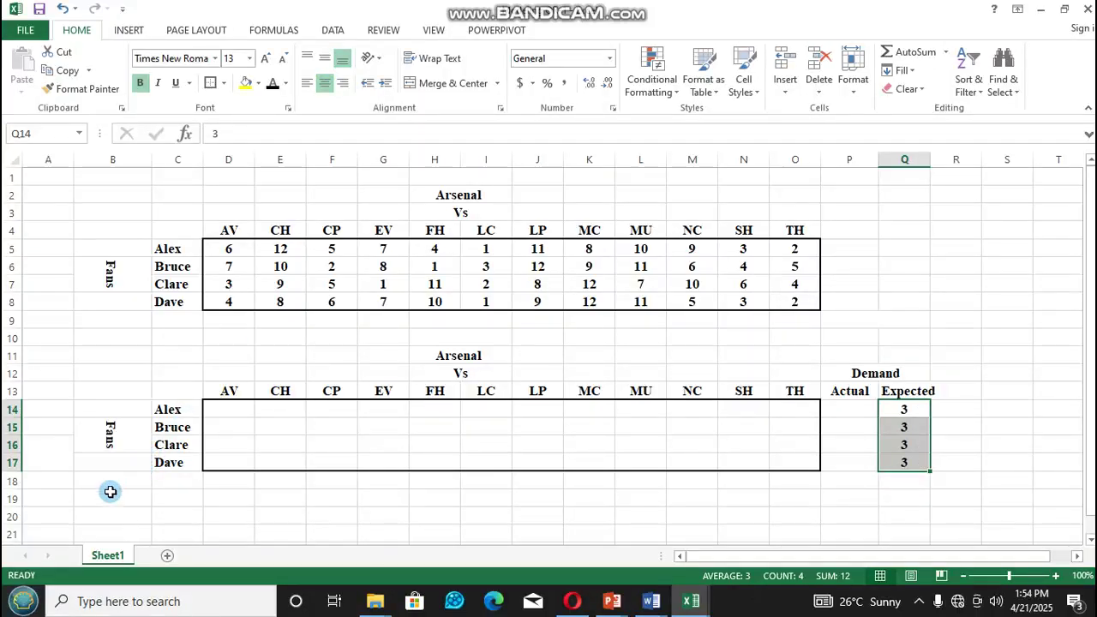
Step: Merge and center B18:B19 below the Fans label, enter "Supply" and align it to the middle vertically
drag(105, 484, 105, 495)
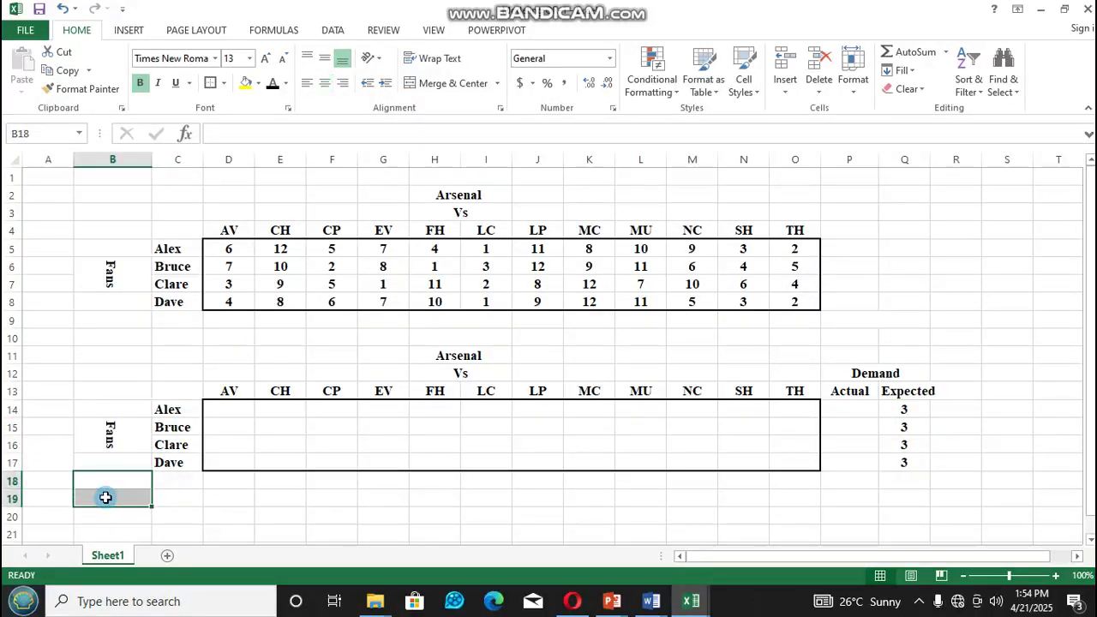
click(431, 88)
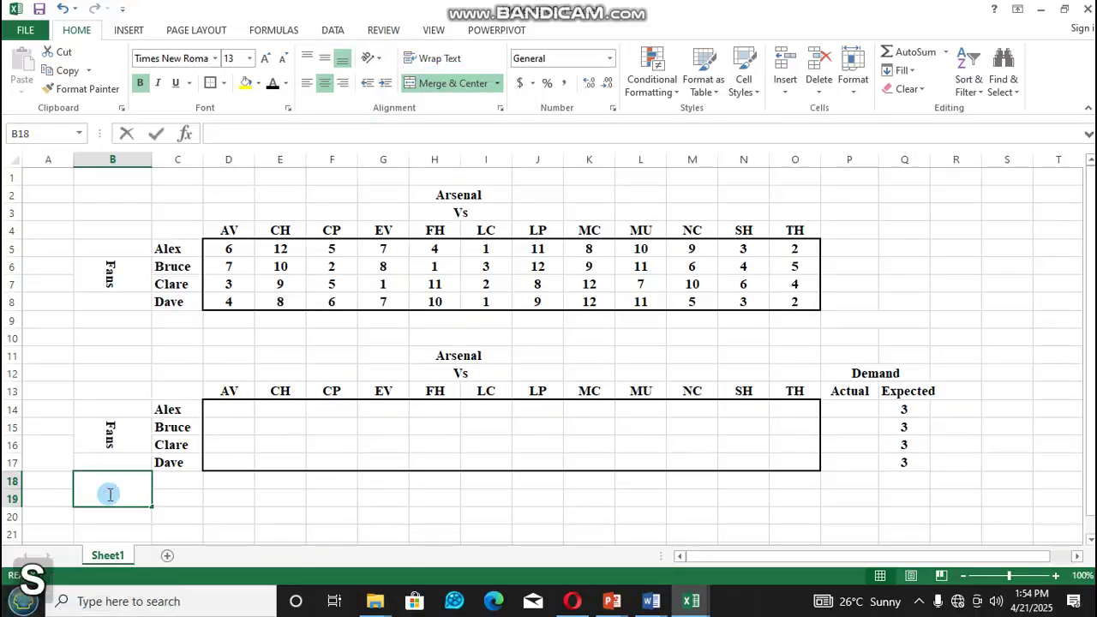
text(Supply)
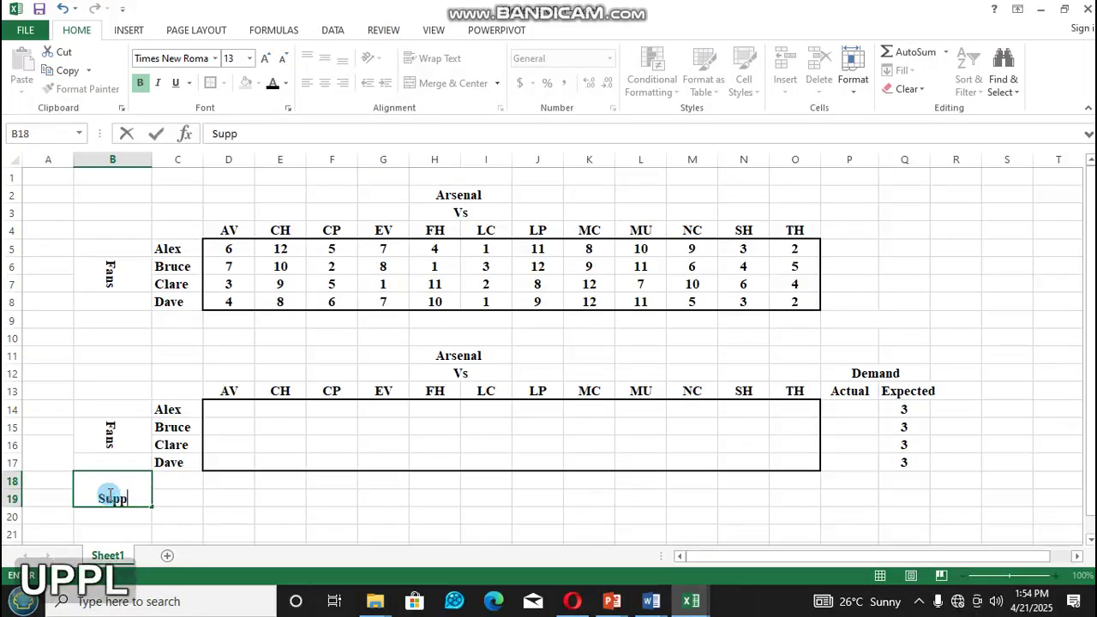
click(41, 370)
click(117, 502)
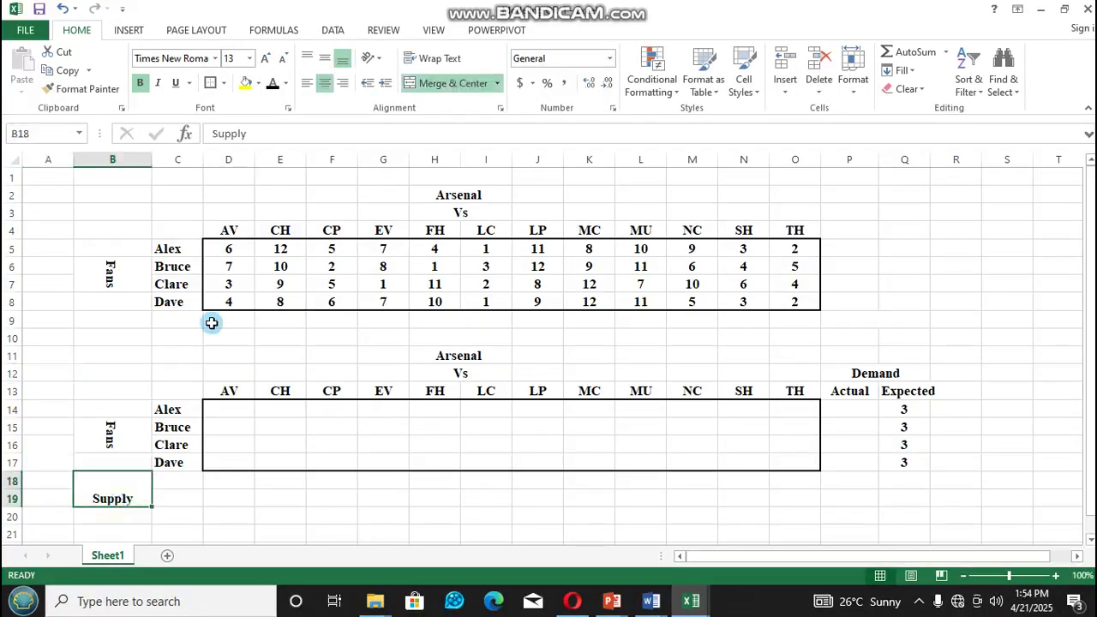
click(307, 58)
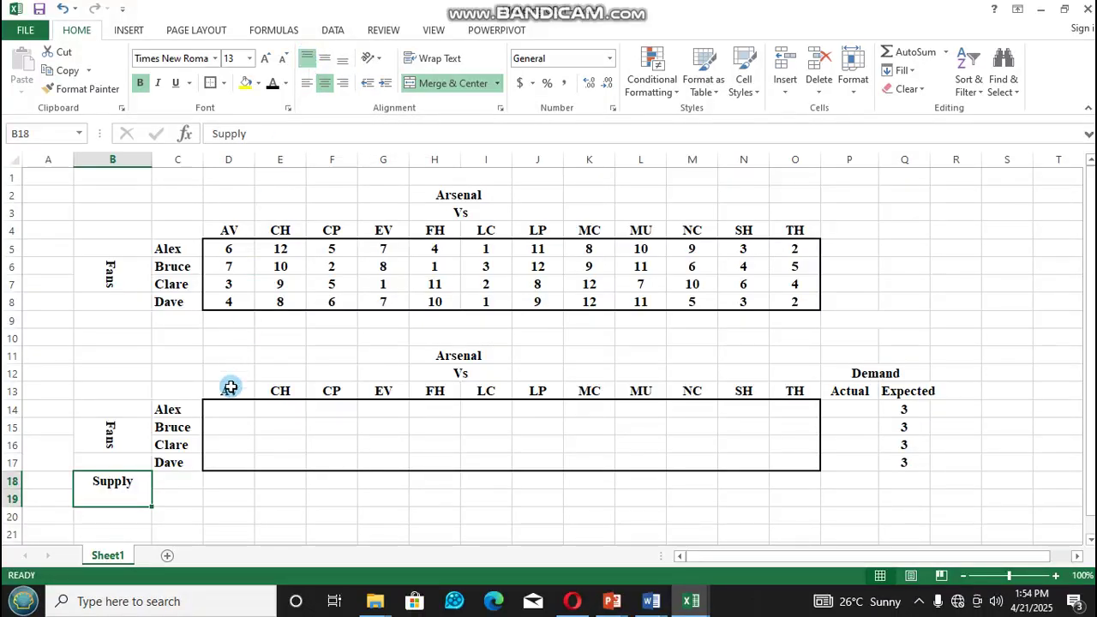
click(324, 57)
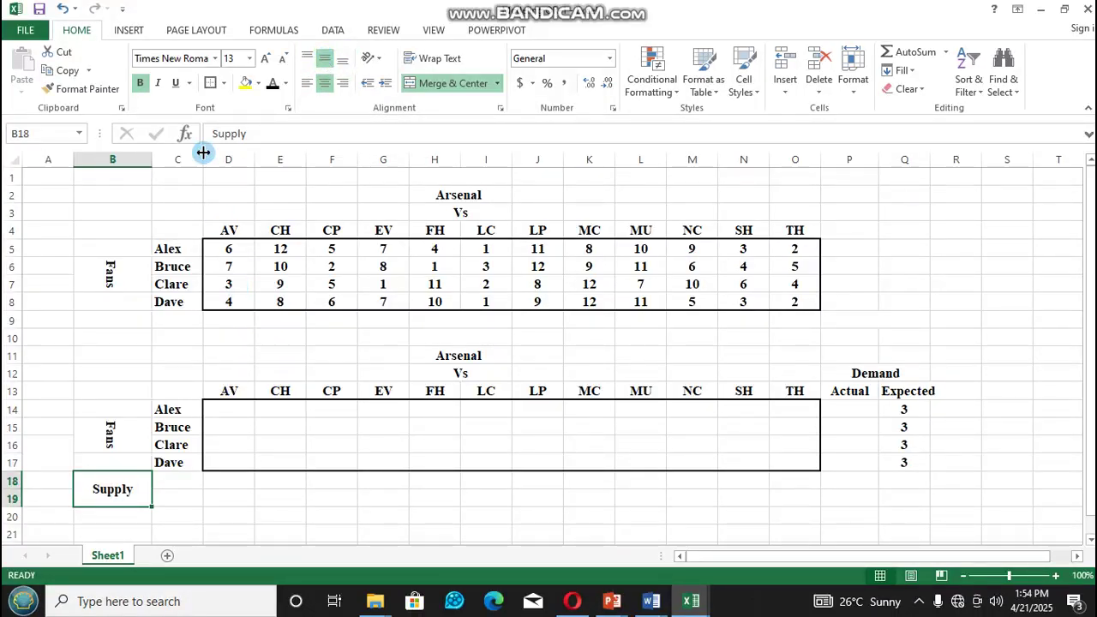
Step: Widen column C and enter the supply row labels "Actual" in C18 and "Expected" in C19
drag(203, 156, 231, 160)
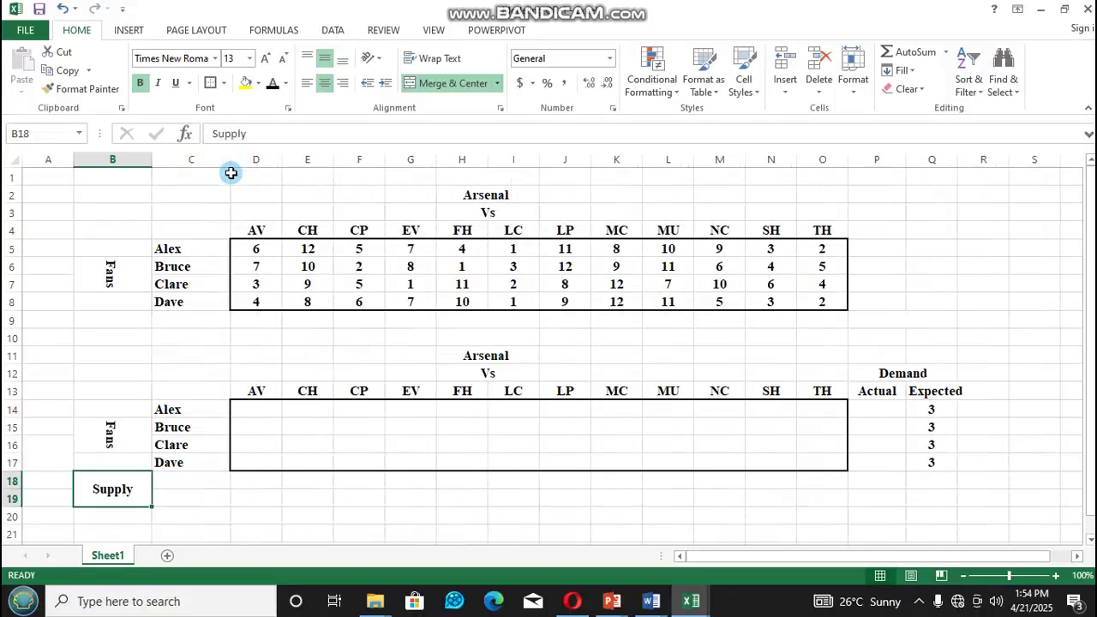
click(187, 481)
key(Caps_Lock)
text(Actua)
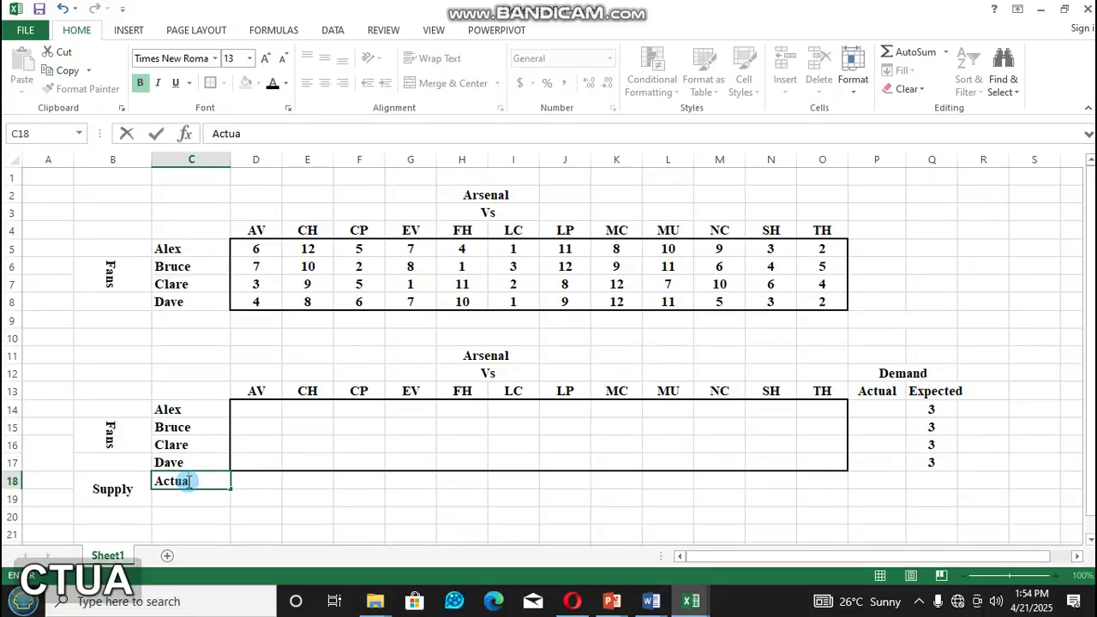
text(l)
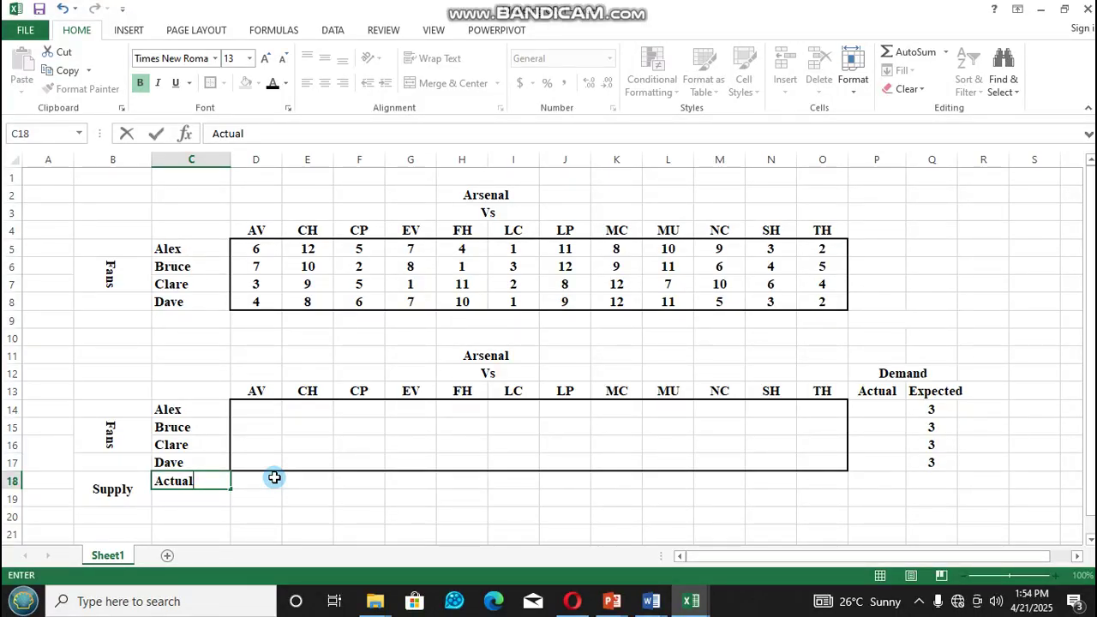
click(179, 500)
text(Ex)
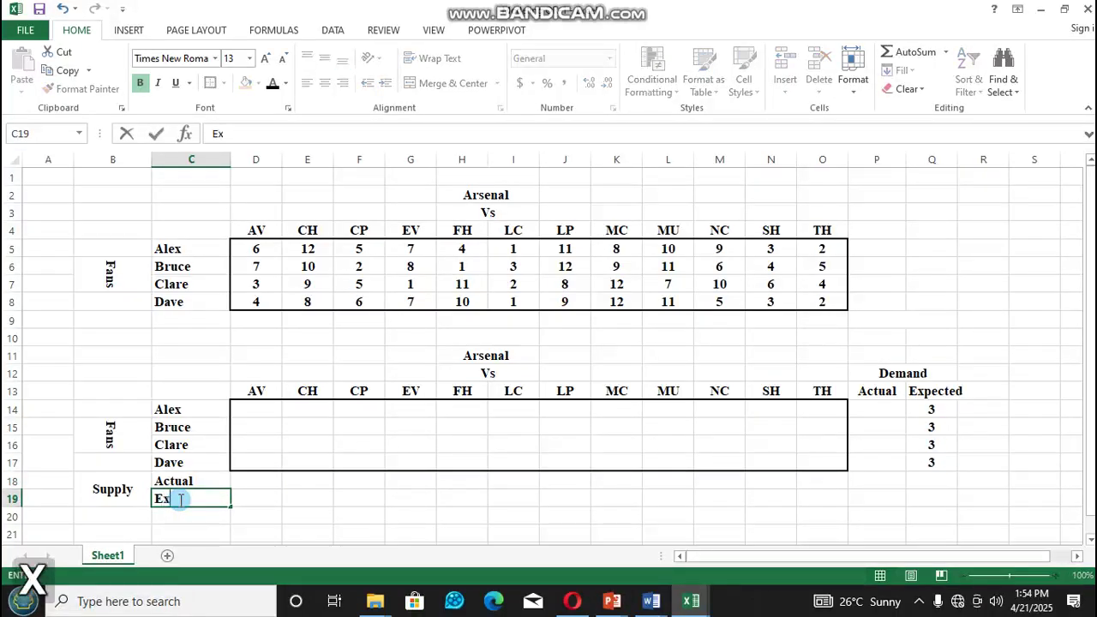
text(pected)
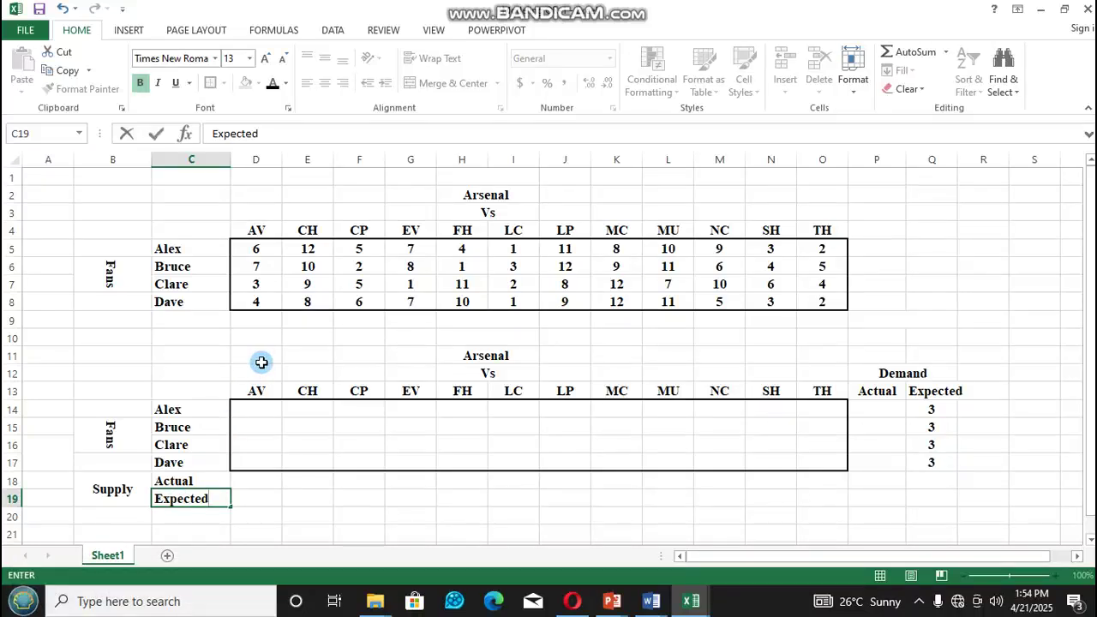
Step: Fill the expected supply row D19:O19 with 1 for every match and center the values
click(260, 496)
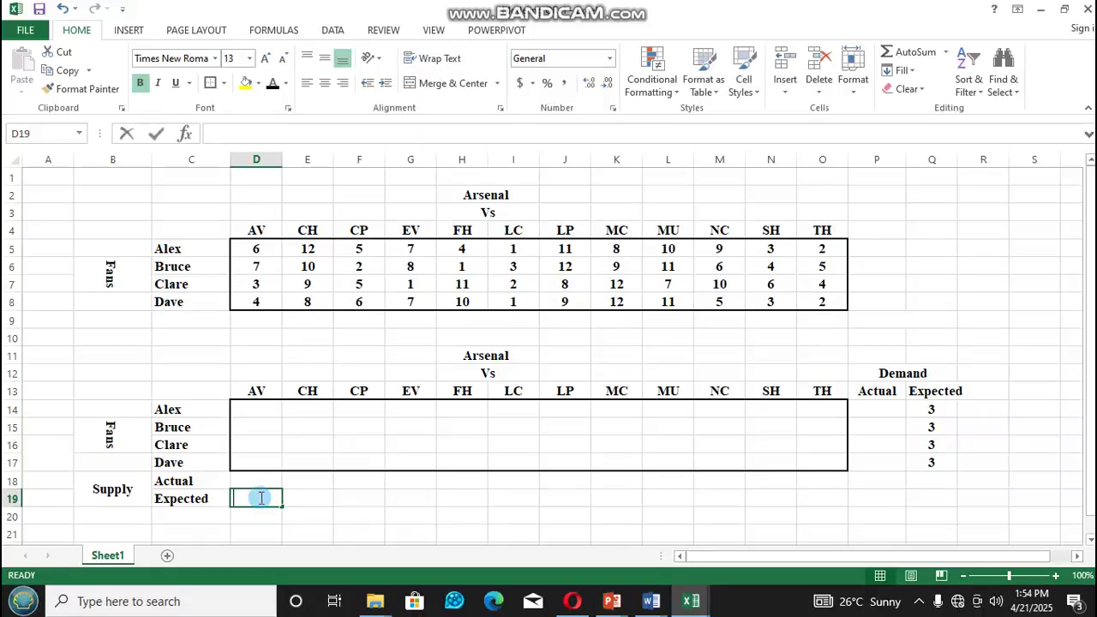
text(1)
drag(283, 505, 840, 494)
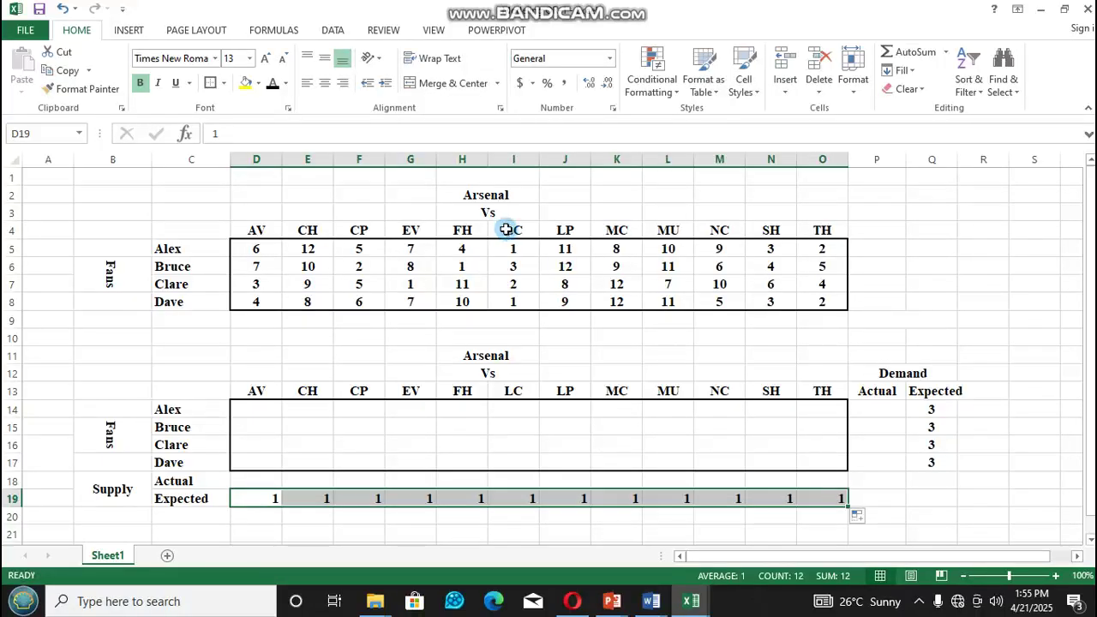
click(324, 83)
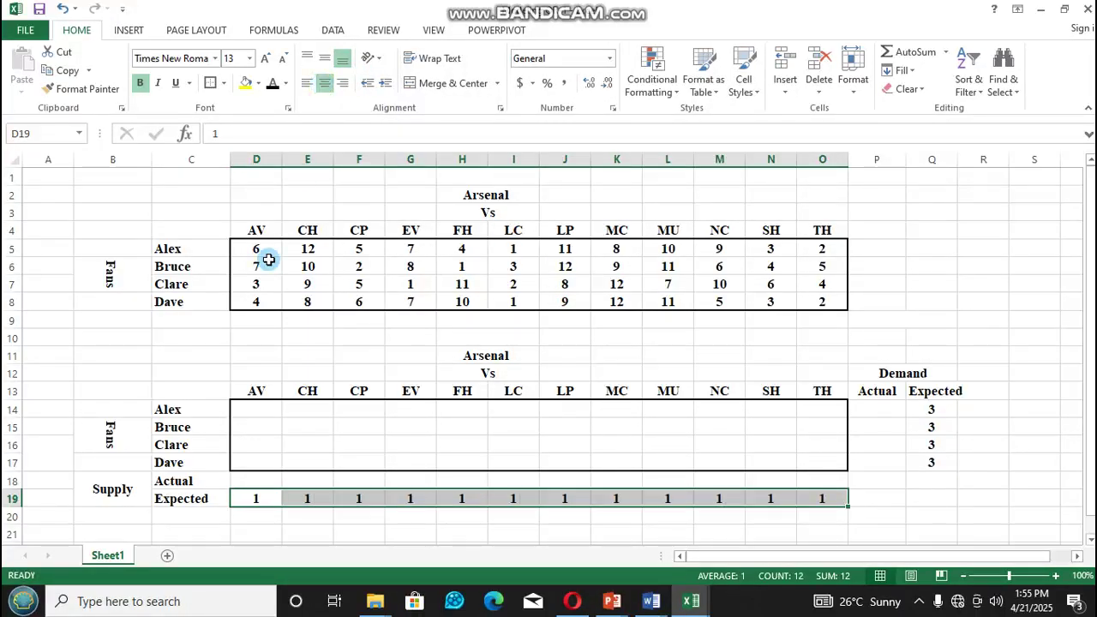
Step: Shade the merged Supply cell with a light blue fill
click(96, 489)
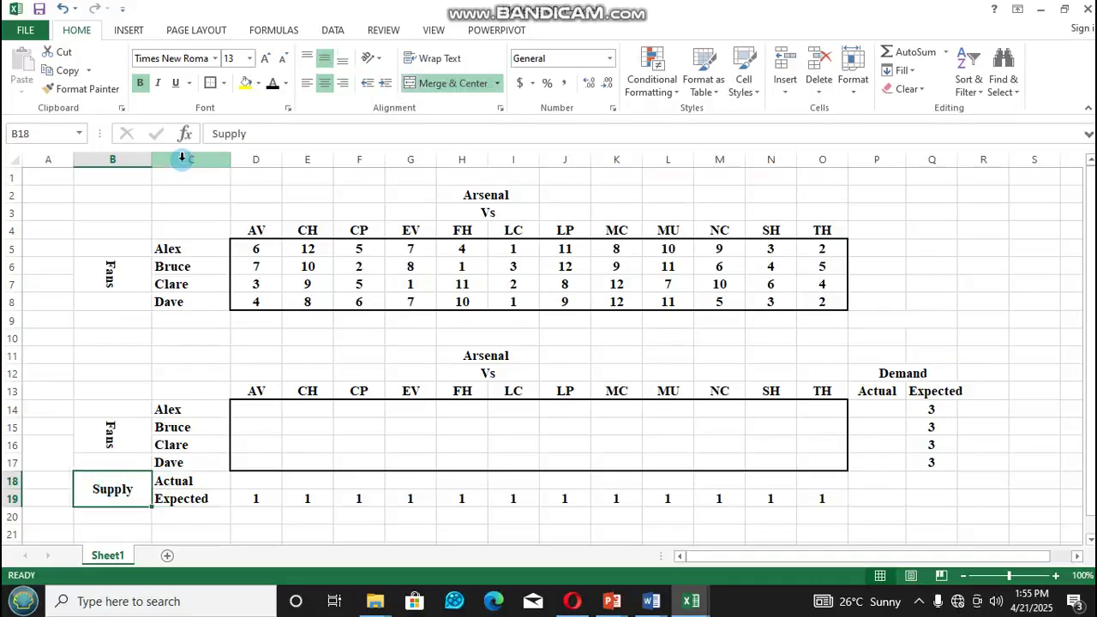
click(259, 86)
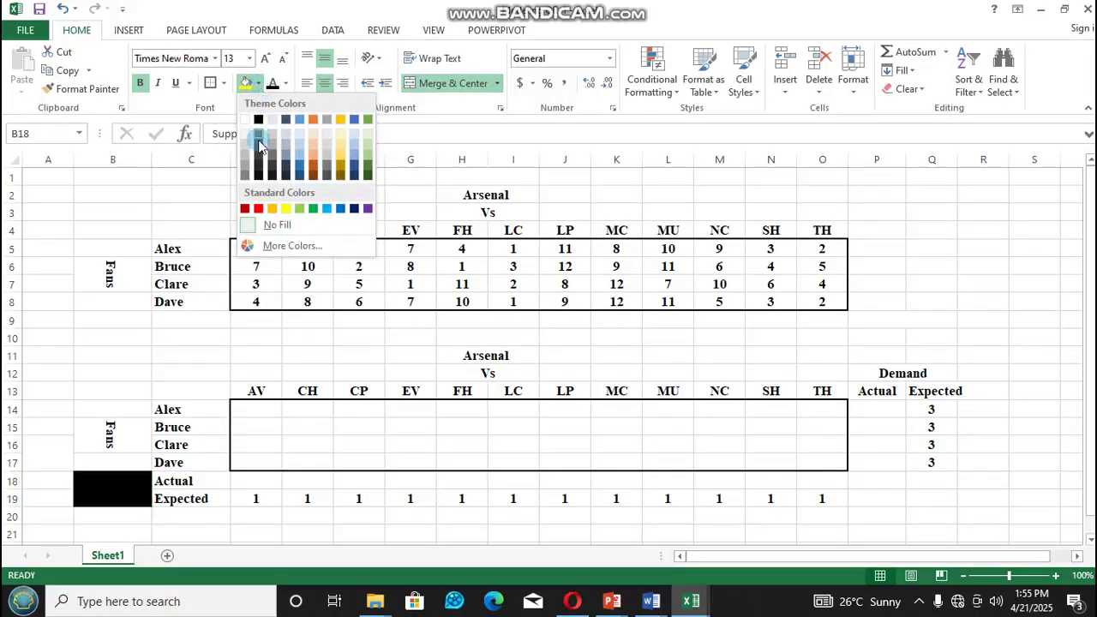
click(302, 161)
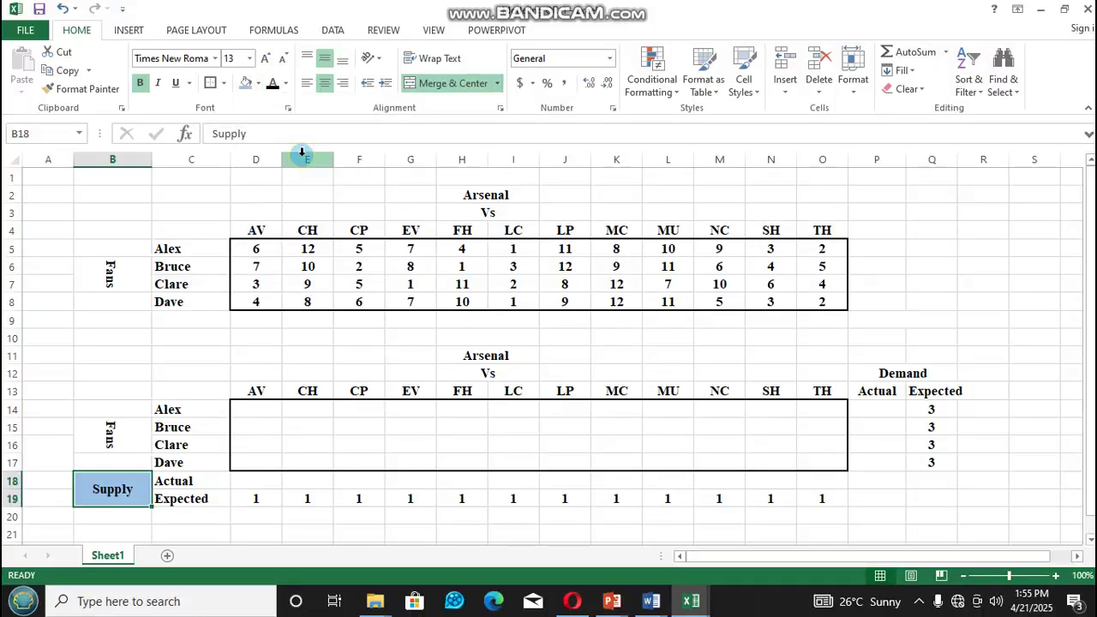
Step: Apply a thick box border around the supply labels in C18:C19
click(182, 481)
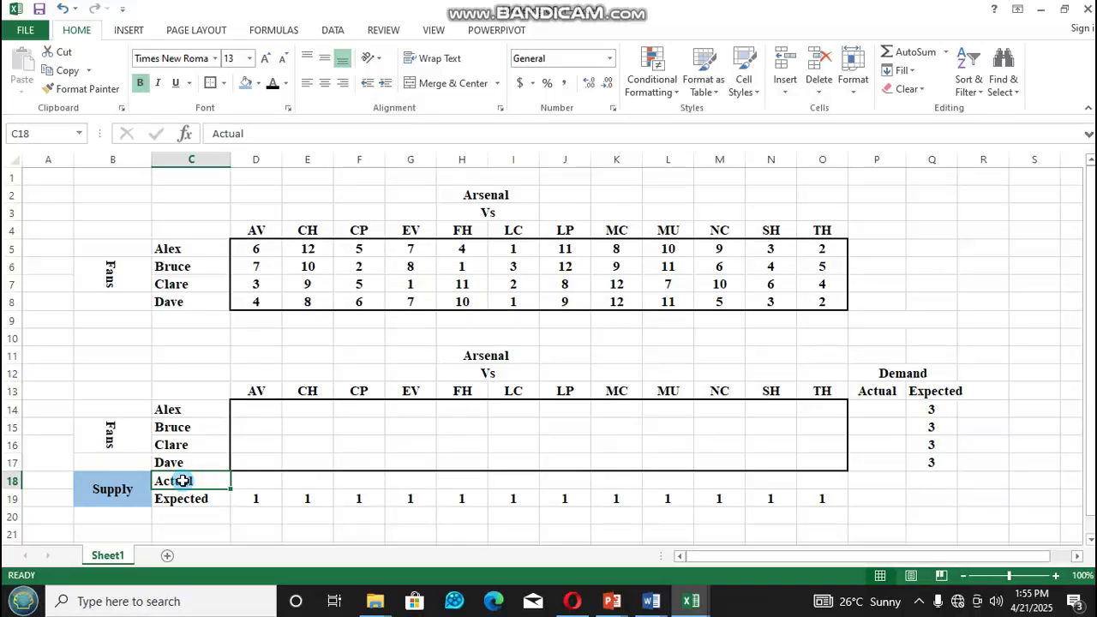
click(179, 409)
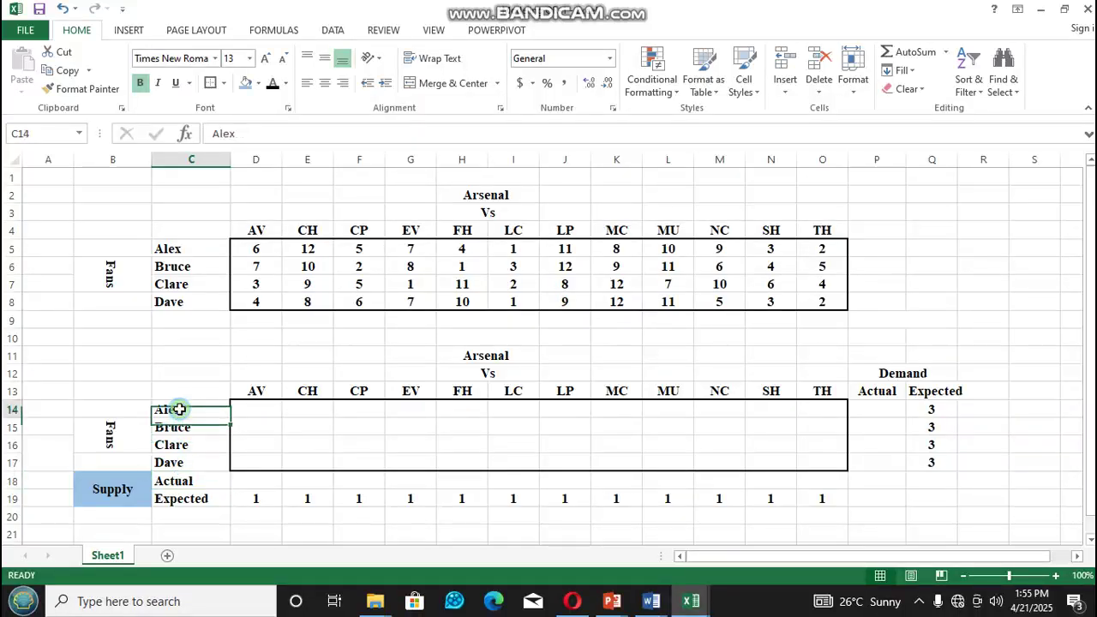
drag(179, 480, 182, 498)
click(210, 82)
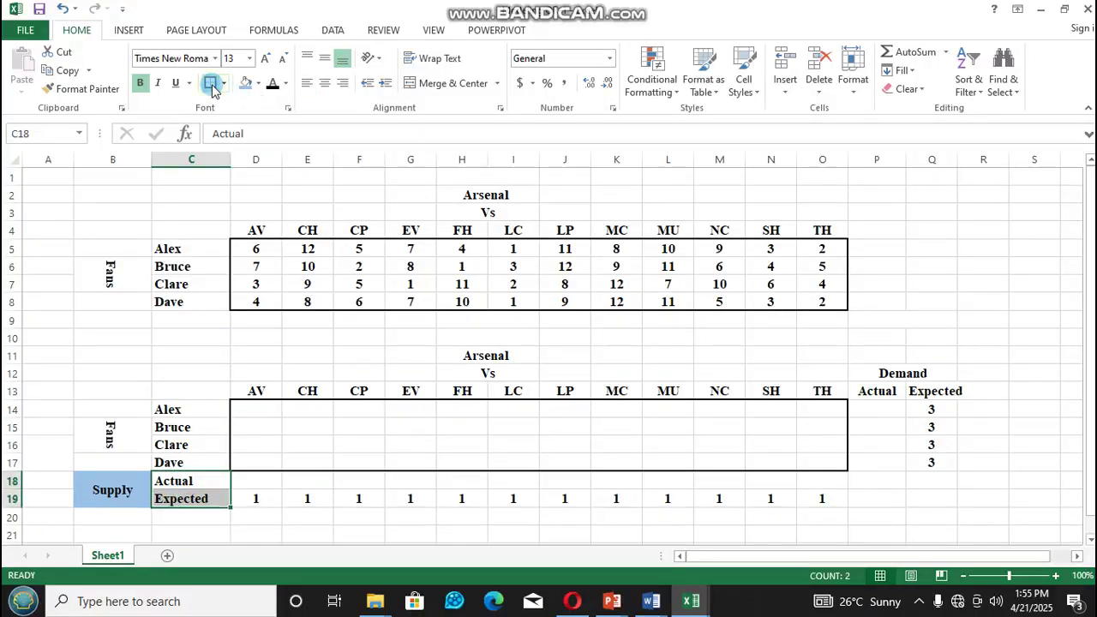
Step: Shade the merged Demand heading cell with the standard orange fill
click(884, 370)
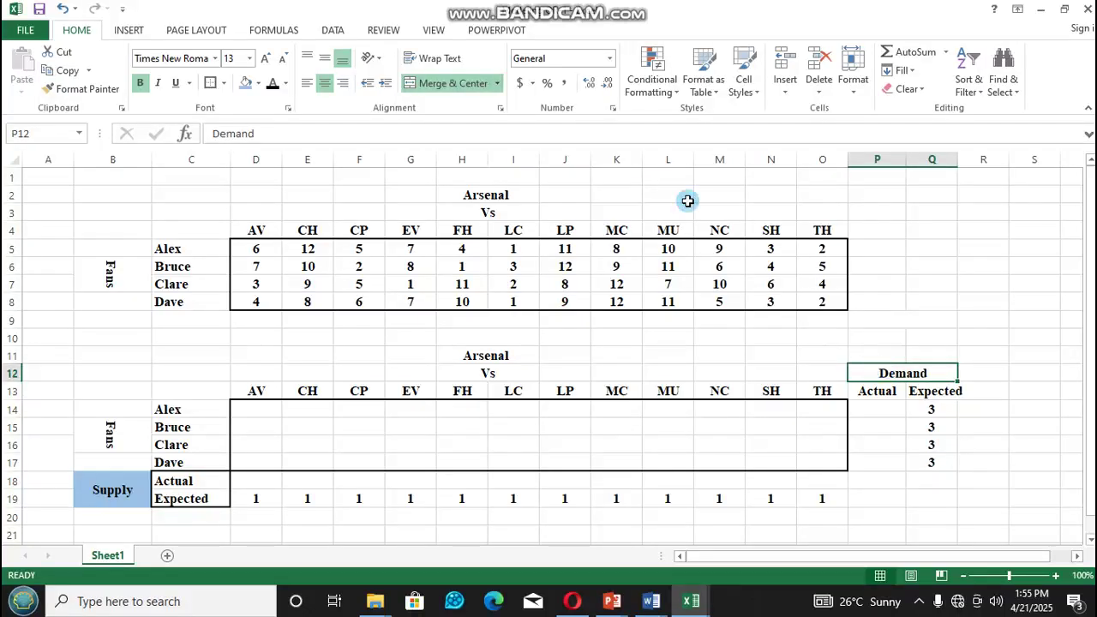
click(258, 83)
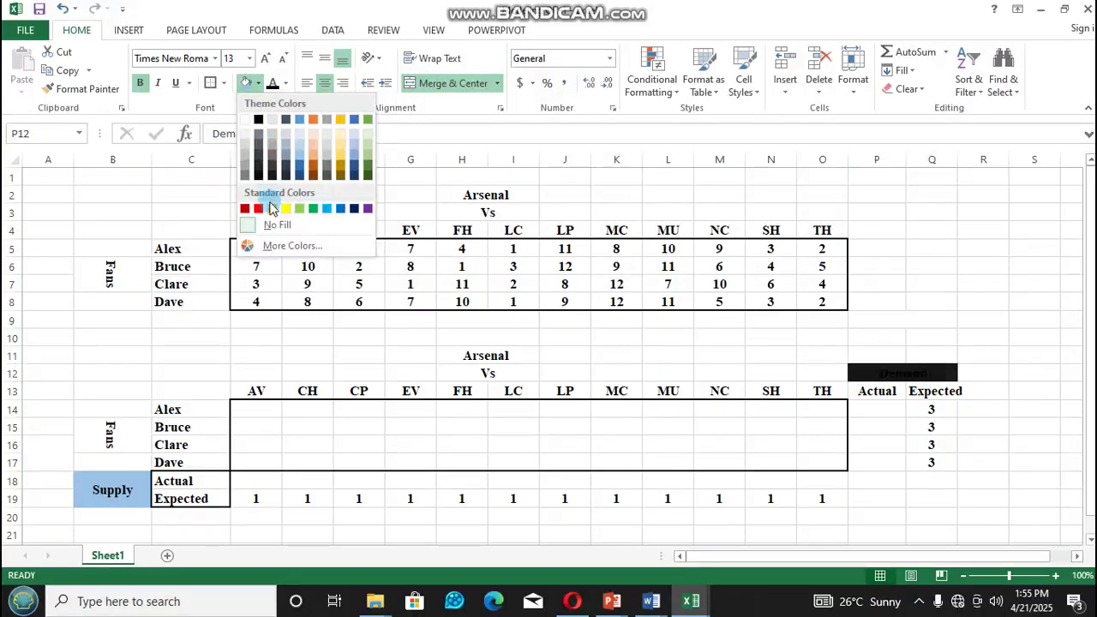
click(273, 210)
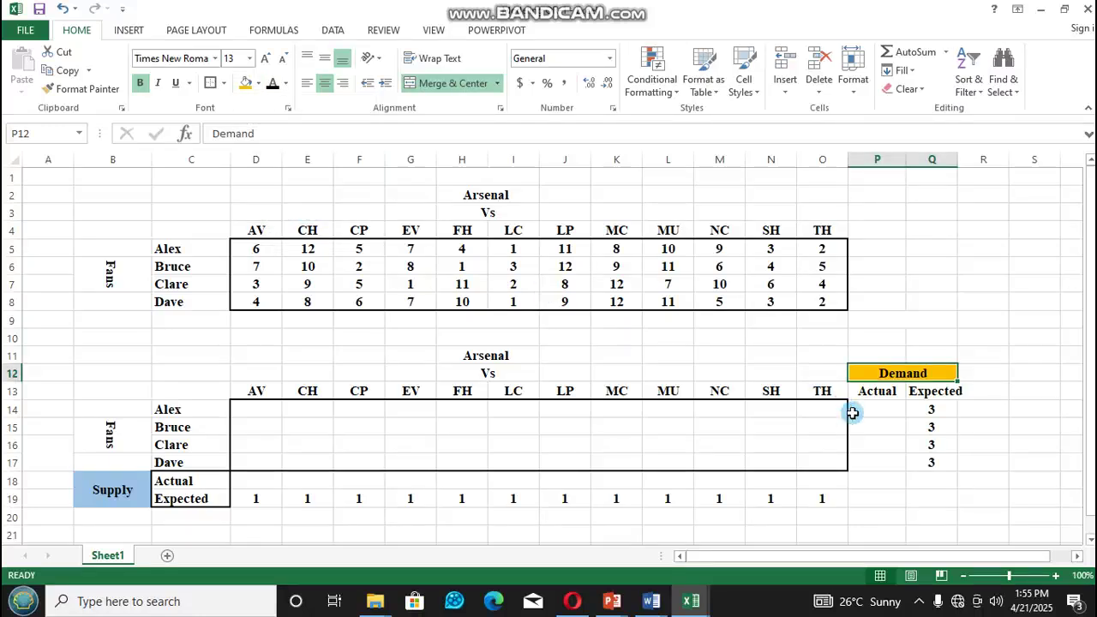
Step: Apply a thick box border around the demand labels in P13:Q13 and shrink the height of empty row 9
drag(871, 393, 926, 390)
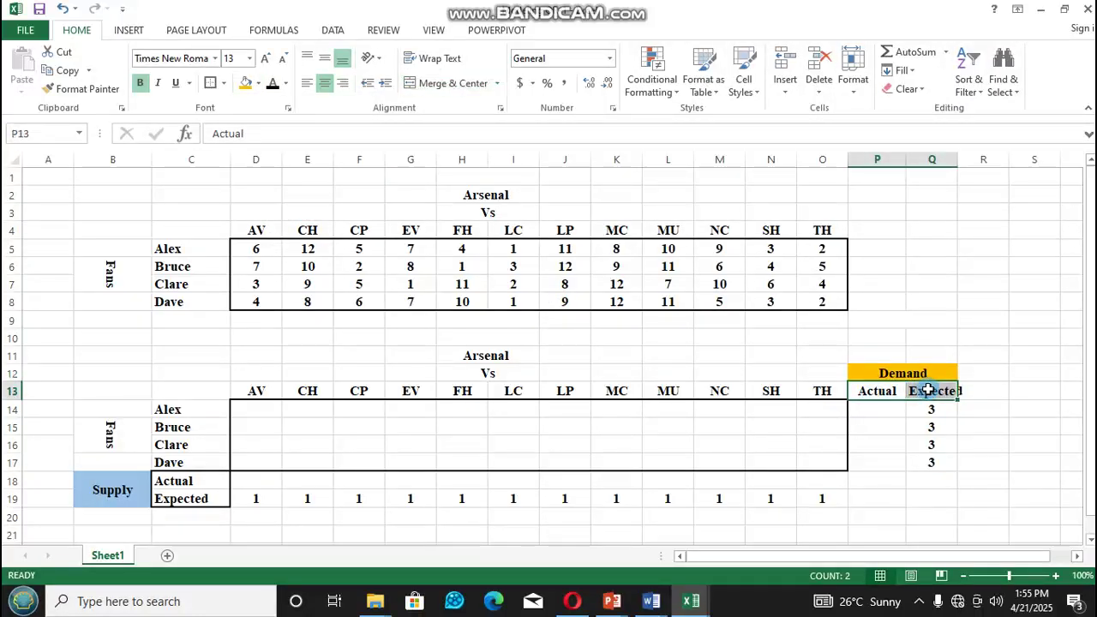
click(212, 85)
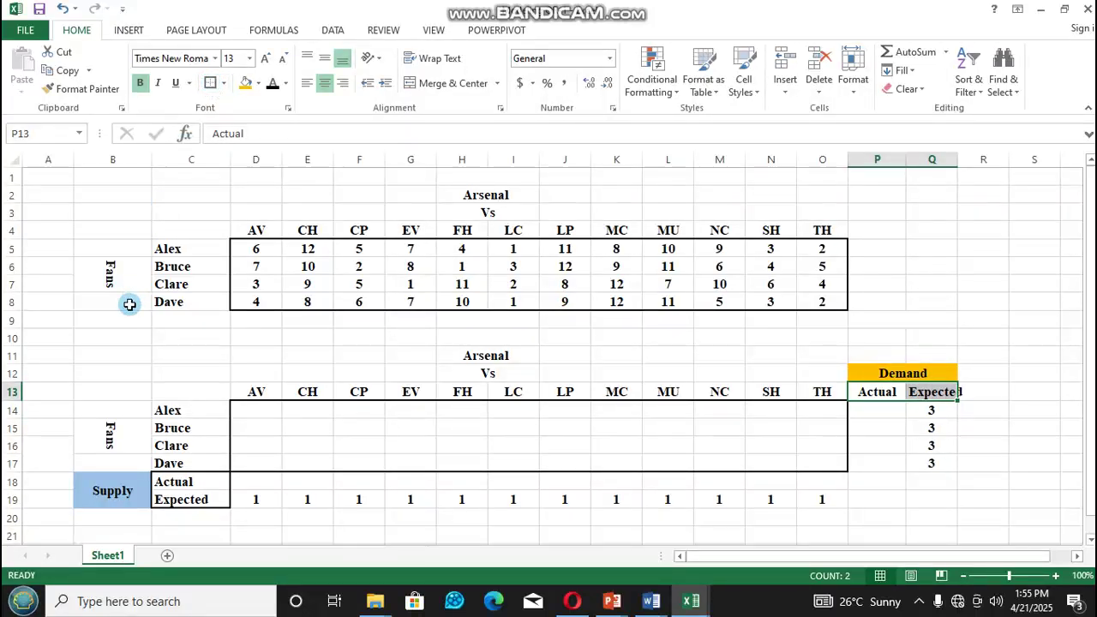
drag(11, 326, 11, 323)
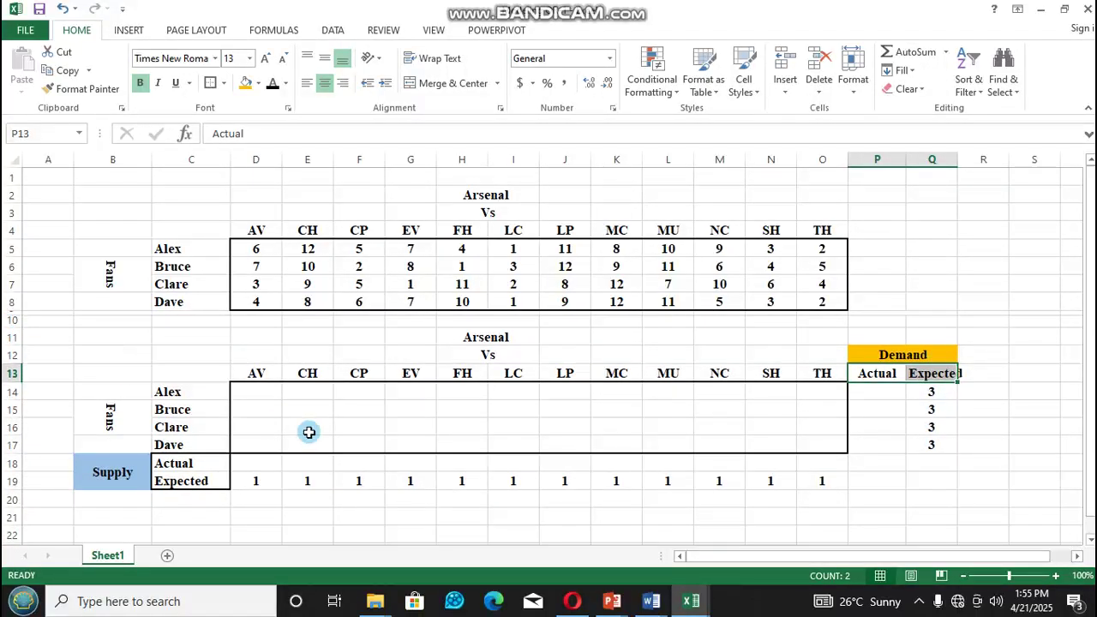
click(262, 390)
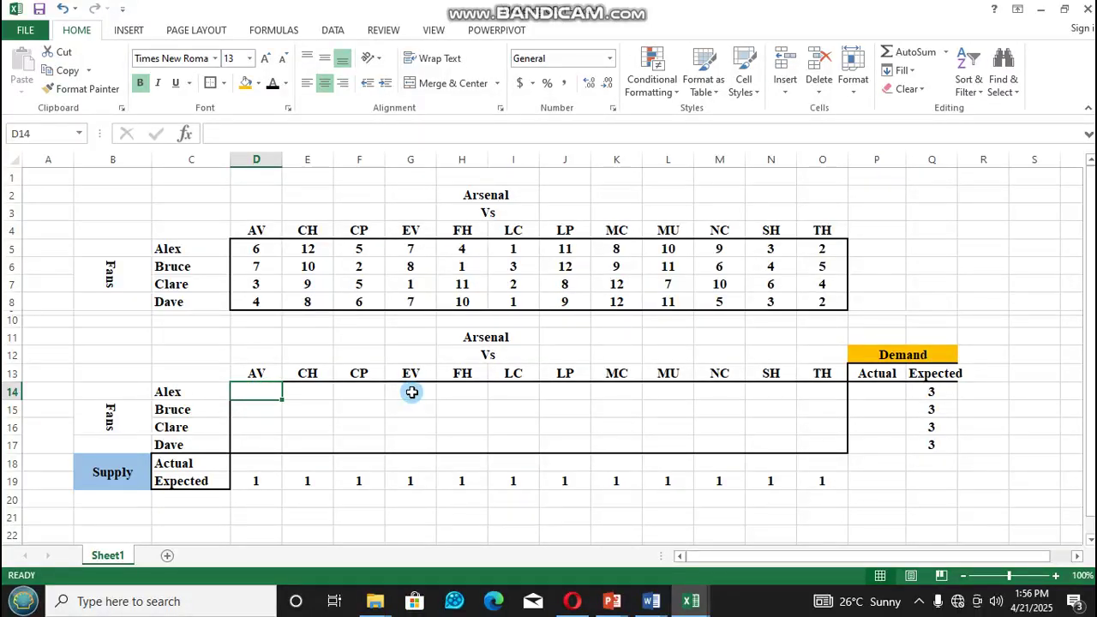
click(463, 387)
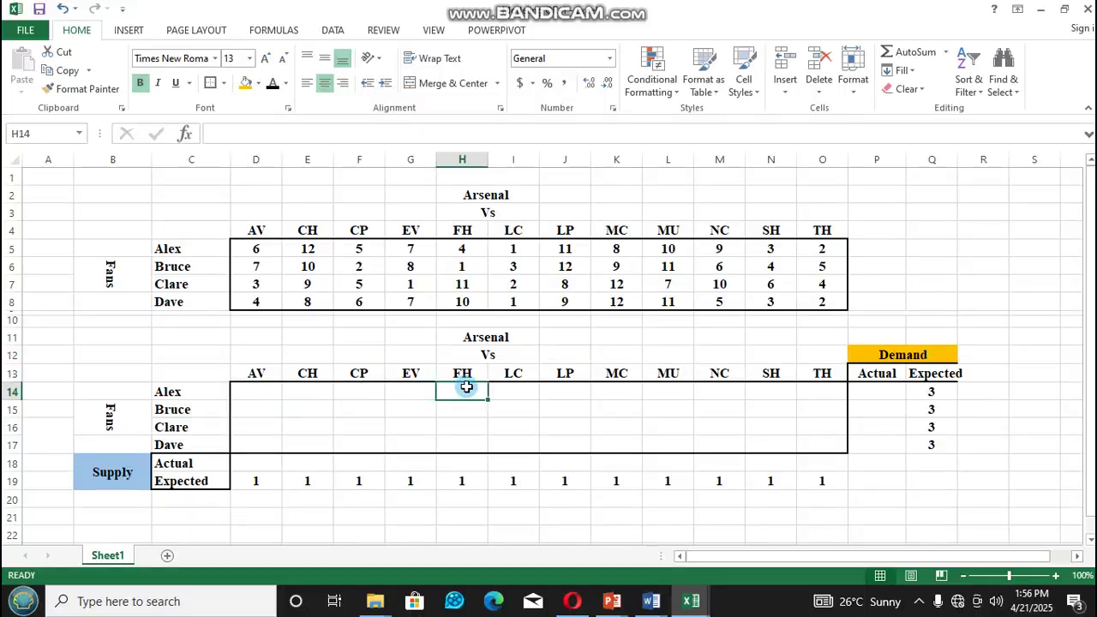
click(726, 391)
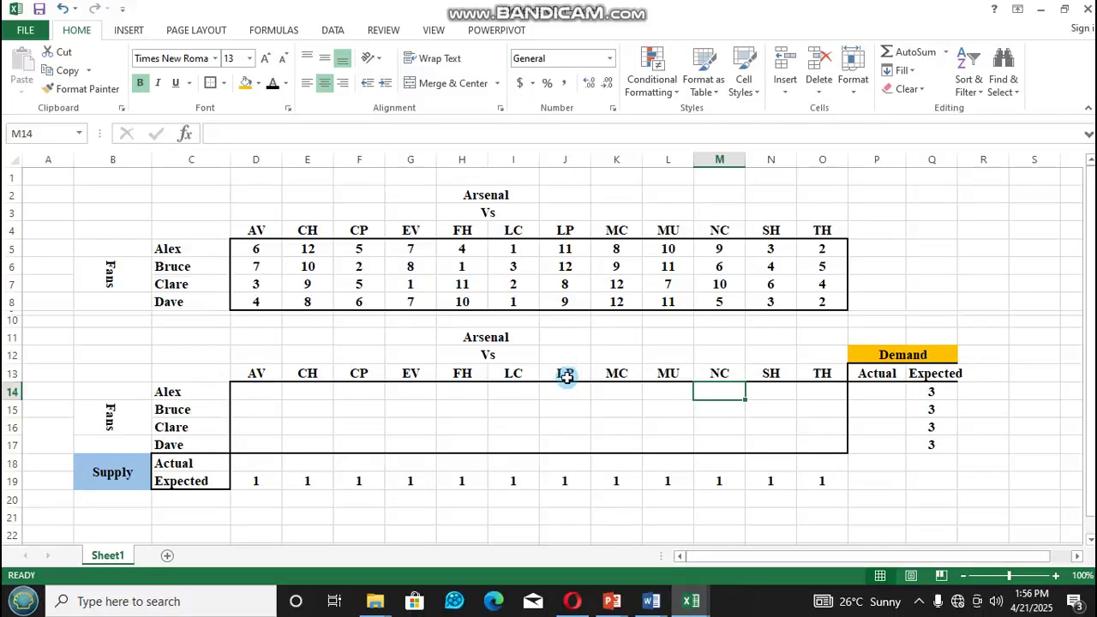
click(870, 392)
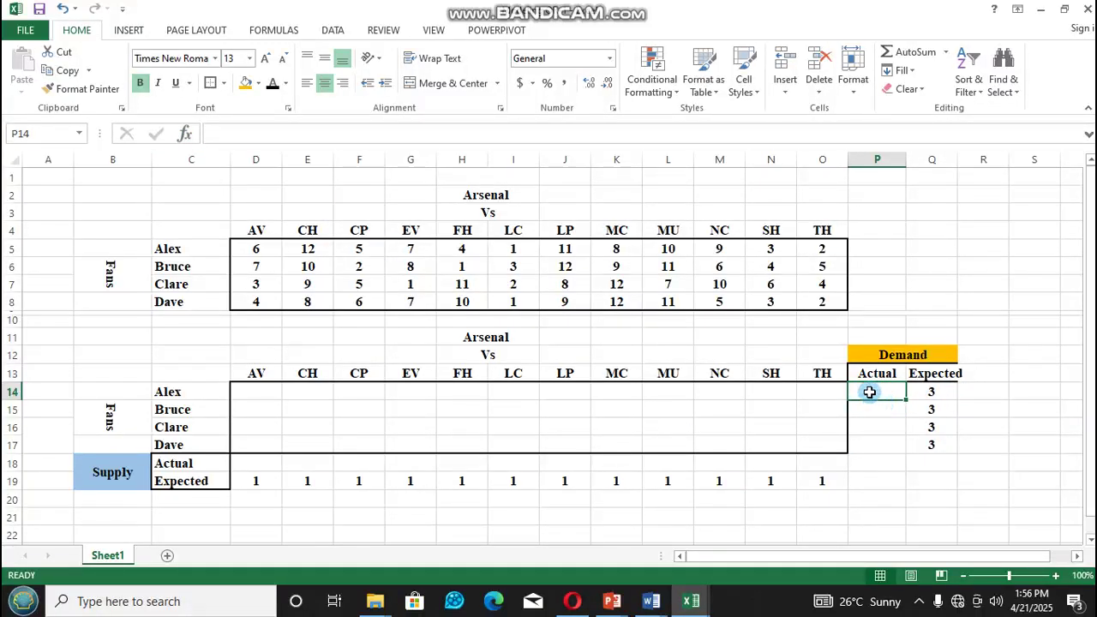
text(=)
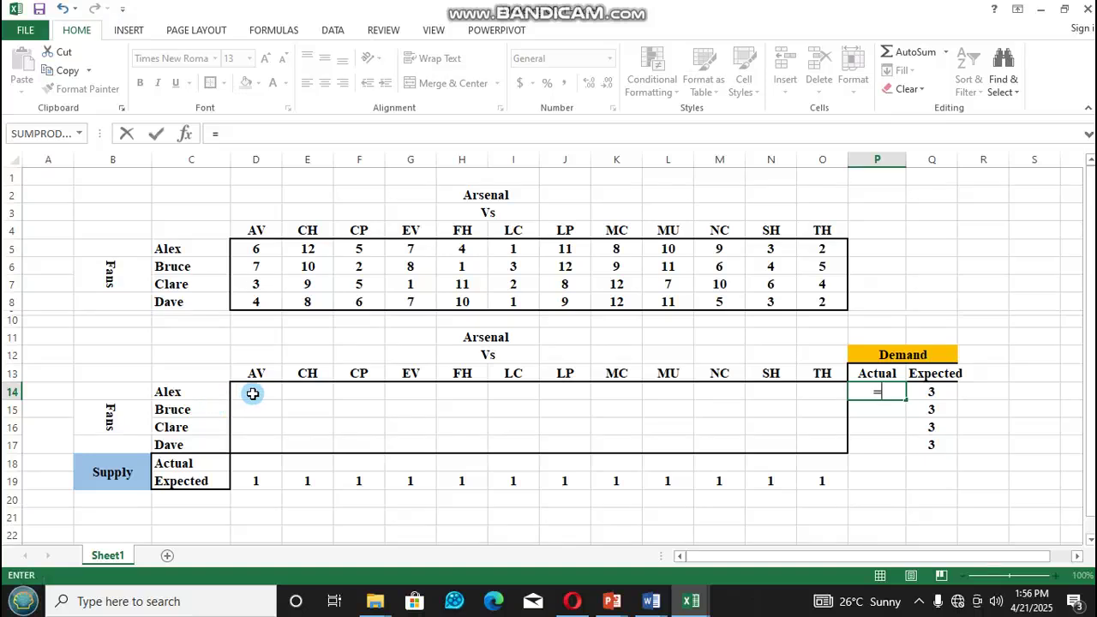
click(254, 391)
text(+)
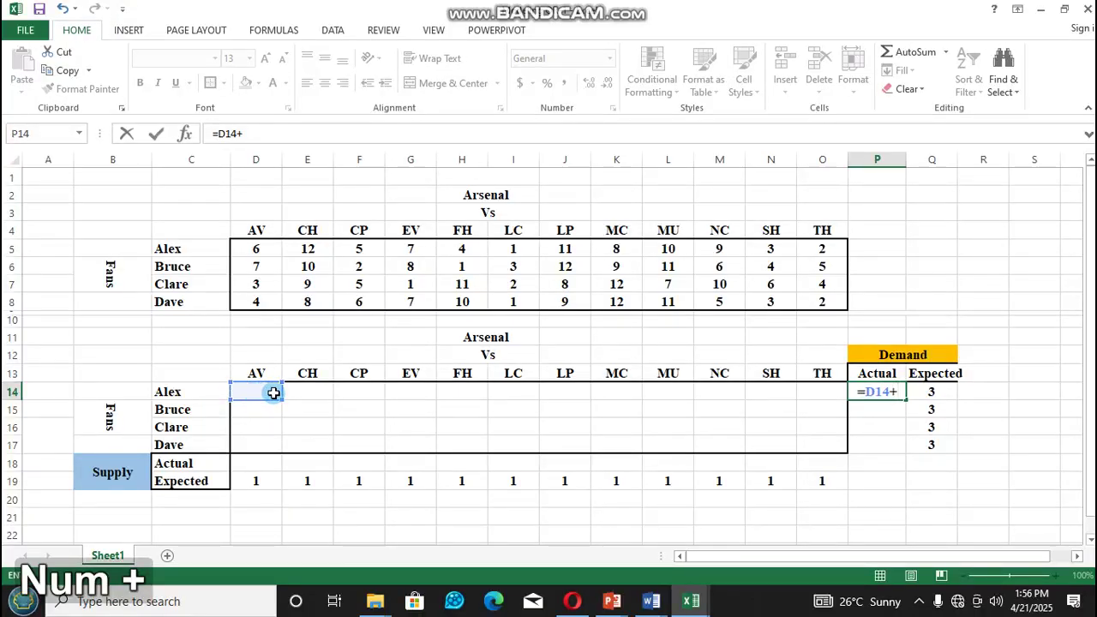
click(304, 390)
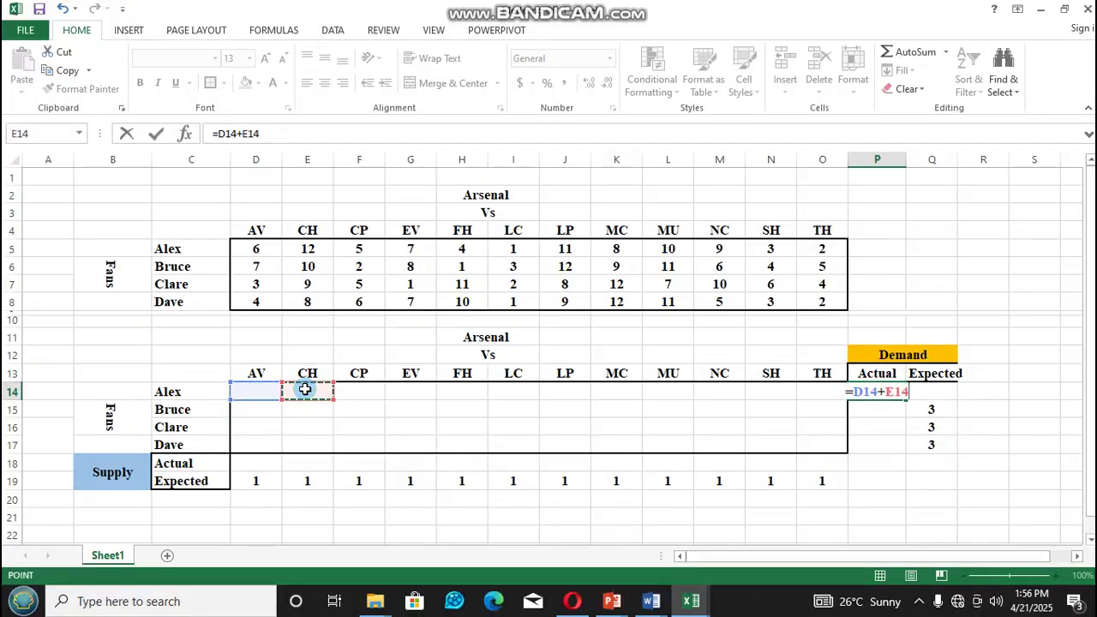
text(+)
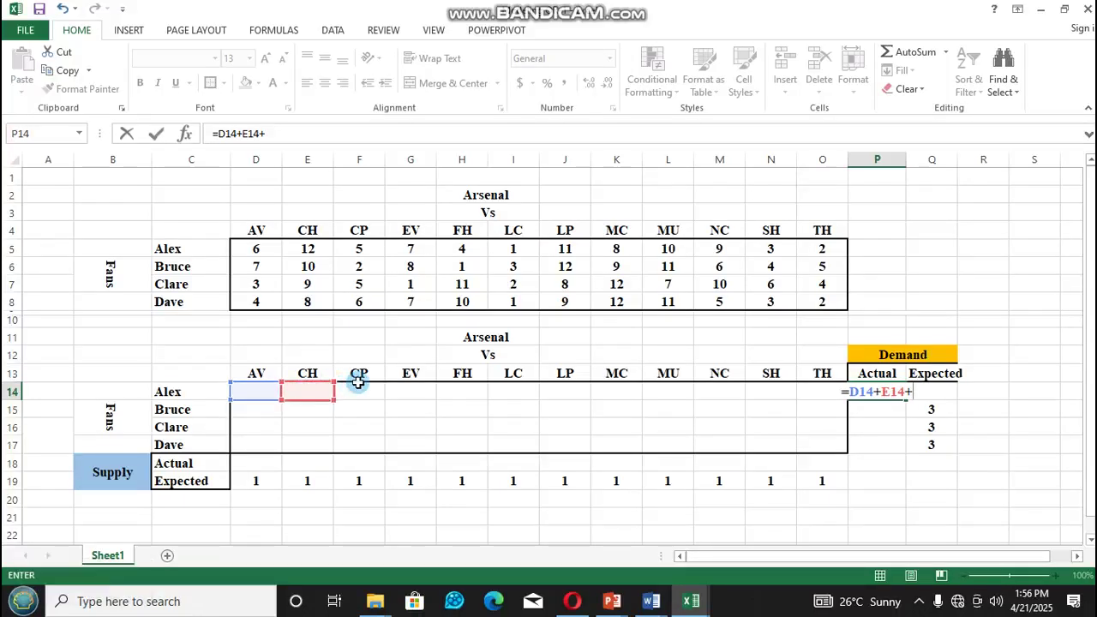
key(BackSpace)
key(BackSpace)
key(BackSpace)
key(BackSpace)
key(BackSpace)
key(BackSpace)
key(BackSpace)
key(BackSpace)
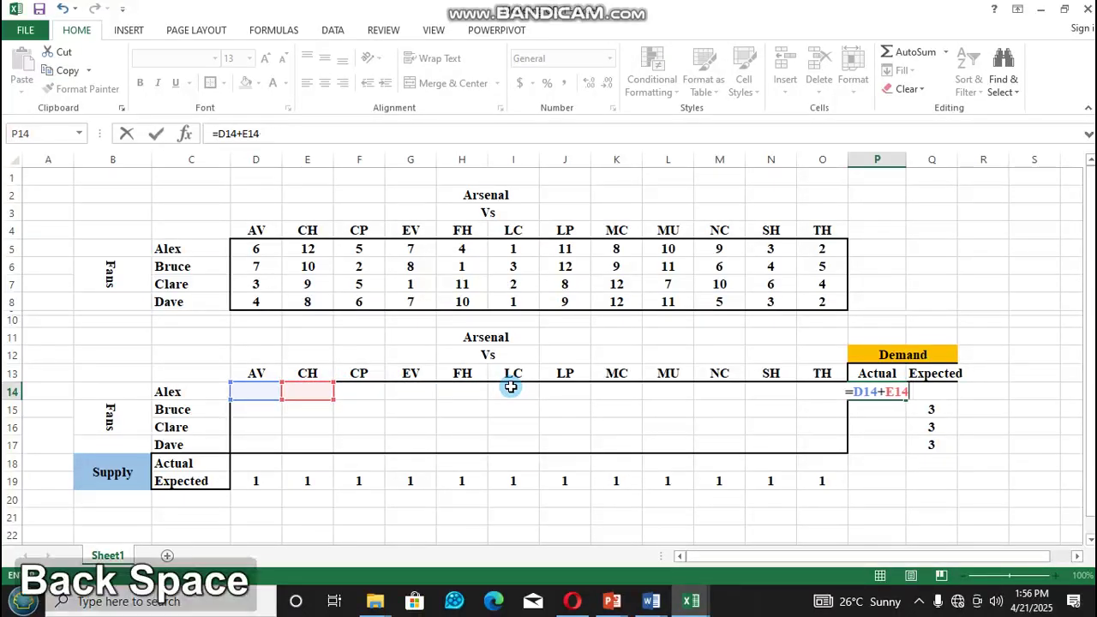
key(BackSpace)
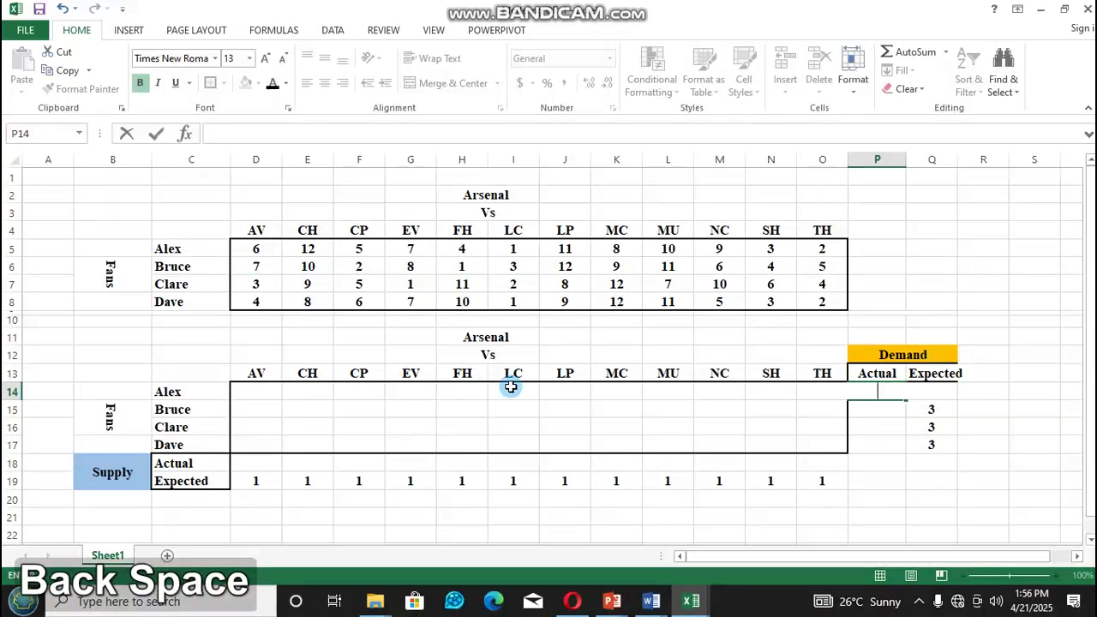
click(918, 511)
Step: Insert a SUM function in P14 that totals D14:O14 as the first fan's actual demand
click(882, 390)
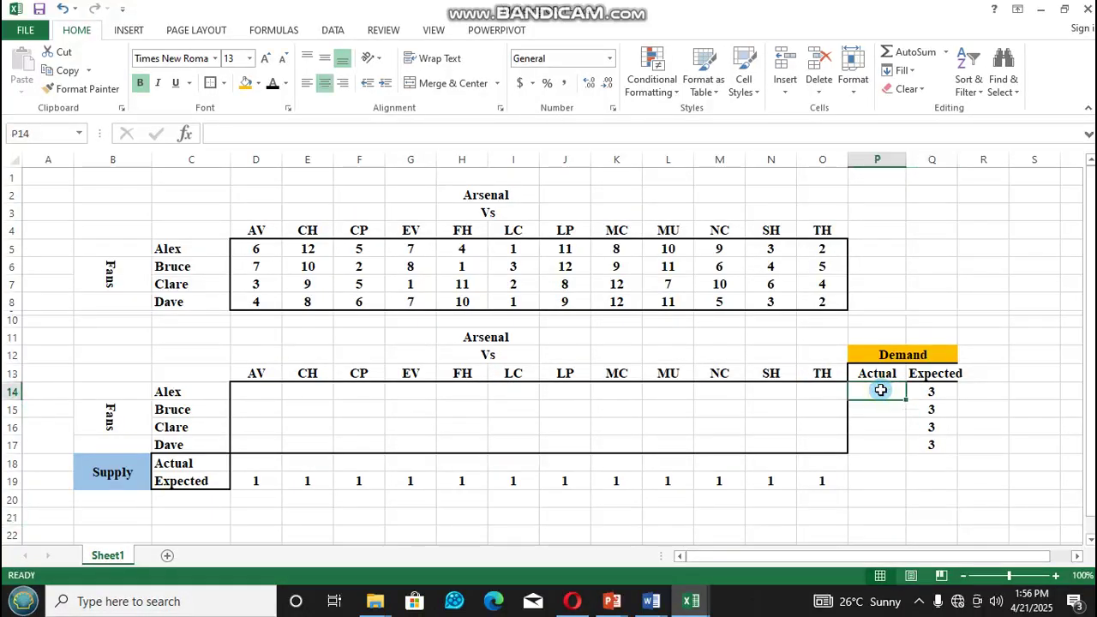
click(188, 136)
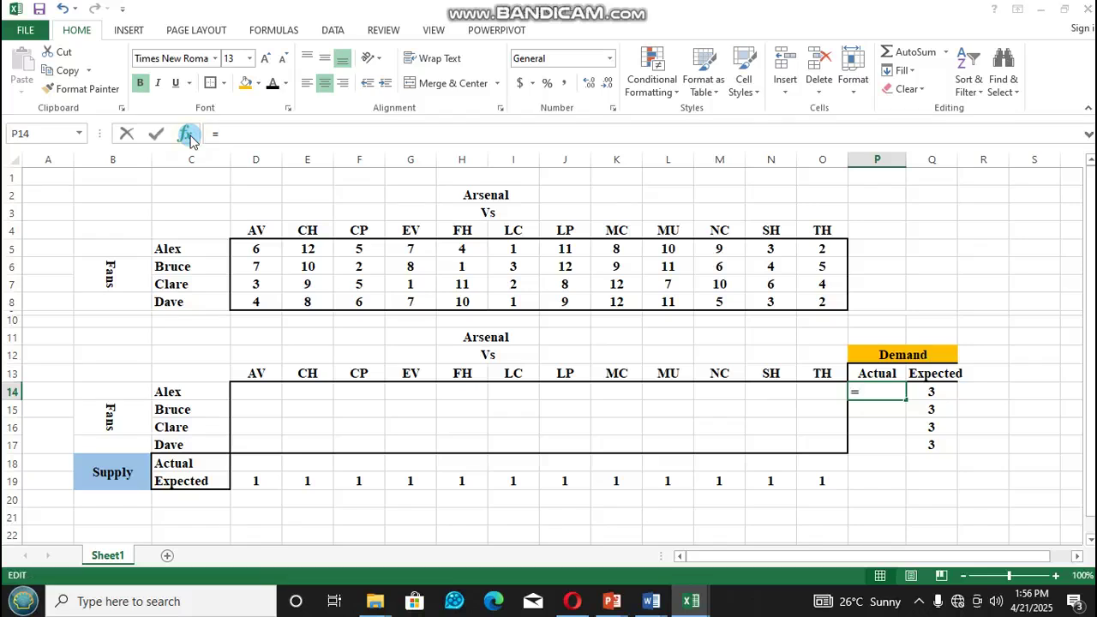
click(610, 316)
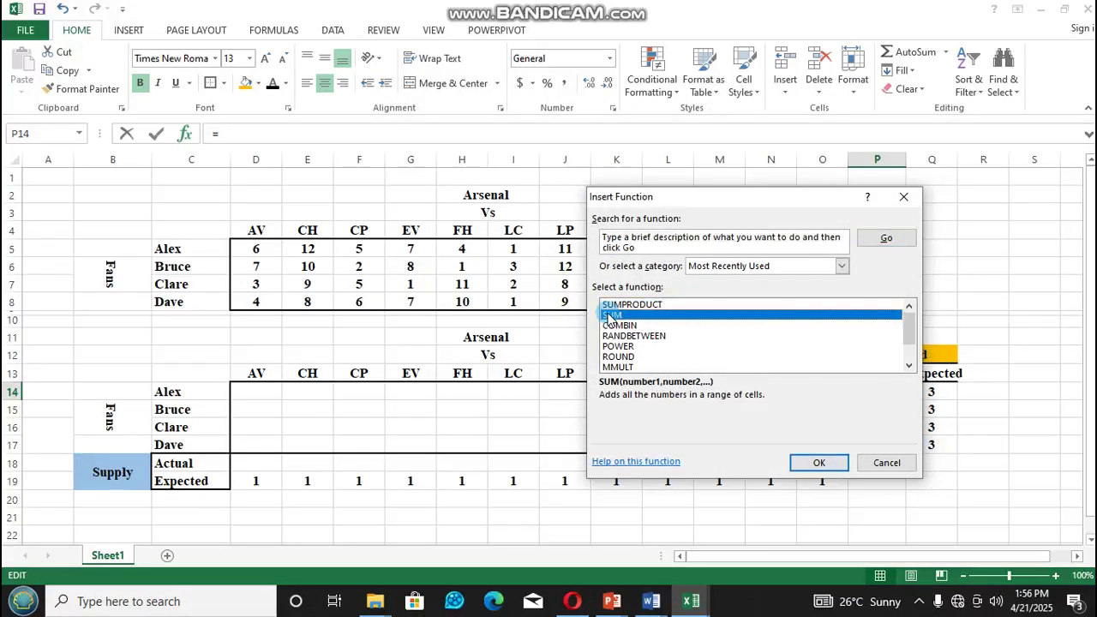
click(820, 462)
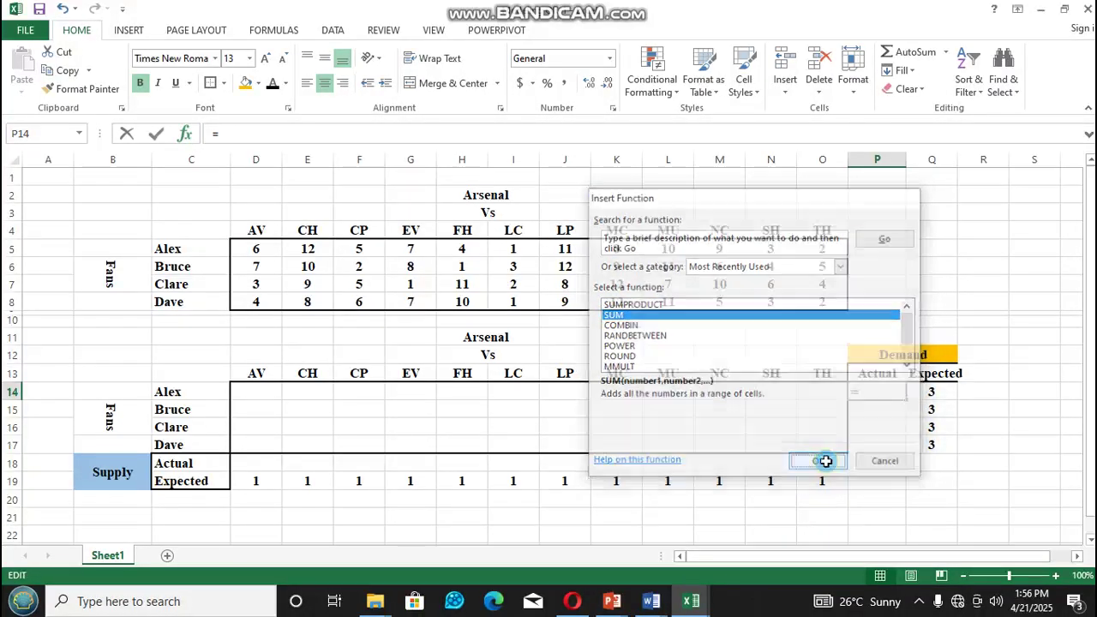
drag(719, 211, 598, 66)
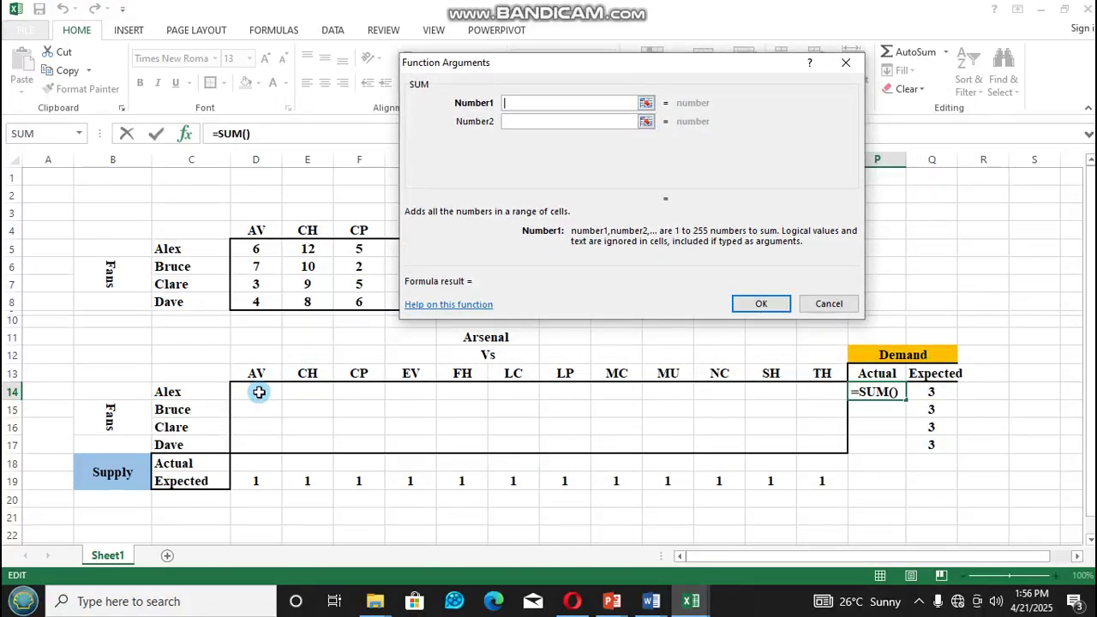
drag(256, 393, 810, 388)
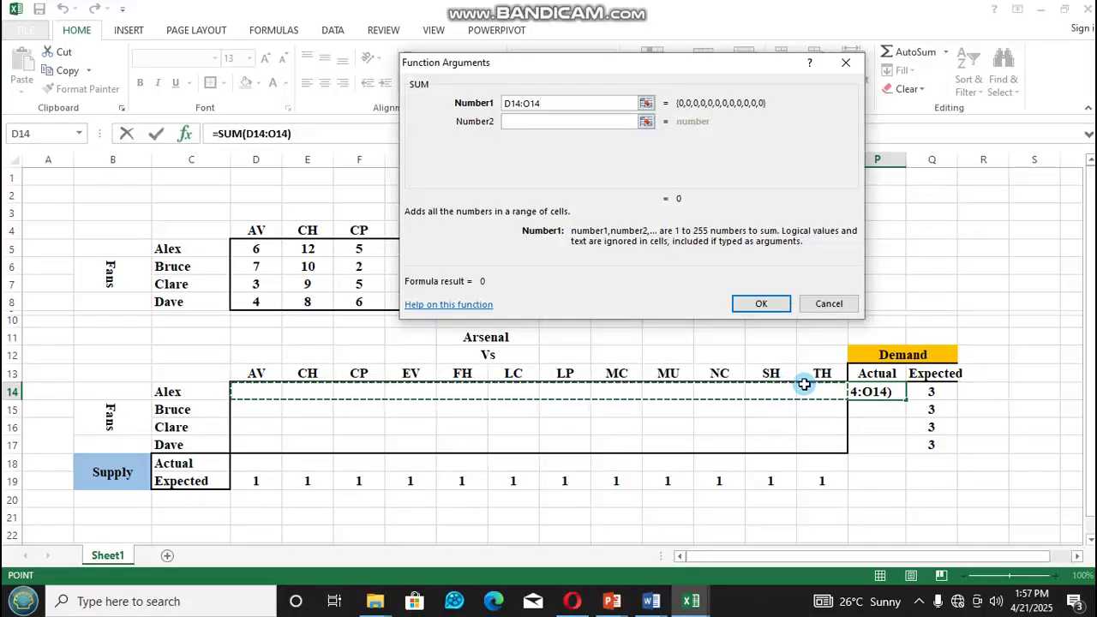
click(762, 304)
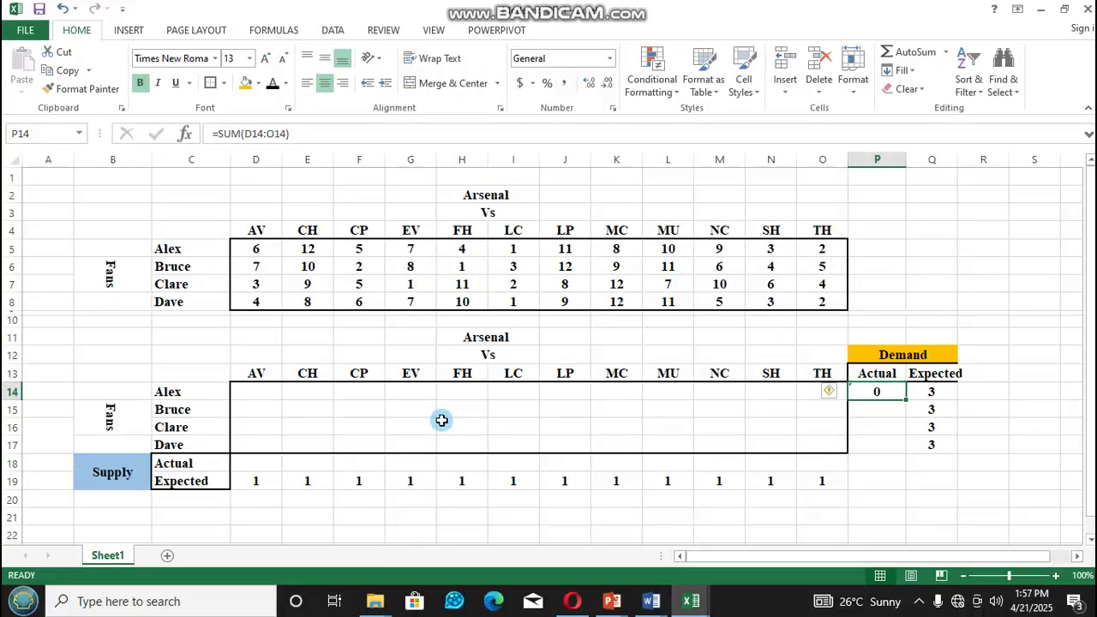
Step: Enter a test value of 1 in cells G14, J14 and M14 to check the actual demand formula
click(416, 391)
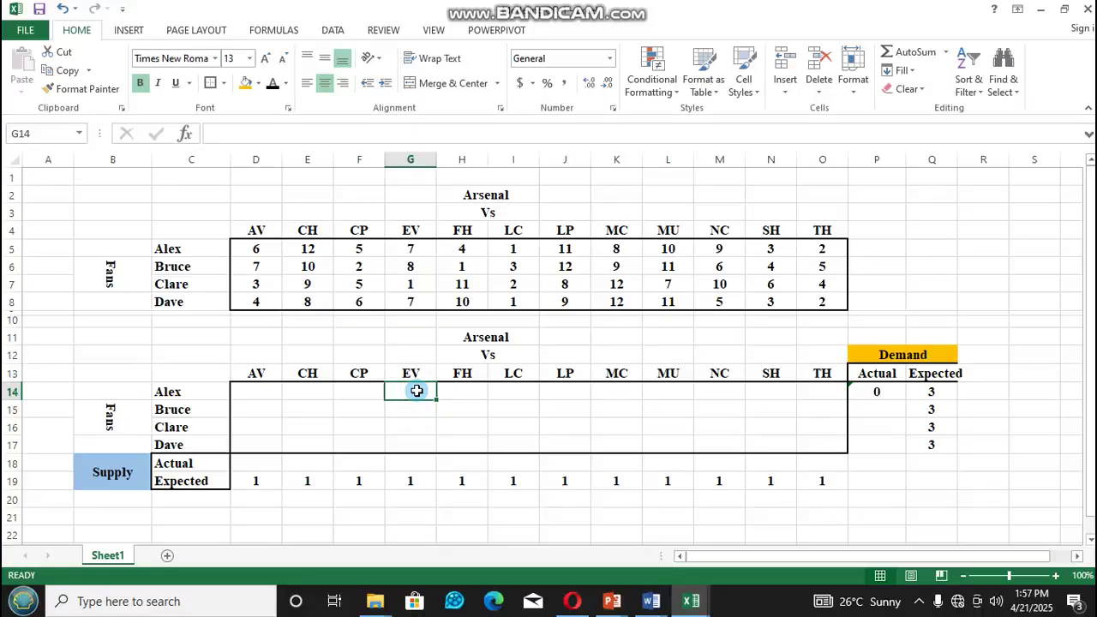
text(1)
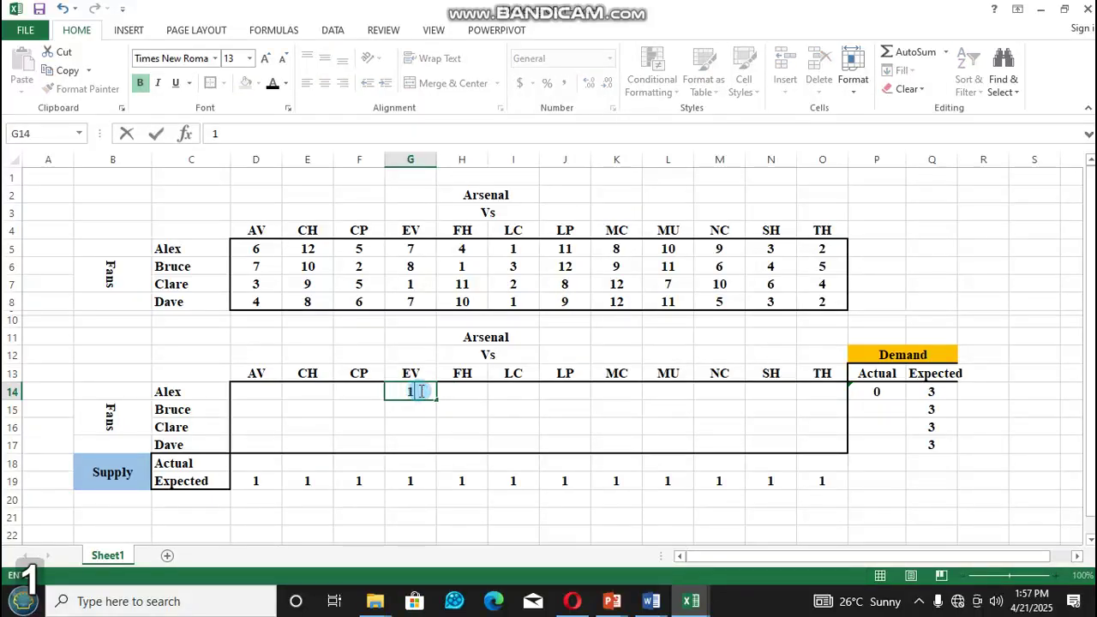
click(567, 391)
text(1)
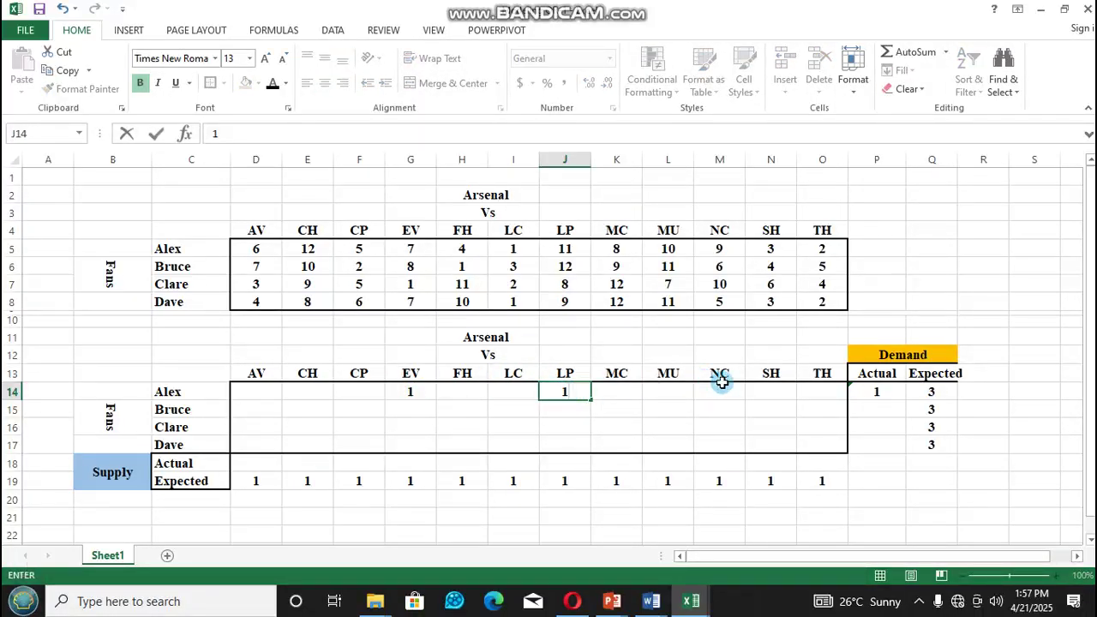
click(718, 391)
text(1)
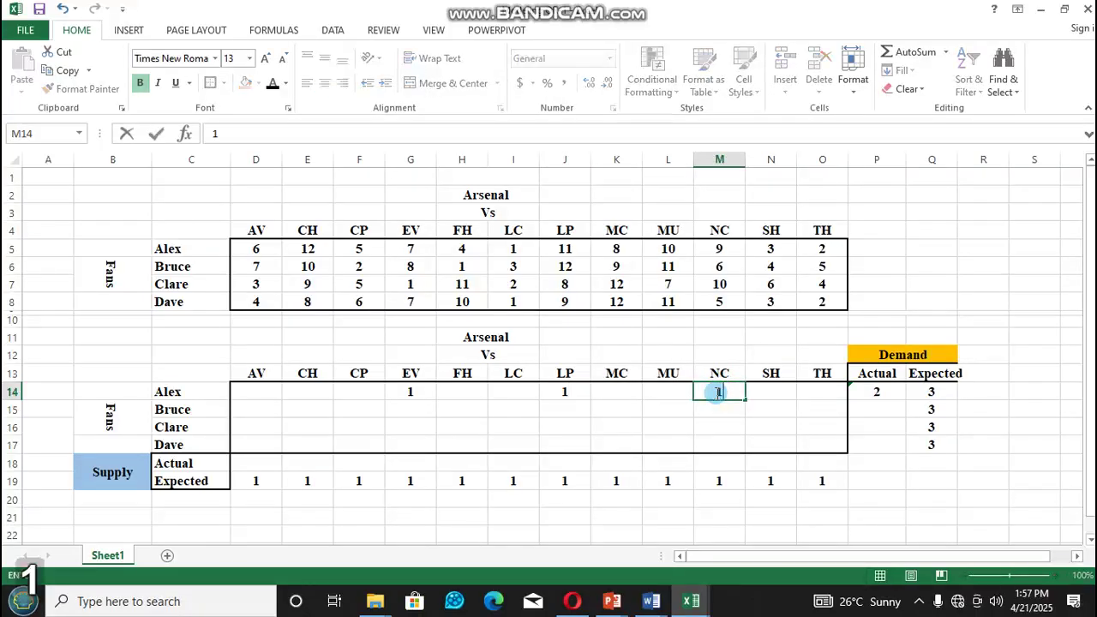
click(774, 430)
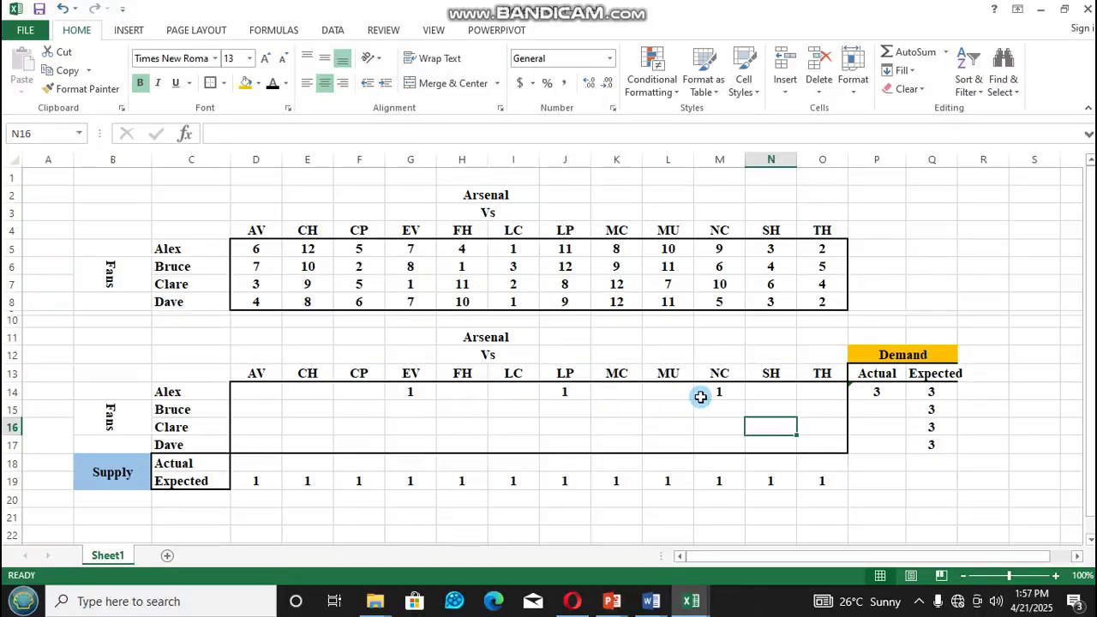
Step: Clear the test values from cells G14, J14 and M14
click(412, 391)
key(BackSpace)
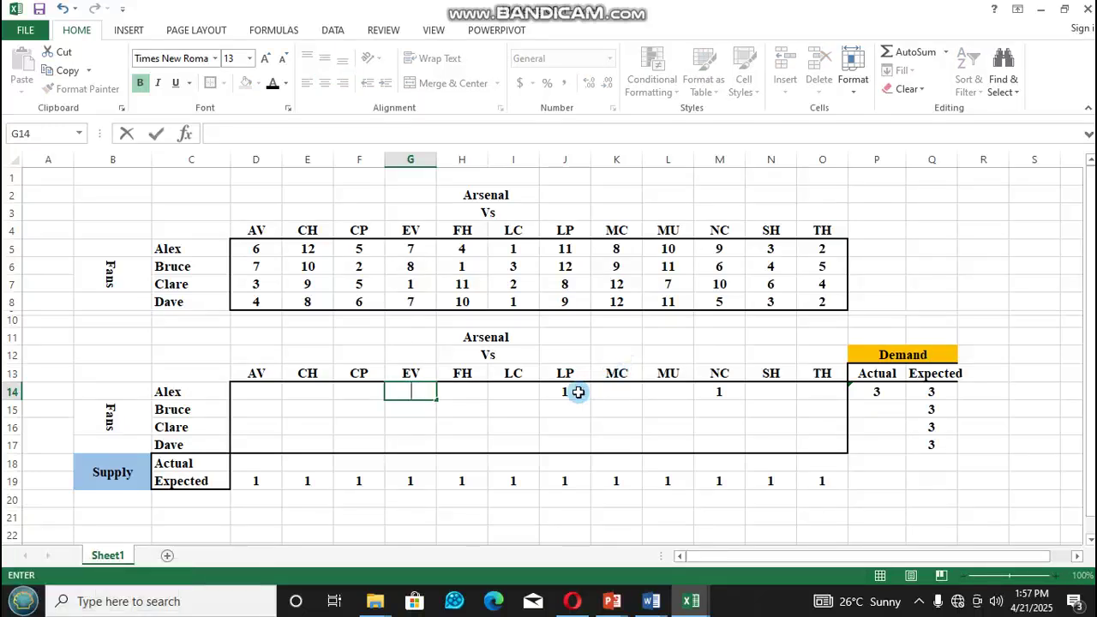
click(576, 391)
key(BackSpace)
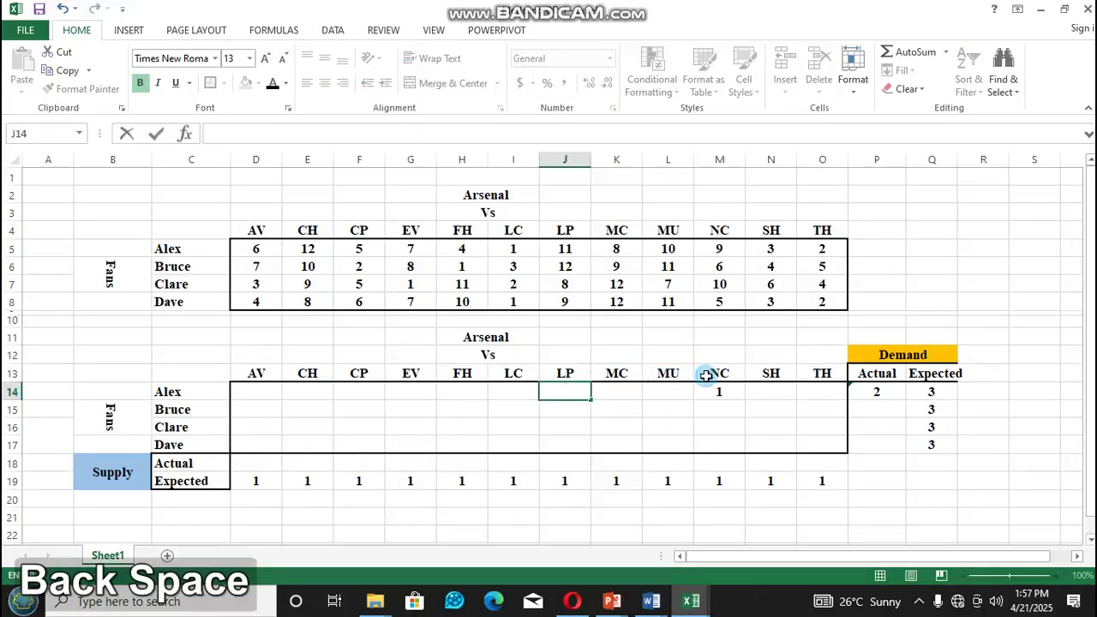
click(714, 391)
key(BackSpace)
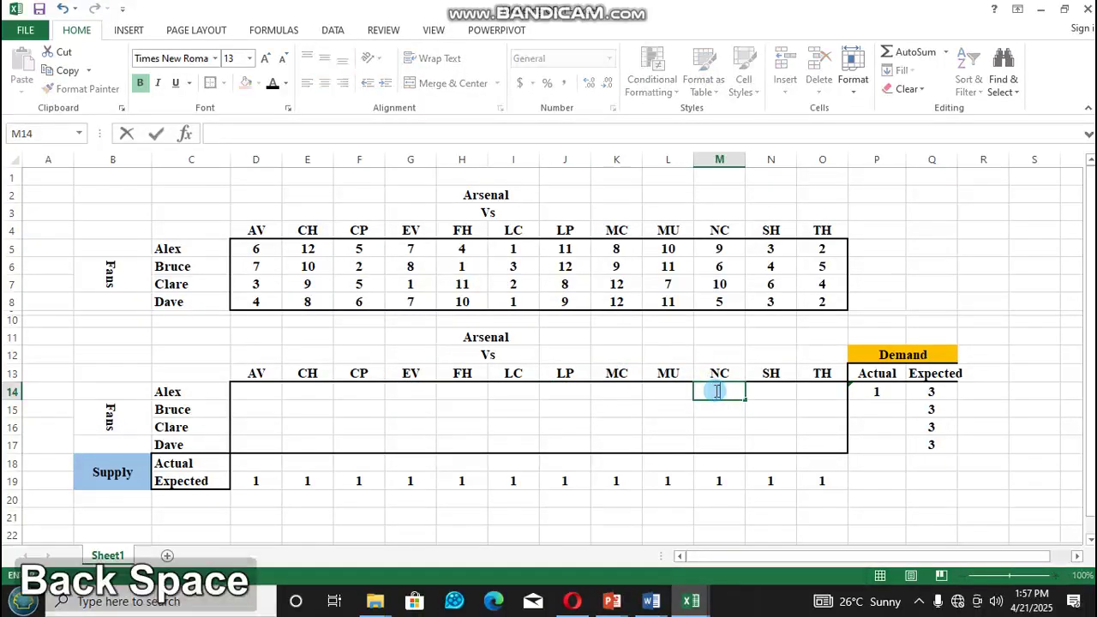
Step: Fill the actual demand formula in P14 down through P17 for the other fans
click(870, 390)
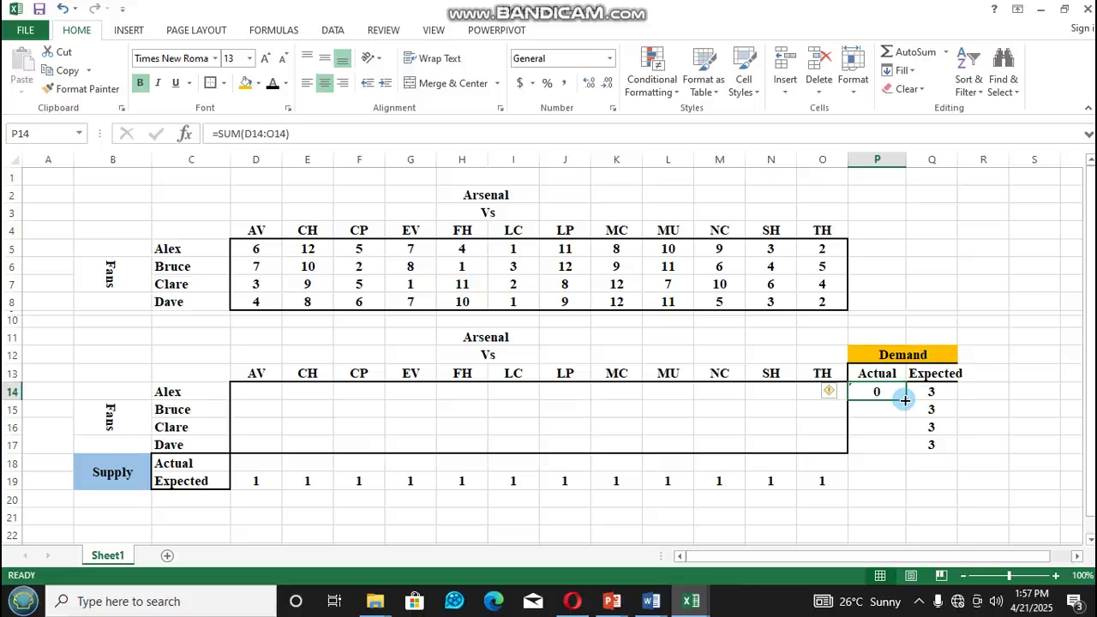
drag(903, 399, 900, 457)
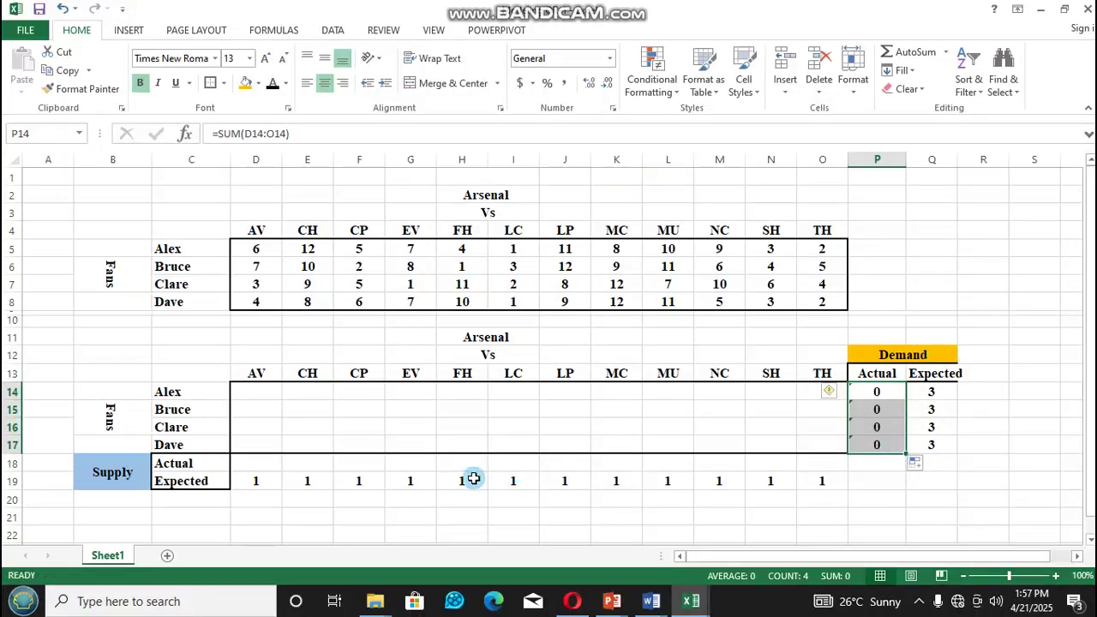
Step: Insert a SUM function in D18 that totals D14:D17 as the actual supply for the AV match
click(257, 466)
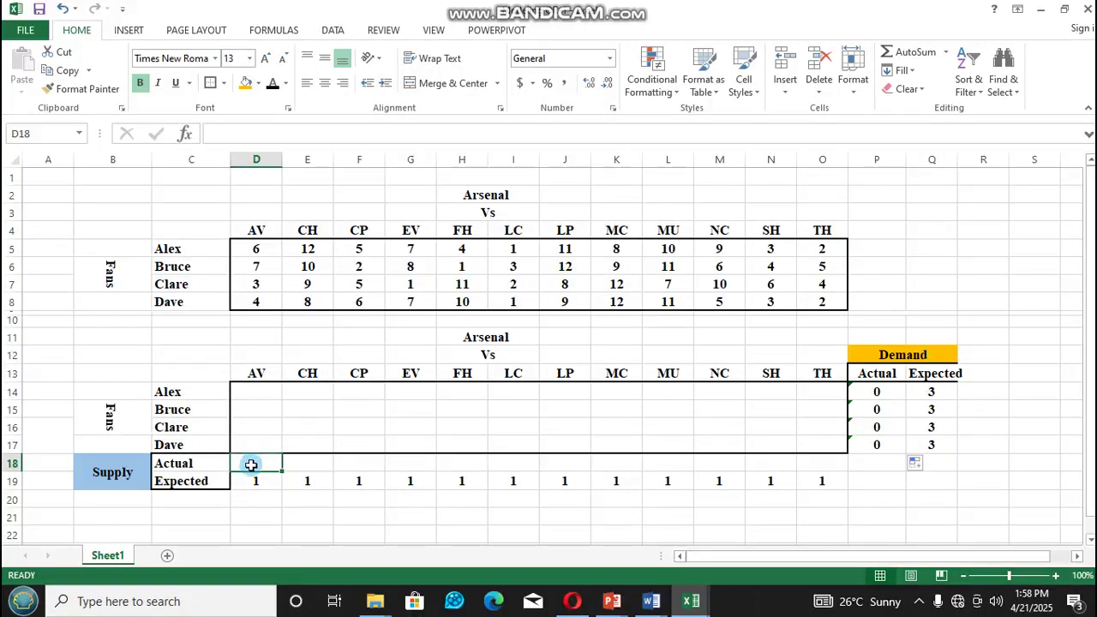
click(186, 135)
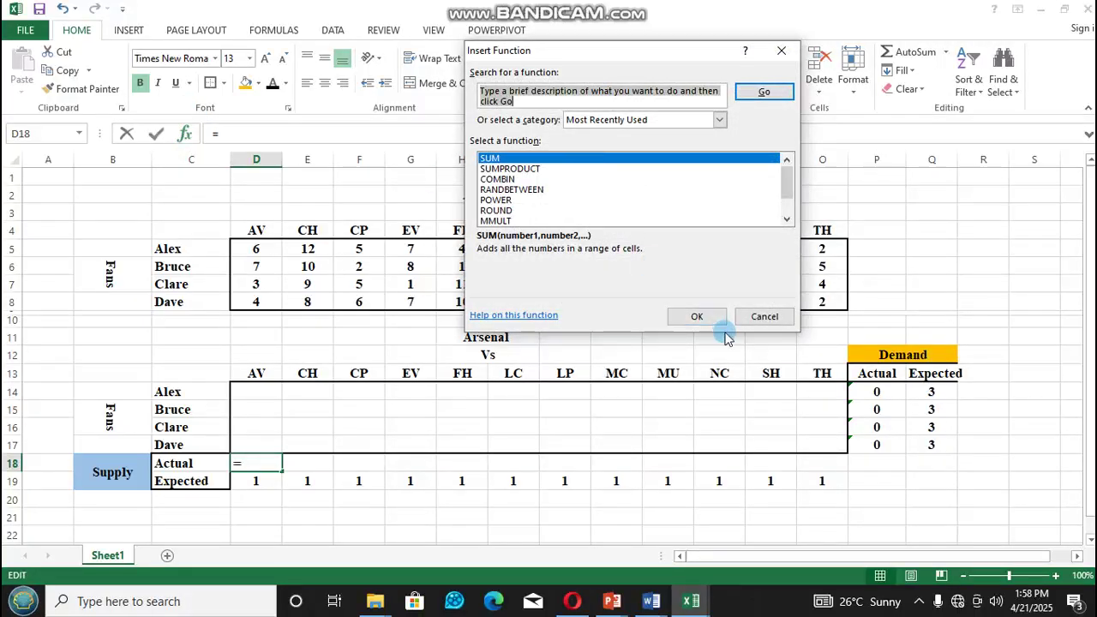
click(700, 319)
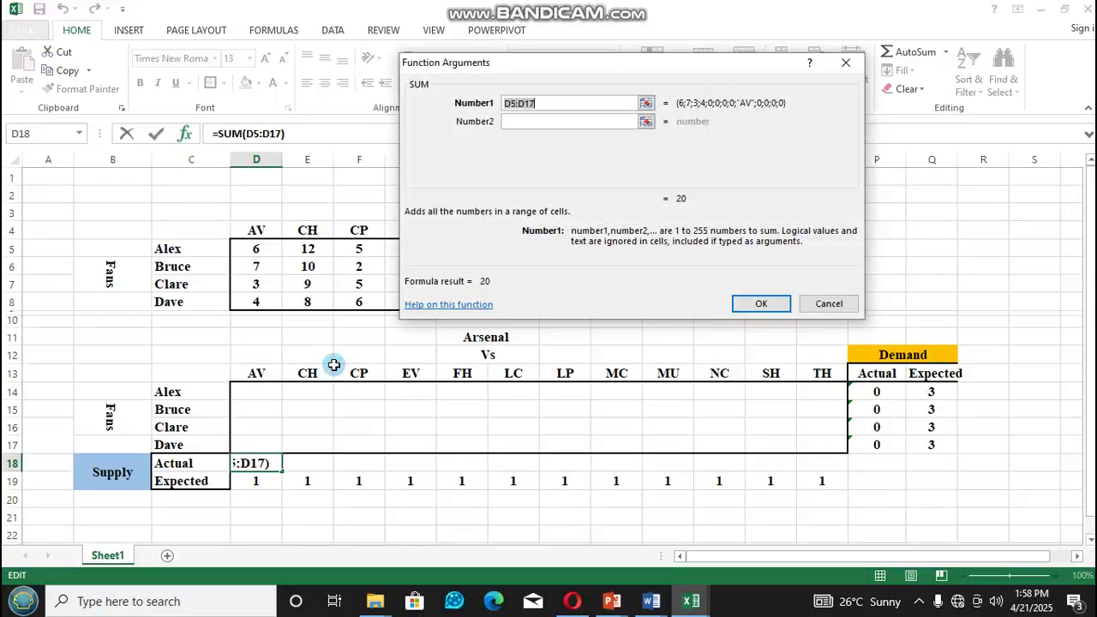
drag(262, 388, 262, 442)
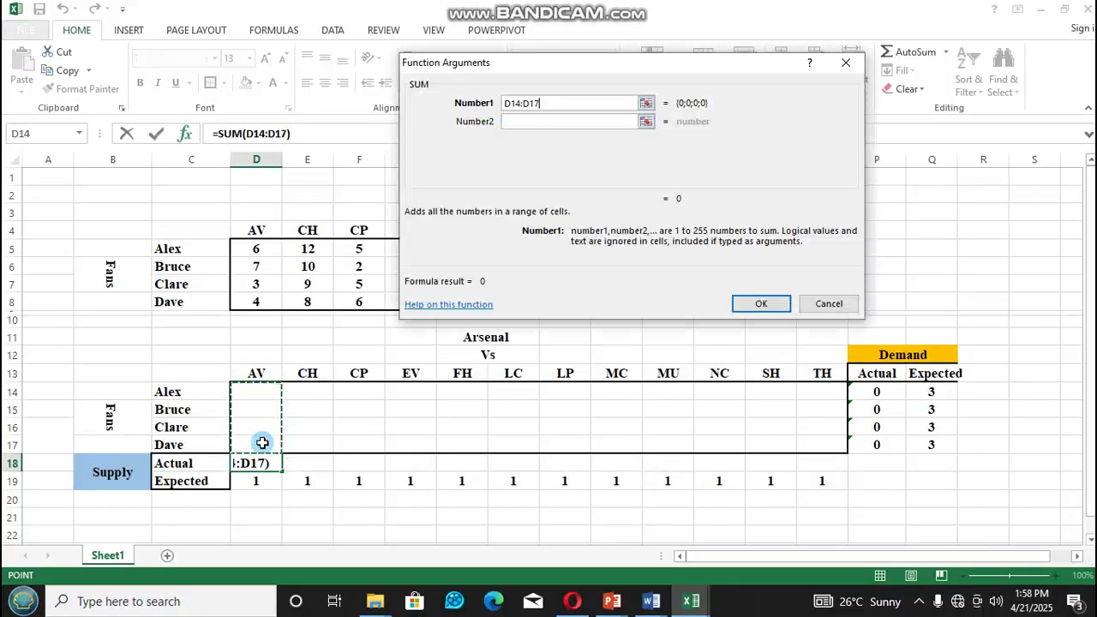
click(757, 305)
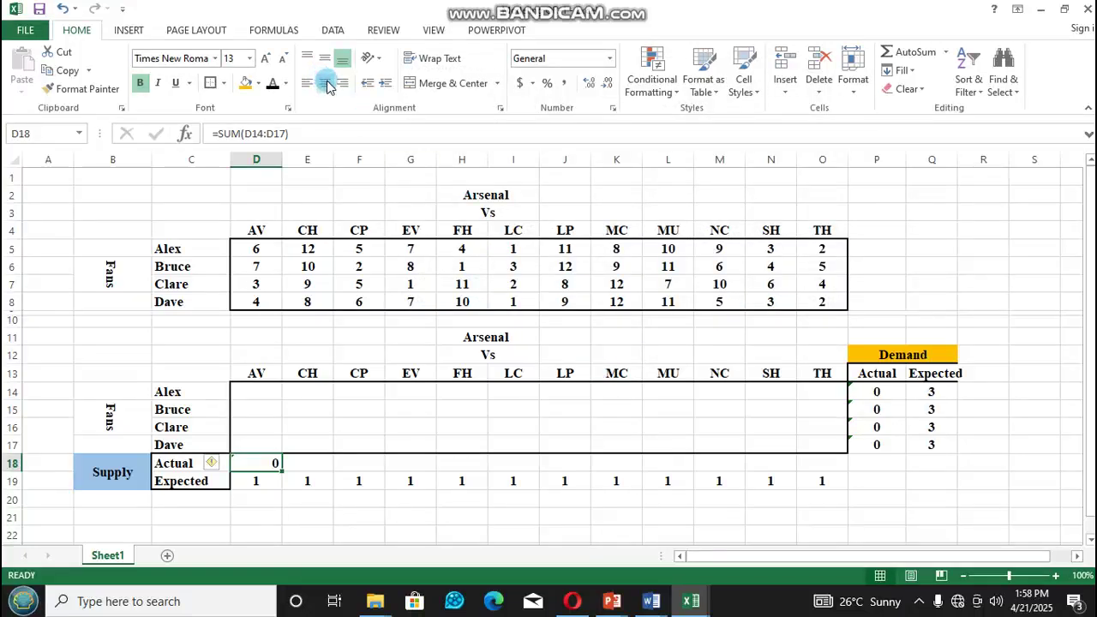
Step: Fill the actual supply formula in D18 across through O18 for the other matches
drag(281, 471, 827, 483)
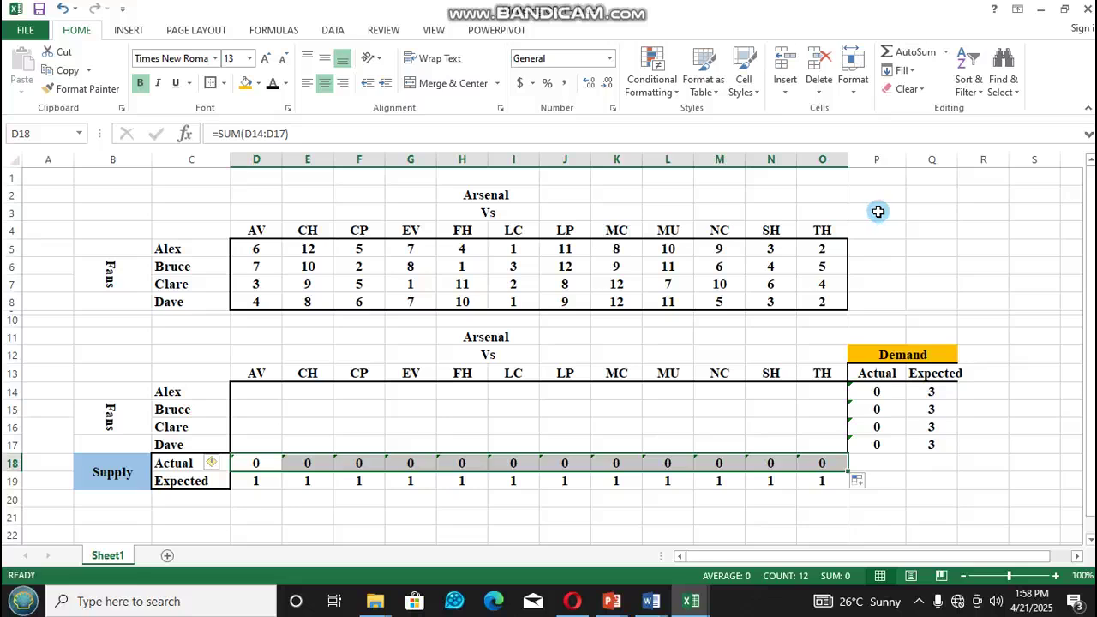
Step: Merge and center cells O2:Q2 and enter the label "Optimum pleasure" in the merged cell
drag(816, 189, 910, 188)
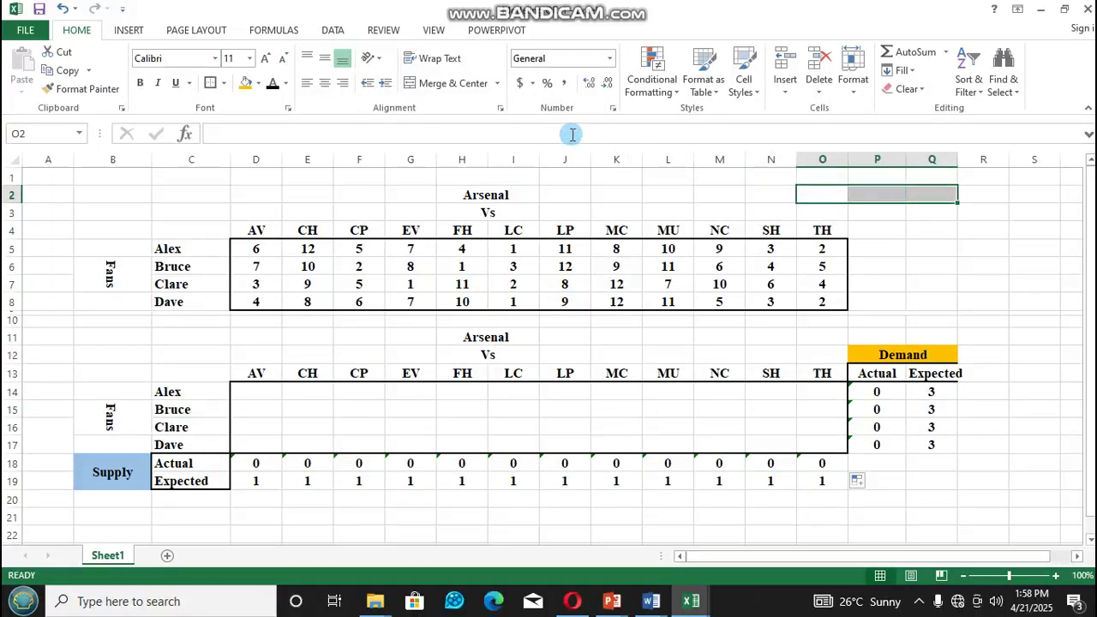
click(457, 85)
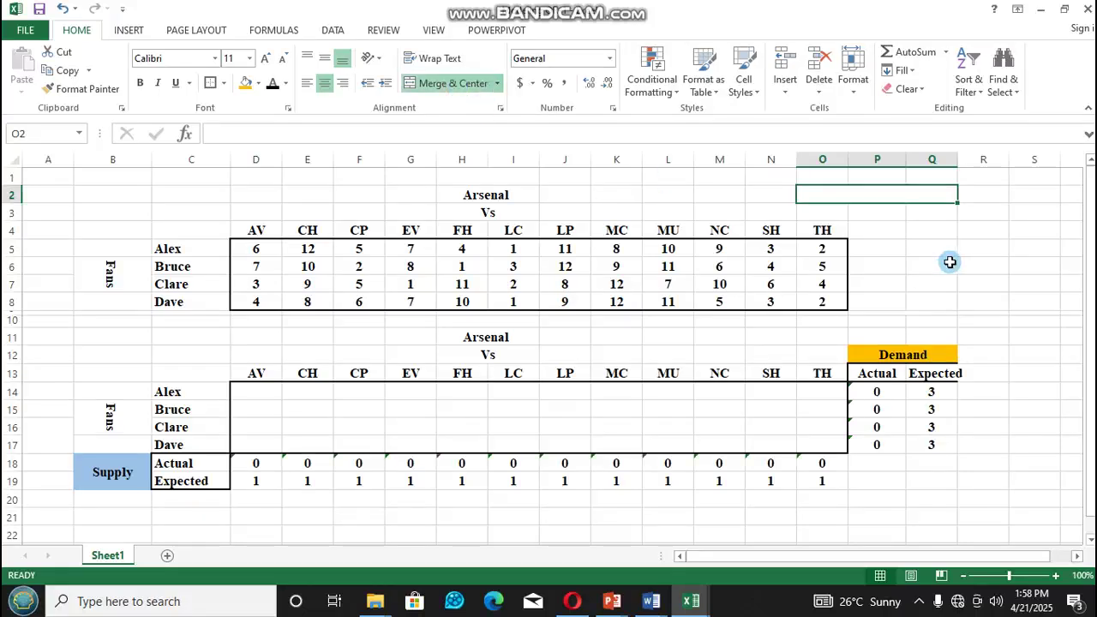
double_click(822, 195)
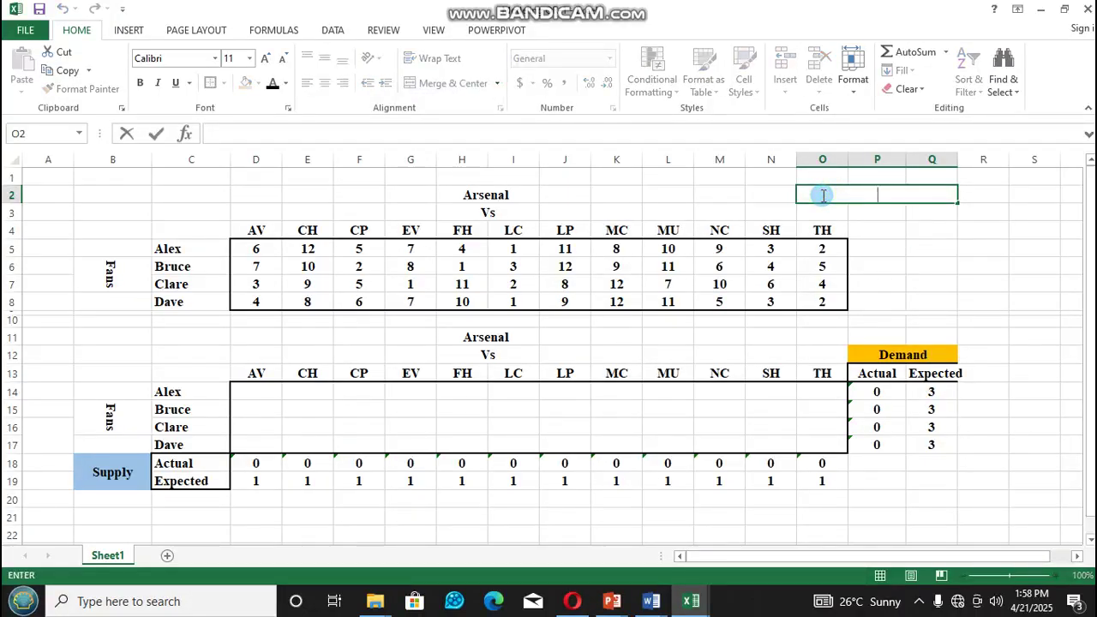
key(Caps_Lock)
text(Opt)
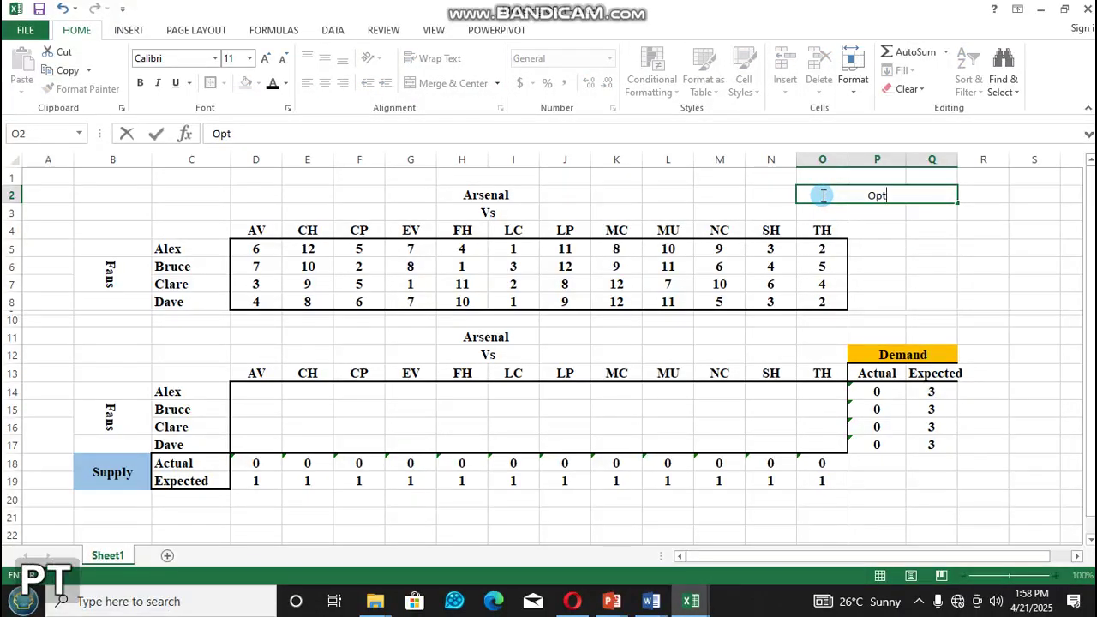
text(imum pleas)
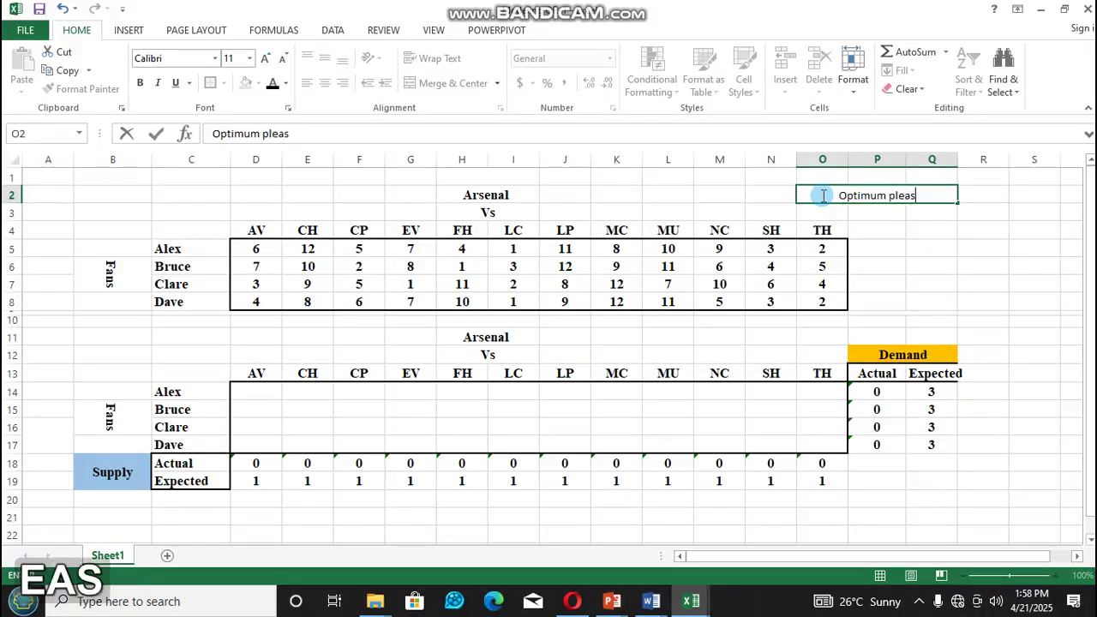
text(ure)
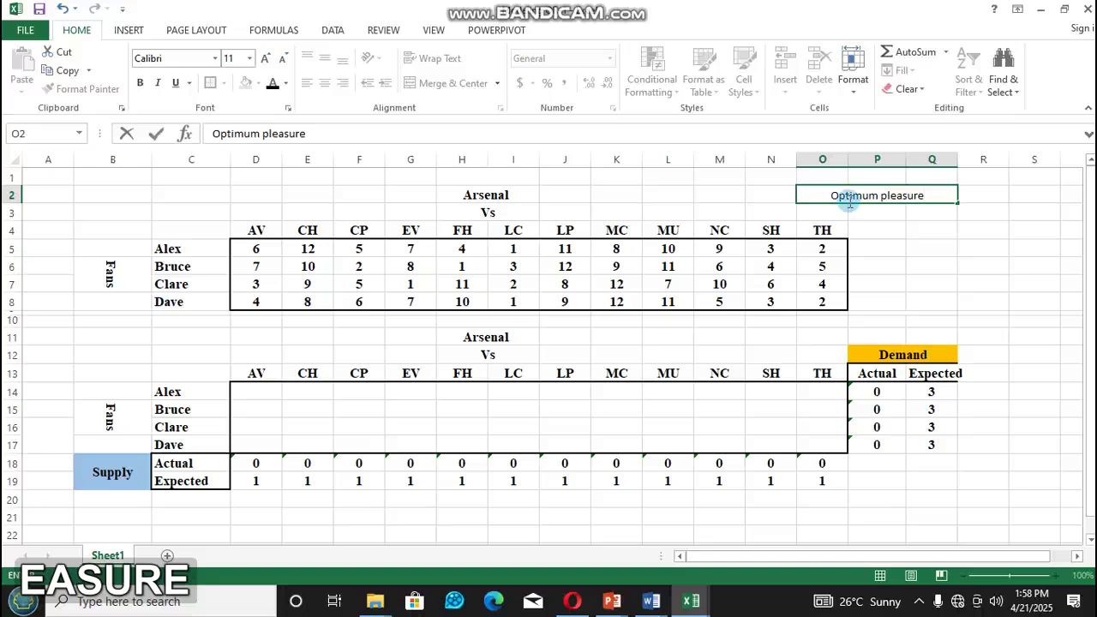
click(892, 220)
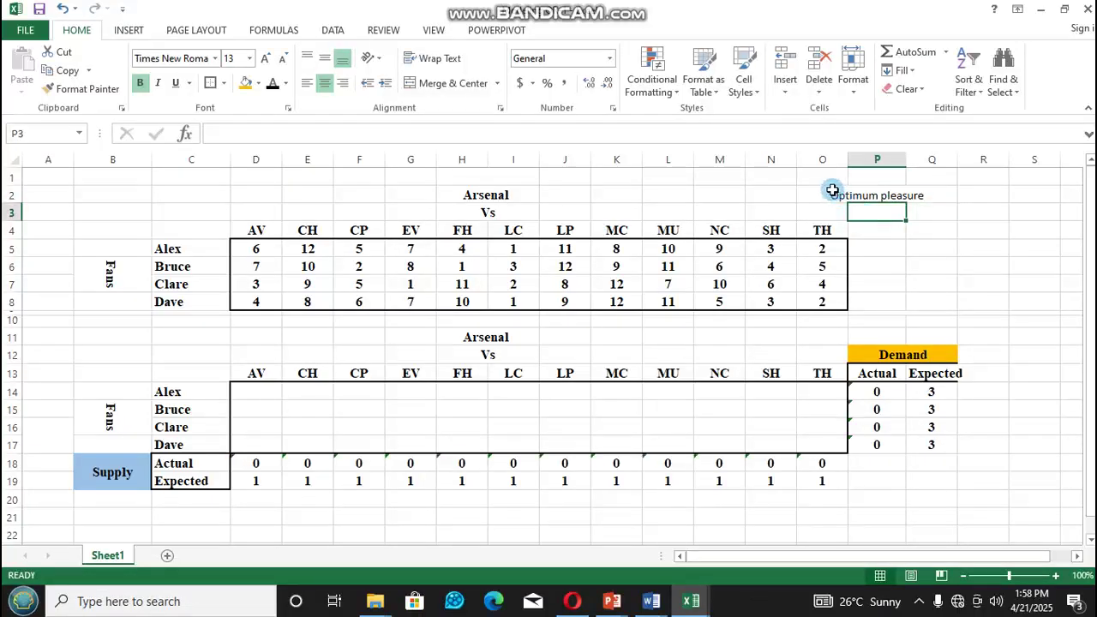
Step: Format the "Optimum pleasure" label in Times New Roman and make it bold
click(832, 190)
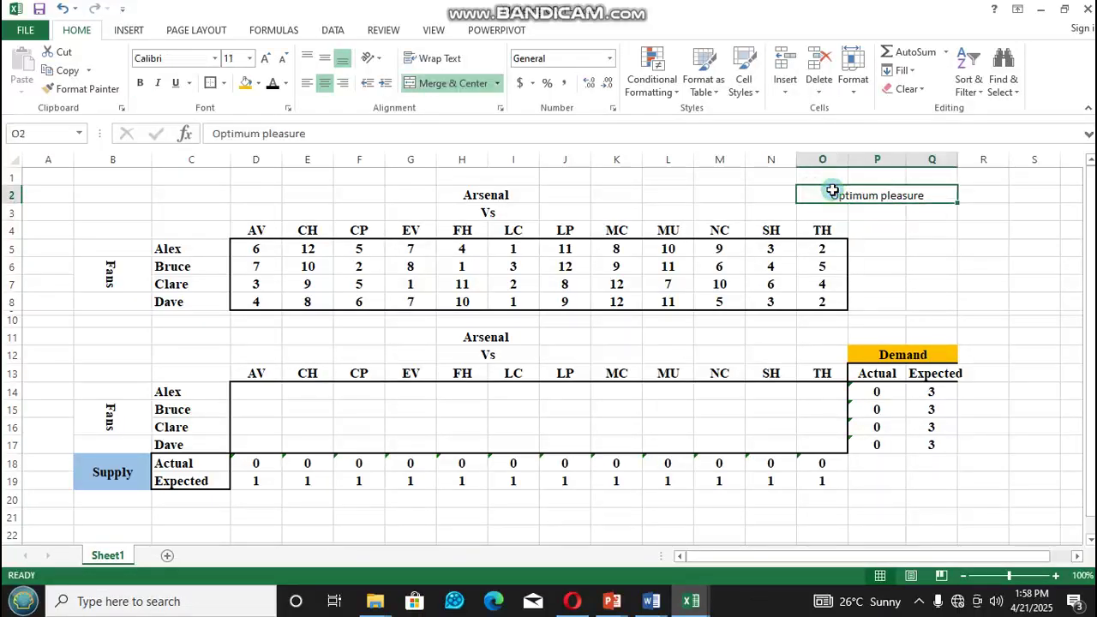
click(215, 60)
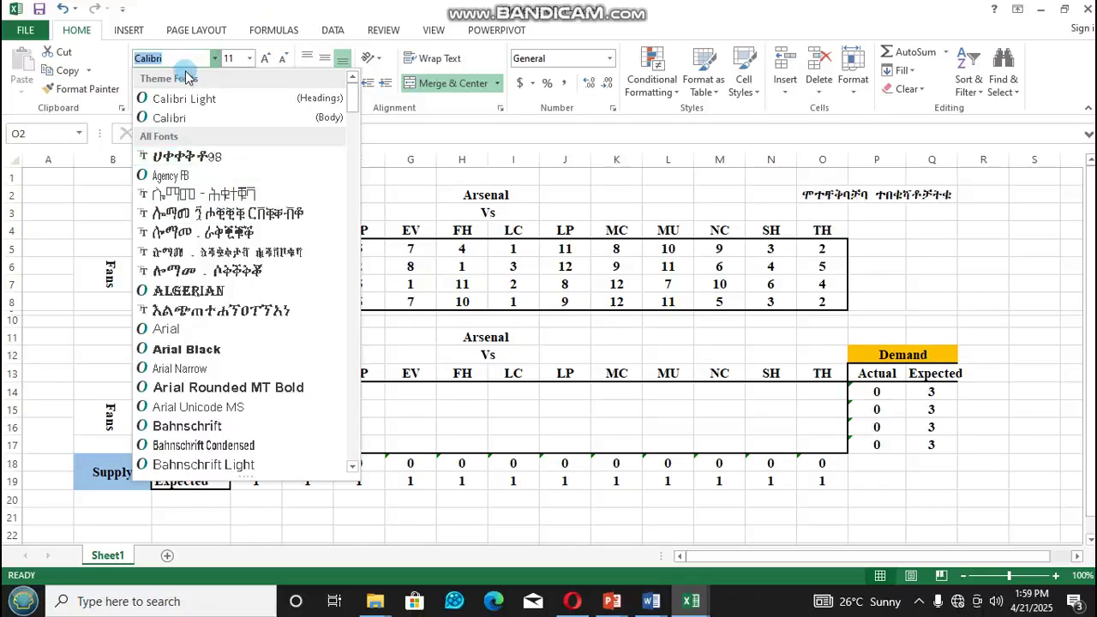
text(Times New Roma)
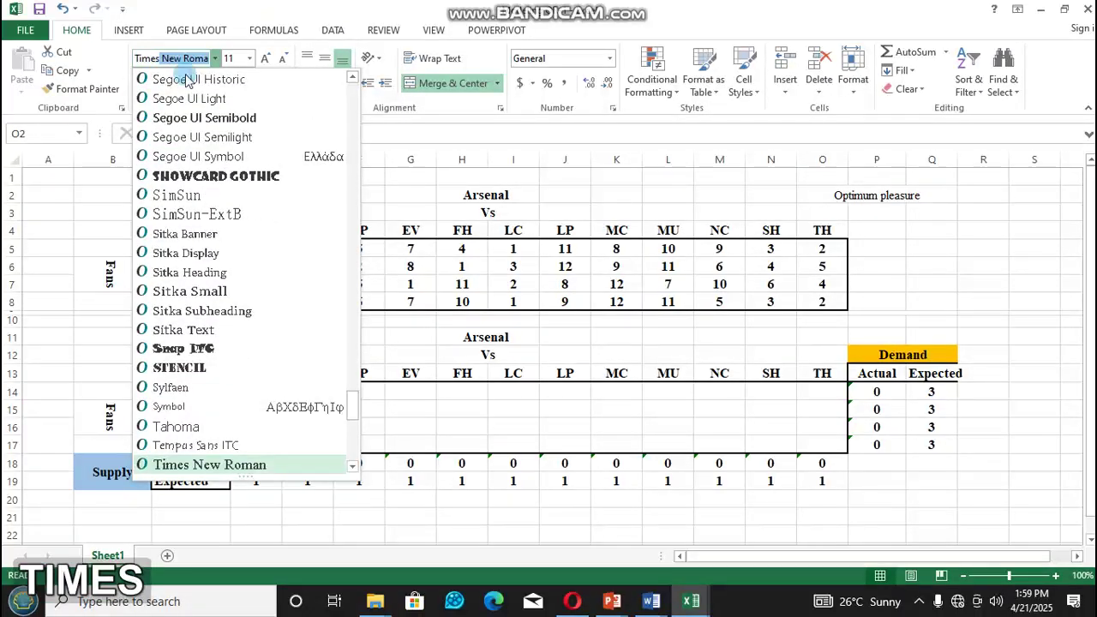
click(239, 470)
click(143, 84)
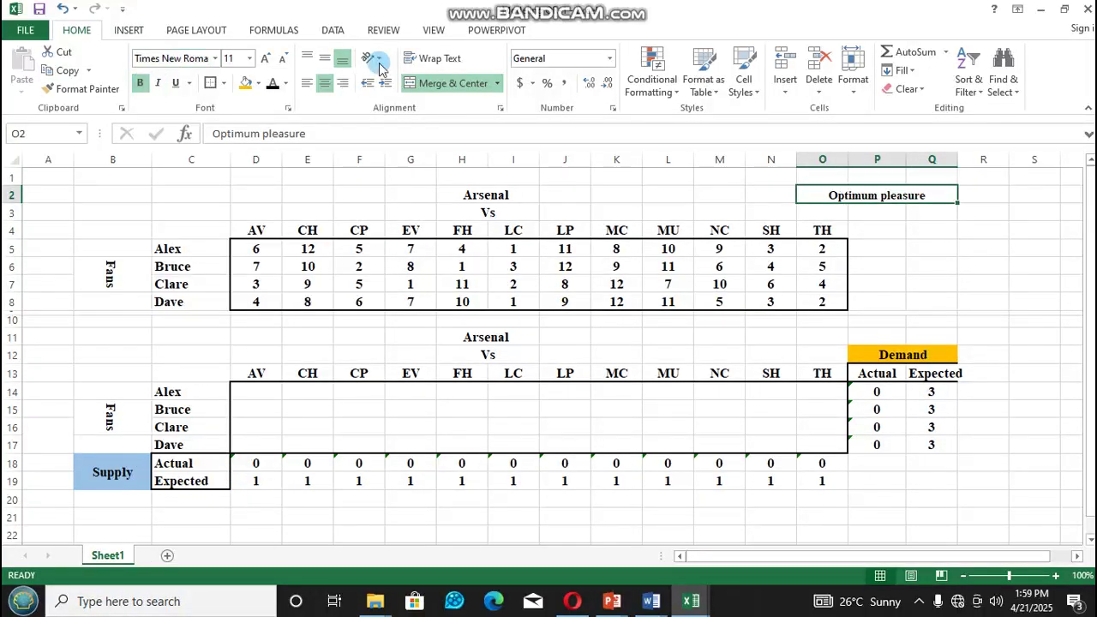
Step: Enter a test value of 1 in cells D14, I14 and L14 of Alex's row in the decision table
click(974, 194)
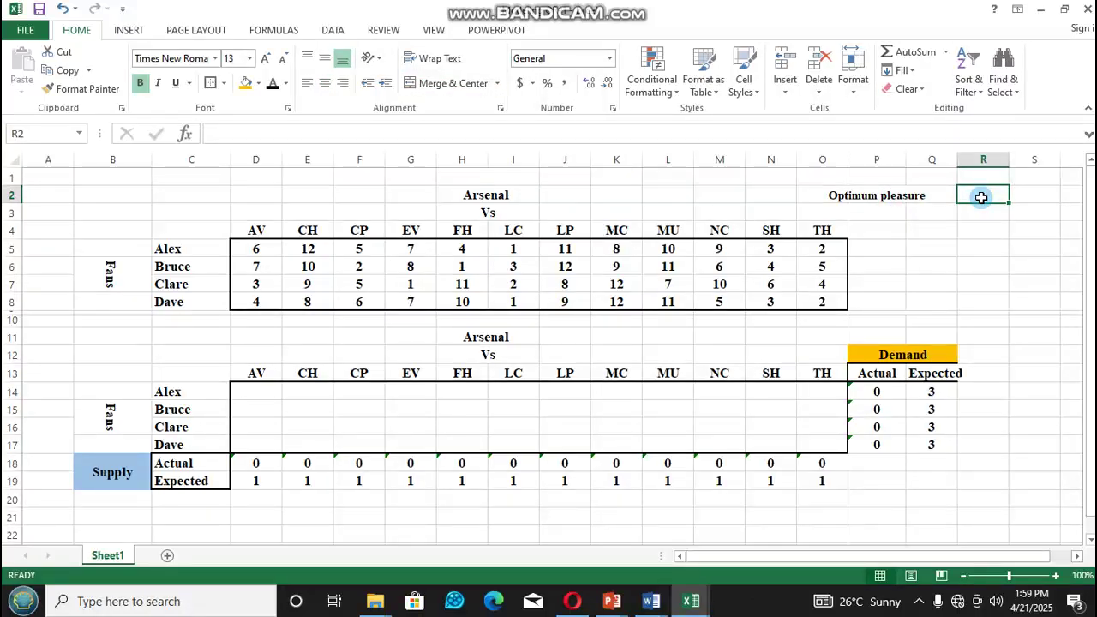
click(264, 392)
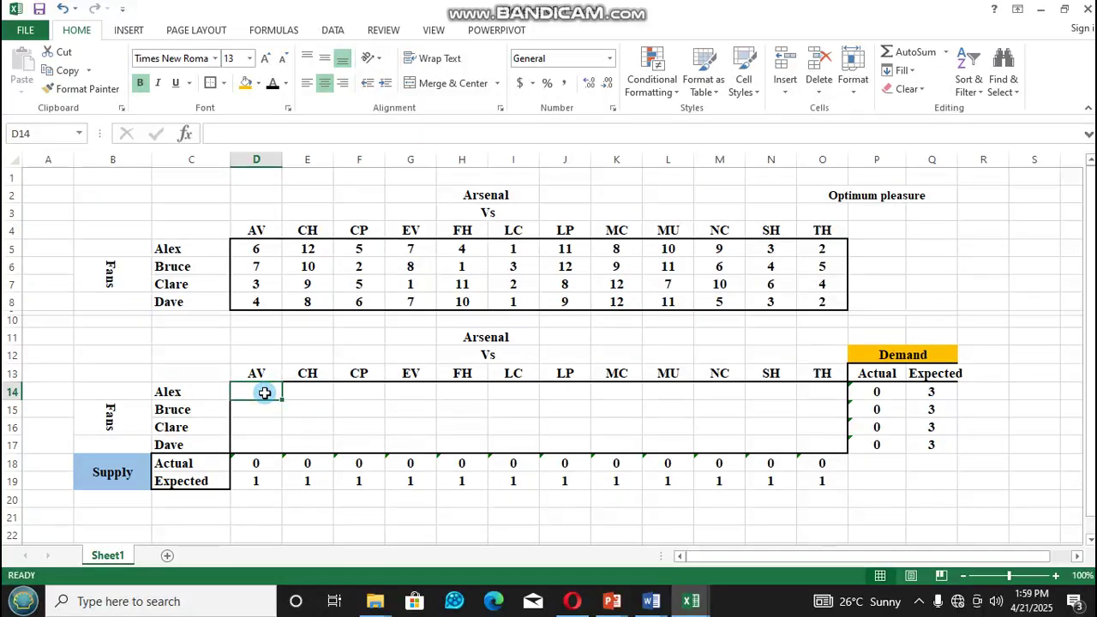
text(1)
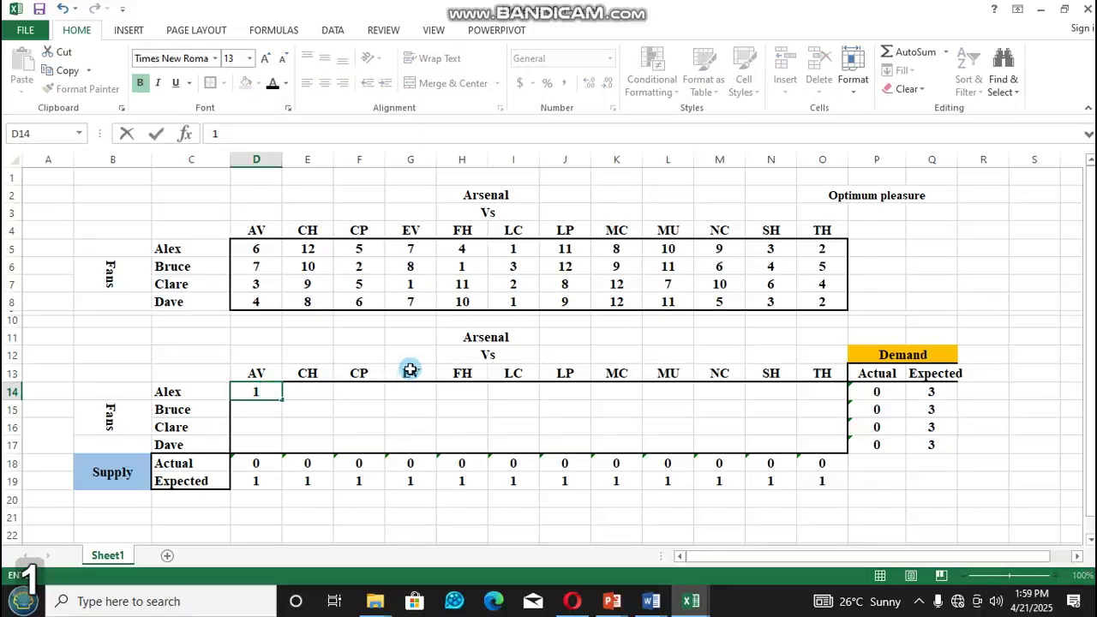
click(521, 391)
text(1)
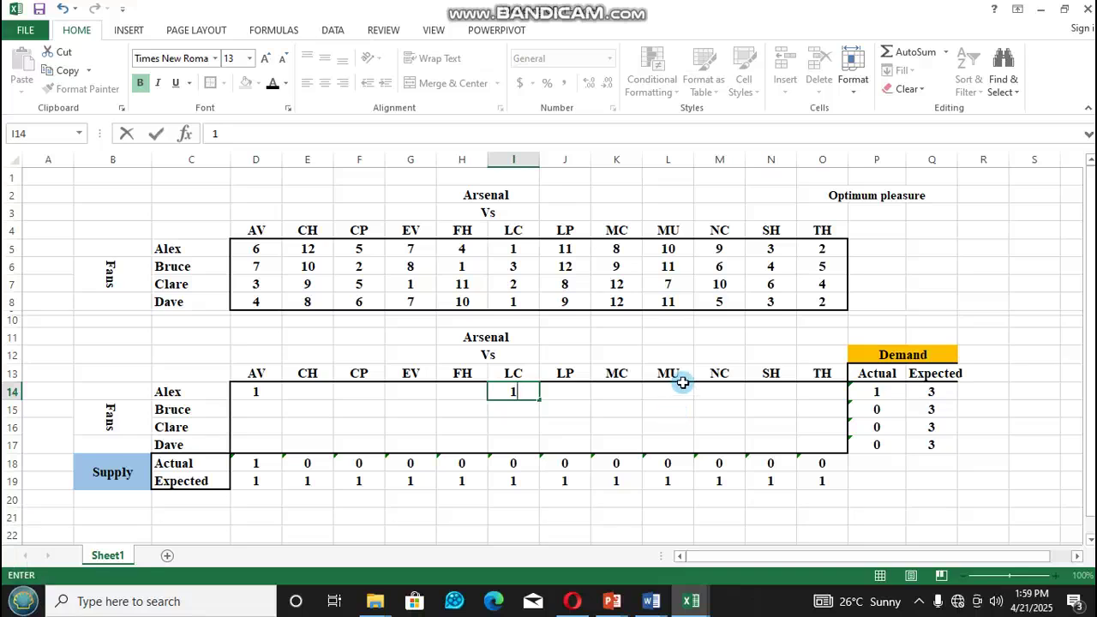
click(675, 388)
text(1)
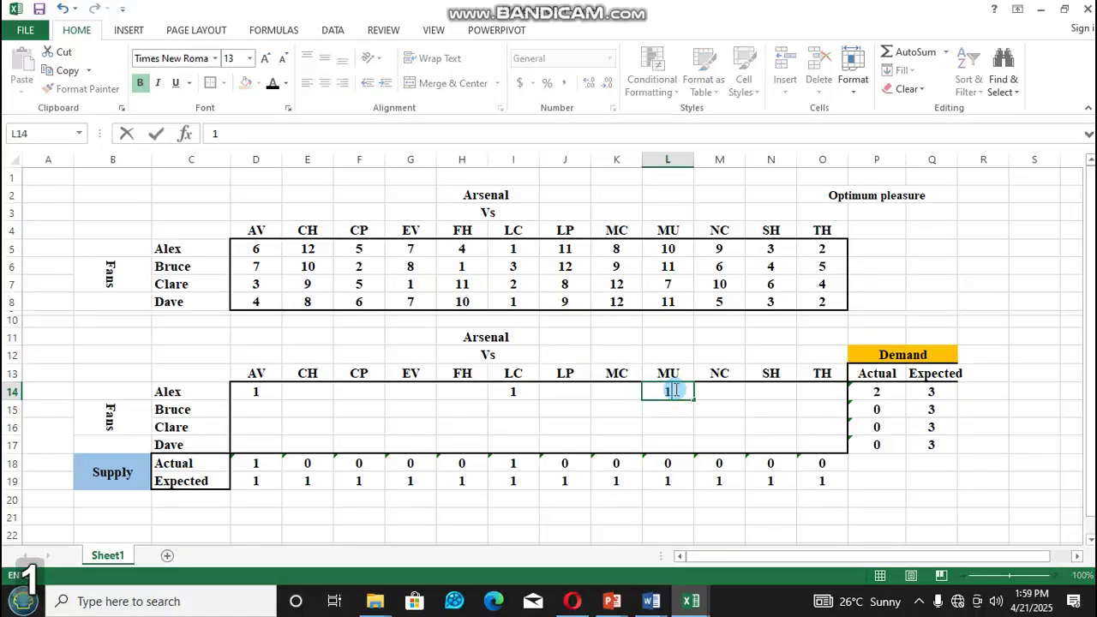
click(426, 406)
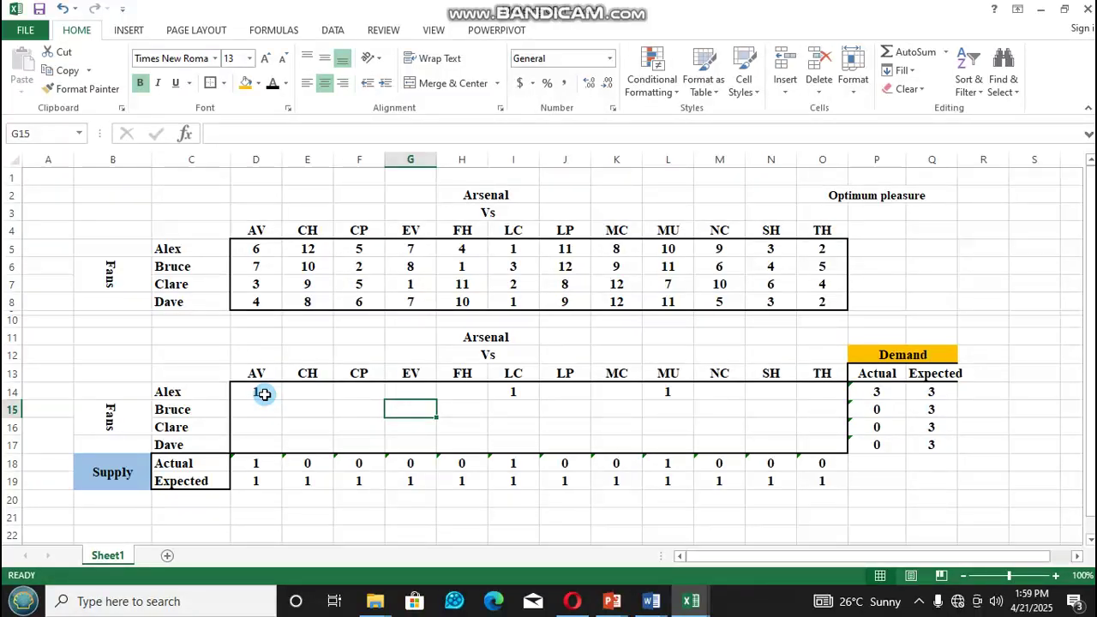
click(263, 394)
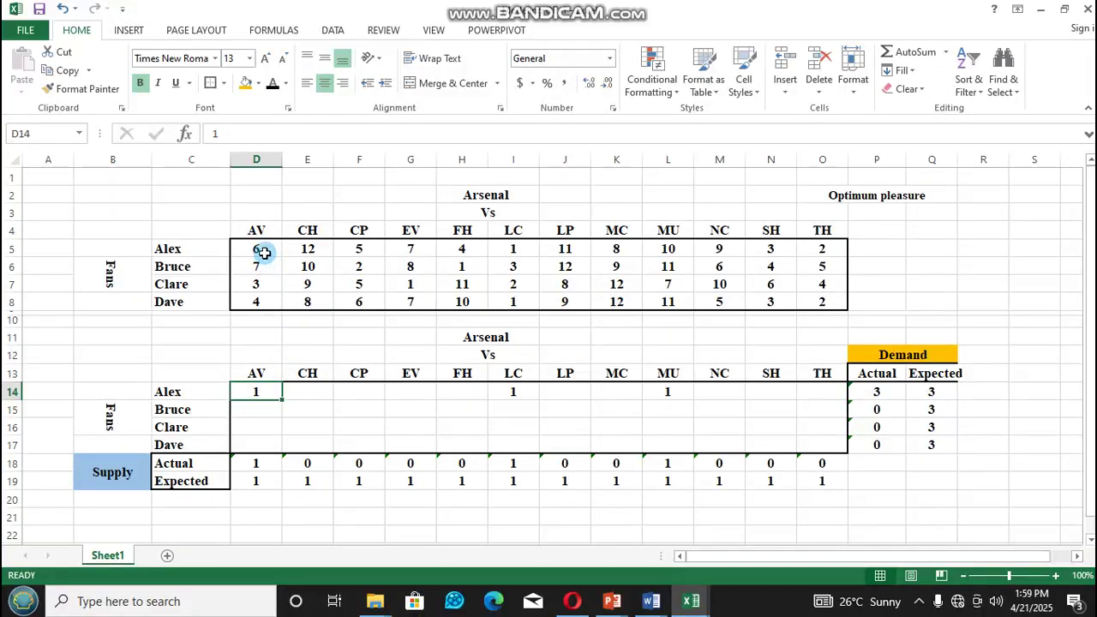
click(265, 250)
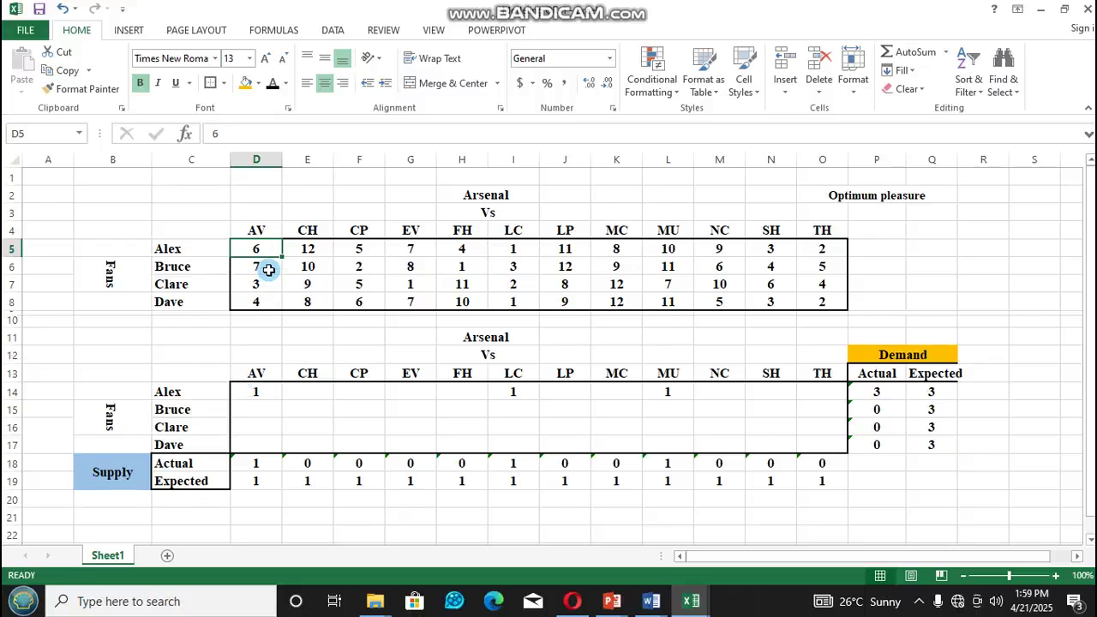
click(519, 392)
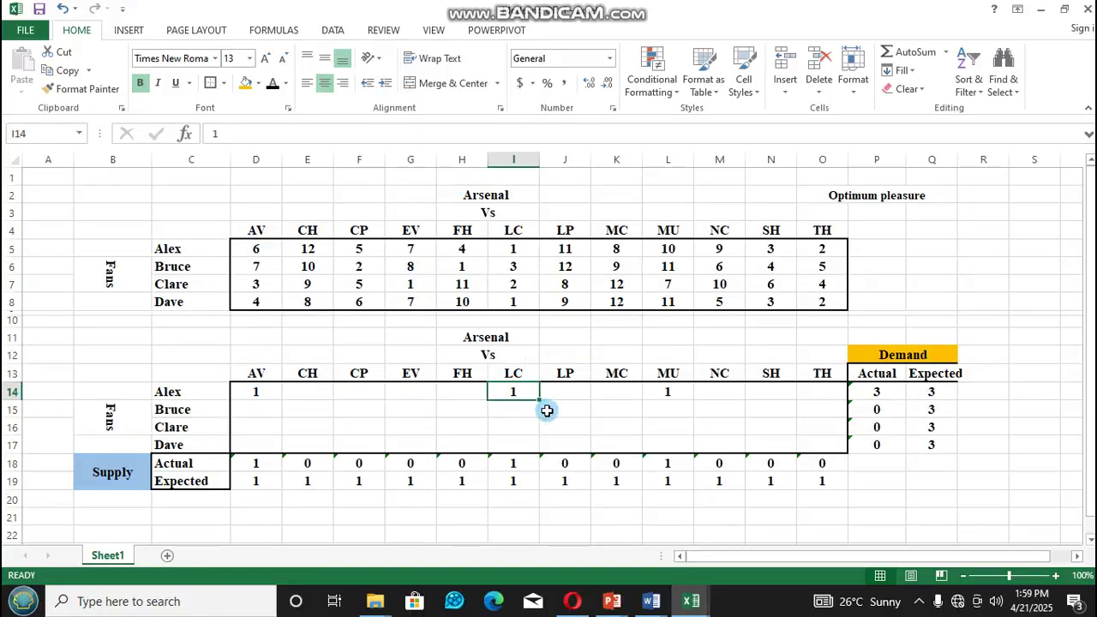
Step: Start a SUMPRODUCT function in R2 with the ratings range D5:O8 as Array1
click(968, 192)
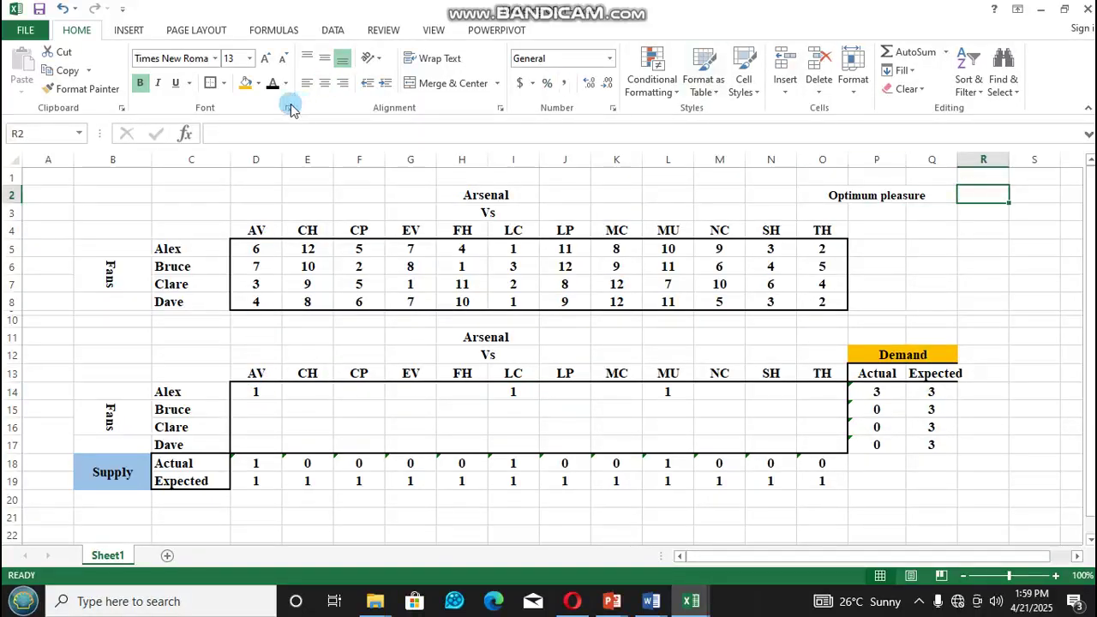
click(186, 135)
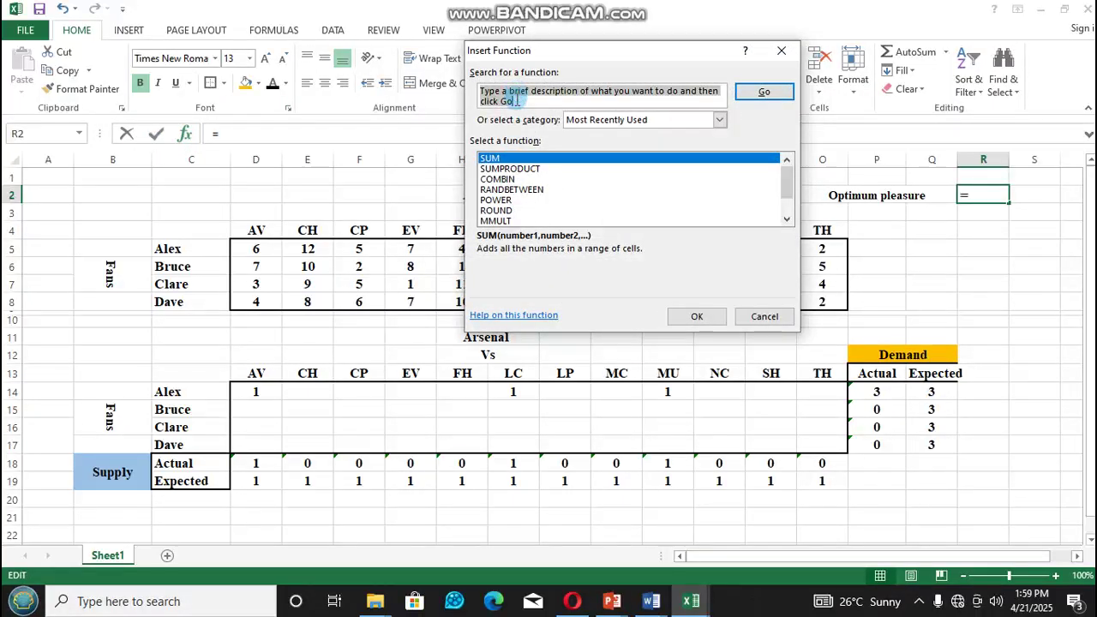
click(498, 169)
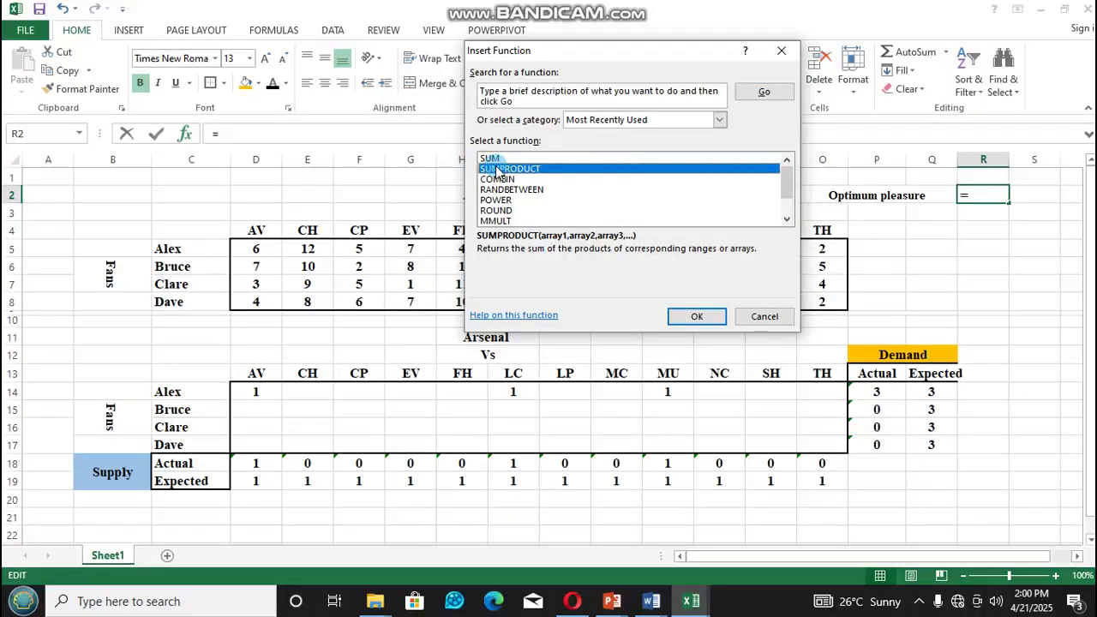
click(694, 317)
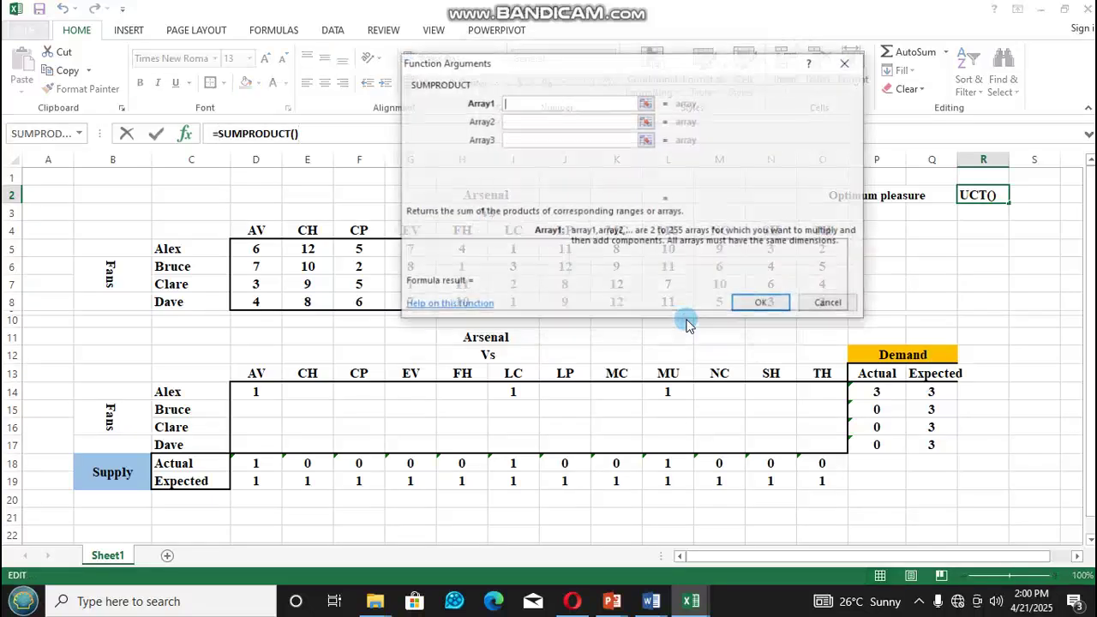
drag(656, 66, 500, 349)
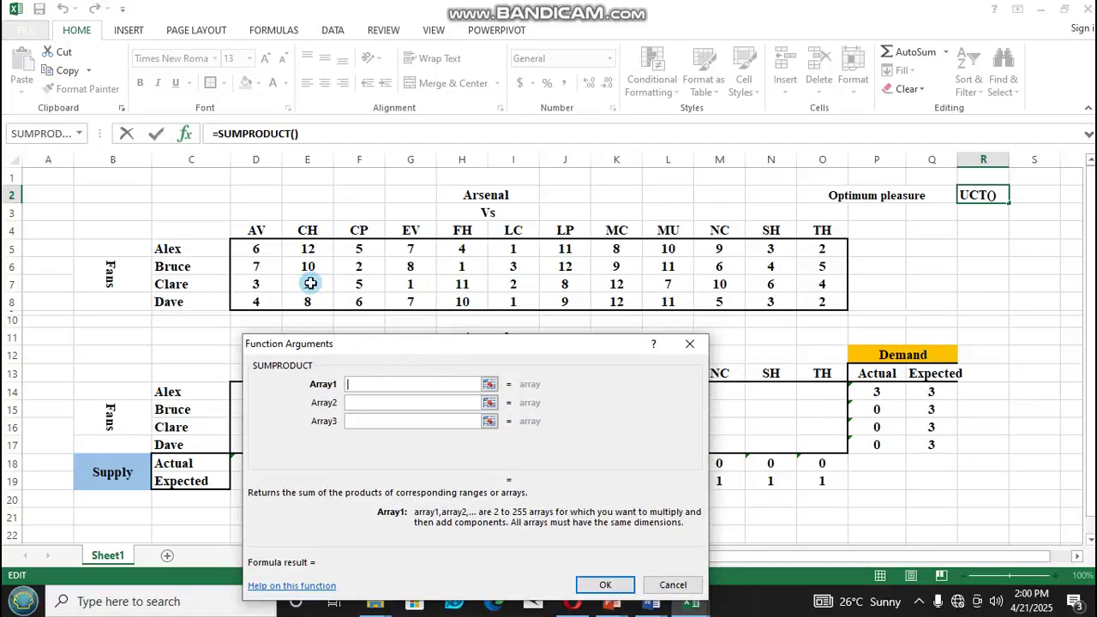
drag(258, 250, 815, 295)
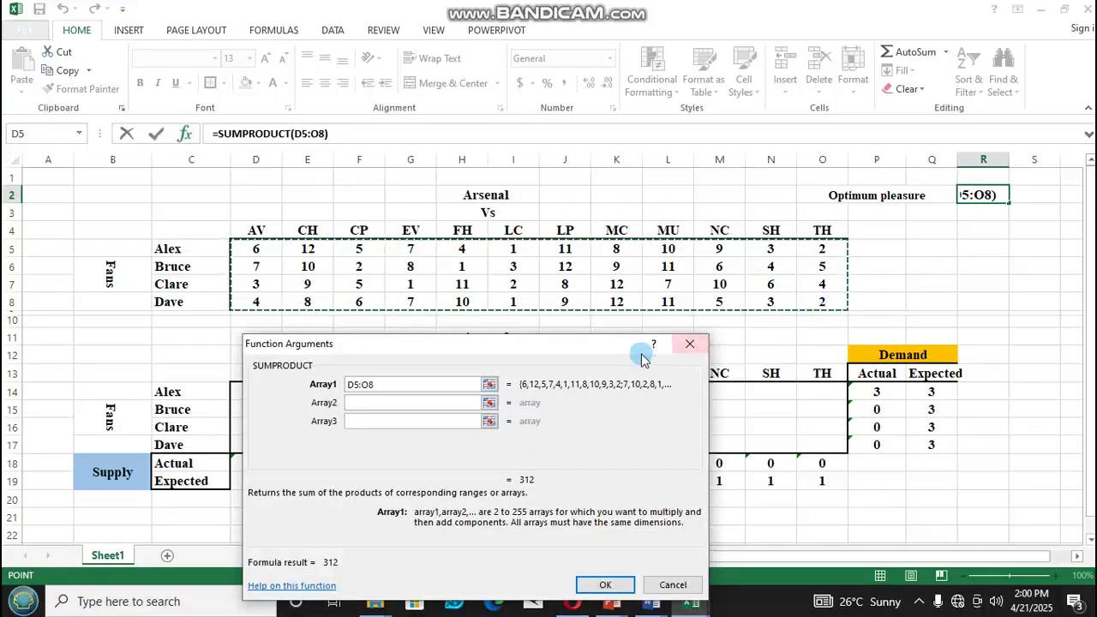
drag(647, 333, 852, 152)
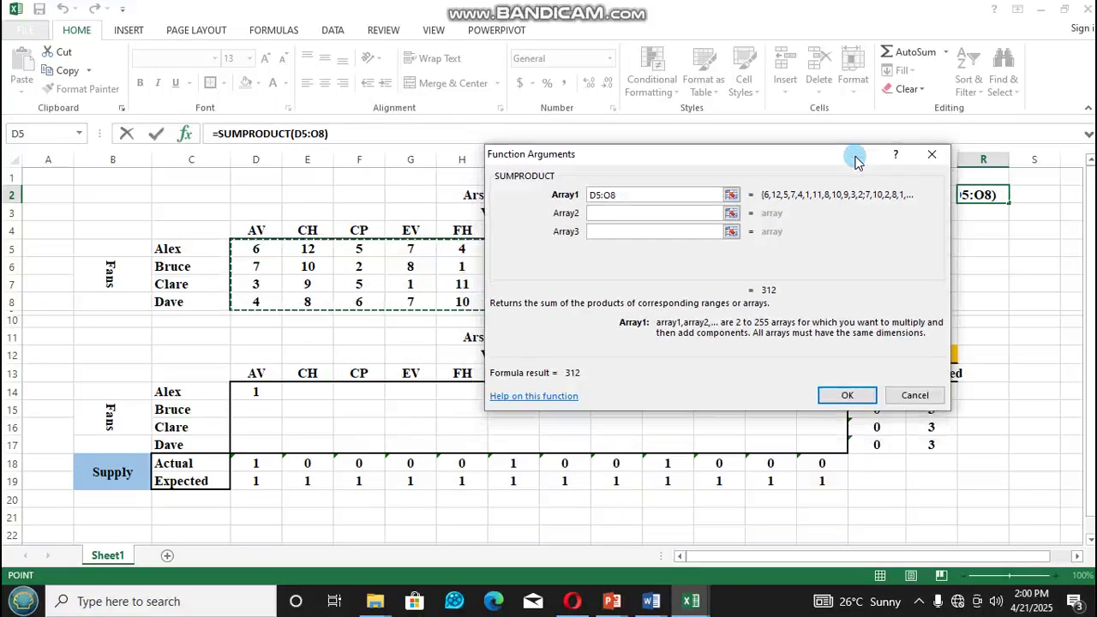
Step: Set Array2 to the decision range D14:O17, complete the SUMPRODUCT formula, and center the result in R2
click(611, 214)
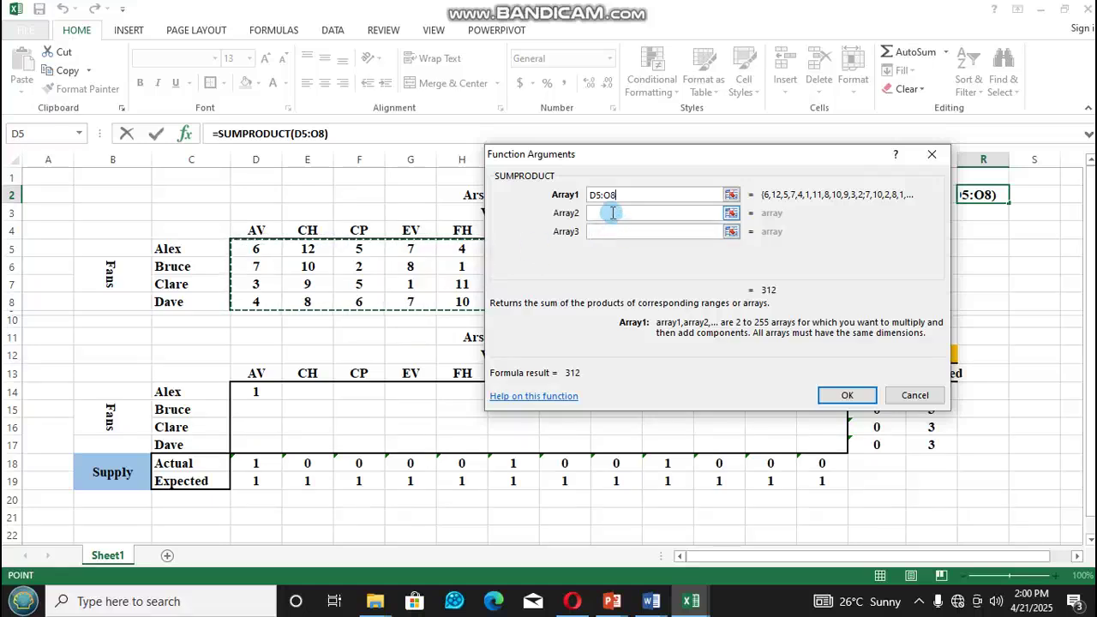
click(249, 390)
drag(249, 390, 828, 437)
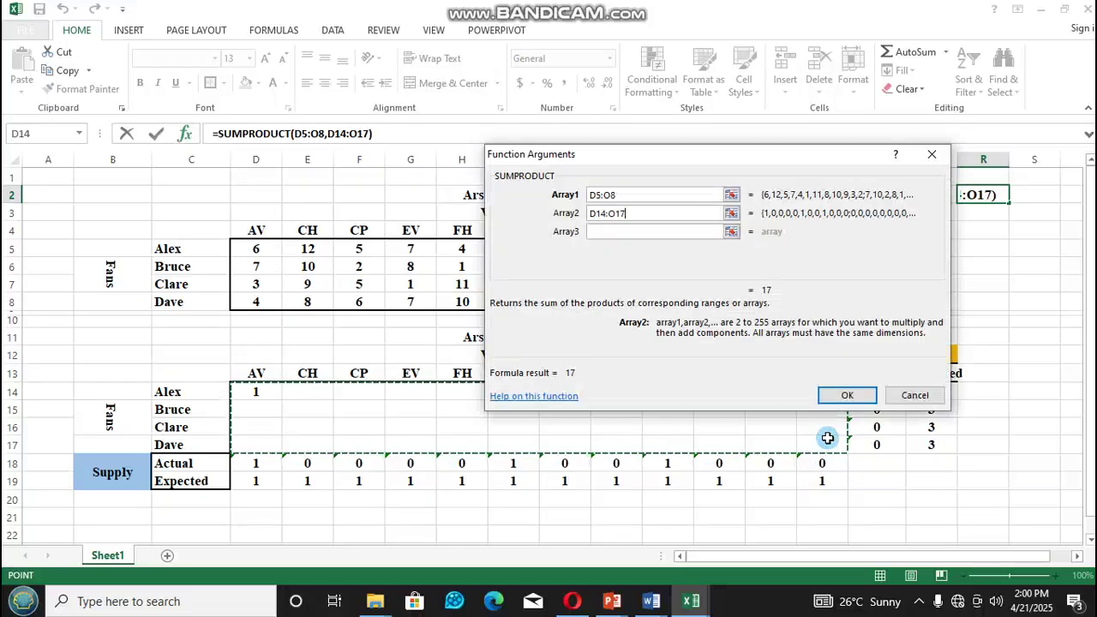
click(844, 395)
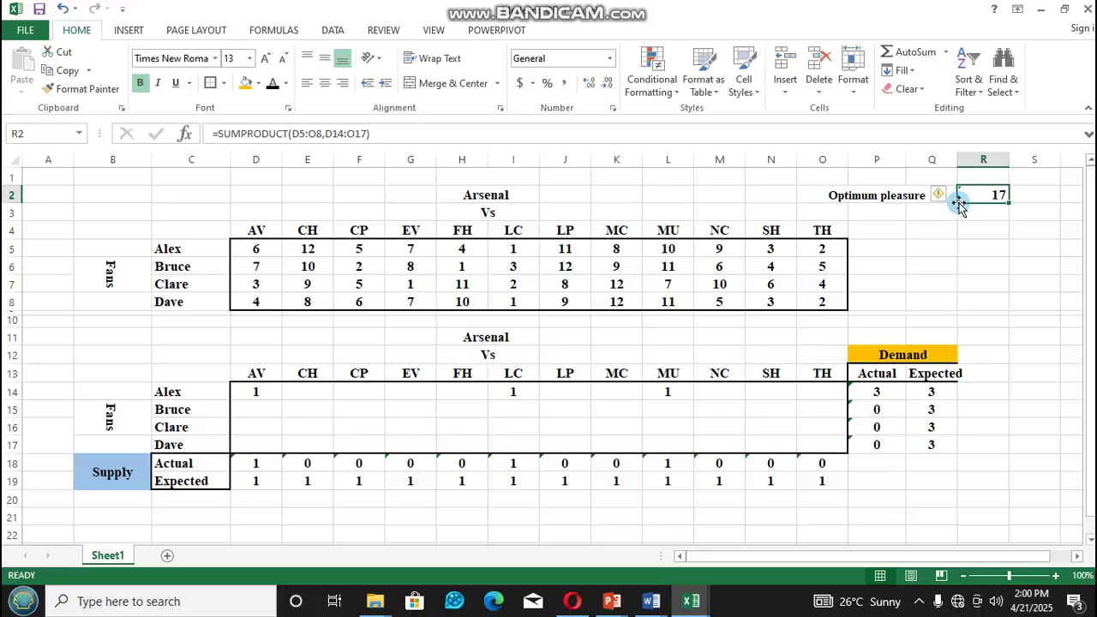
click(324, 82)
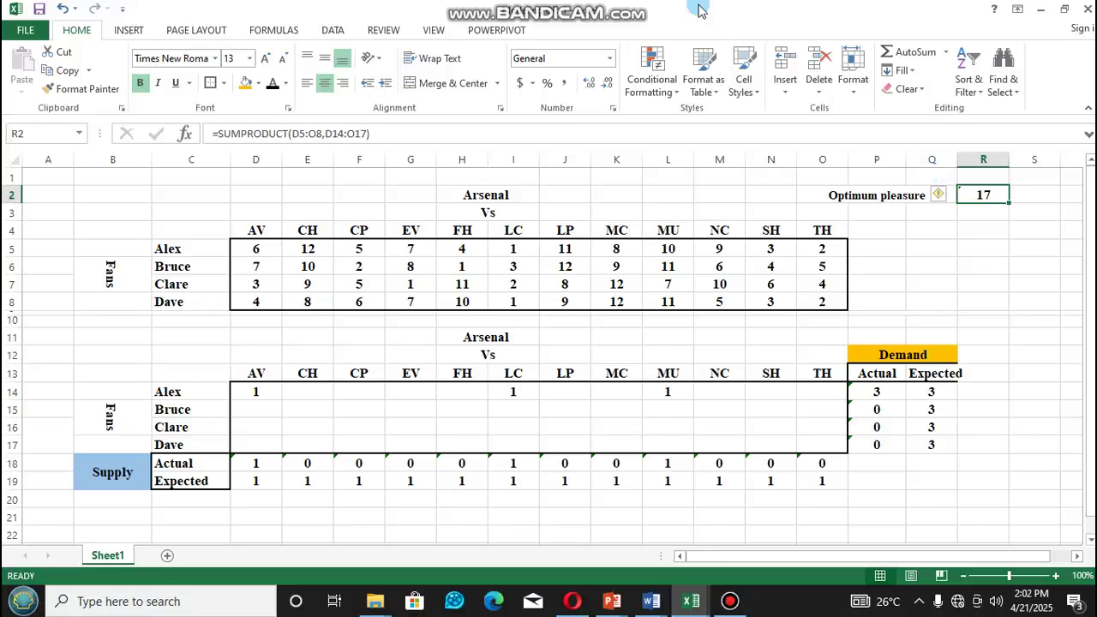
Step: Clear the test values from cells D14, I14 and L14 in Alex's row of the decision table
mouse_move(649, 10)
click(977, 201)
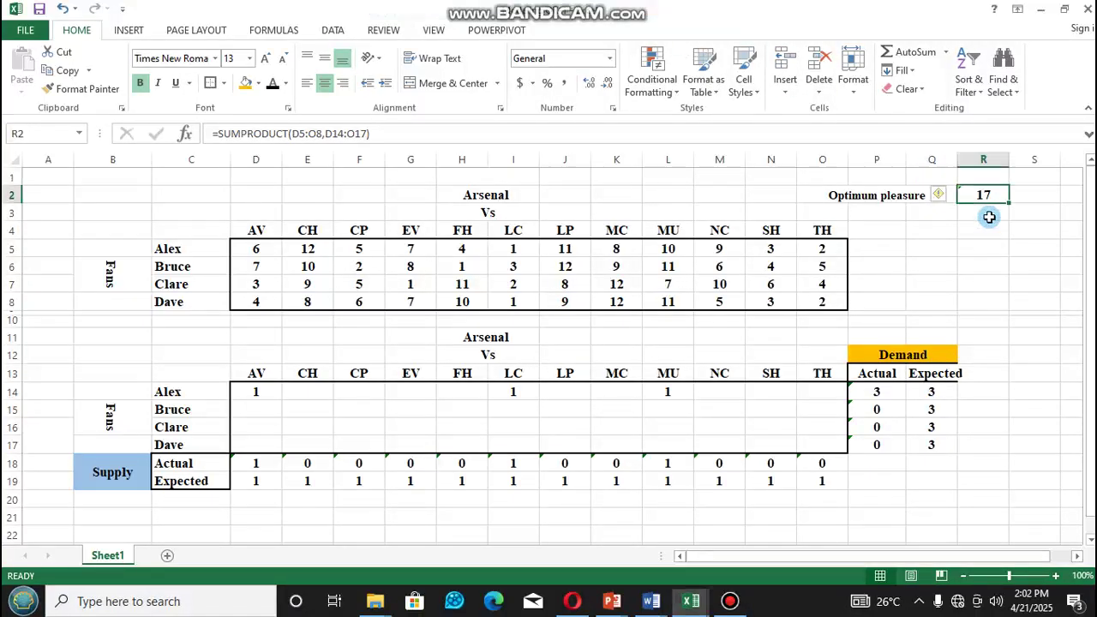
click(255, 390)
key(BackSpace)
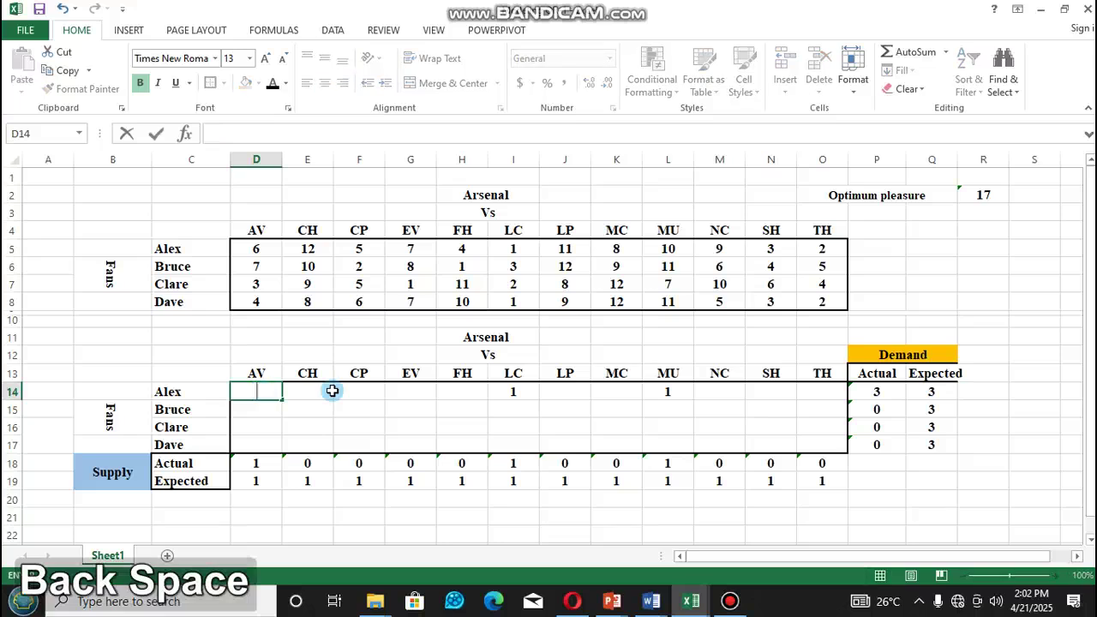
click(514, 392)
key(BackSpace)
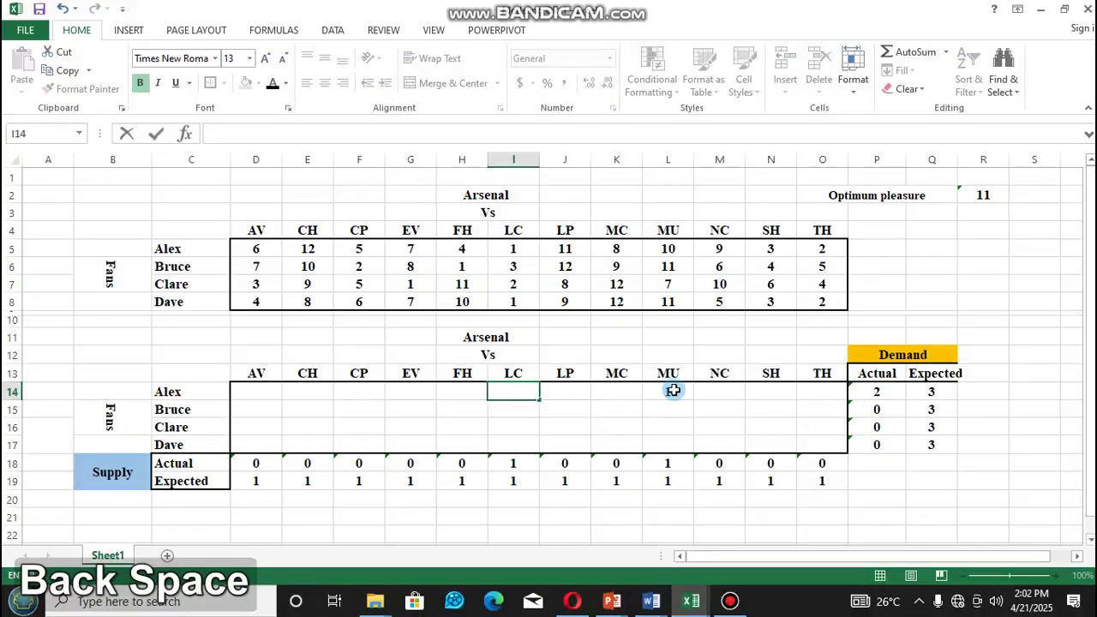
click(675, 388)
key(BackSpace)
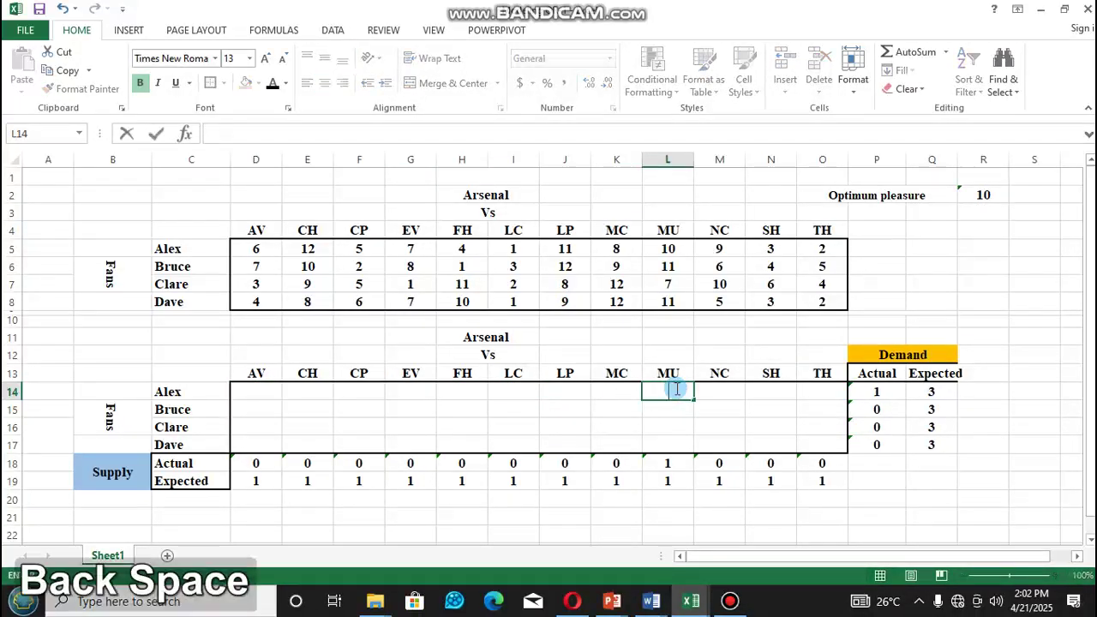
click(990, 225)
Step: Fill the optimum pleasure result cell R2 with standard yellow
click(983, 196)
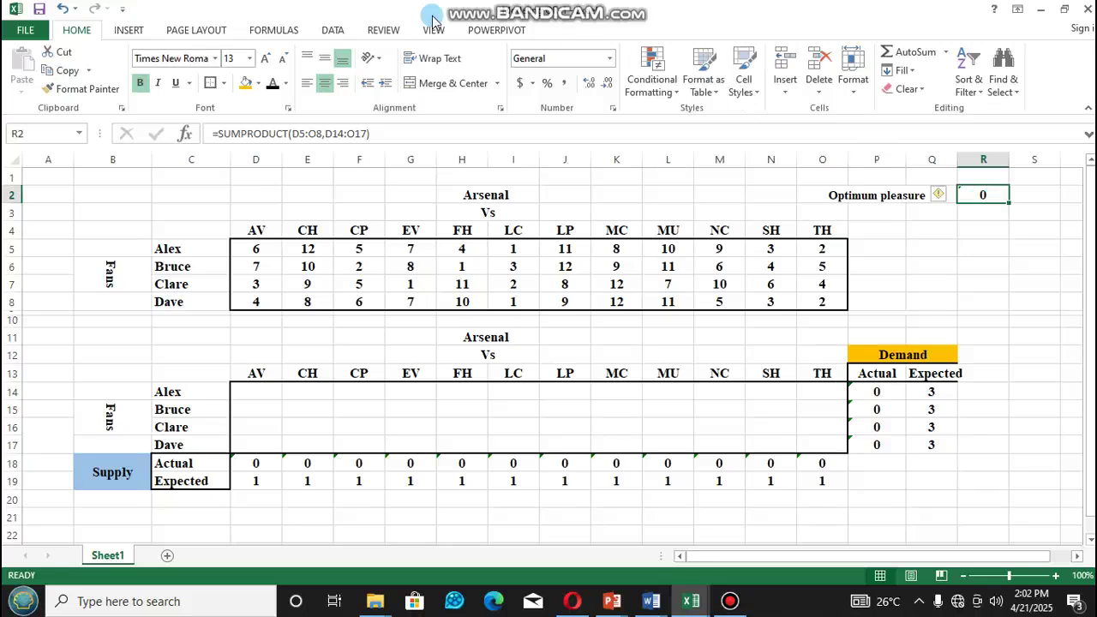
click(260, 83)
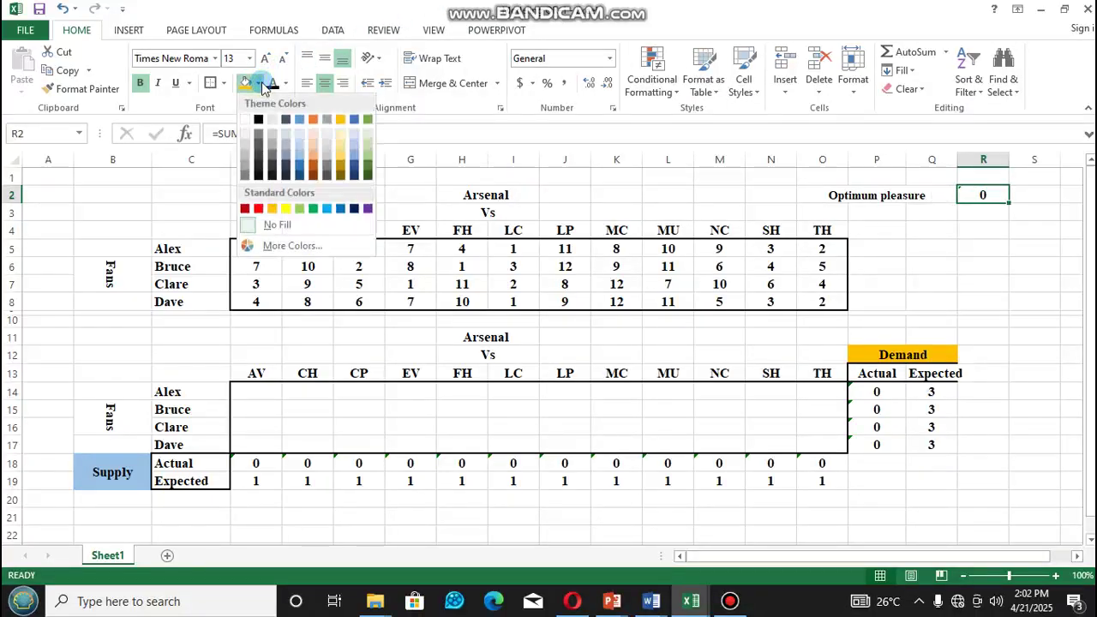
click(287, 211)
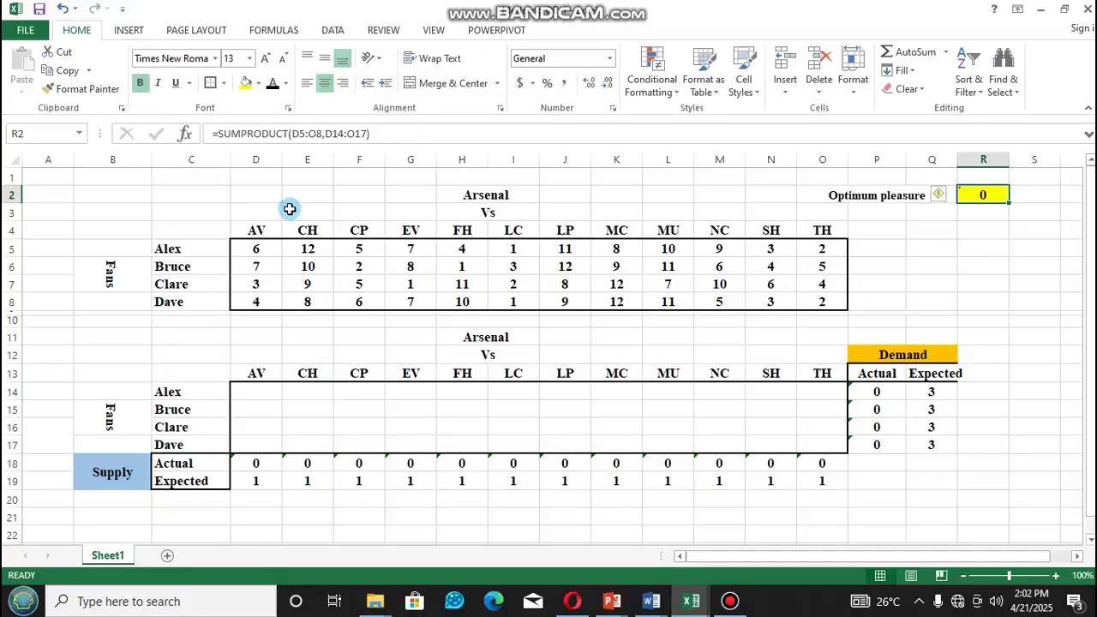
click(618, 7)
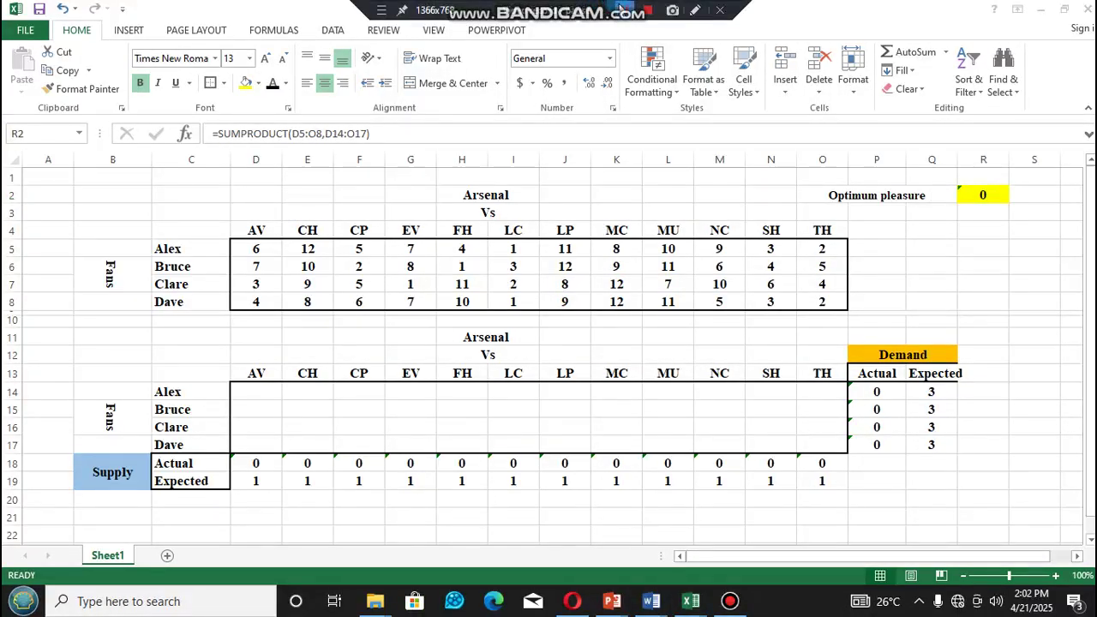
click(624, 11)
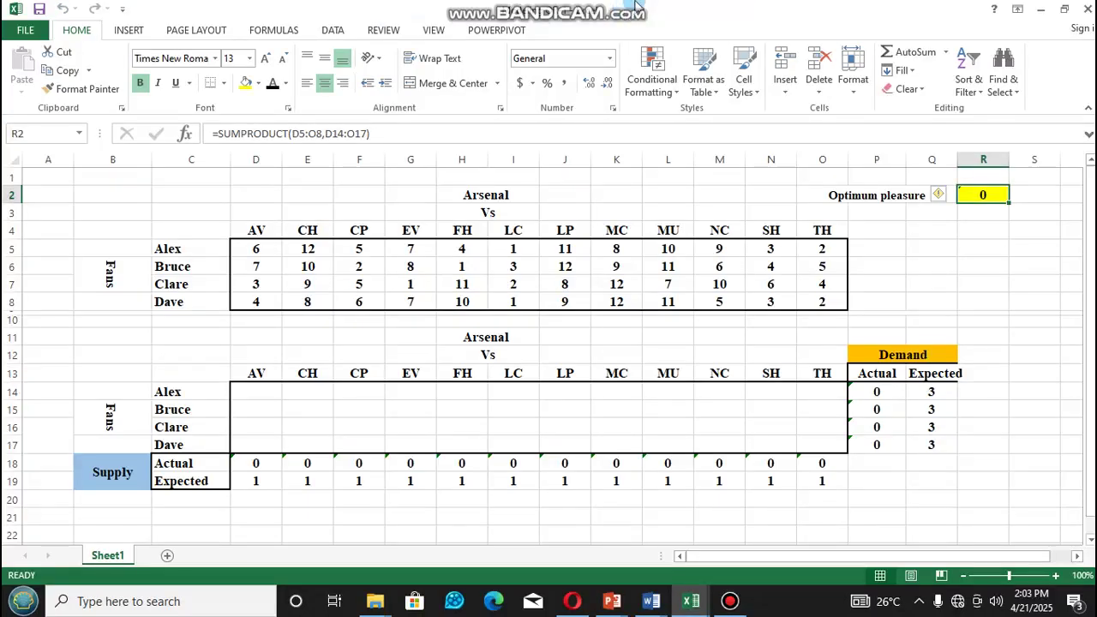
click(636, 7)
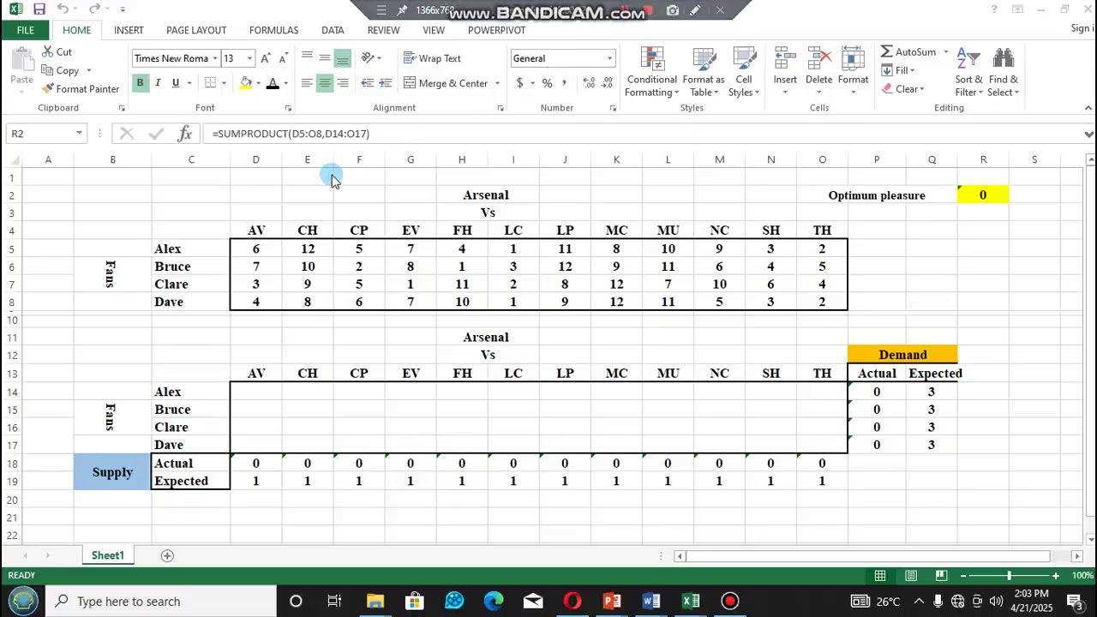
click(256, 185)
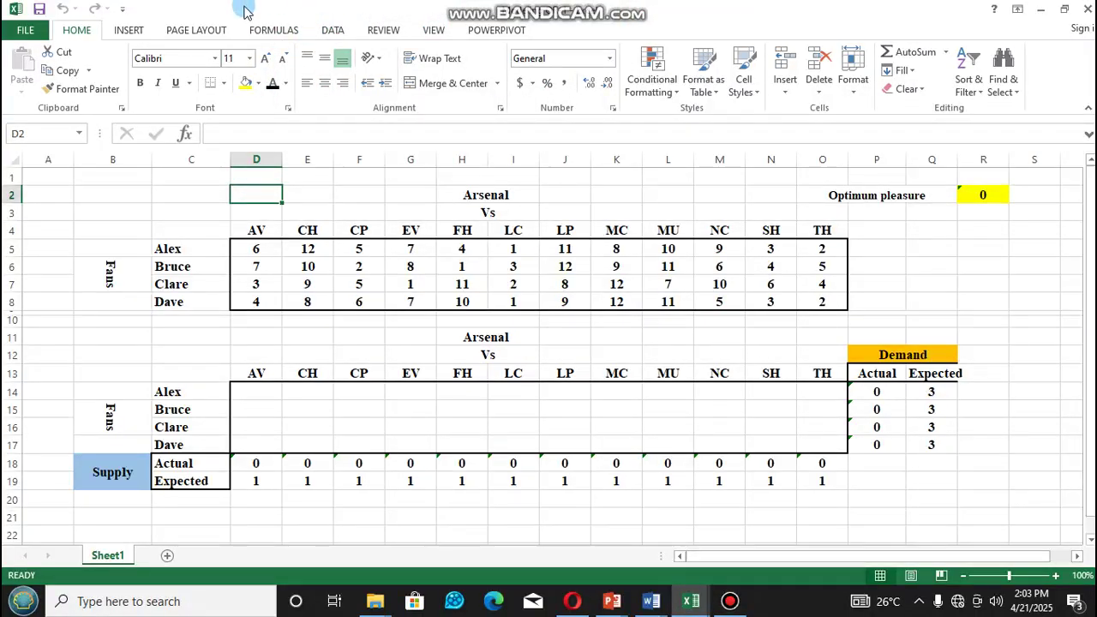
Step: Enable the Solver Add-in through the Excel add-ins options
click(332, 31)
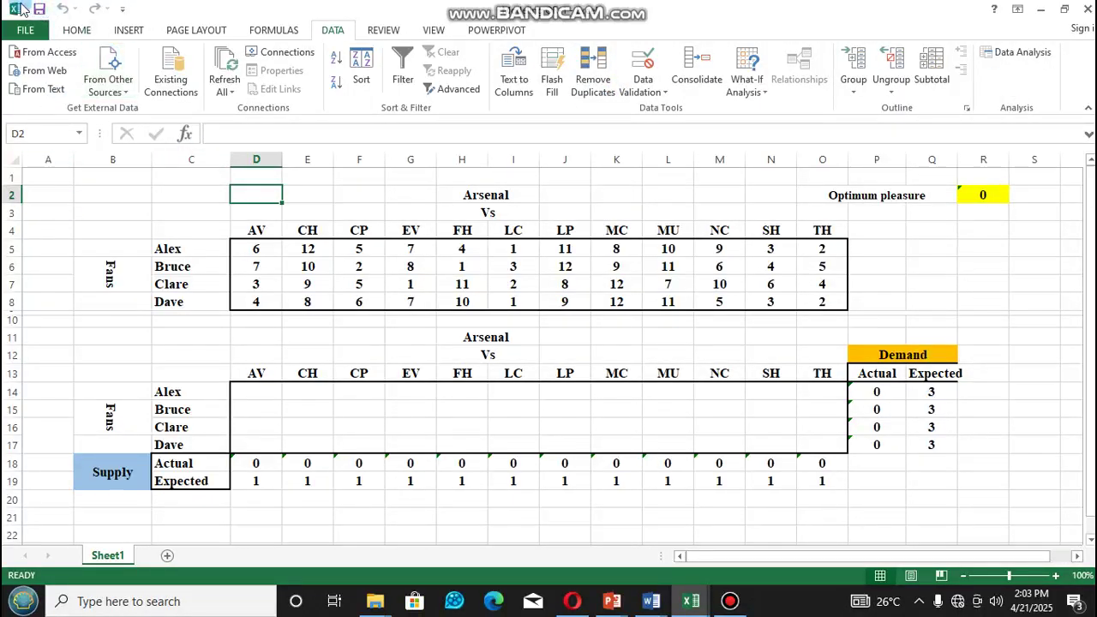
click(24, 33)
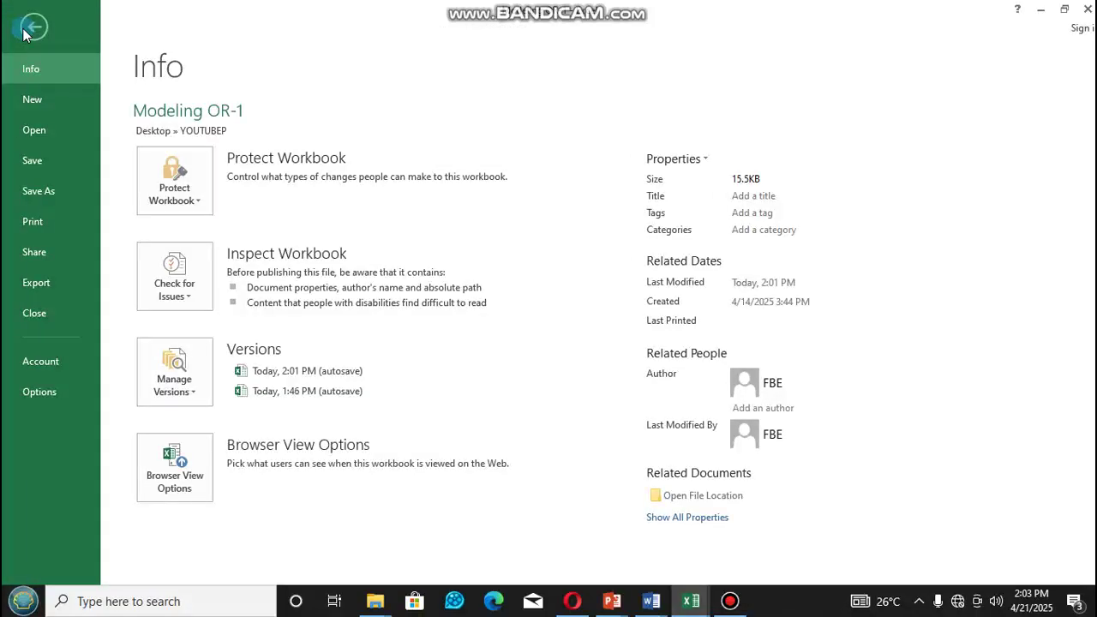
click(40, 392)
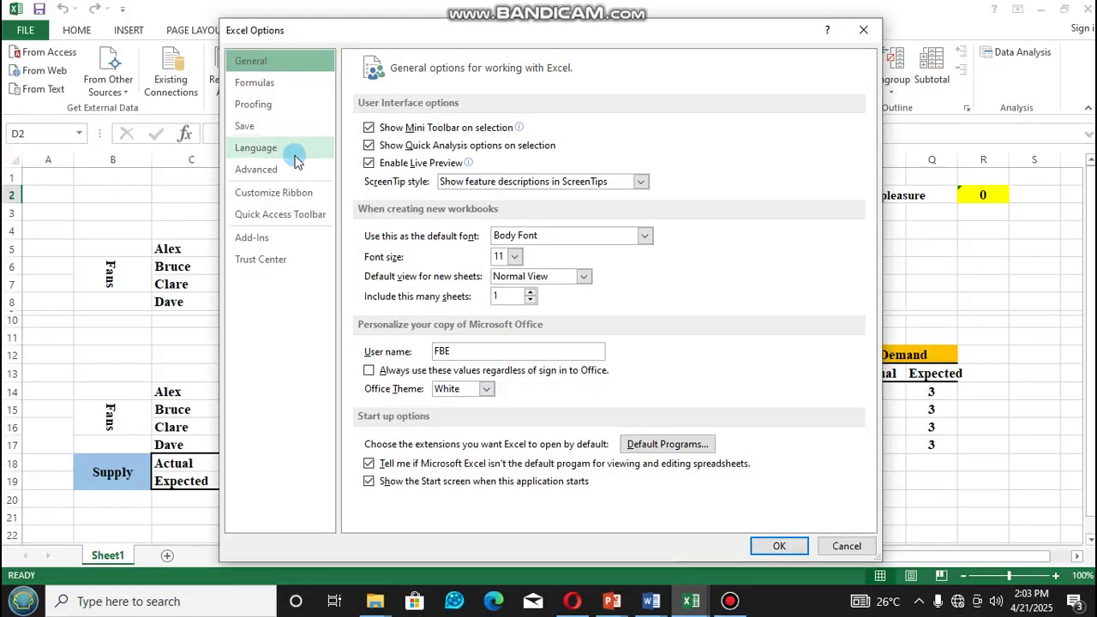
click(265, 245)
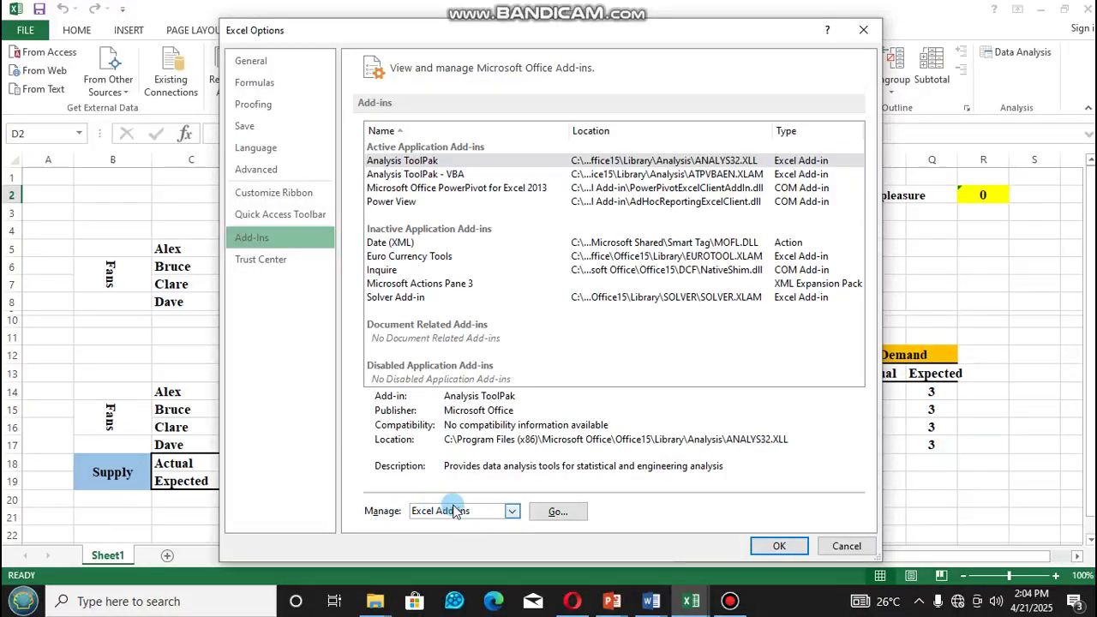
click(555, 512)
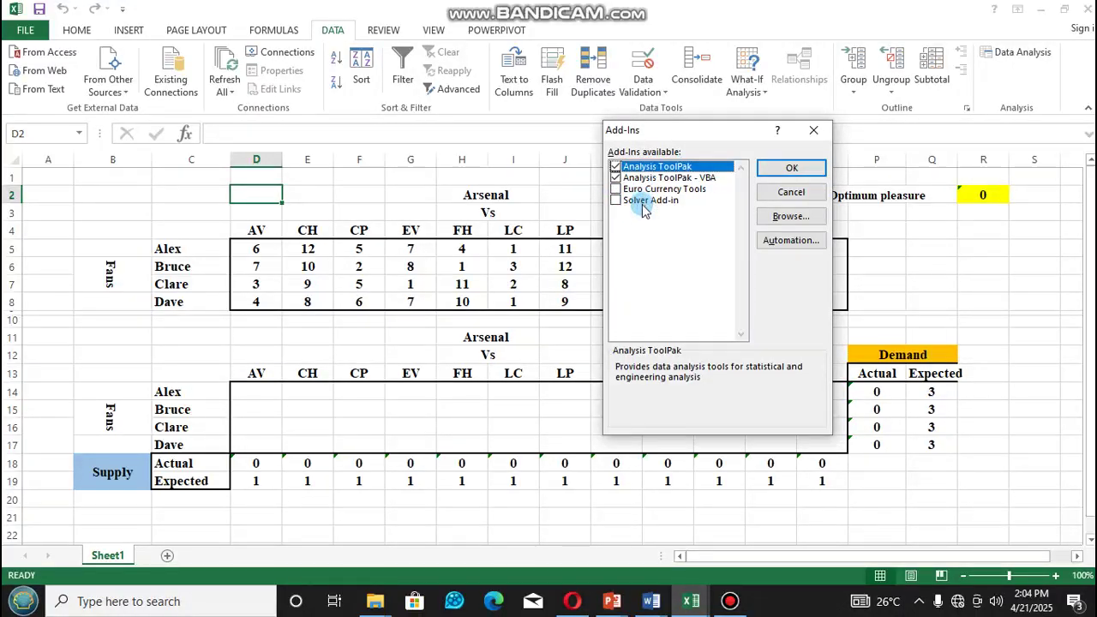
click(615, 201)
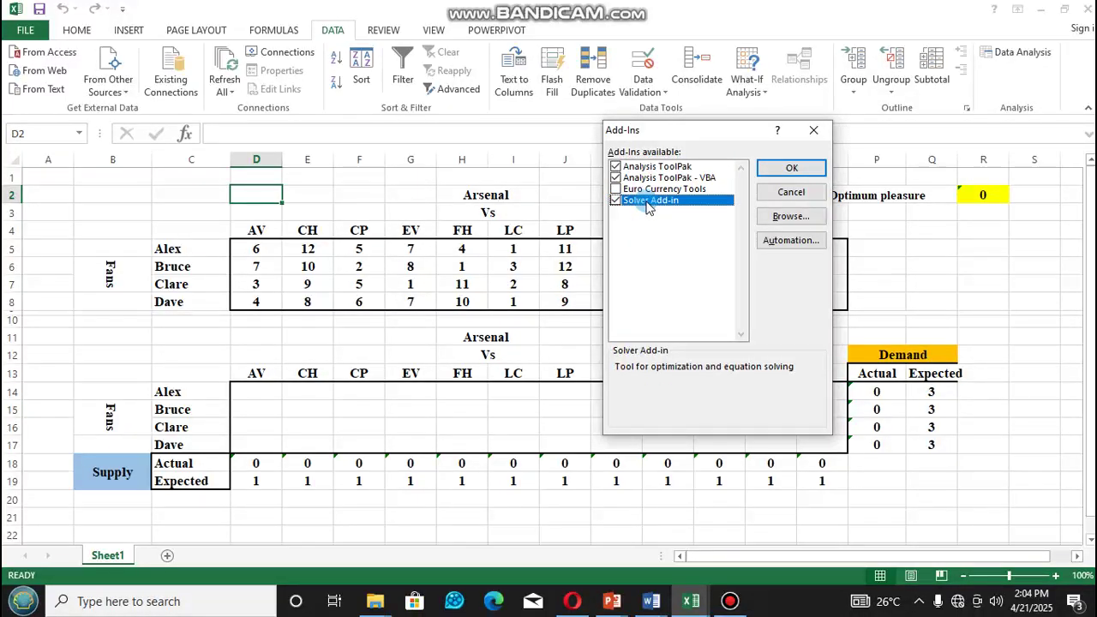
click(788, 169)
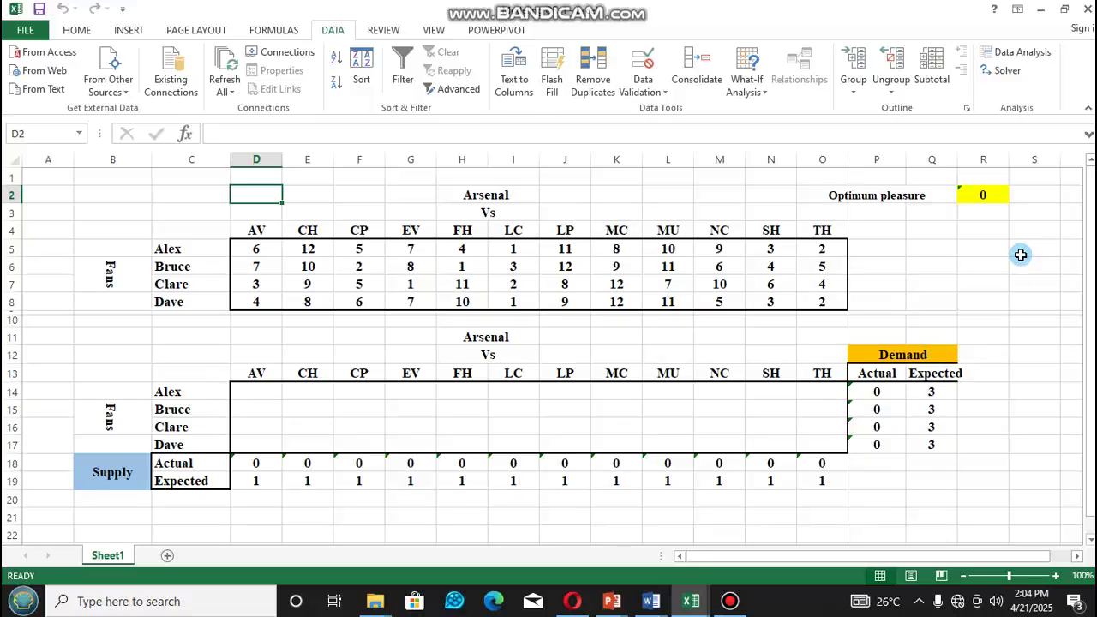
click(983, 193)
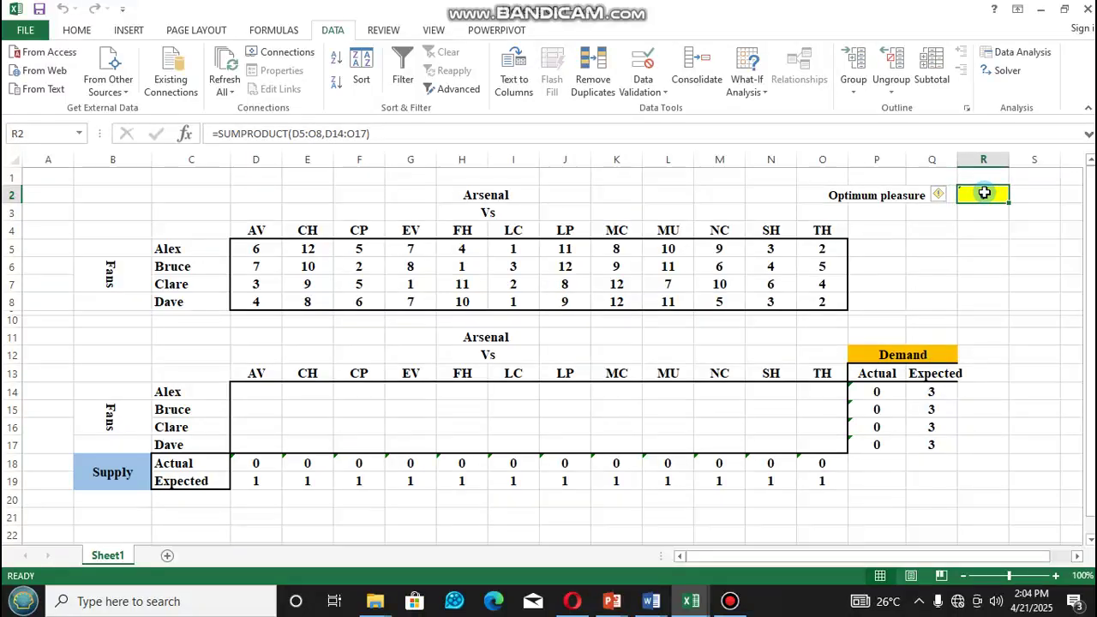
click(929, 243)
click(983, 195)
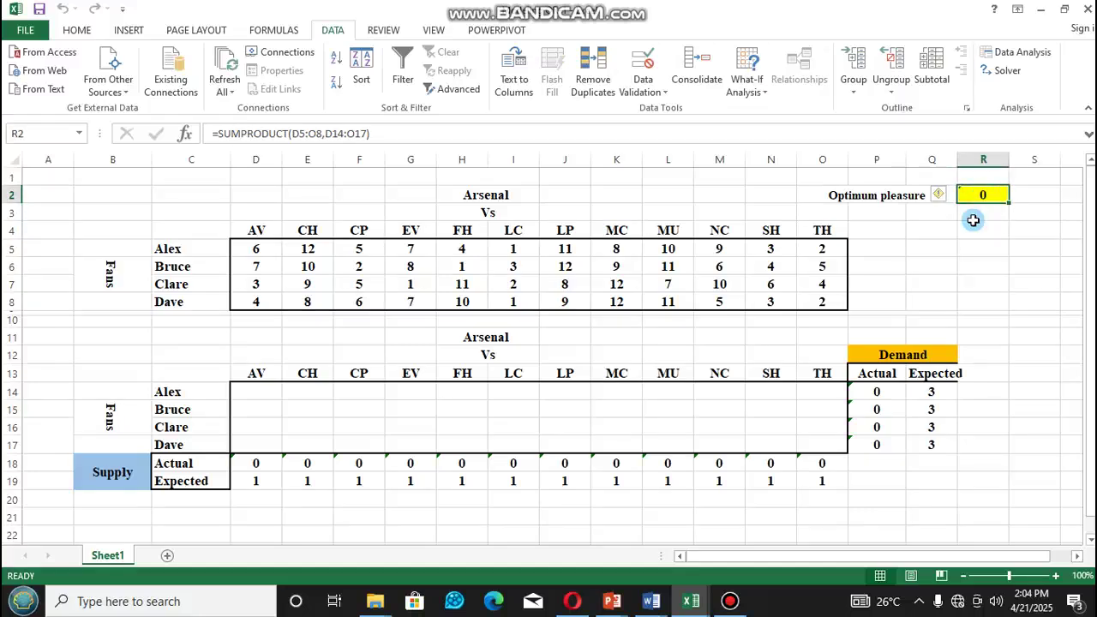
click(930, 264)
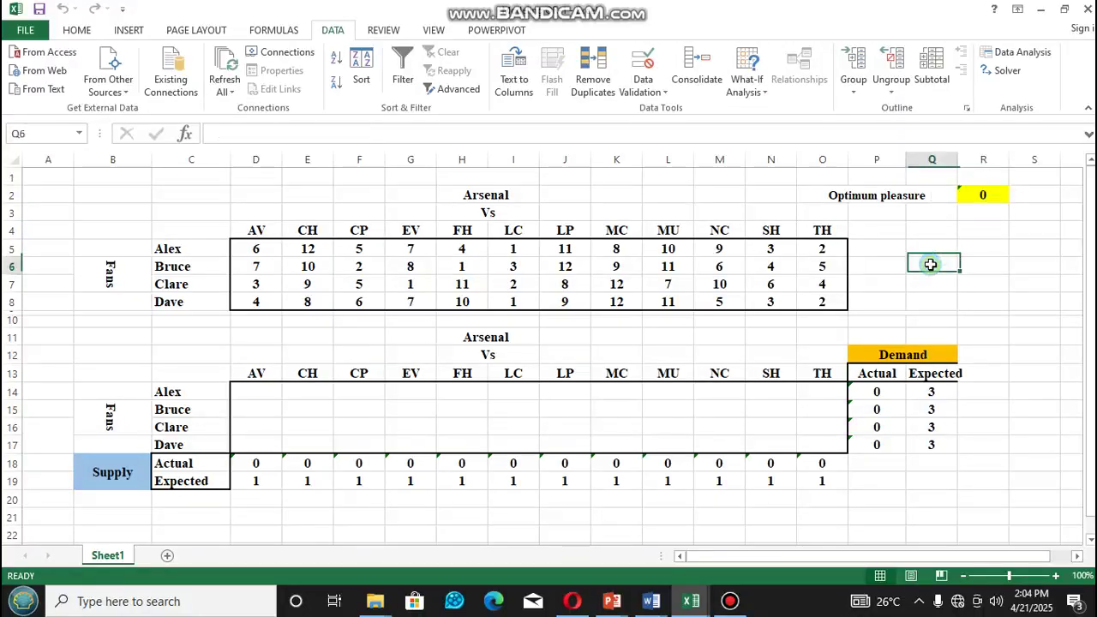
click(985, 192)
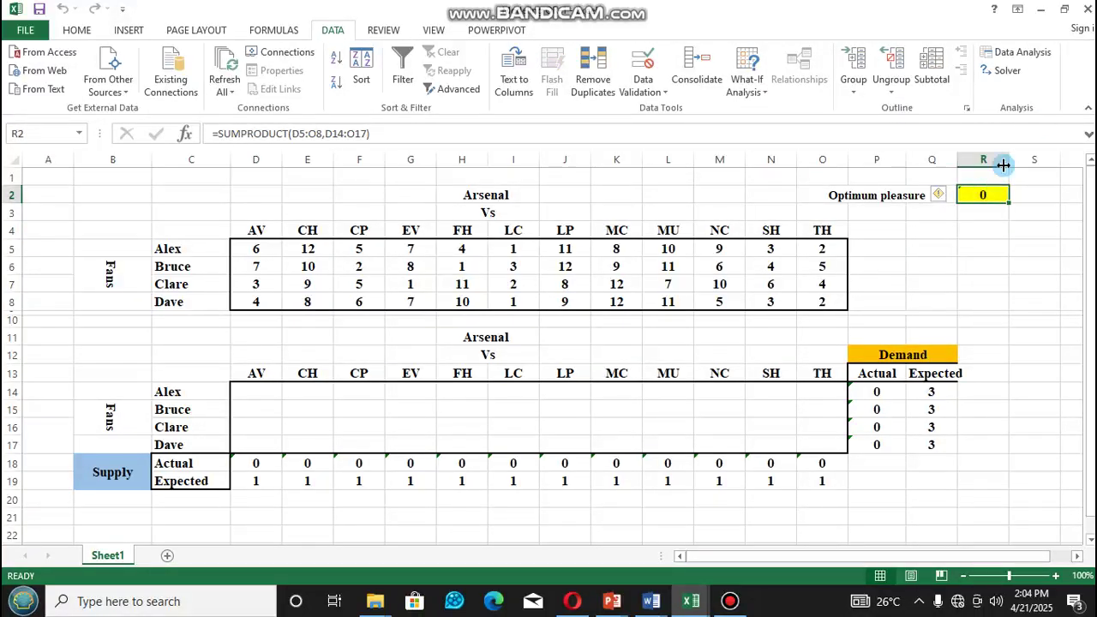
click(1006, 72)
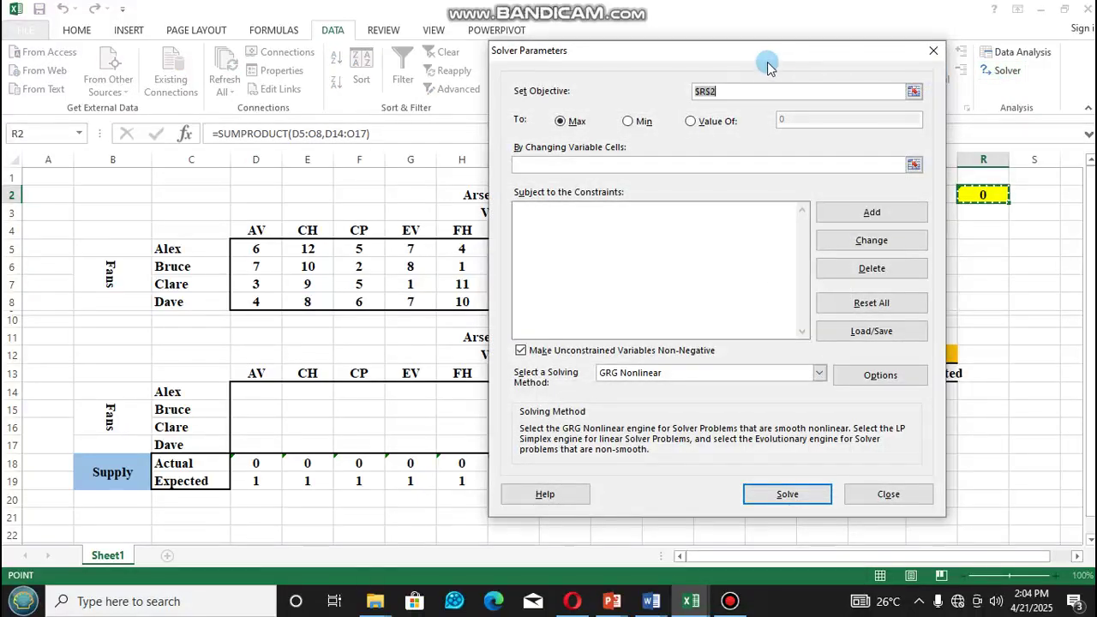
drag(765, 56, 475, 155)
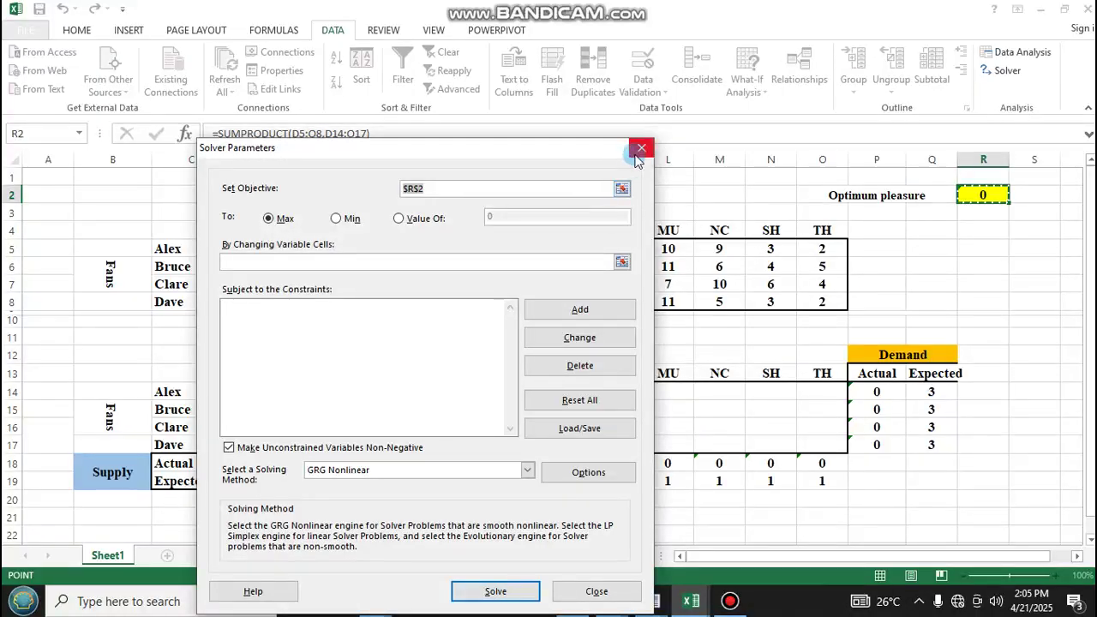
click(574, 591)
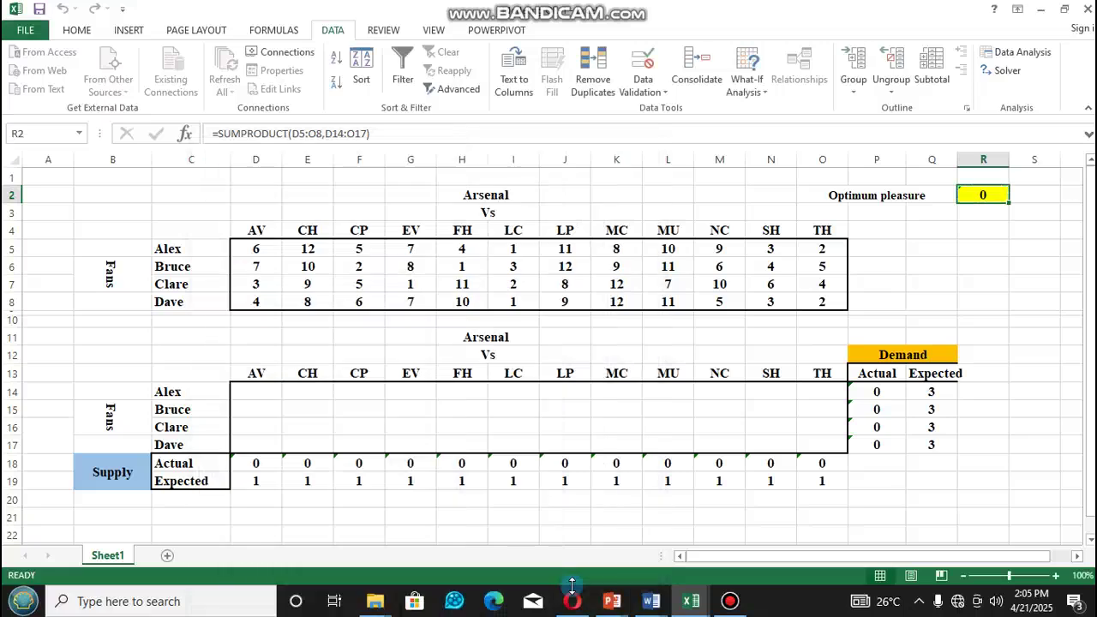
Step: Open Solver and re-enter the optimum pleasure cell R2 as its objective
click(965, 234)
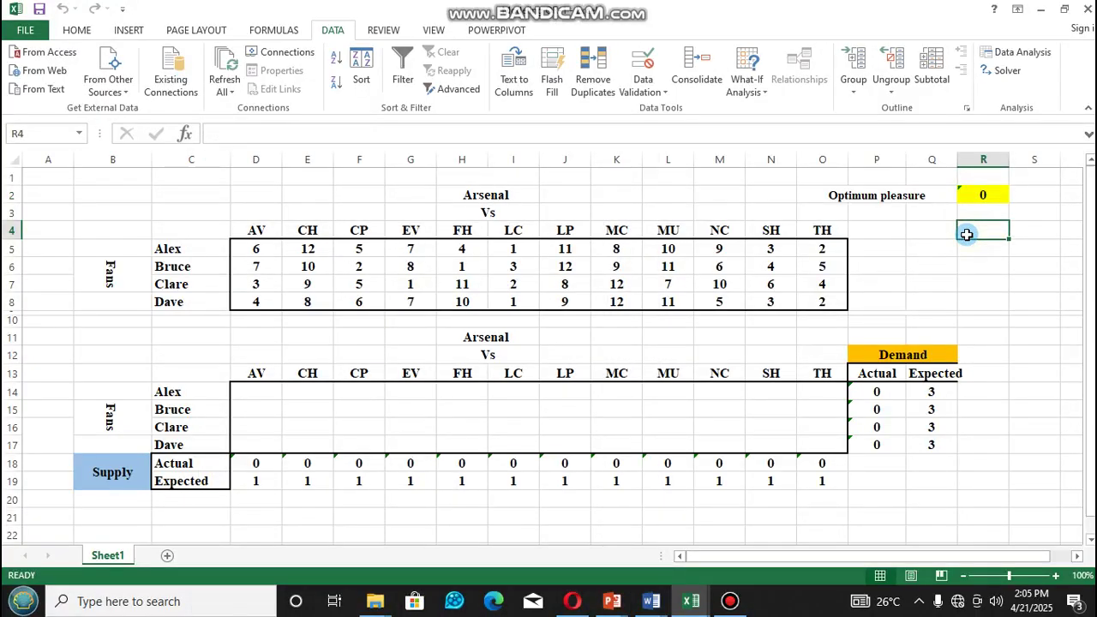
click(994, 462)
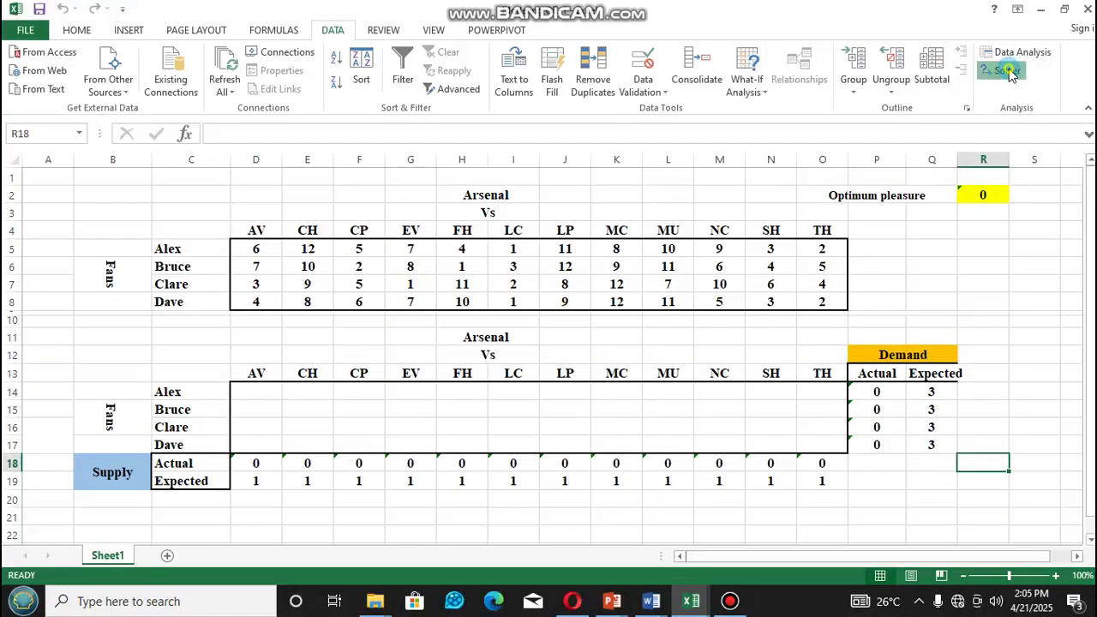
click(1011, 71)
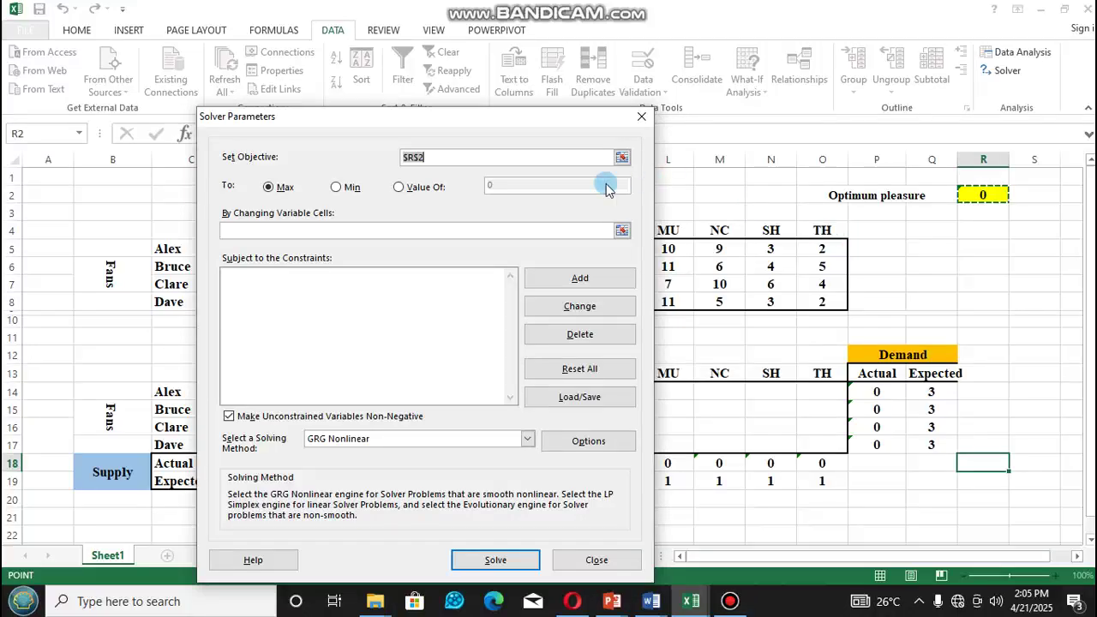
click(497, 156)
key(BackSpace)
key(BackSpace)
key(BackSpace)
key(BackSpace)
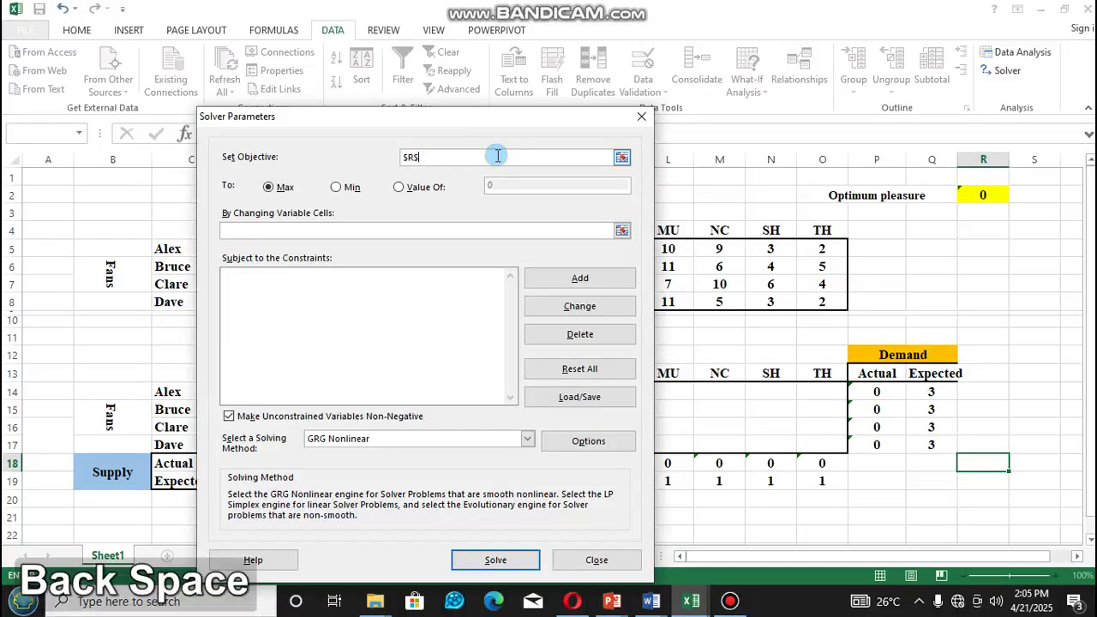
click(983, 196)
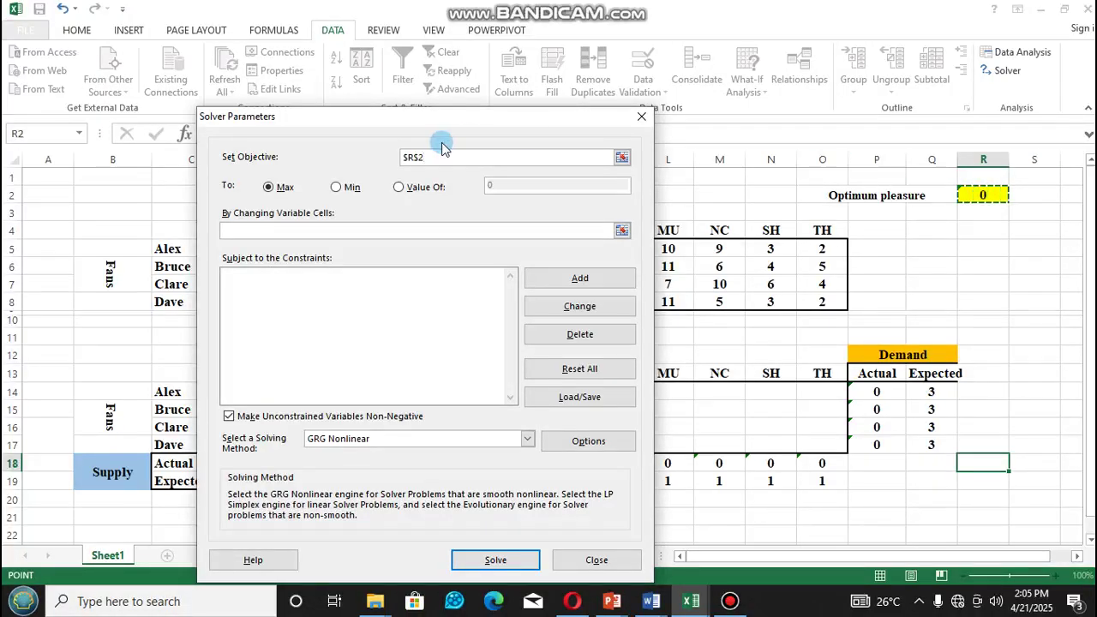
Step: Set the Solver objective to be maximized (Max)
drag(484, 115, 492, 109)
click(276, 181)
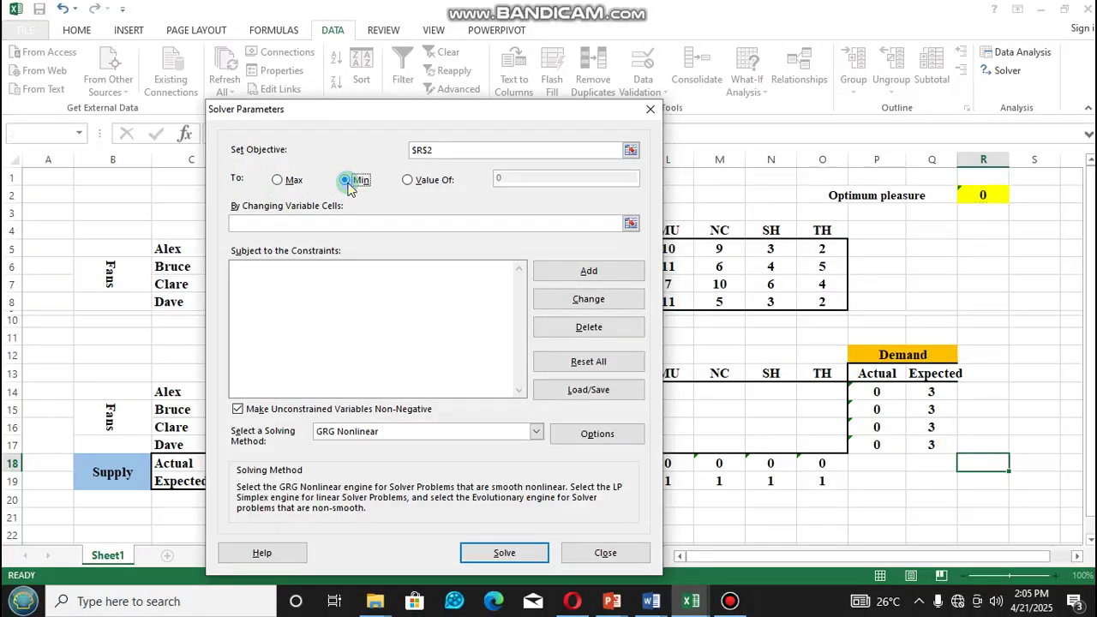
click(347, 182)
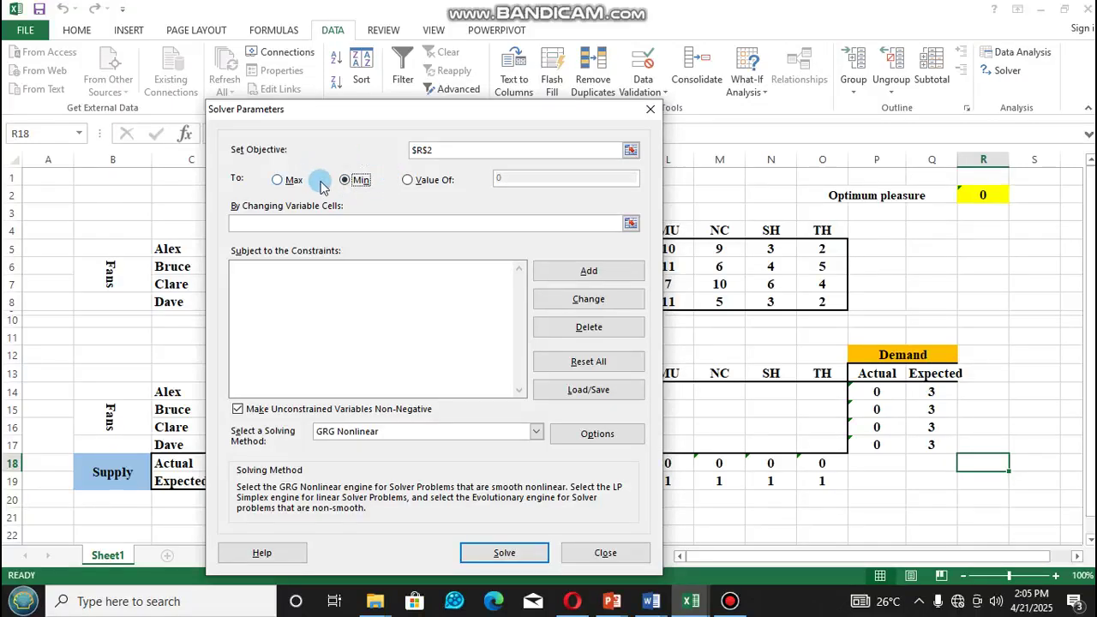
click(277, 181)
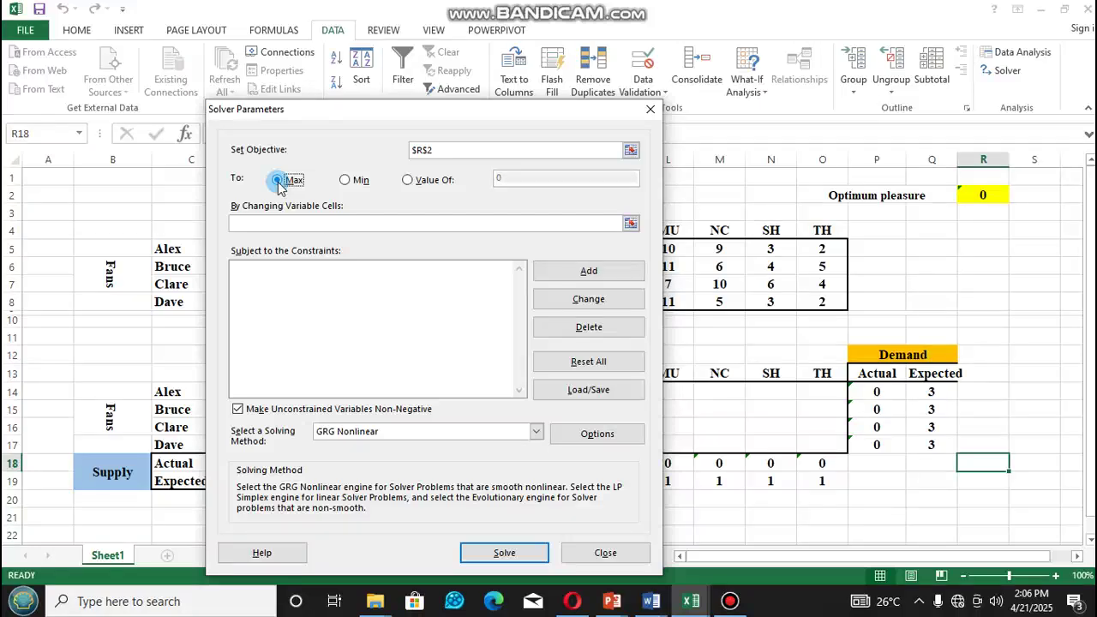
Step: Set the Solver's changing variable cells to the empty assignment grid D14:O17
click(270, 222)
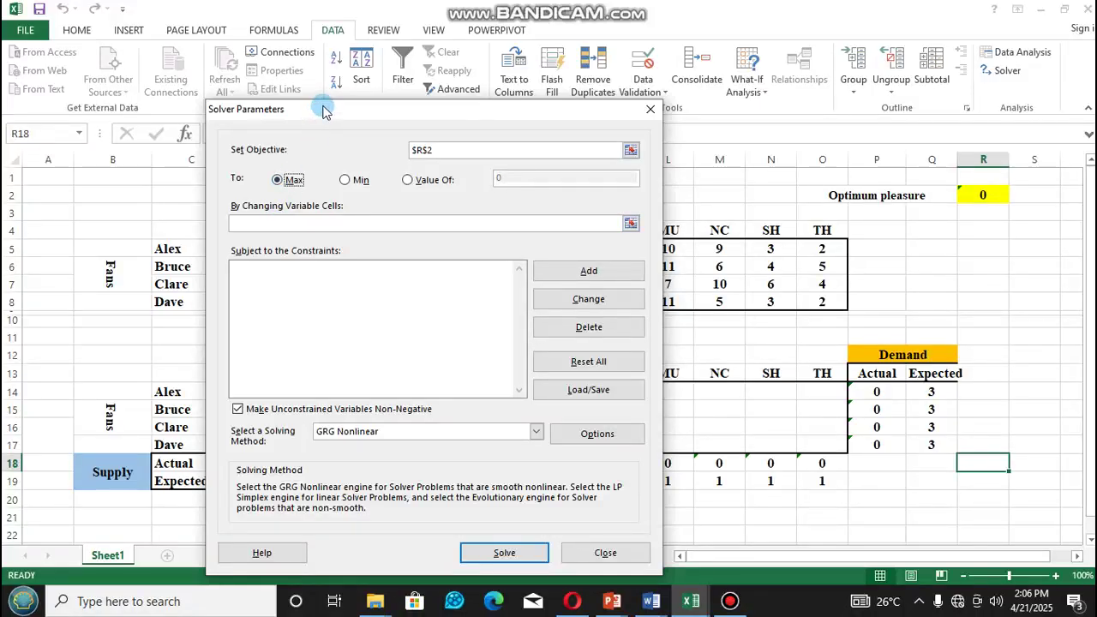
drag(323, 111, 985, 141)
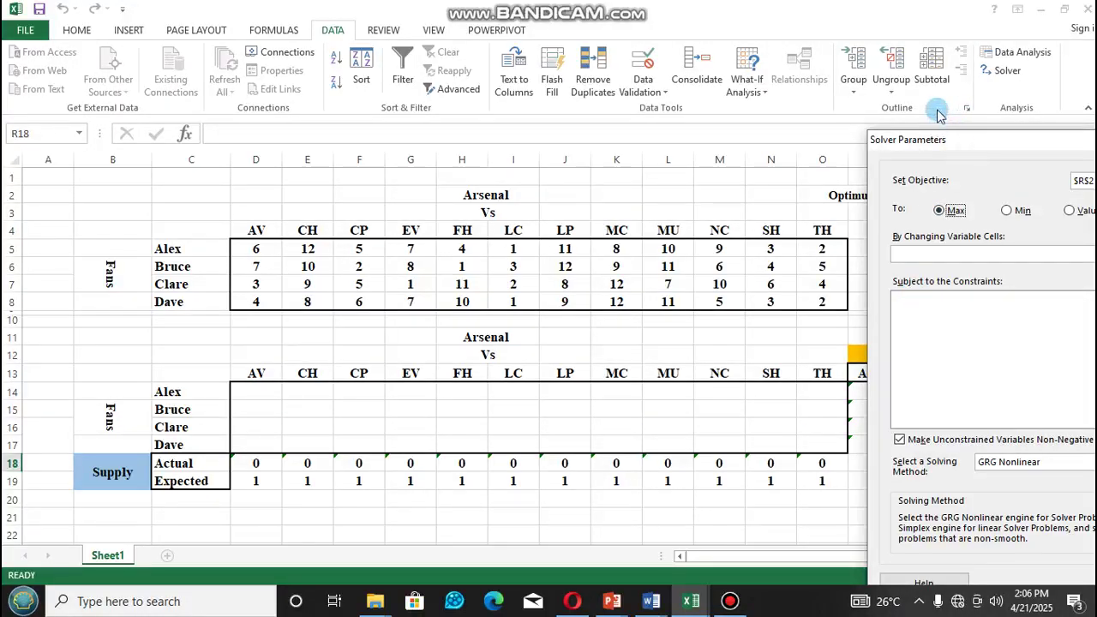
drag(945, 148, 935, 106)
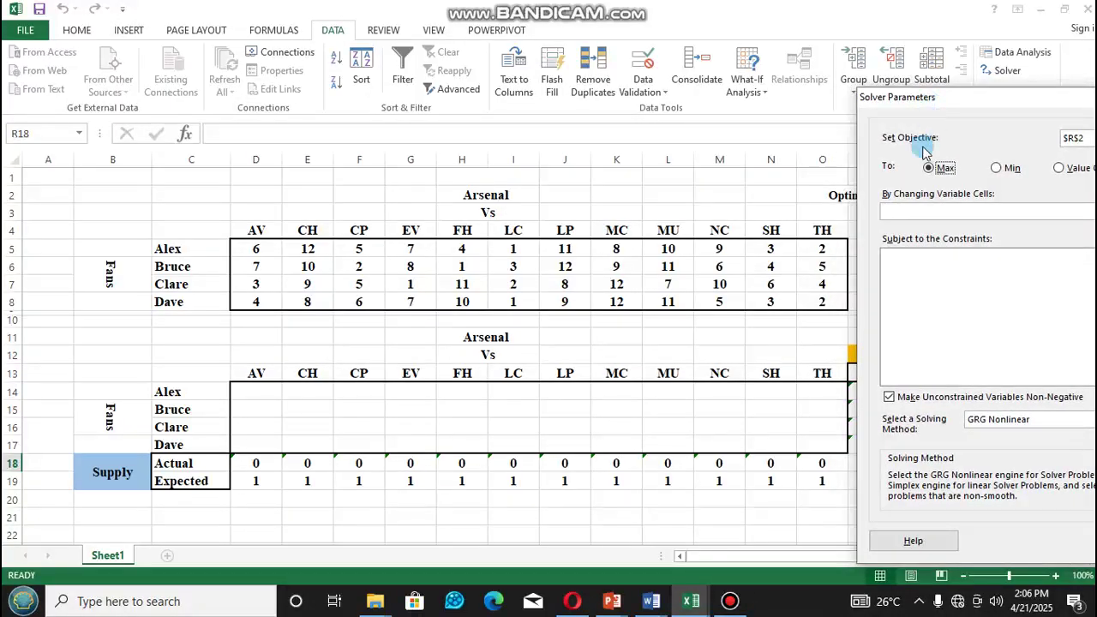
click(915, 207)
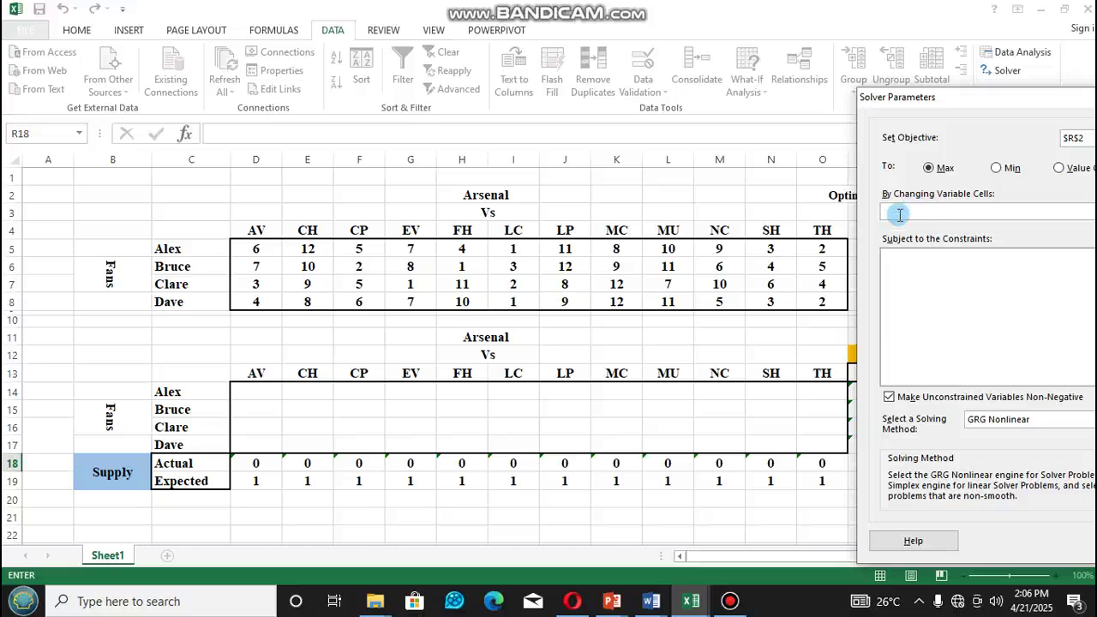
drag(254, 387, 808, 441)
drag(981, 102, 689, 75)
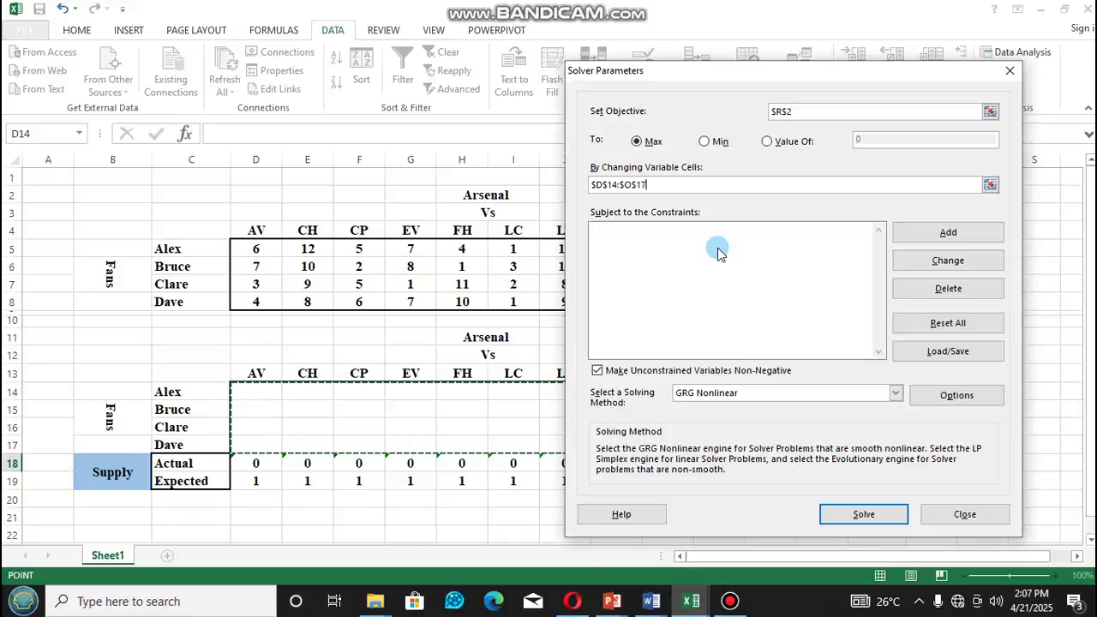
Step: Add a demand constraint requiring the actual values P14:P17 to equal (=) the expected values Q14:Q17
click(909, 238)
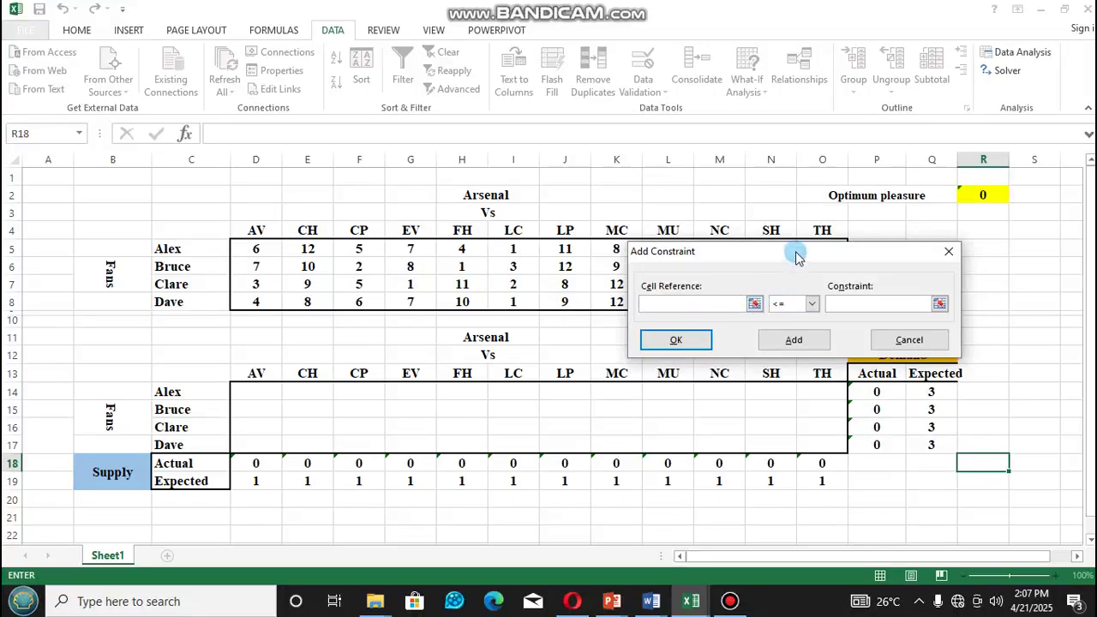
drag(796, 257, 336, 250)
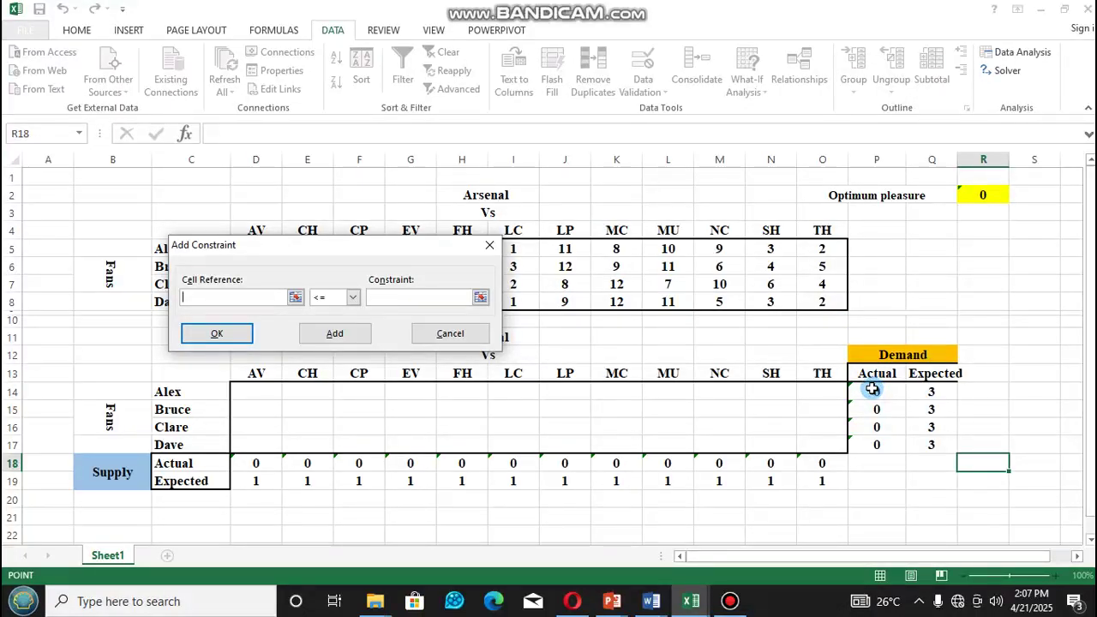
click(883, 392)
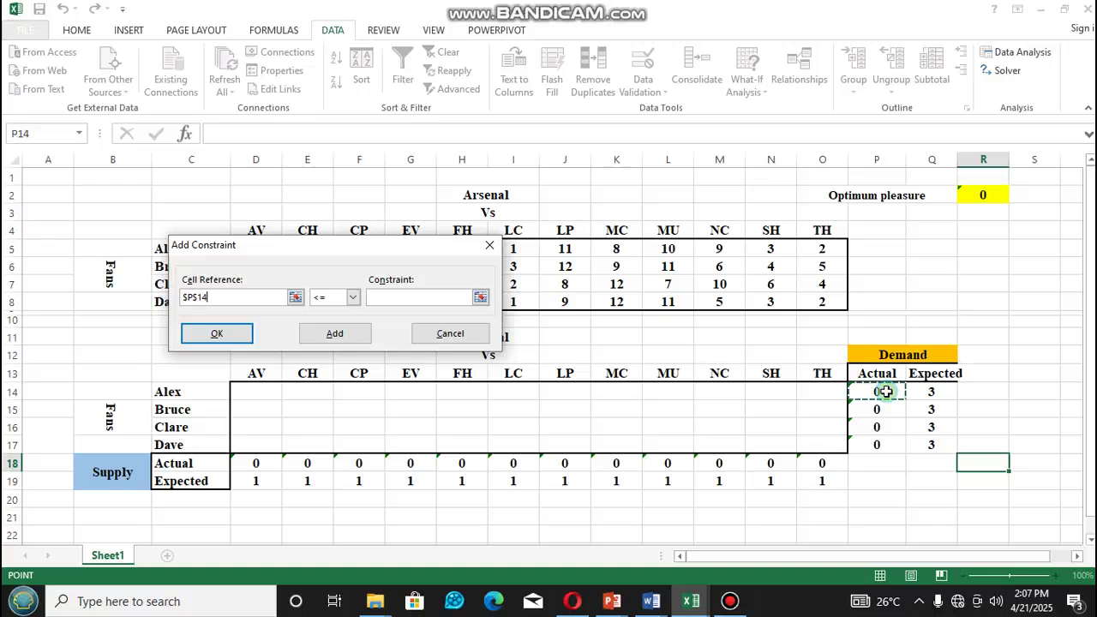
drag(883, 393, 883, 443)
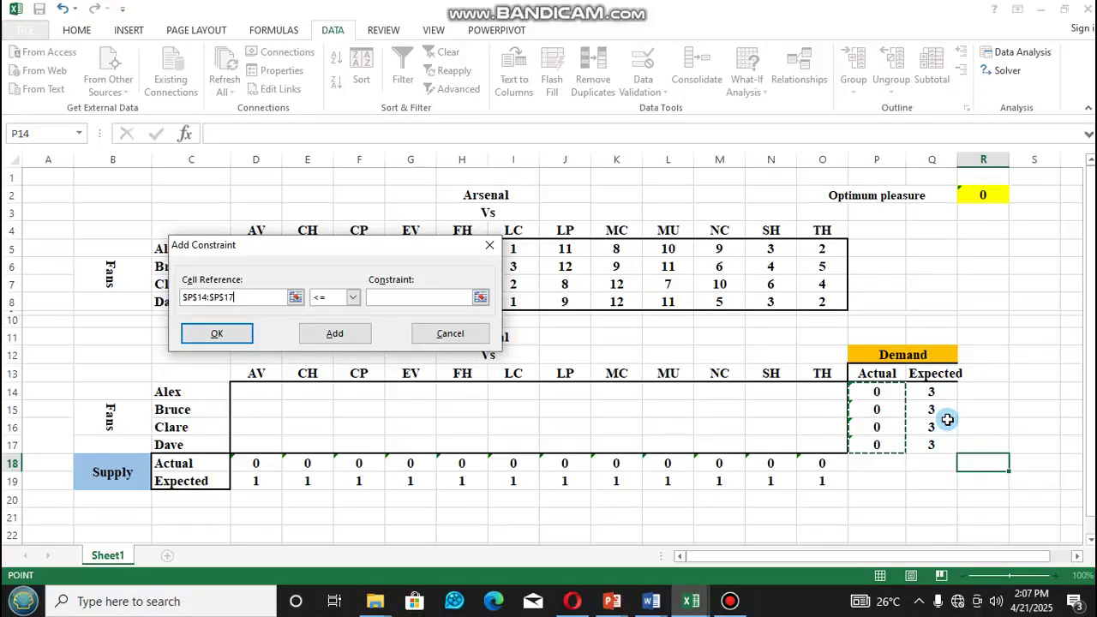
click(354, 298)
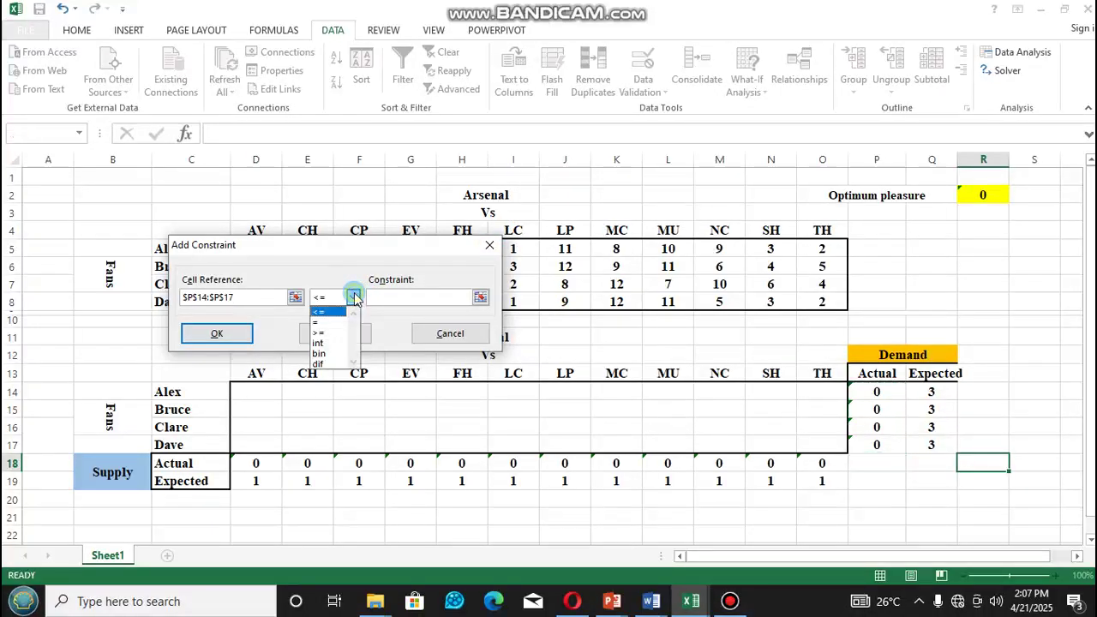
click(336, 319)
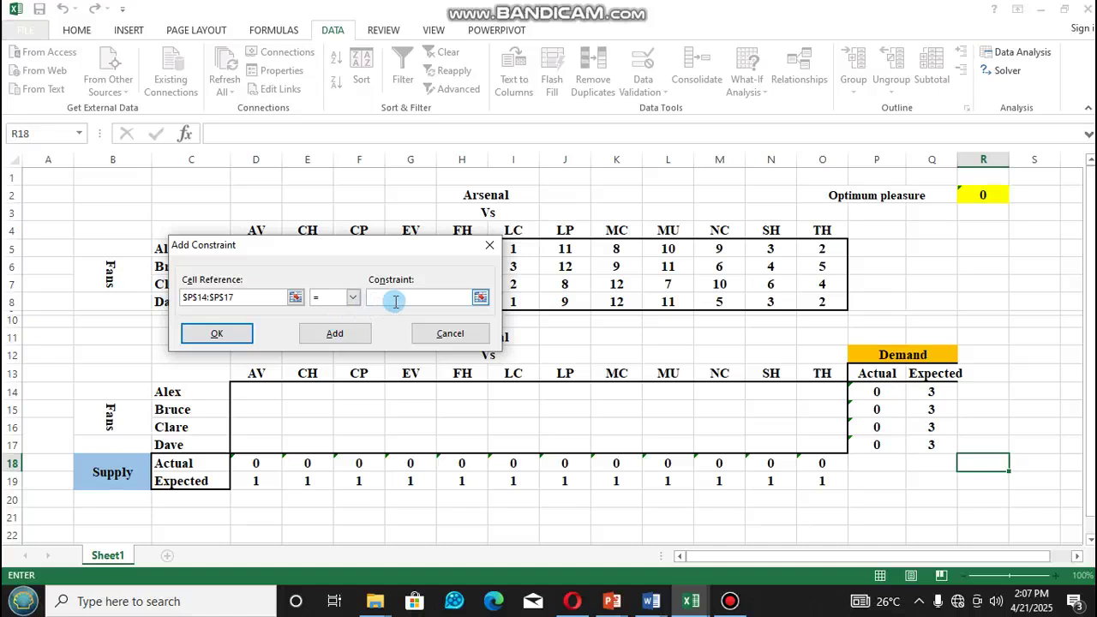
drag(934, 391, 934, 442)
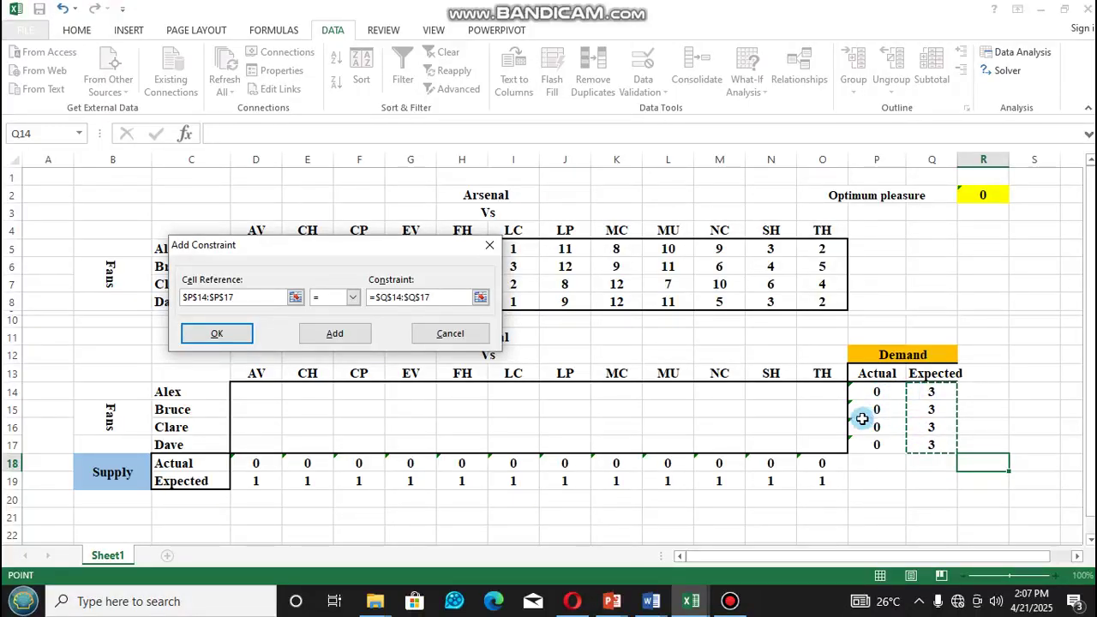
click(335, 333)
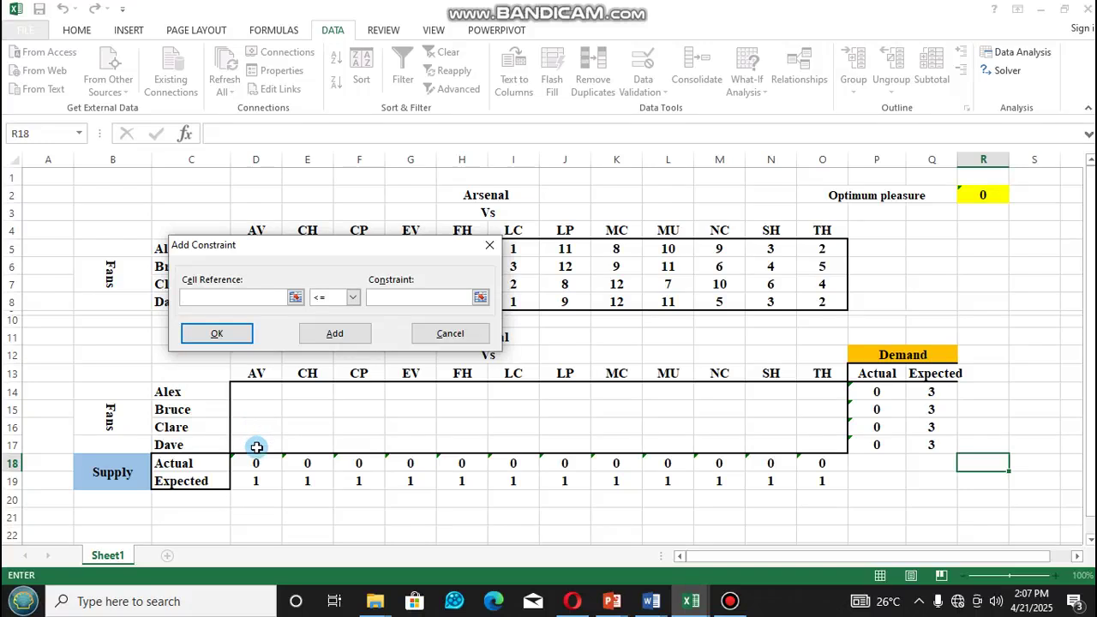
Step: Add a supply constraint requiring the actual values D18:O18 to equal (=) the expected values D19:O19, and return to the Solver parameters
drag(256, 463, 819, 463)
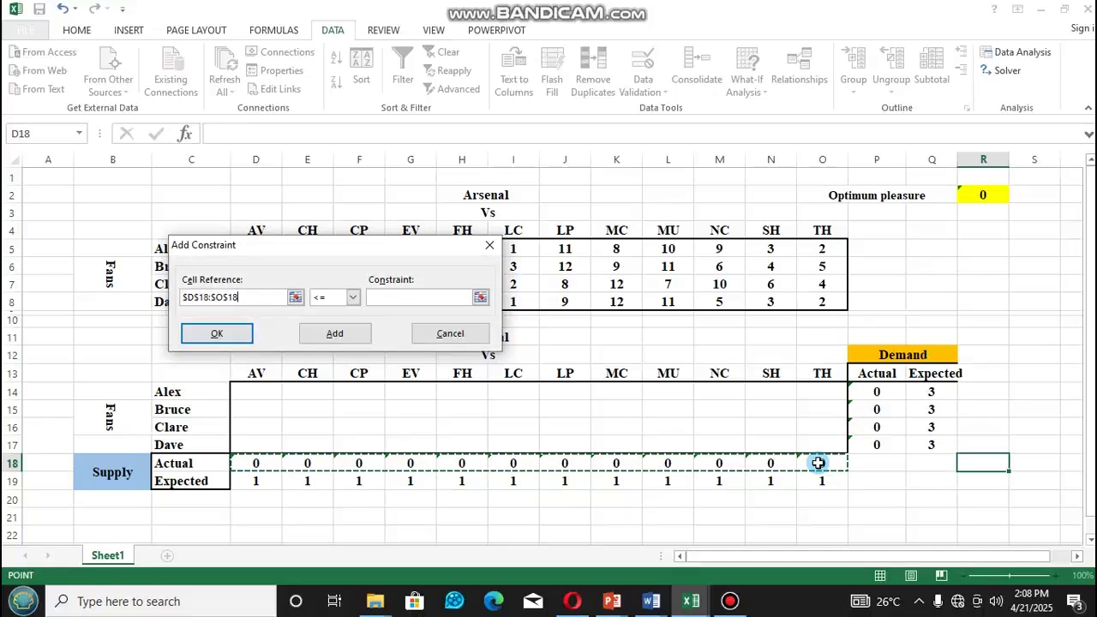
click(352, 298)
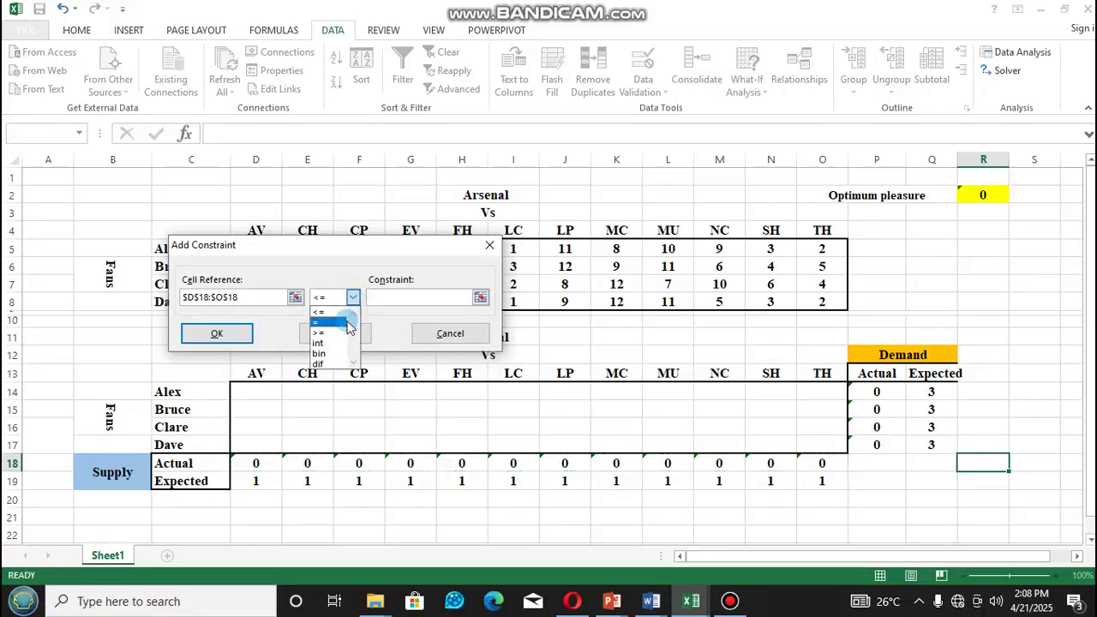
click(339, 324)
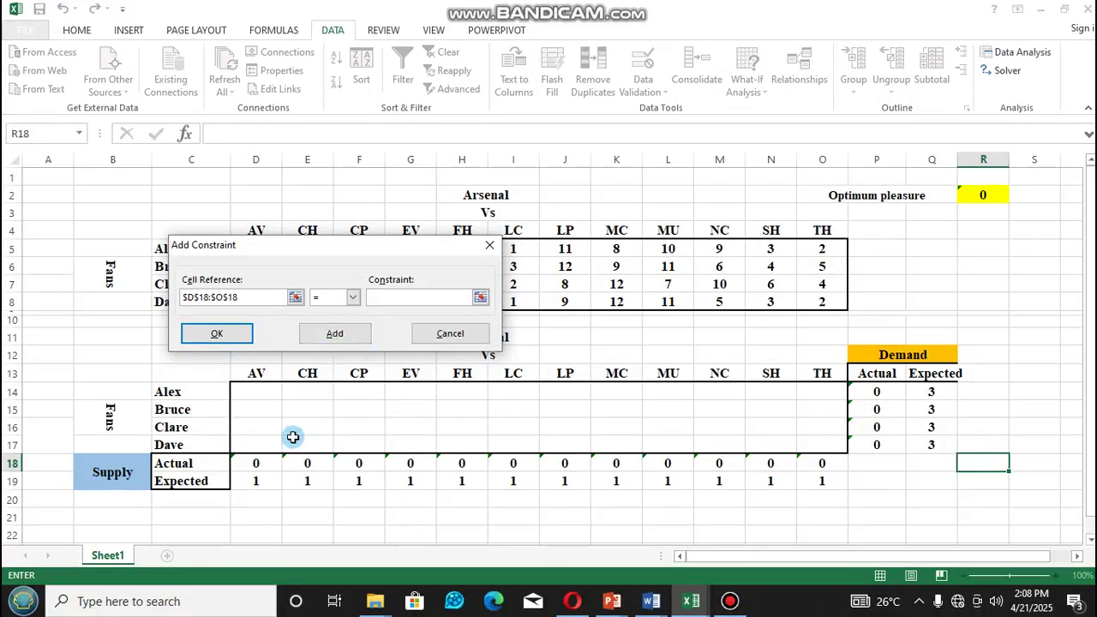
drag(259, 479, 806, 476)
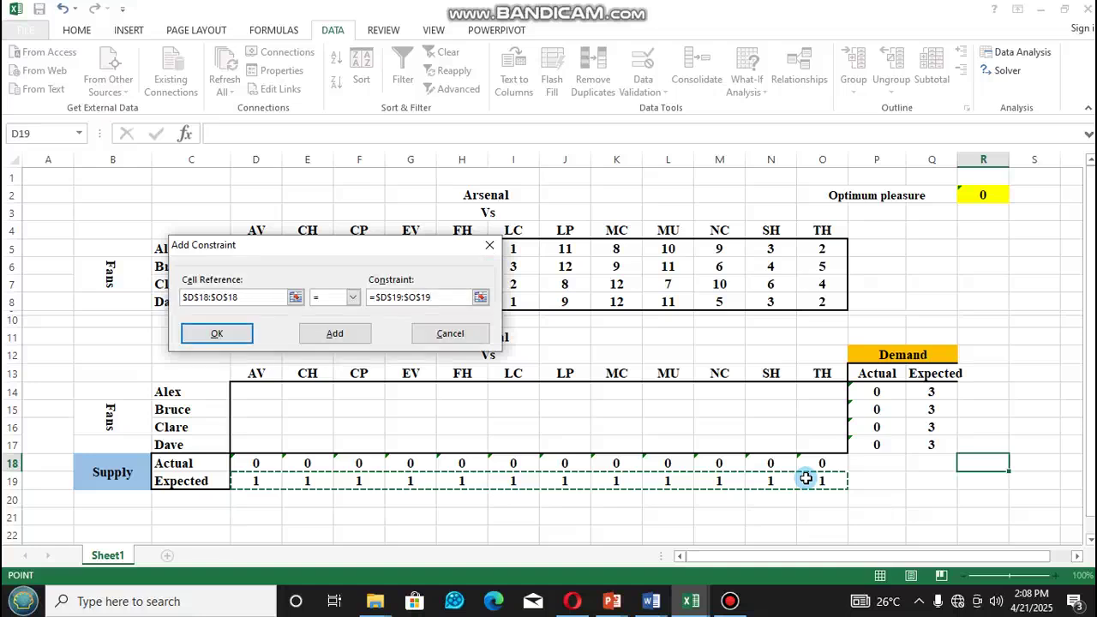
click(238, 337)
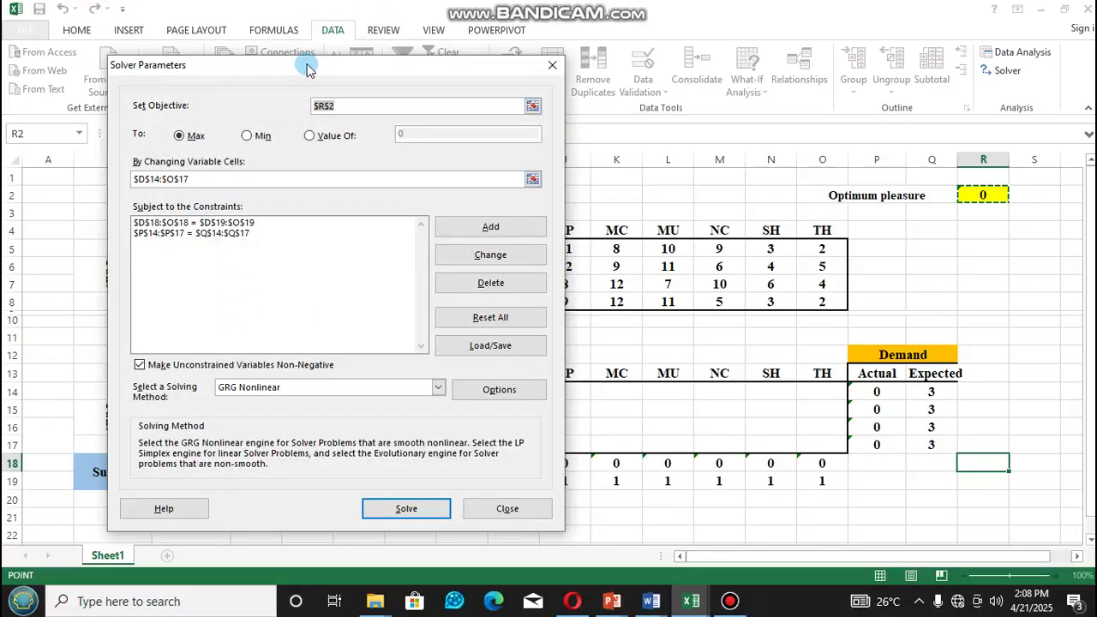
Step: Choose Simplex LP as the solving method, with unconstrained variables made non-negative
drag(306, 67, 693, 89)
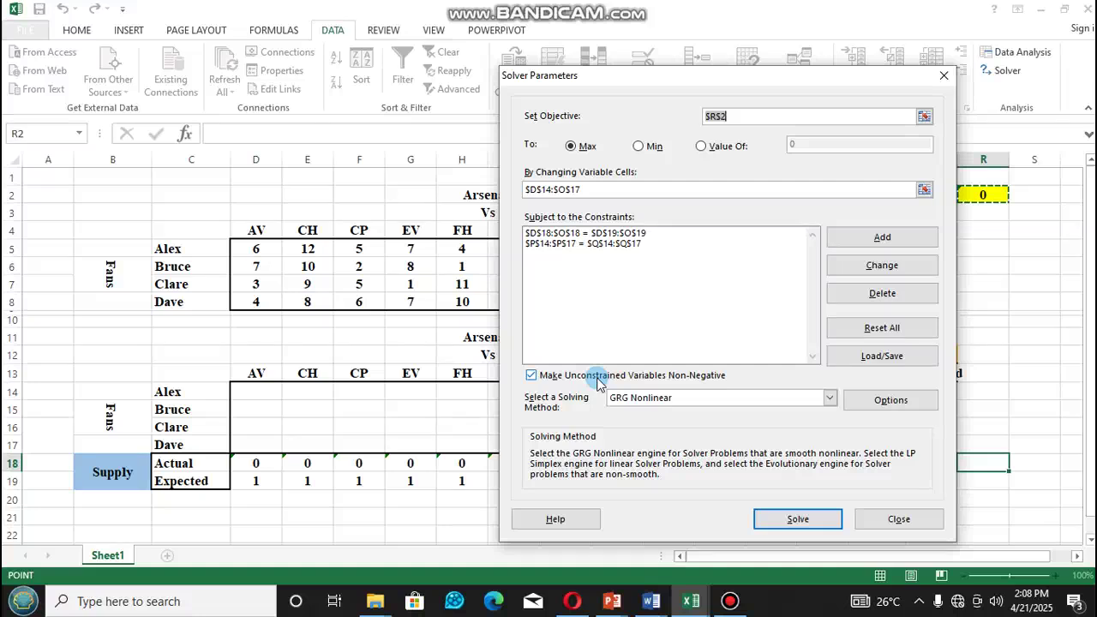
click(530, 375)
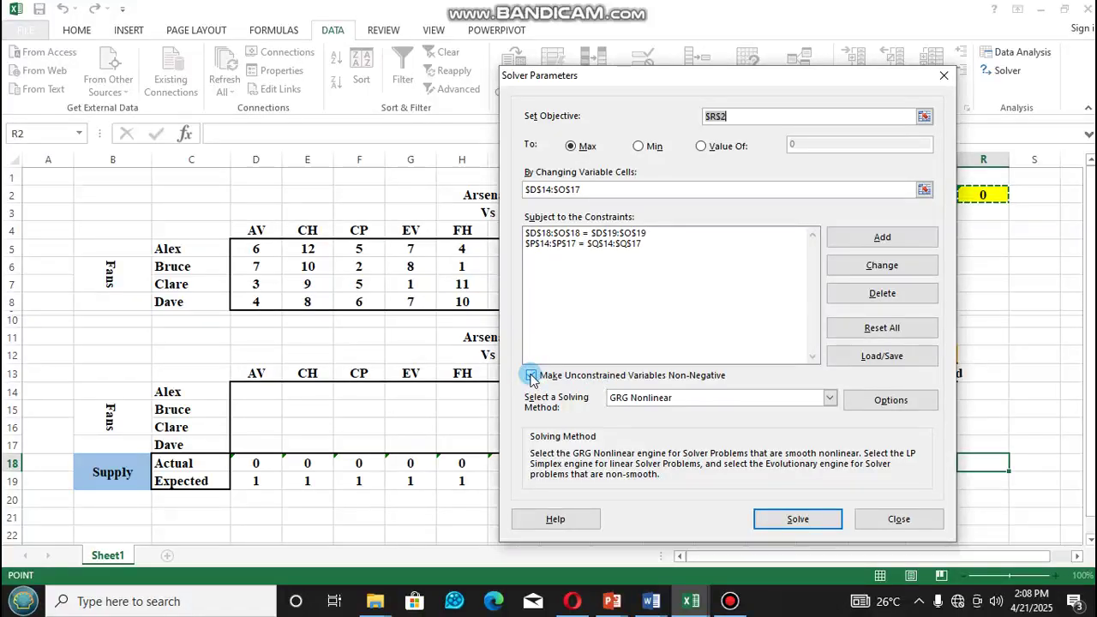
click(829, 399)
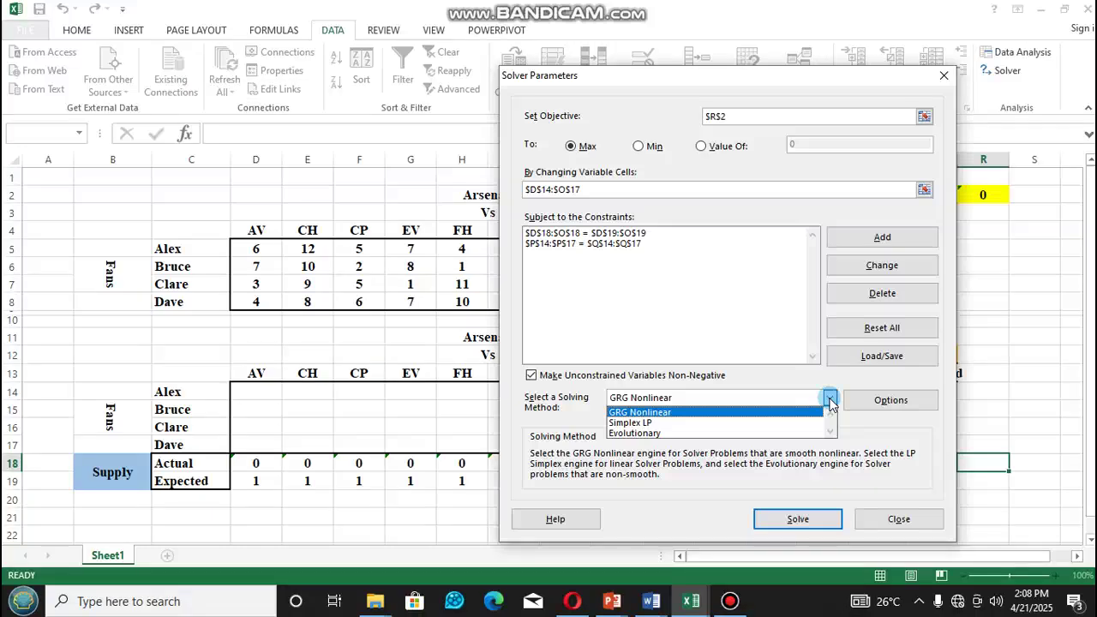
click(733, 424)
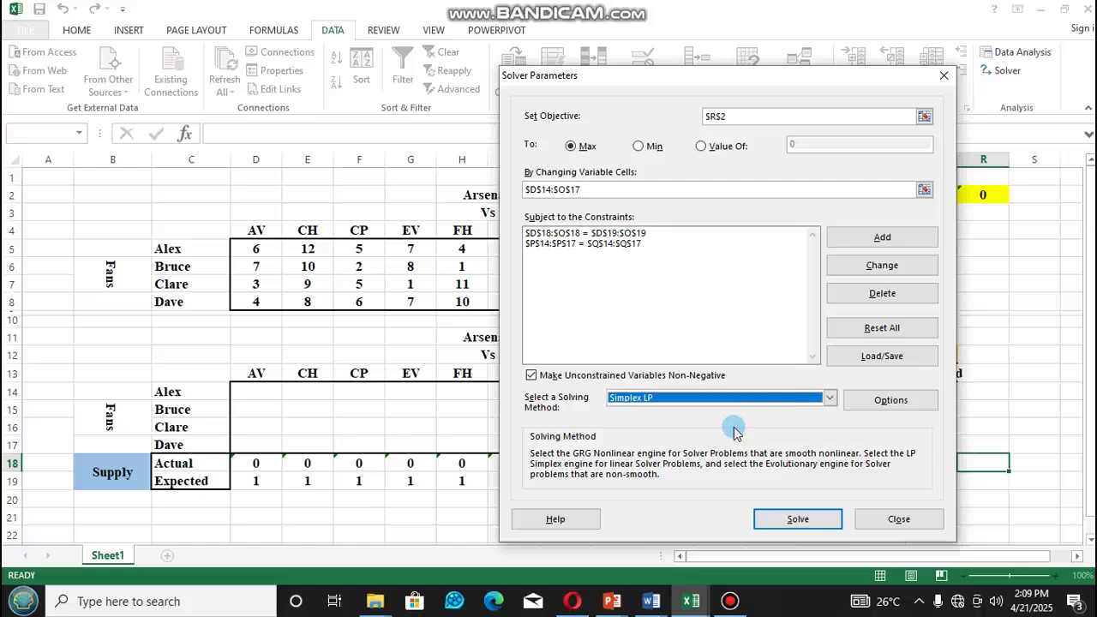
Step: Solve the assignment model and keep the Solver solution in the worksheet
click(760, 79)
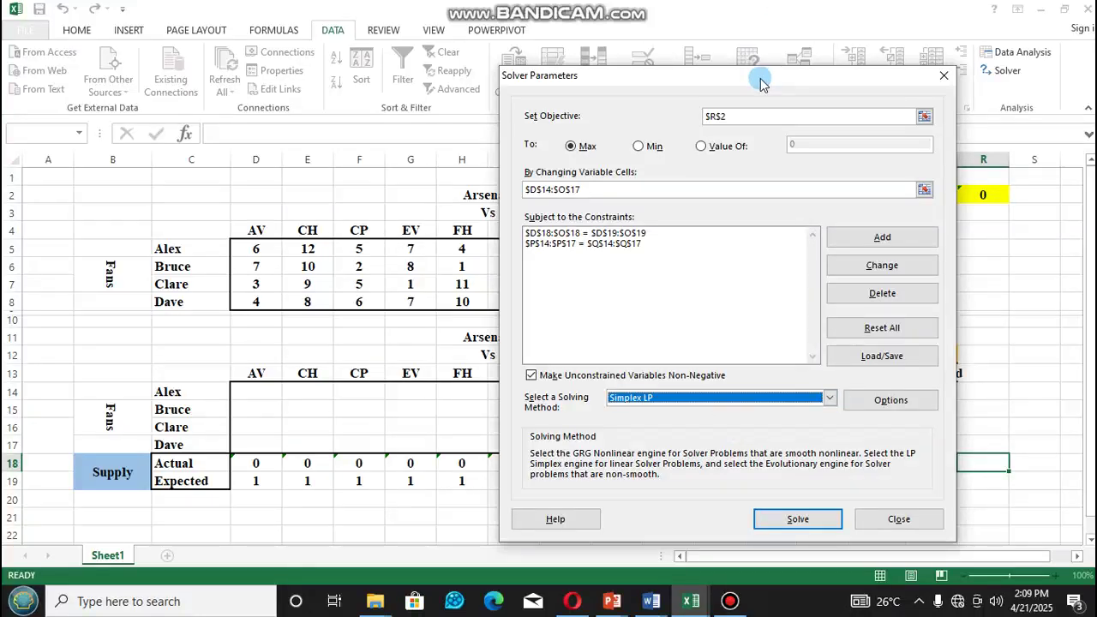
drag(760, 80, 957, 96)
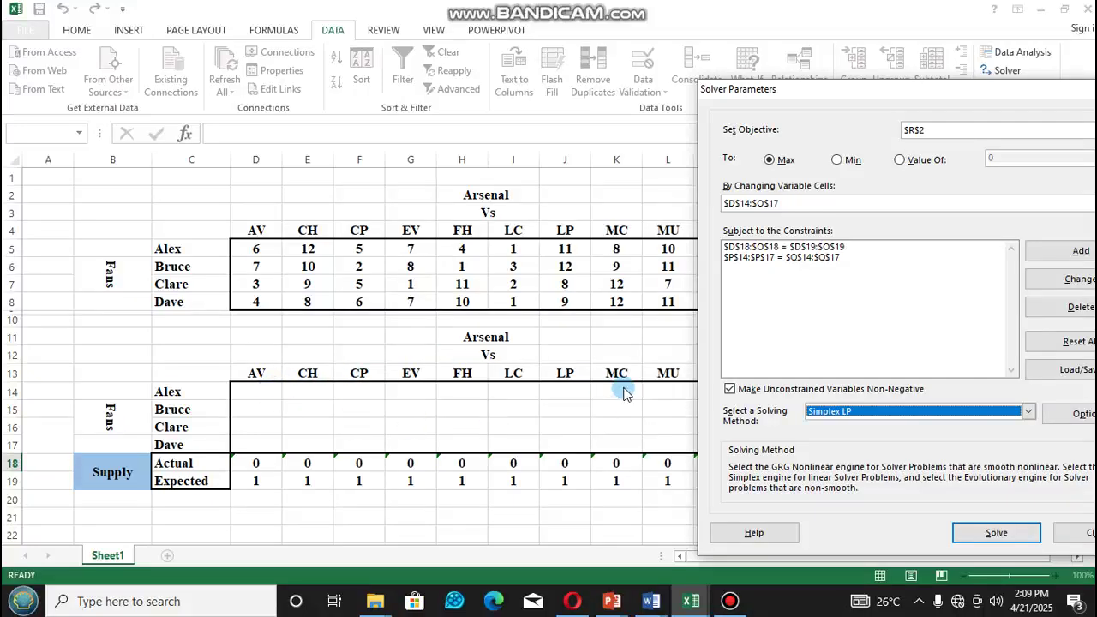
click(925, 91)
drag(925, 91, 408, 167)
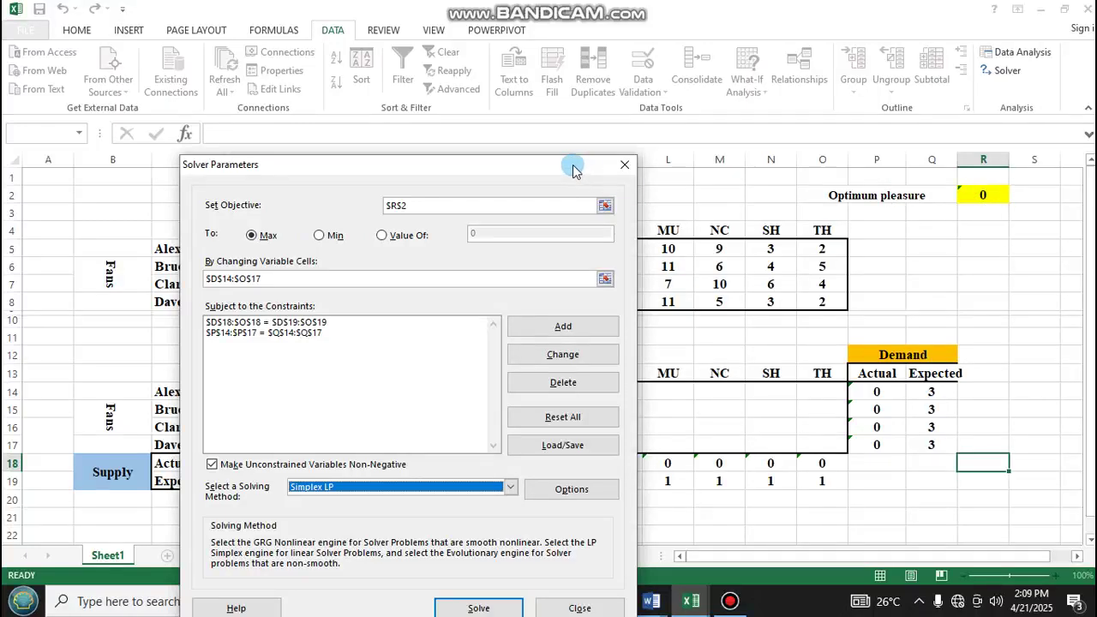
drag(571, 166, 749, 72)
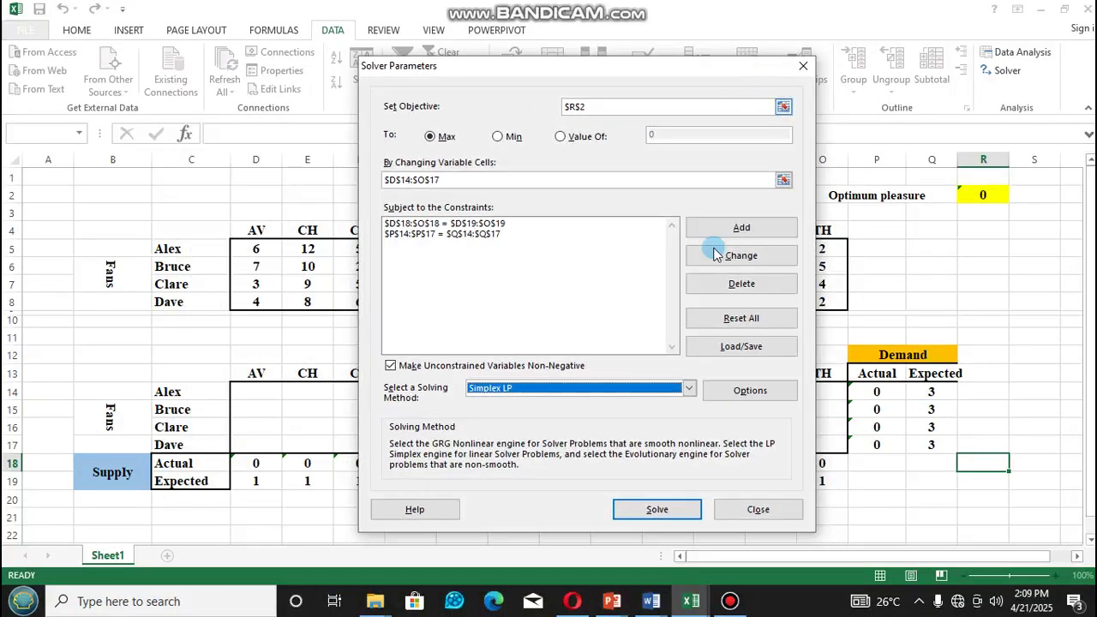
click(665, 511)
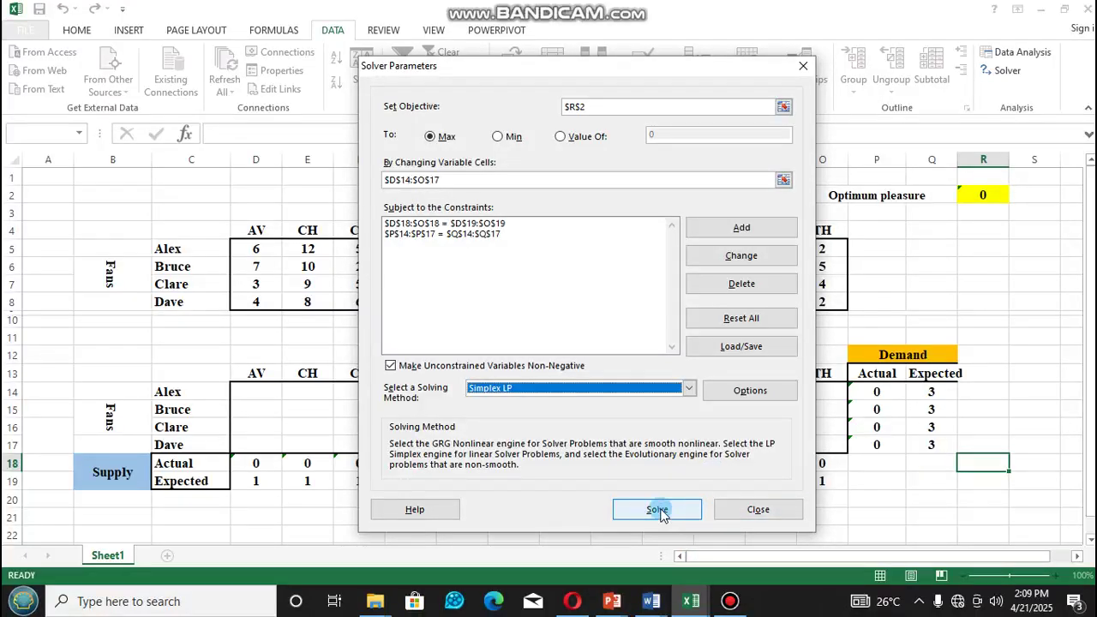
click(662, 513)
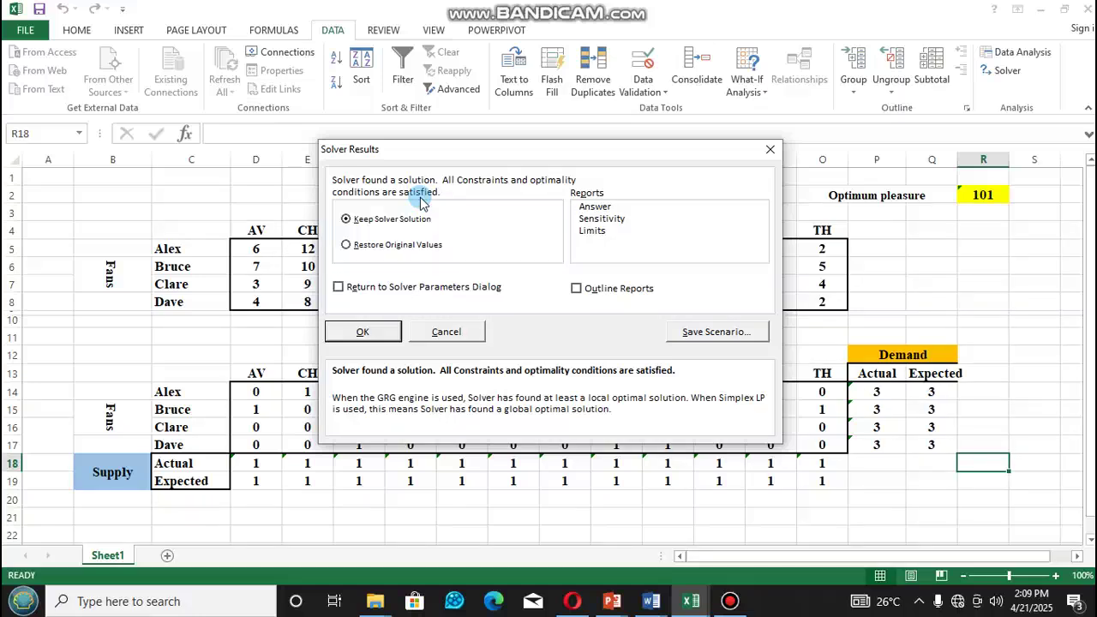
click(380, 332)
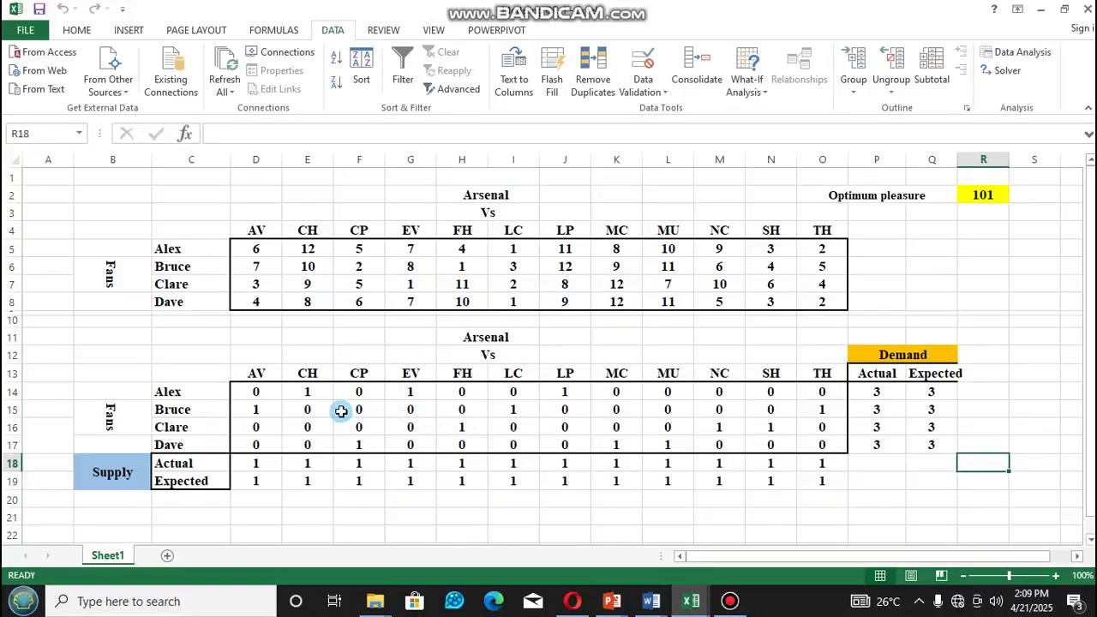
Step: Fill the first fan's assigned matches in row 14 (E14, G14 and J14, under CH, EV and LP) with yellow
click(311, 392)
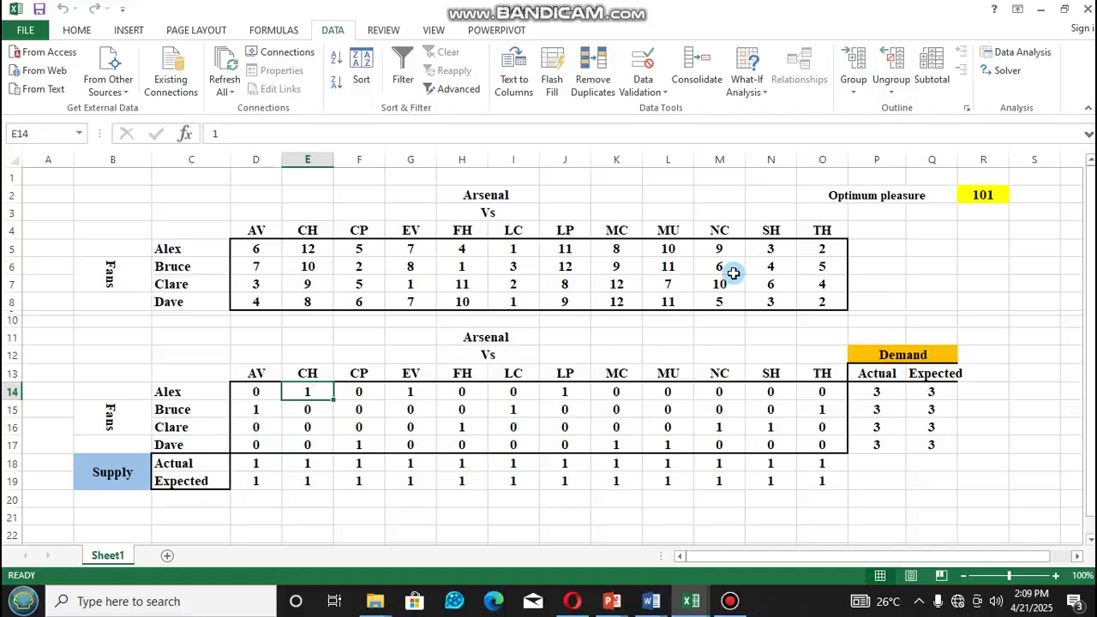
click(987, 194)
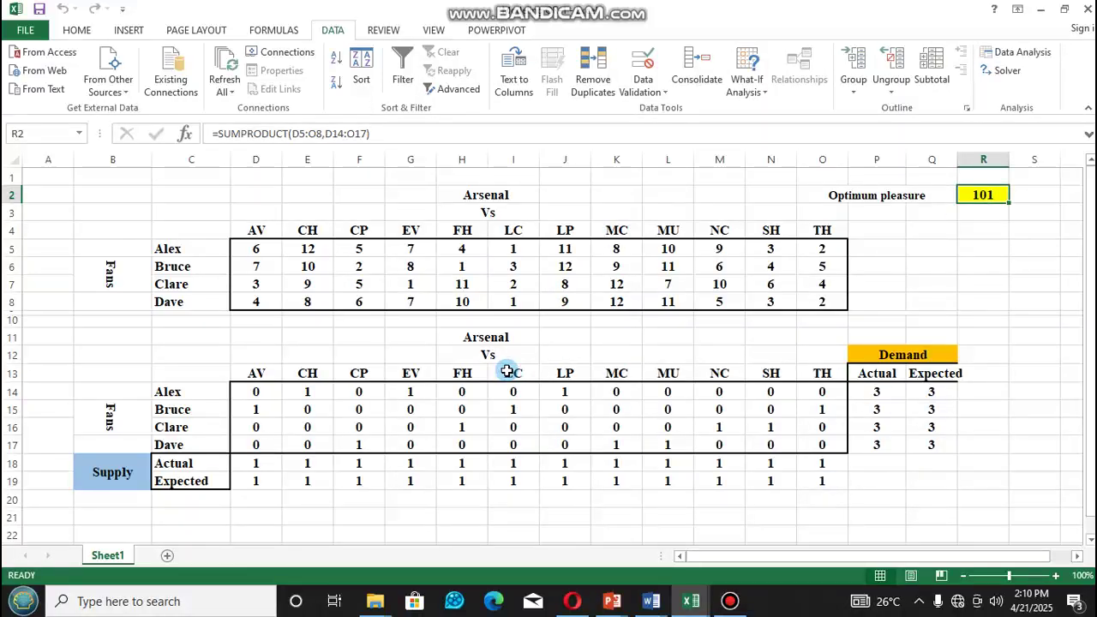
click(307, 389)
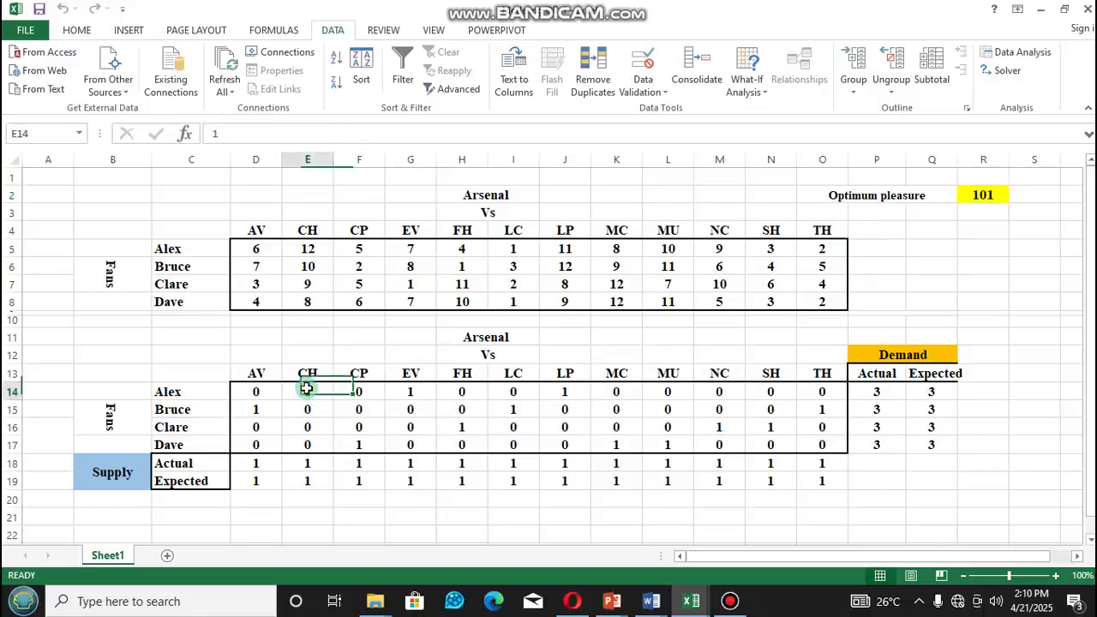
click(79, 28)
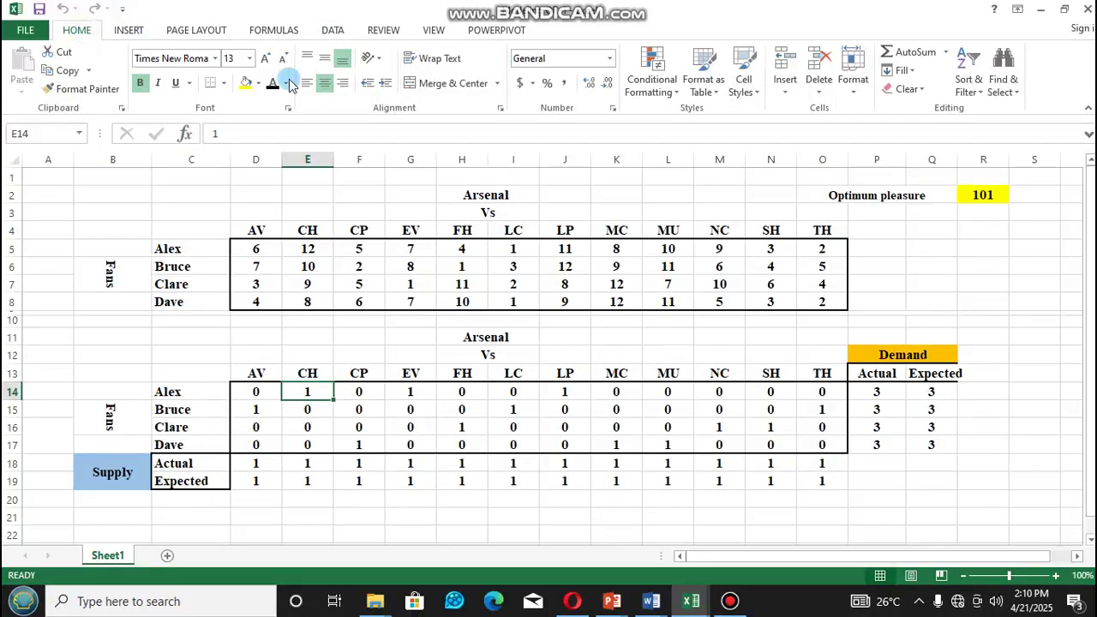
click(244, 85)
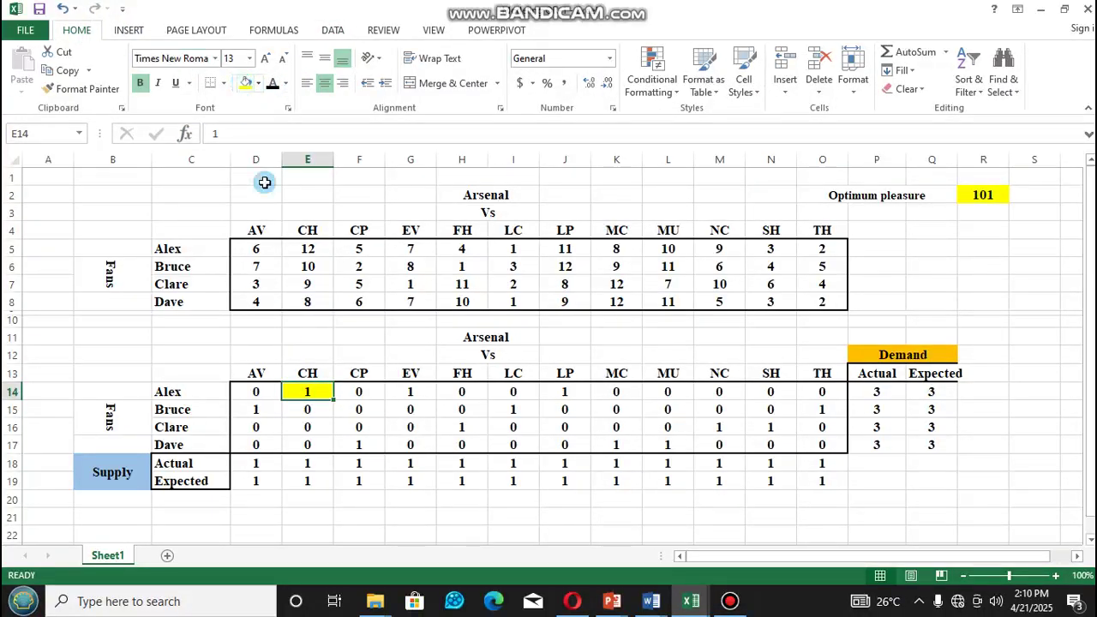
click(413, 390)
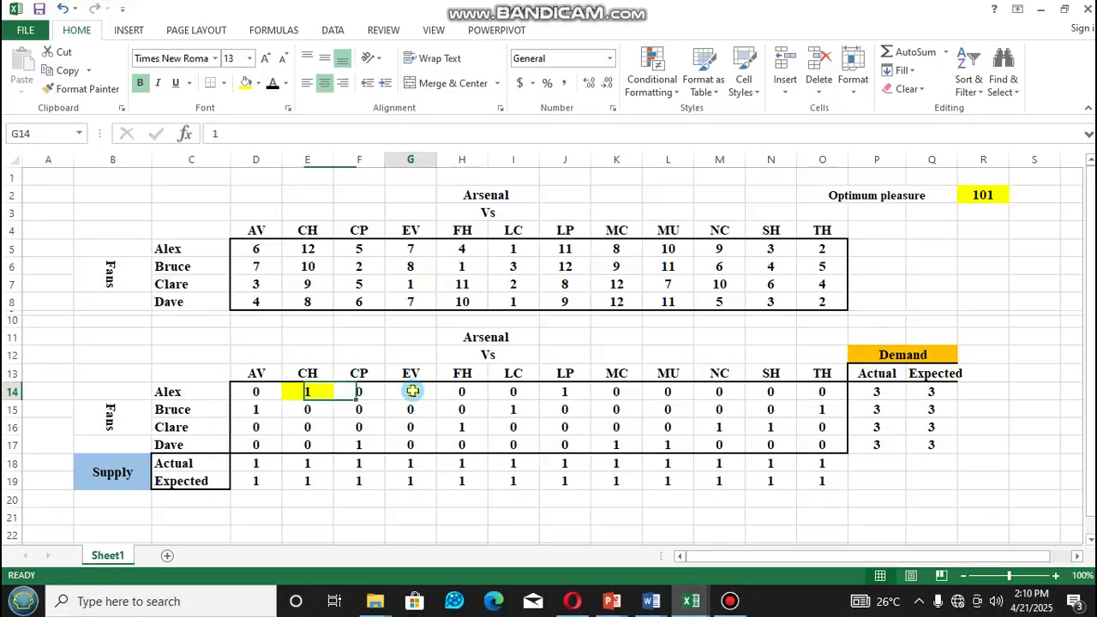
click(245, 85)
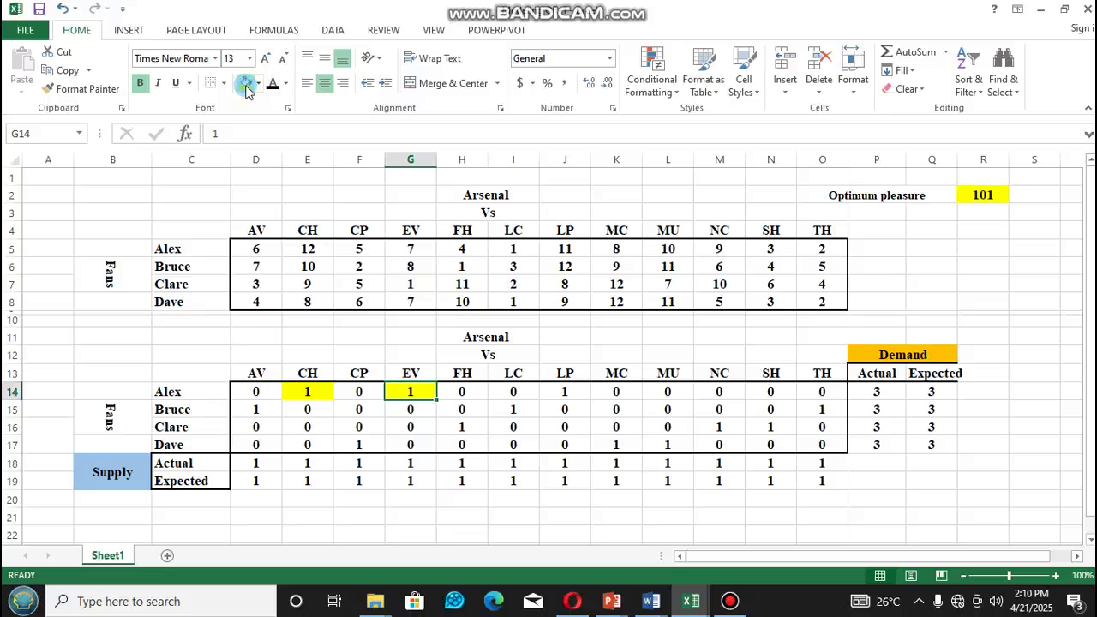
click(566, 390)
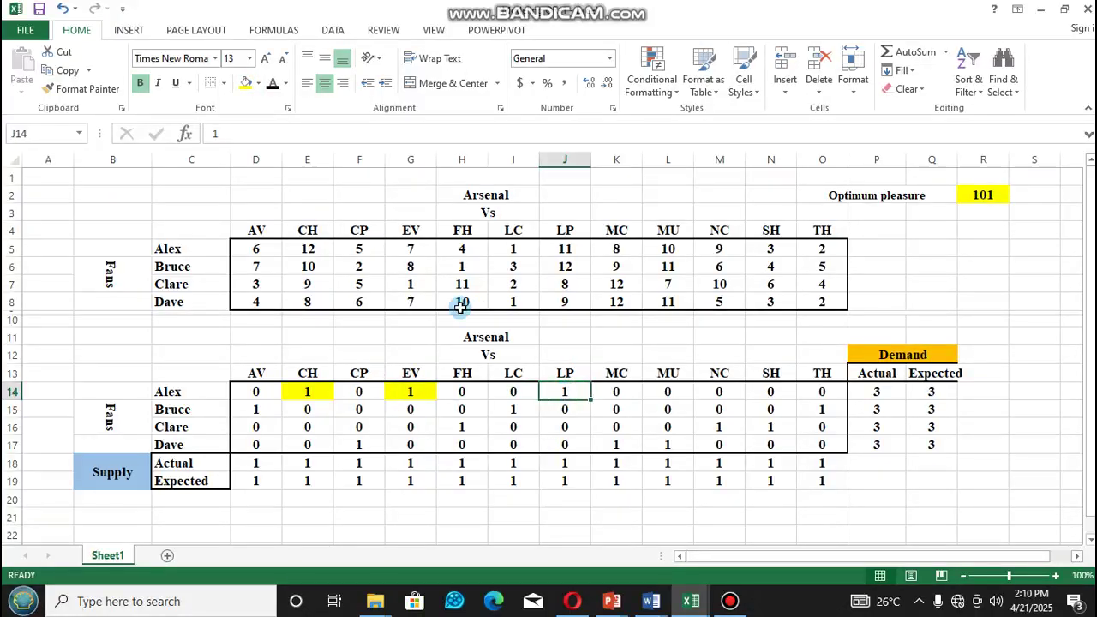
click(245, 86)
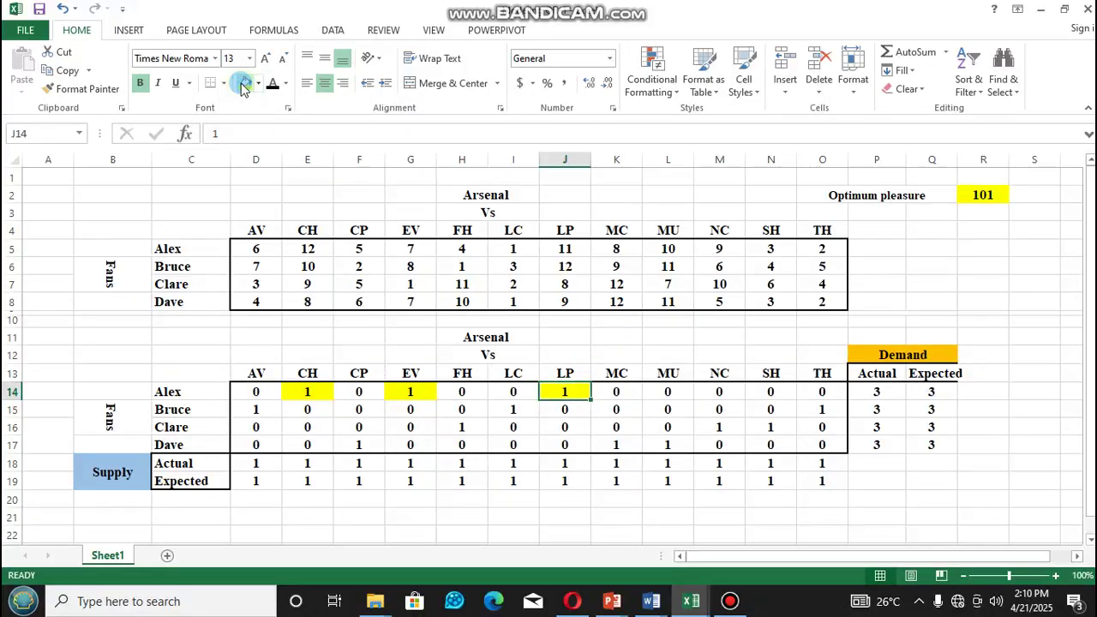
Step: Highlight the second fan's assigned matches in row 15 (D15, I15 and O15, under AV, LC and TH) in yellow
click(255, 411)
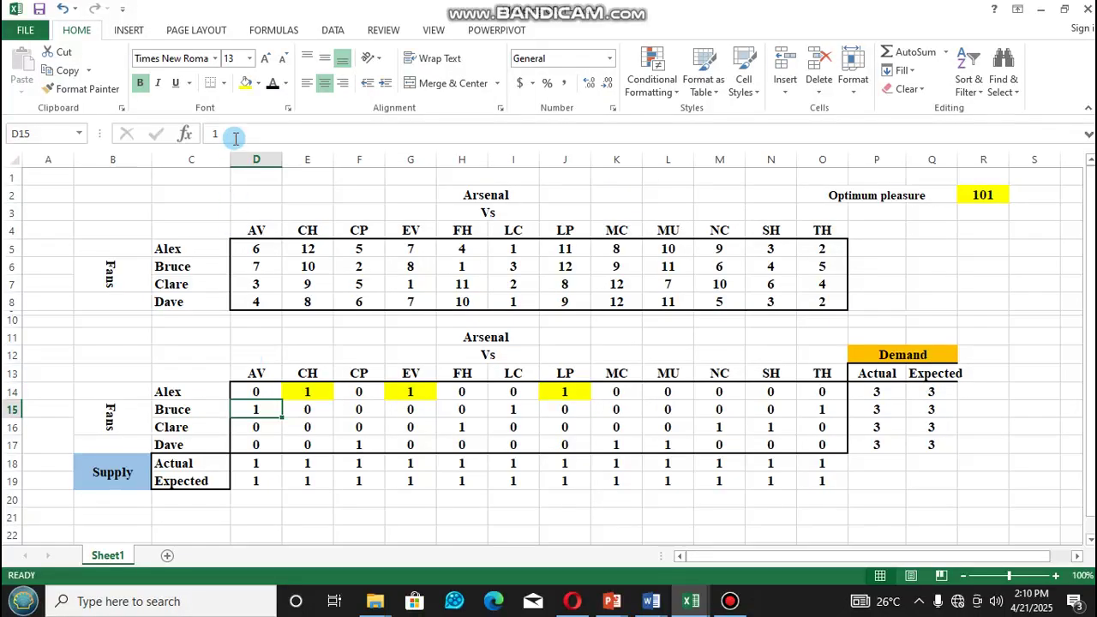
click(245, 85)
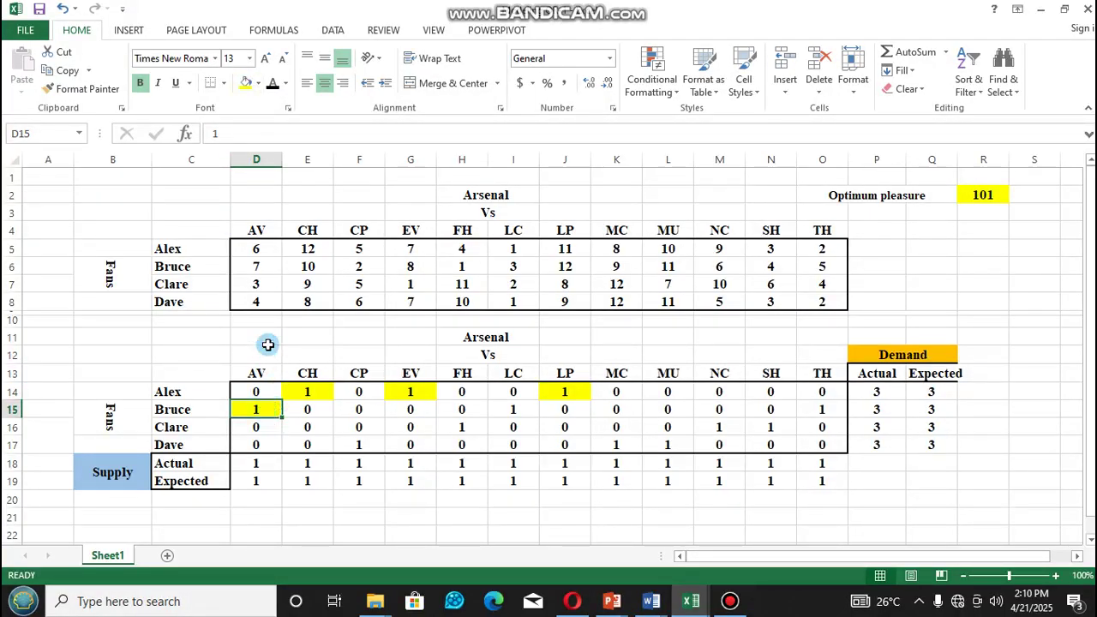
click(515, 411)
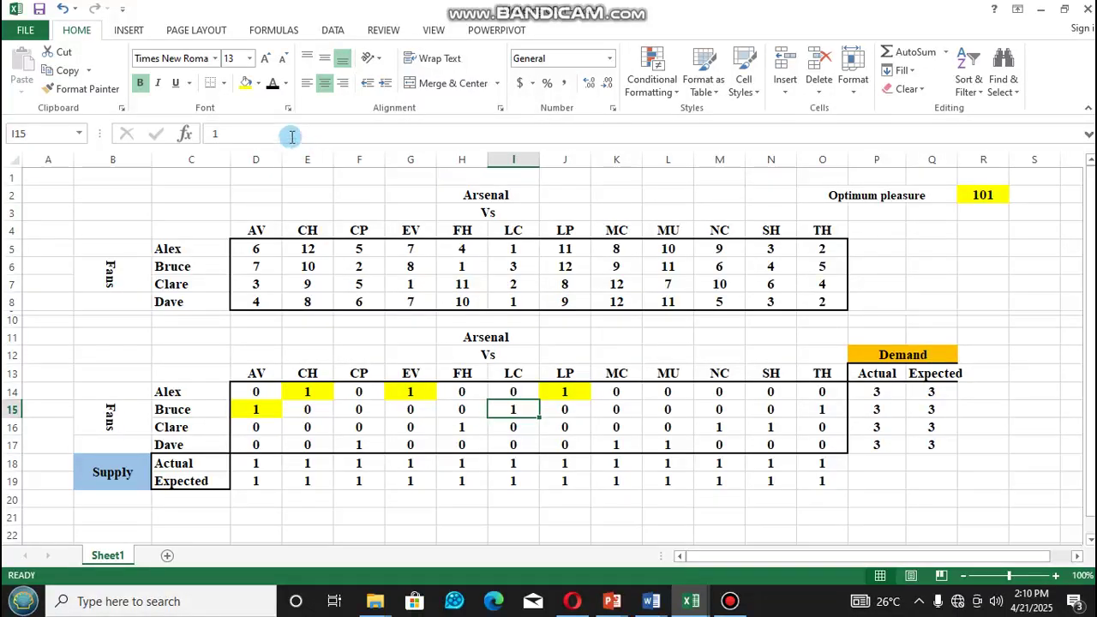
click(245, 83)
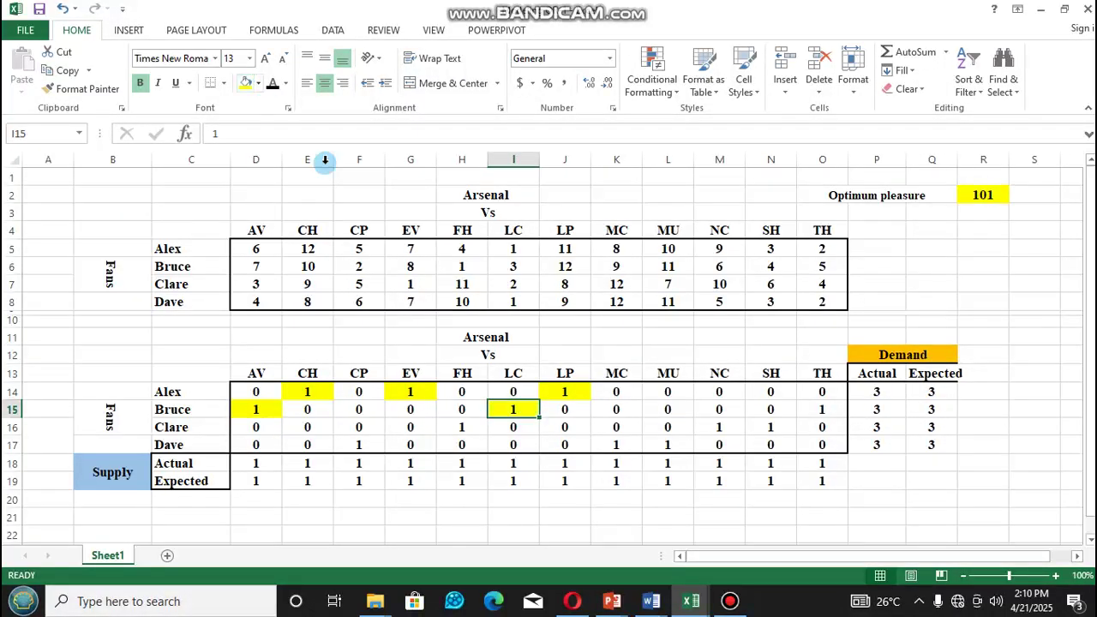
click(820, 410)
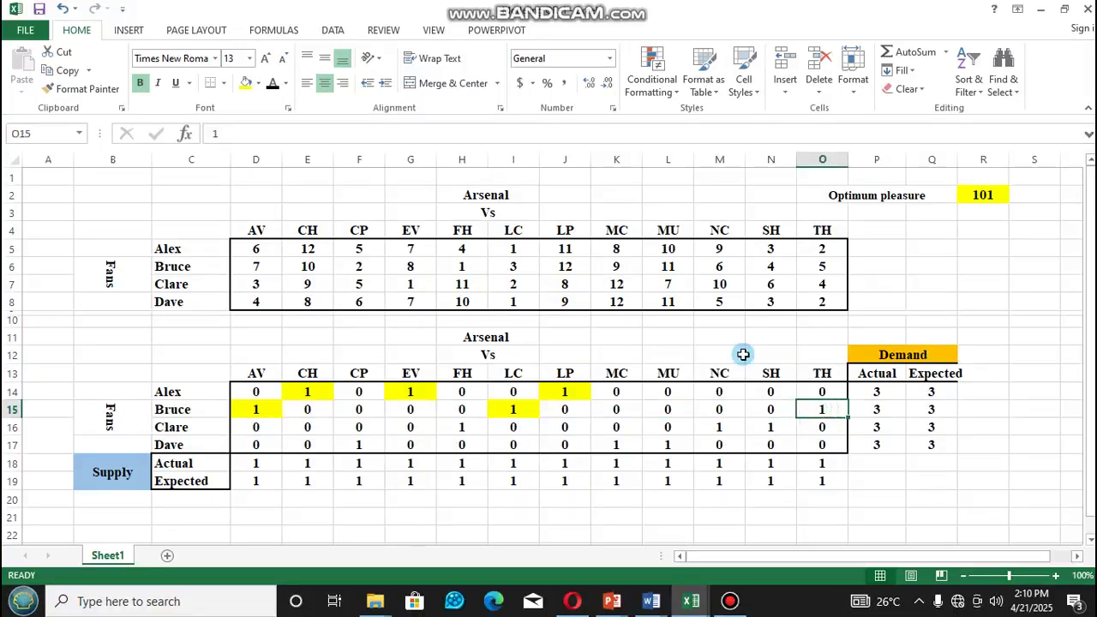
click(245, 83)
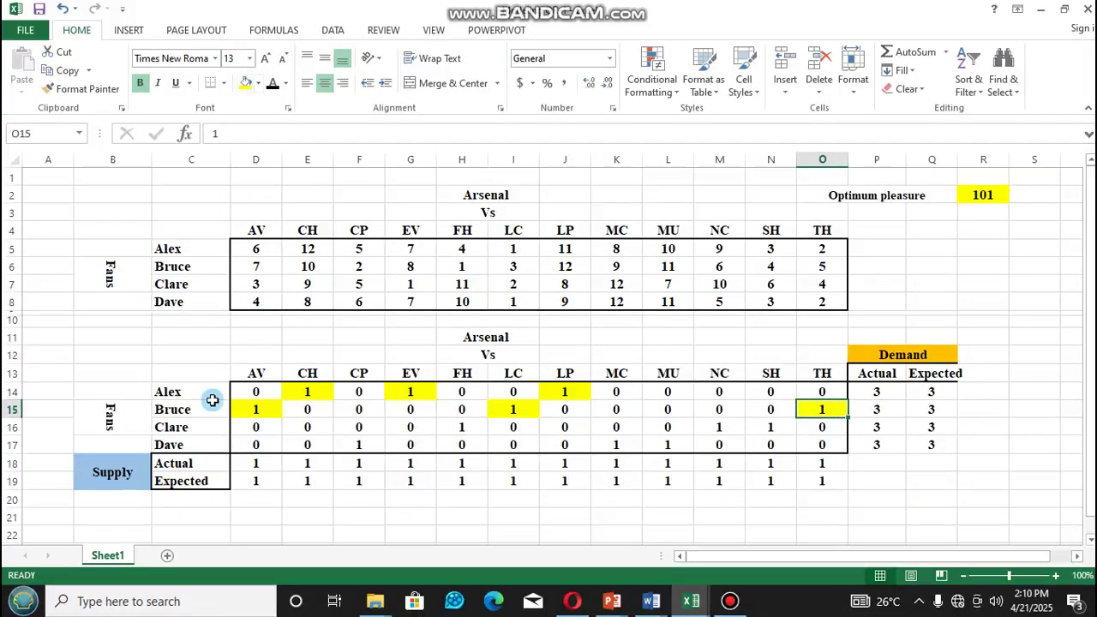
Step: Highlight the third fan's assigned matches in row 16 (H16, M16 and N16, under FH, NC and SH) in yellow
click(469, 430)
click(245, 86)
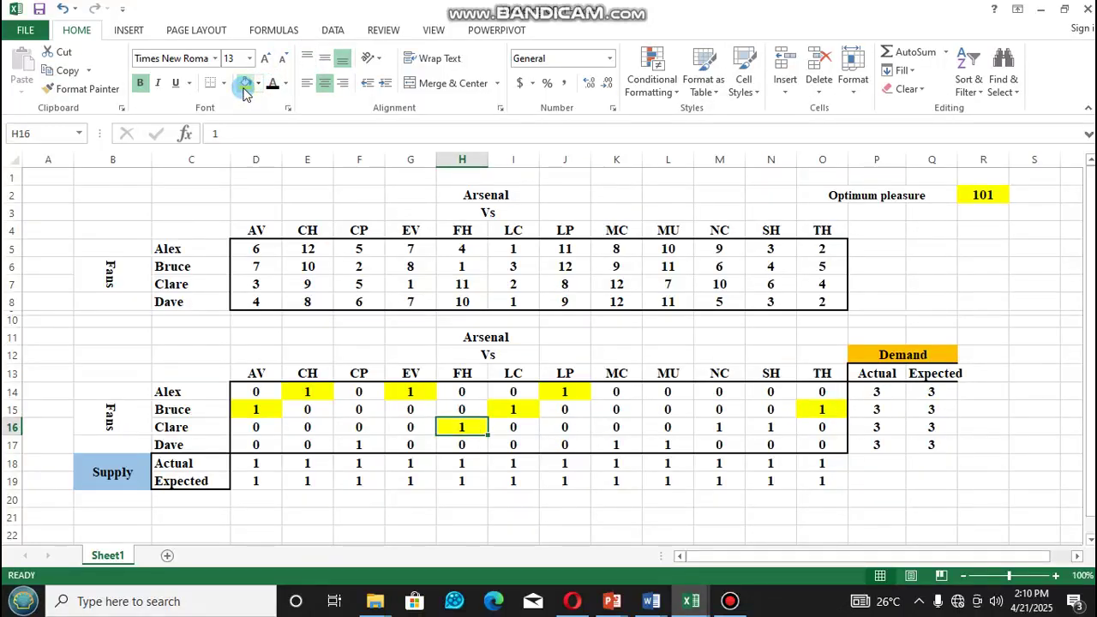
click(723, 426)
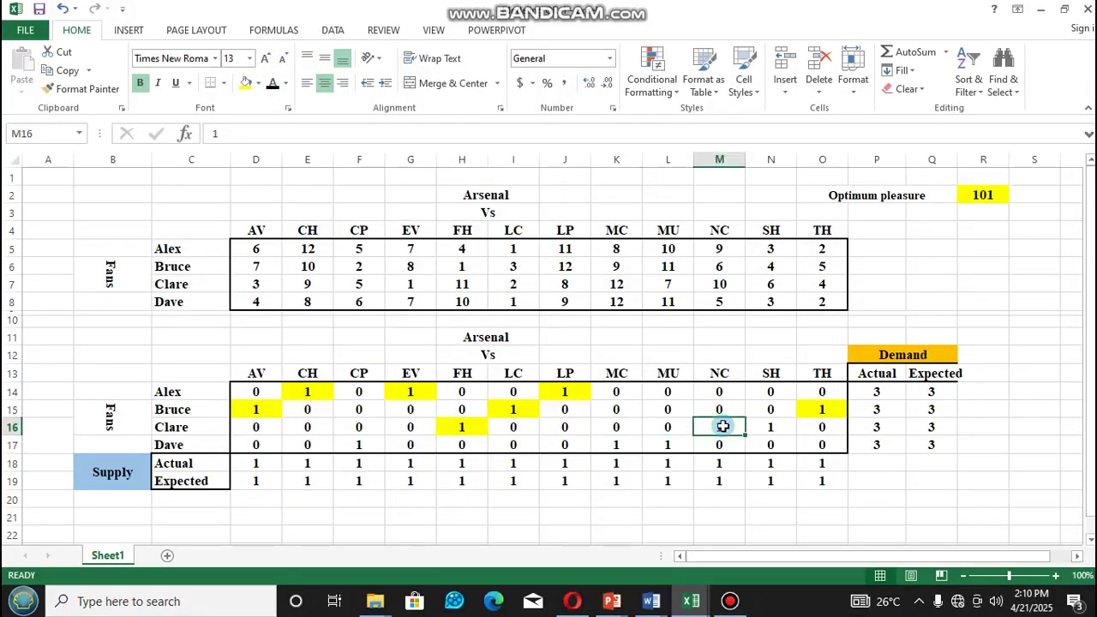
click(245, 83)
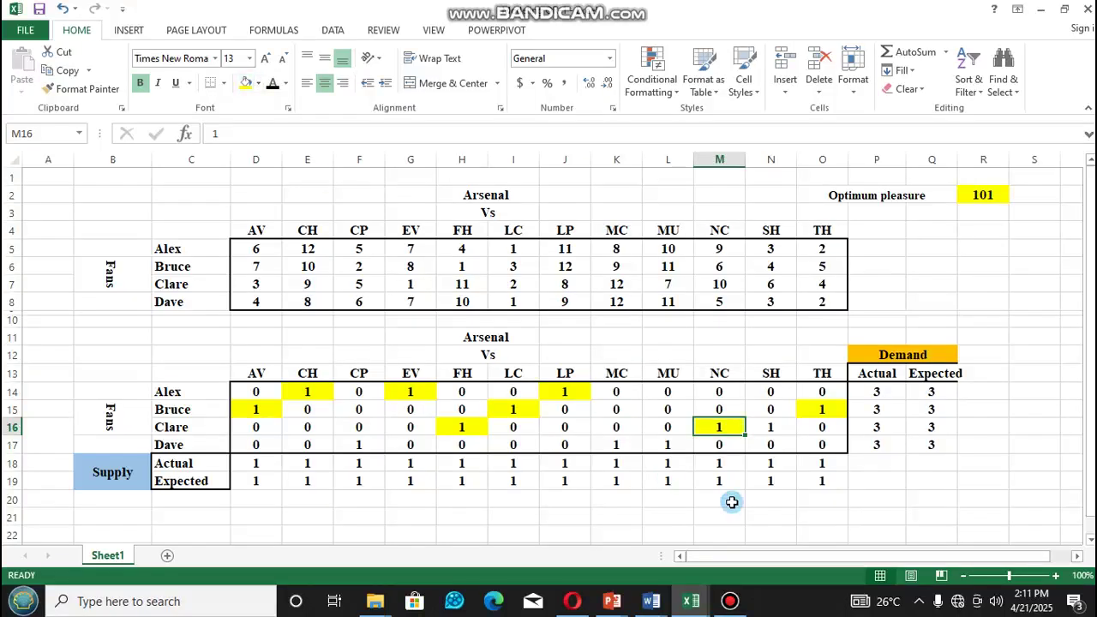
click(773, 428)
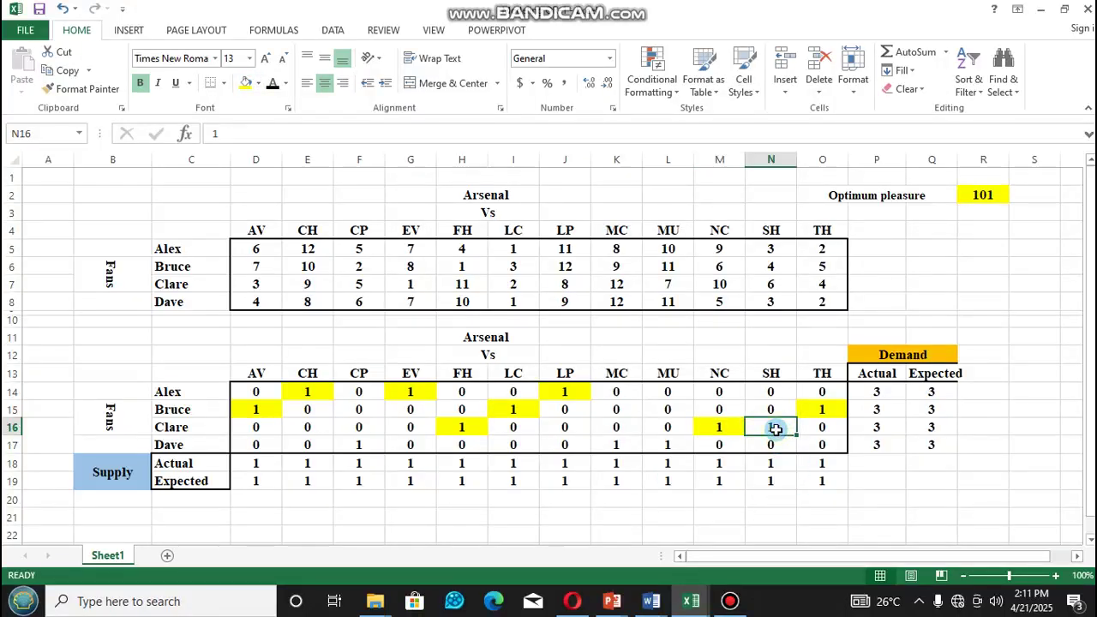
click(245, 83)
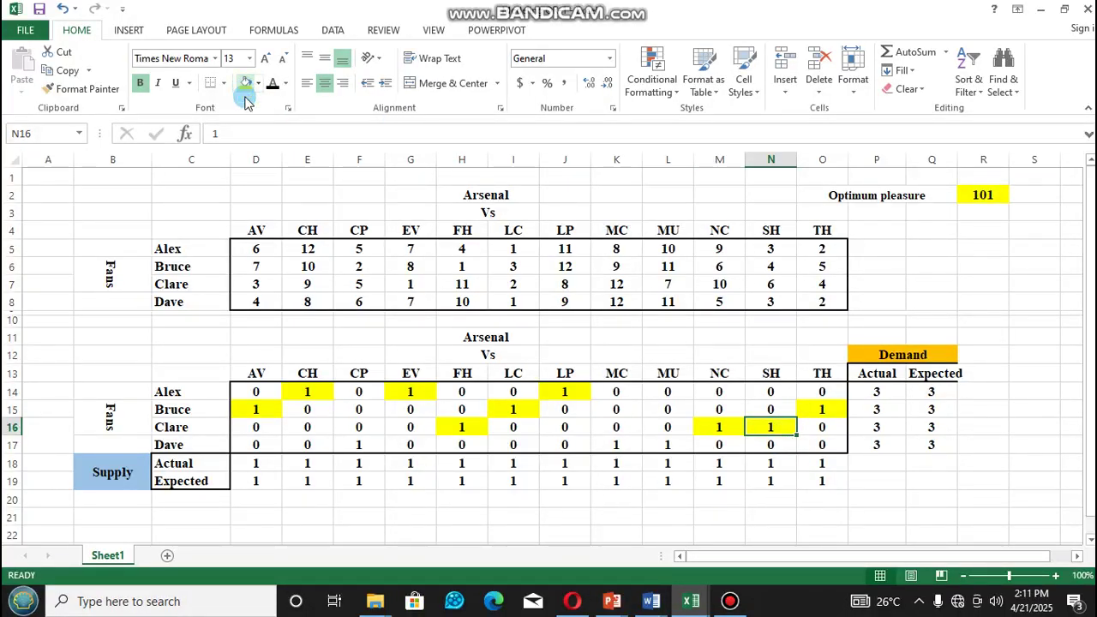
Step: Highlight the fourth fan's assigned matches in row 17 (F17, K17 and L17, under CP, MC and MU) in yellow
click(360, 444)
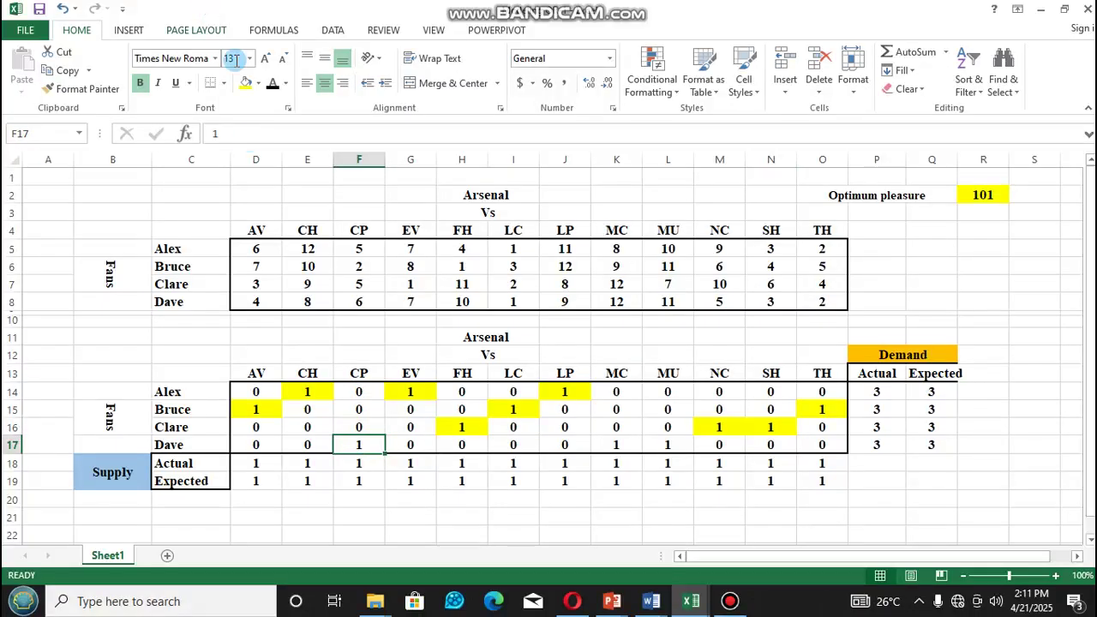
click(245, 85)
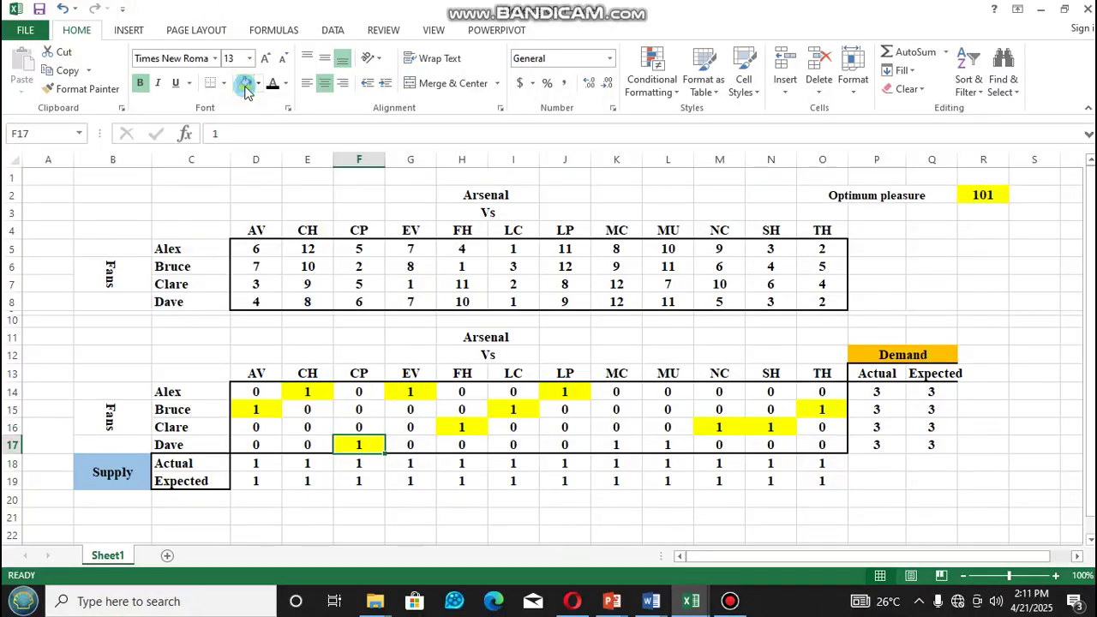
click(618, 445)
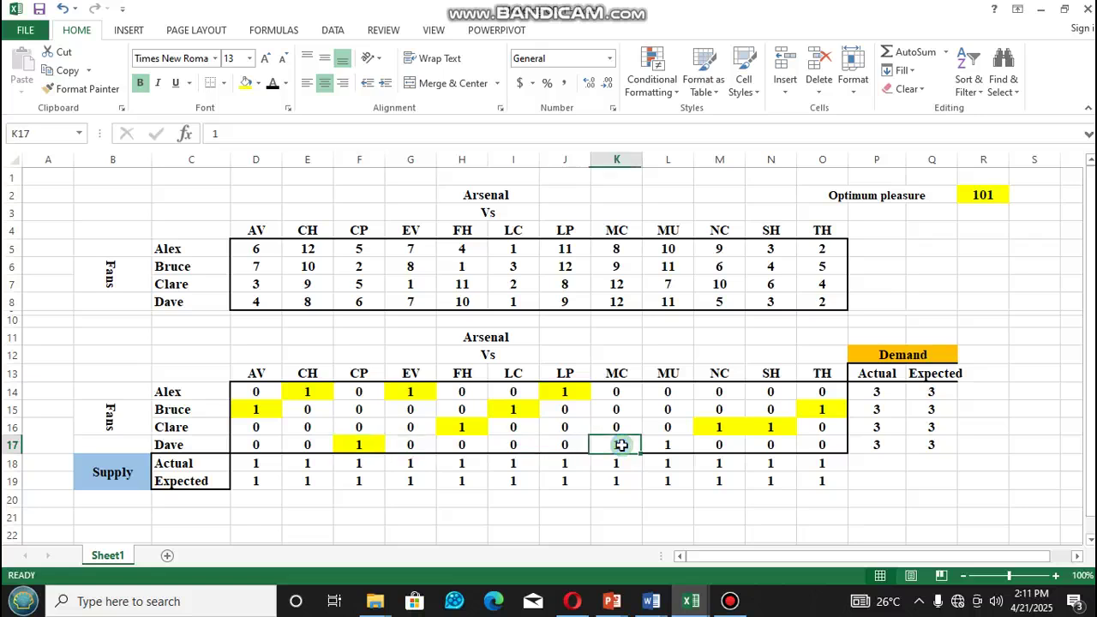
click(245, 85)
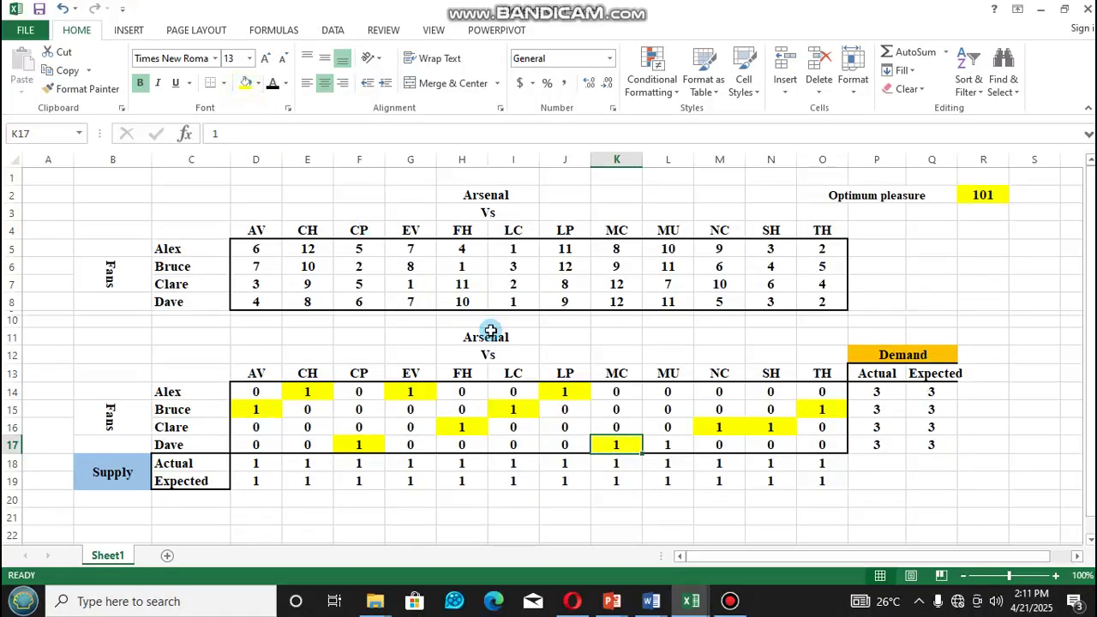
click(677, 445)
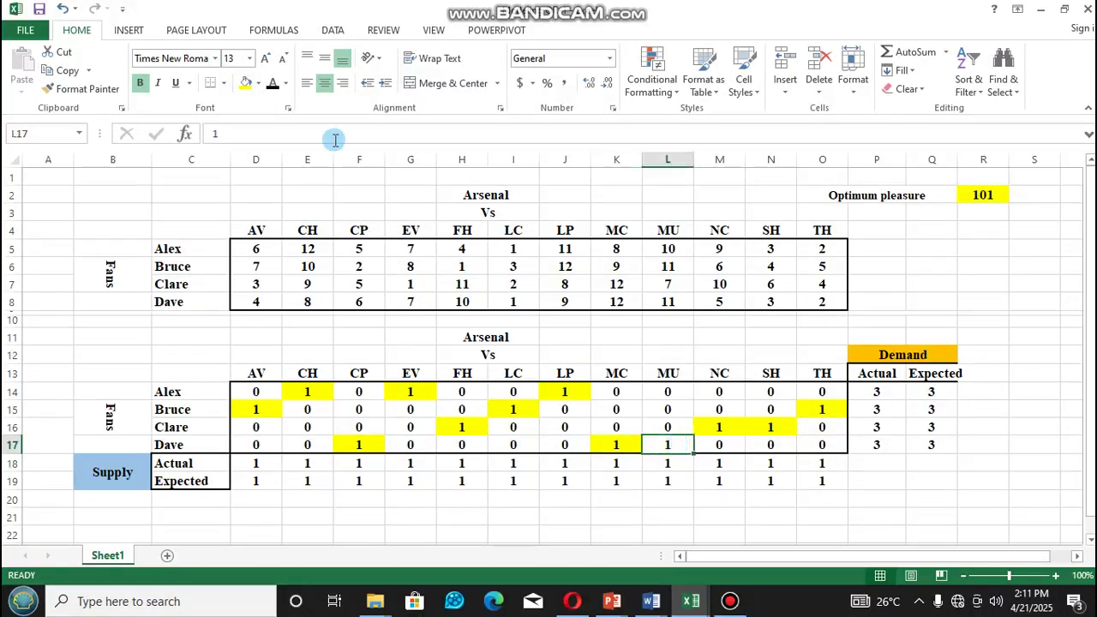
click(245, 85)
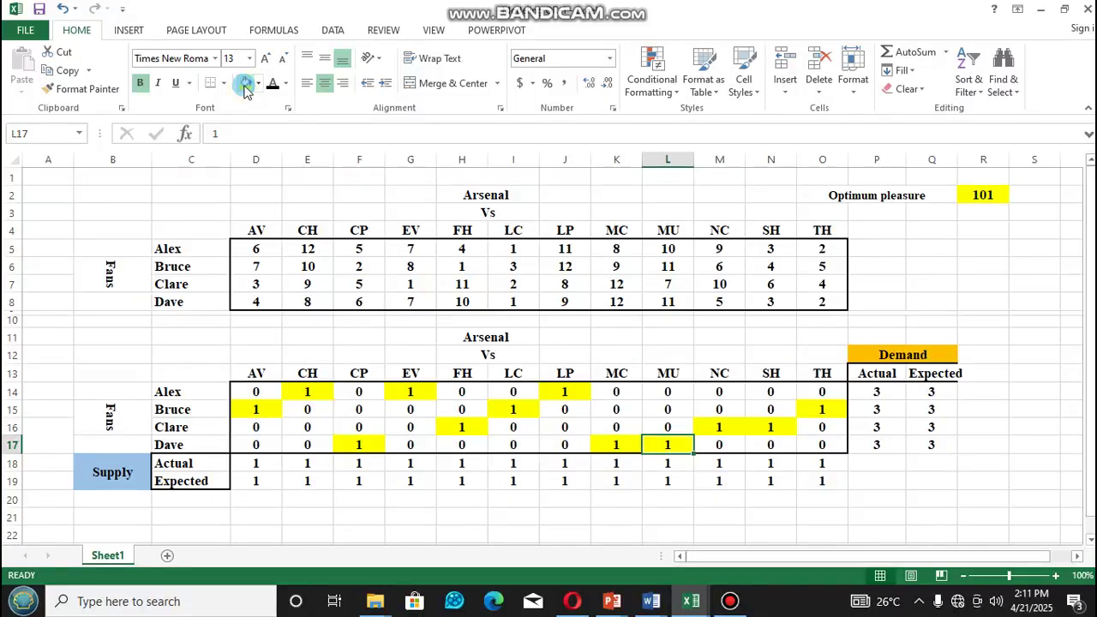
click(435, 511)
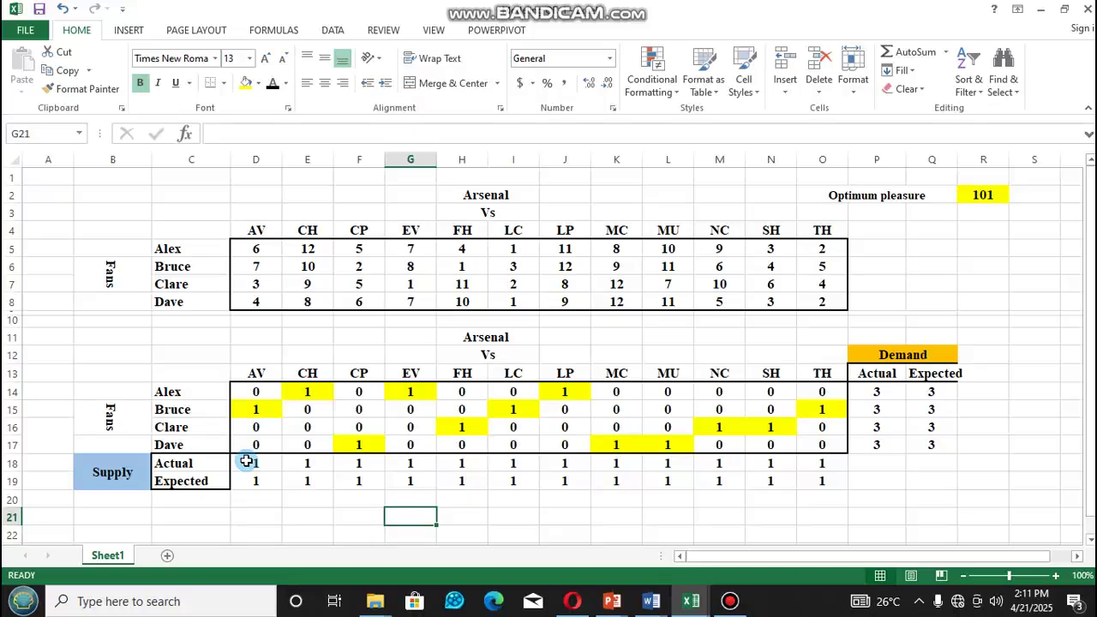
click(985, 196)
mouse_move(580, 21)
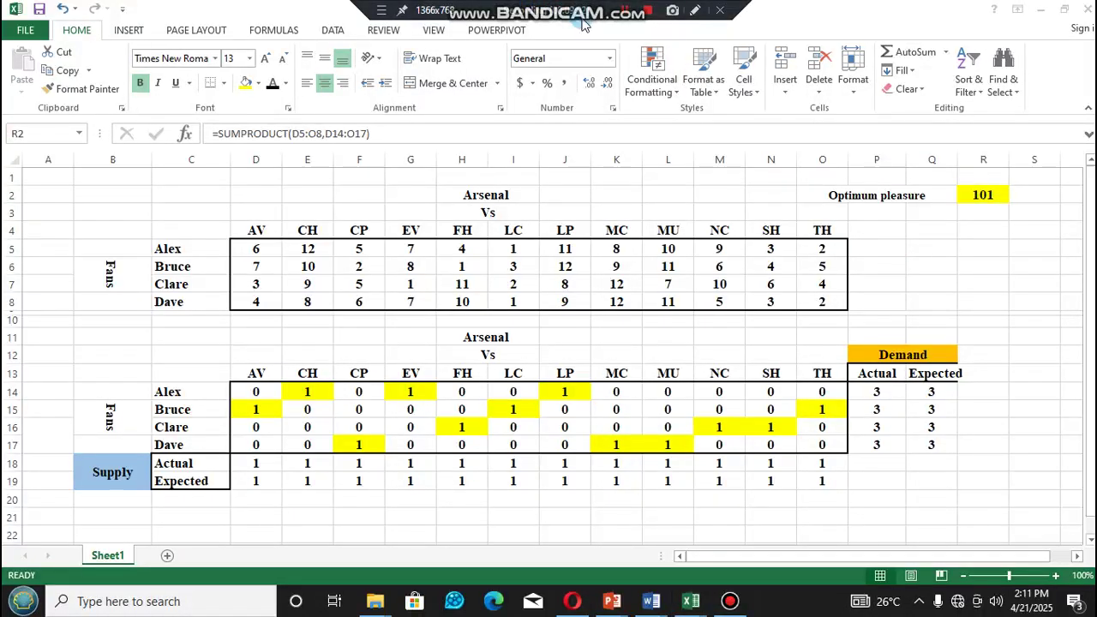
click(965, 277)
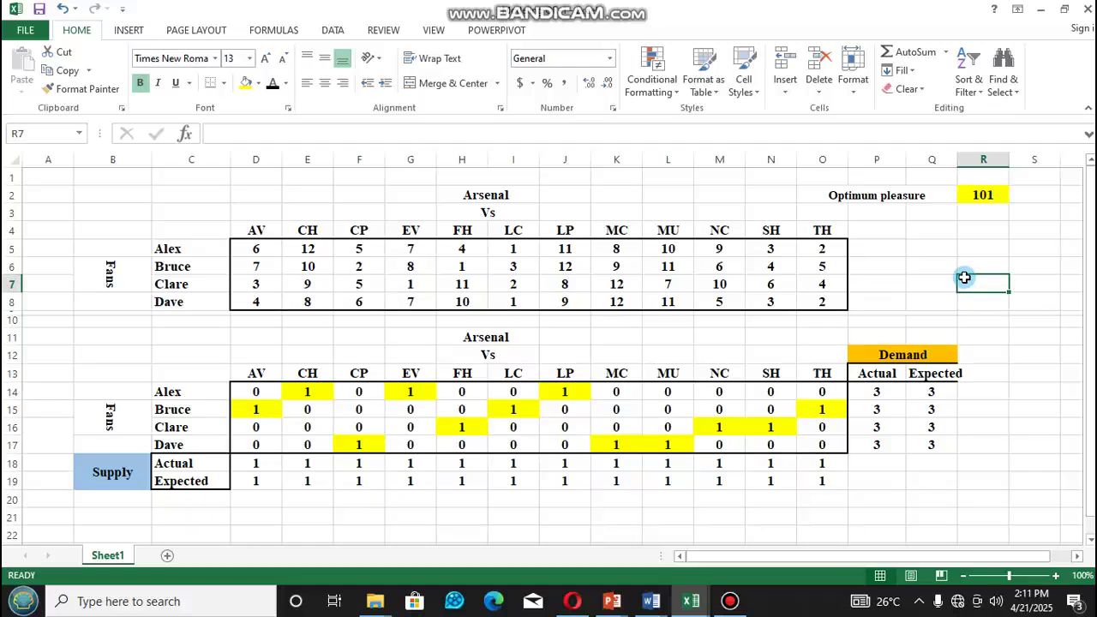
mouse_move(573, 7)
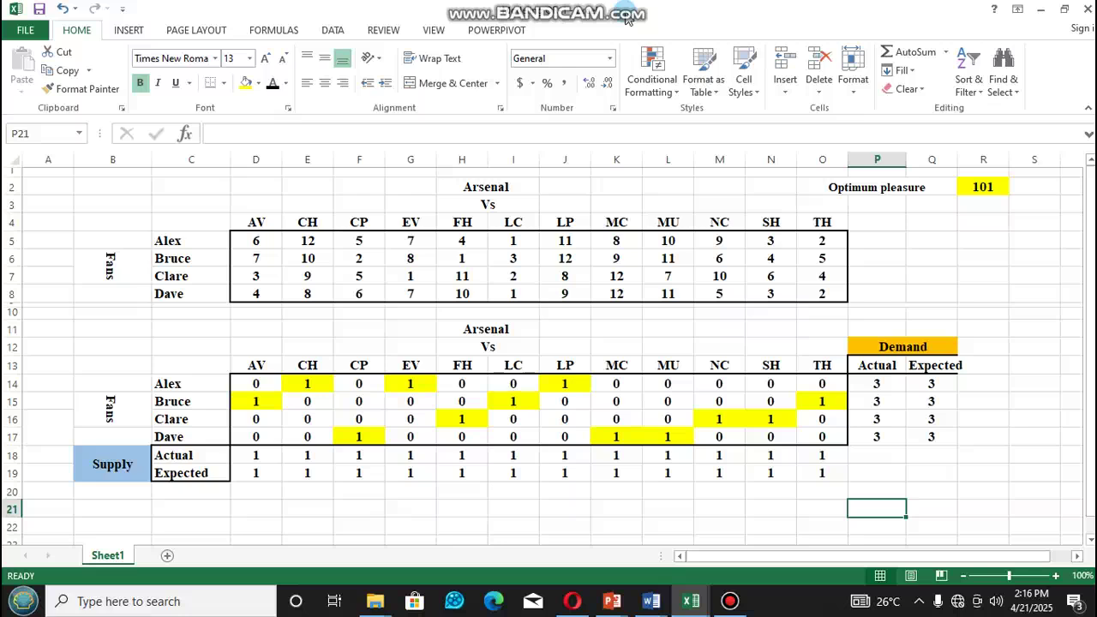
click(876, 159)
click(1007, 220)
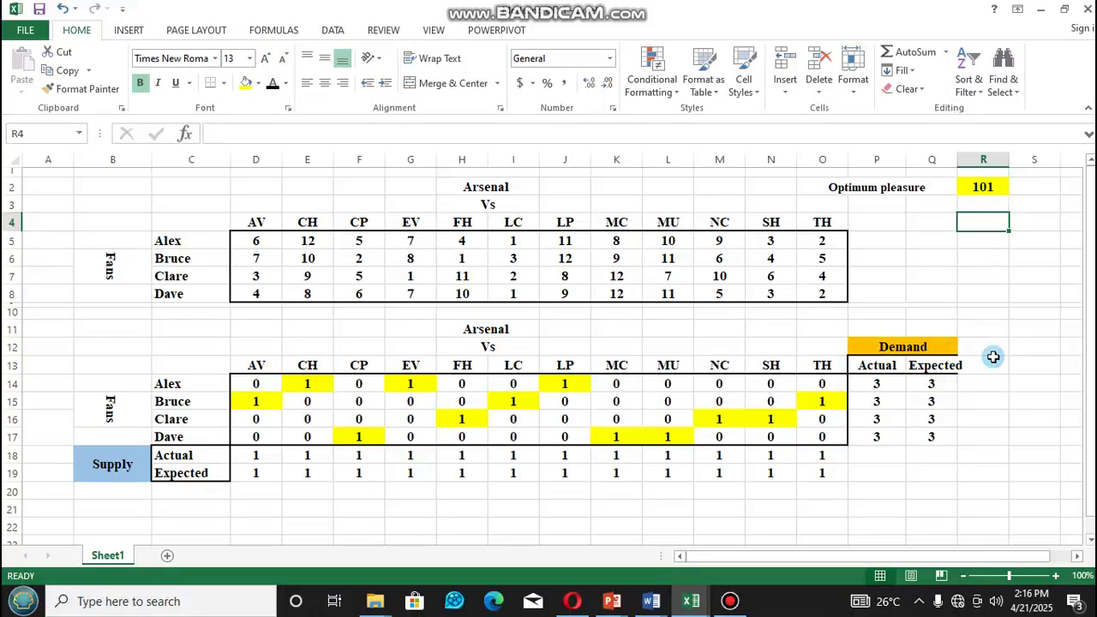
click(911, 479)
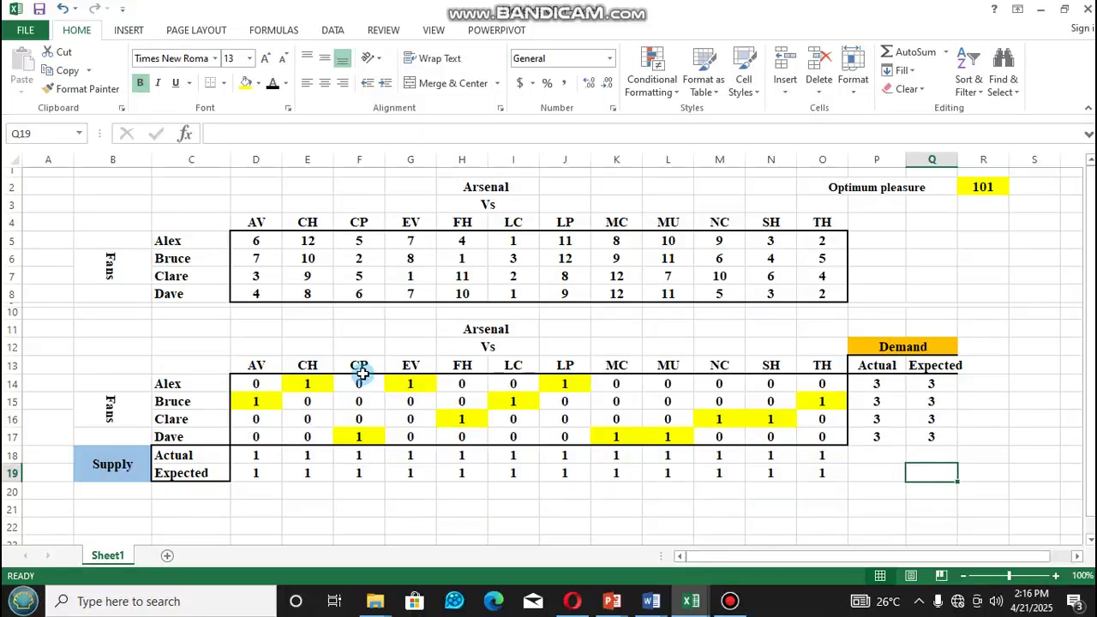
Step: Compare the third fan's highest ratings in row 7 (MC, FH and NC) with the matches assigned in row 16
click(613, 278)
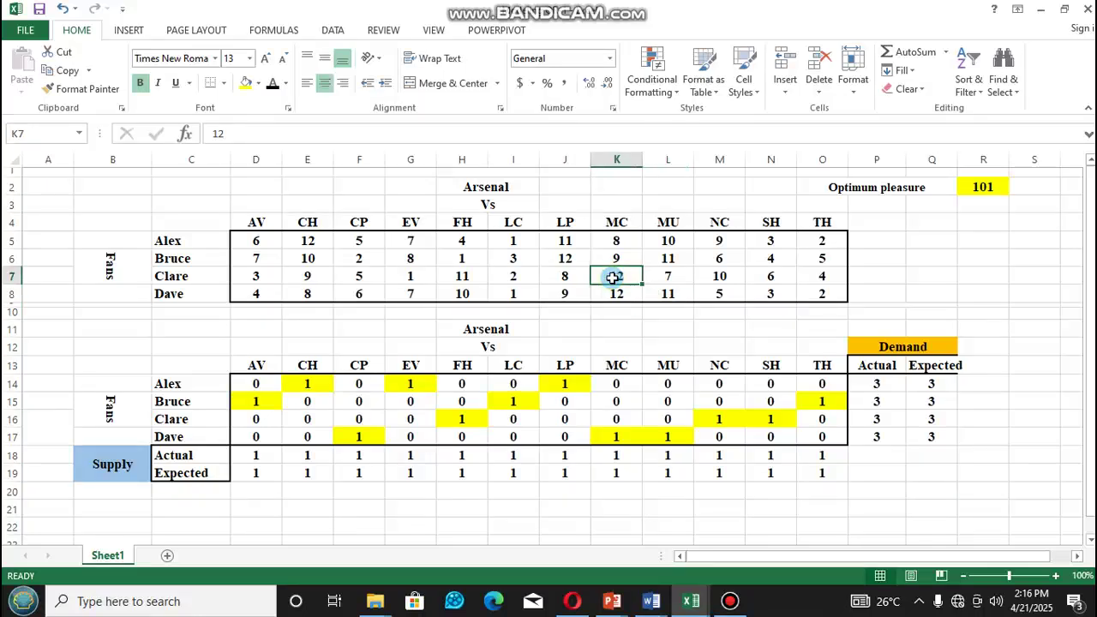
click(455, 276)
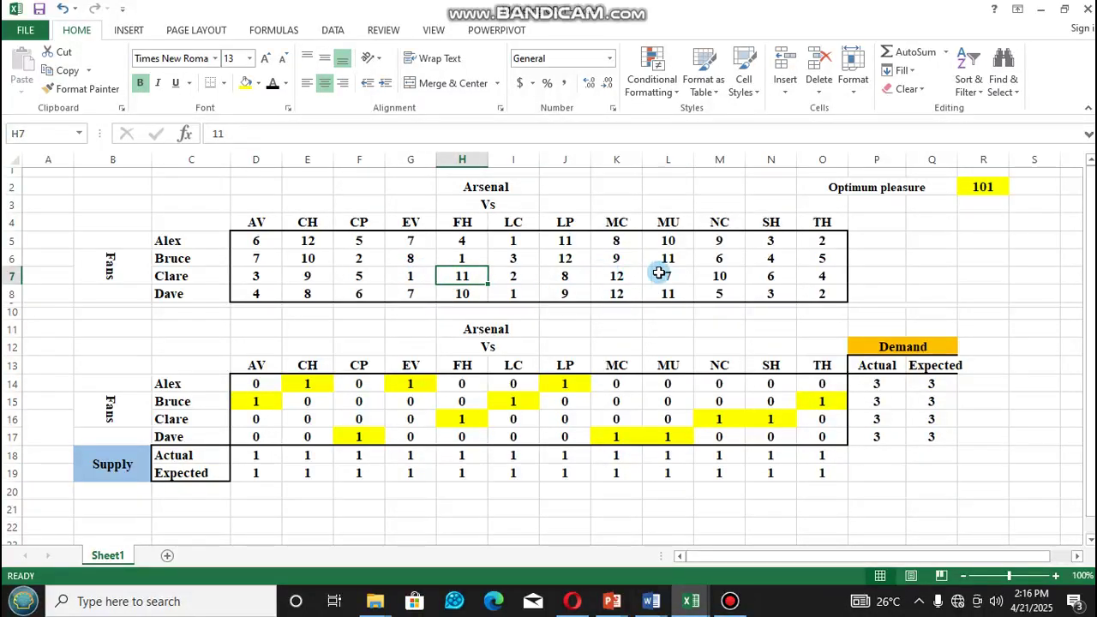
click(719, 275)
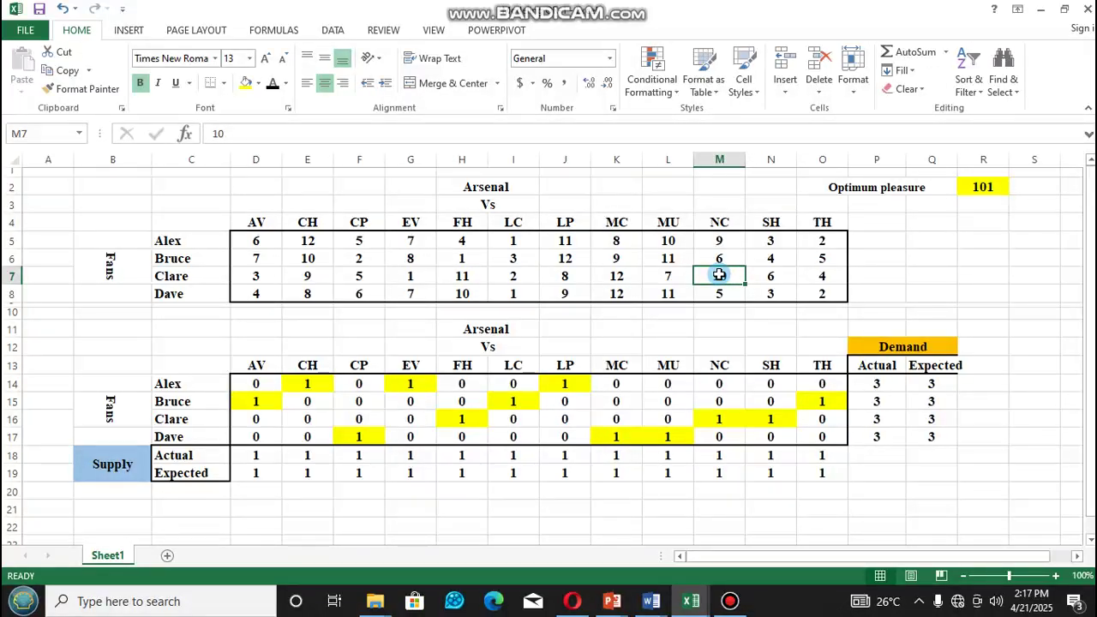
click(466, 421)
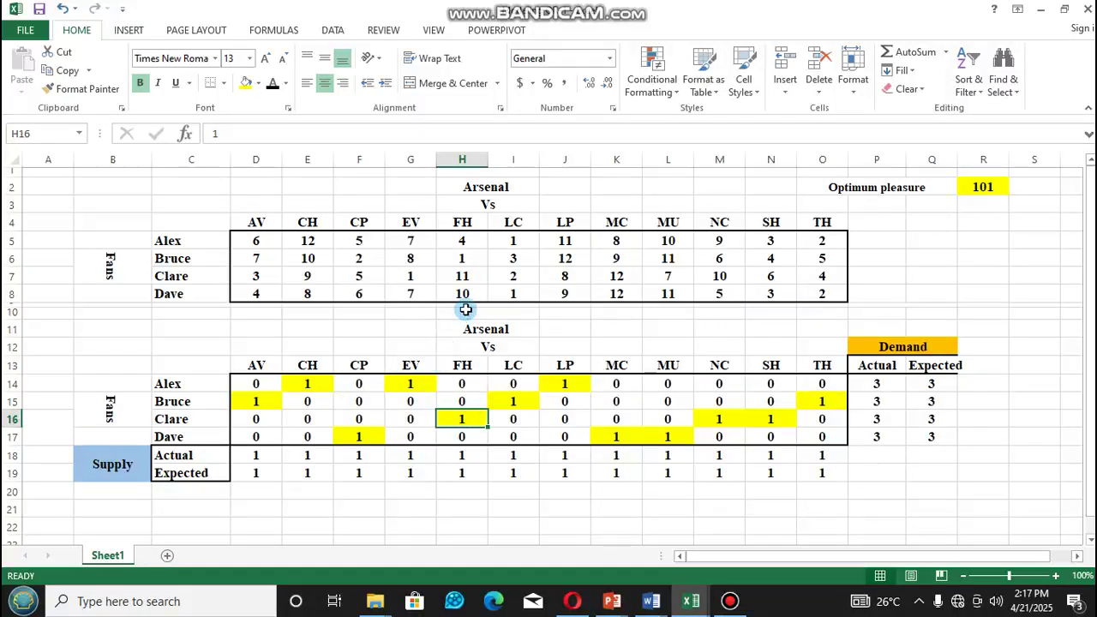
click(773, 418)
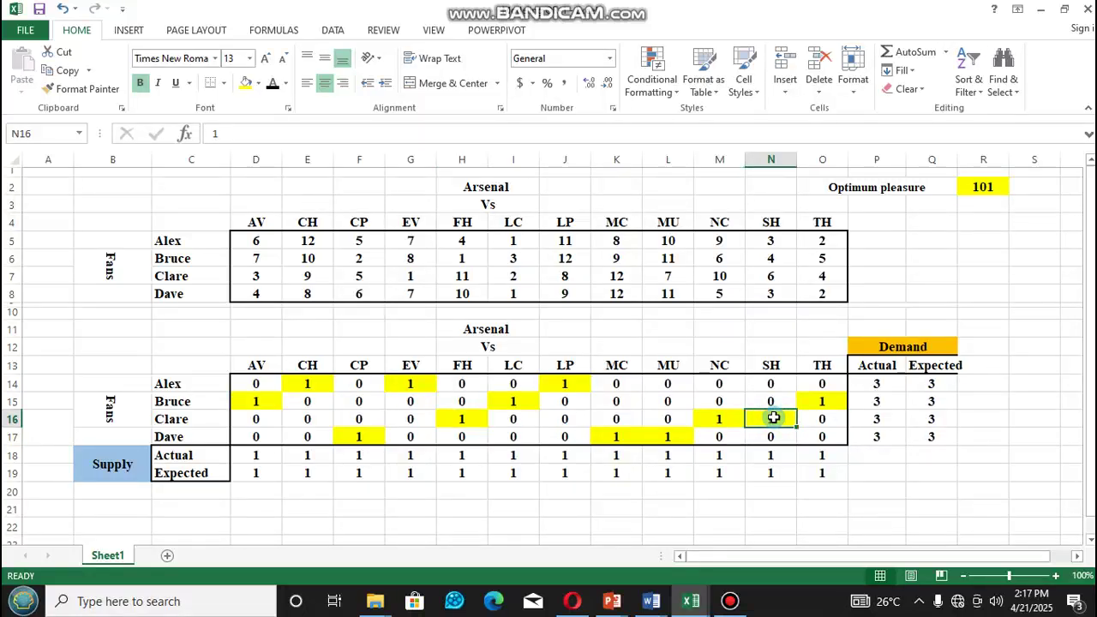
click(777, 277)
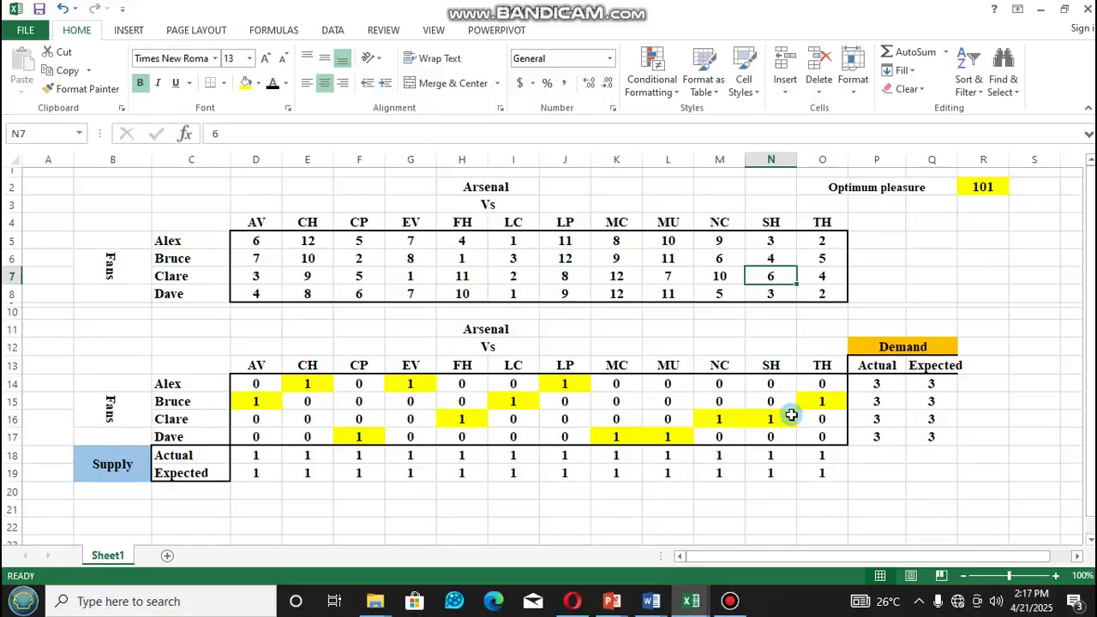
Step: Label cell P20, below the demand table, with the third fan's name in capitals
click(865, 491)
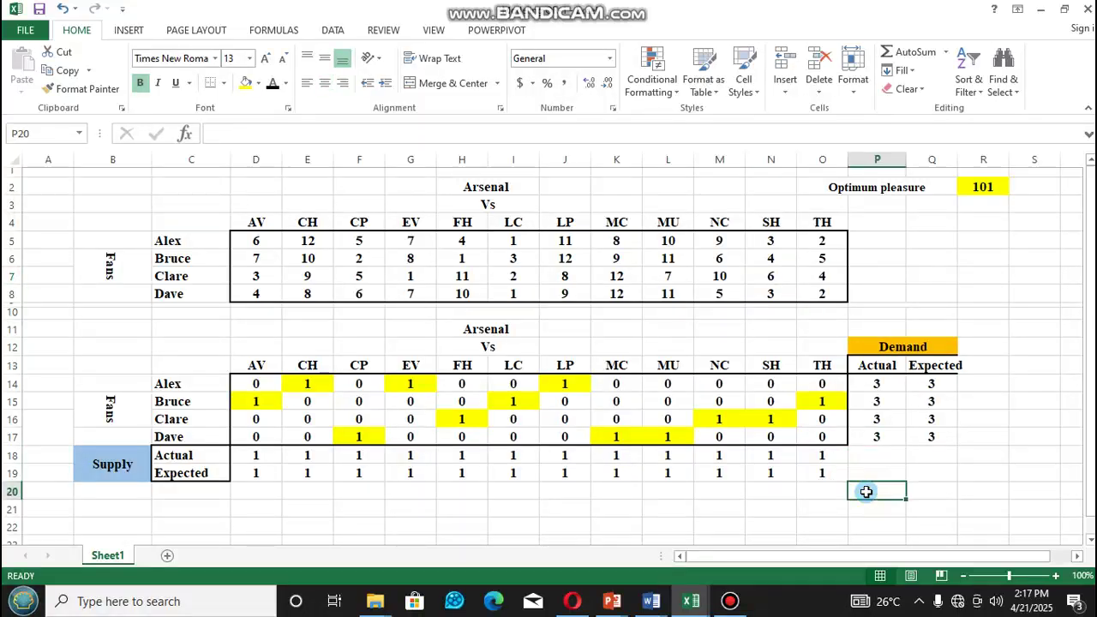
key(Caps_Lock)
text(CARE)
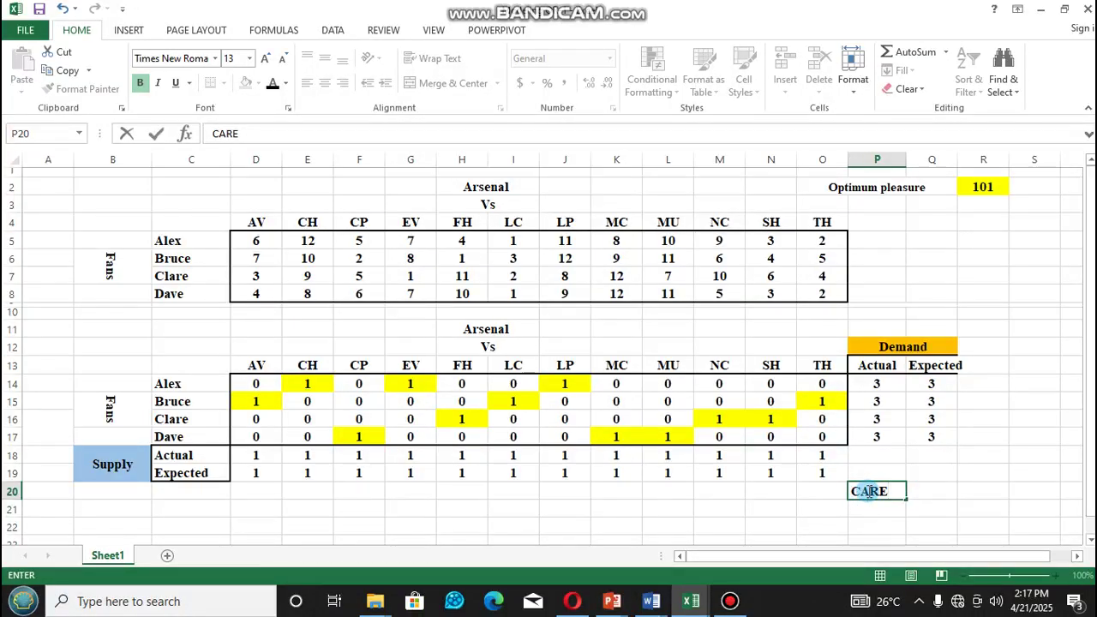
click(868, 490)
text(L)
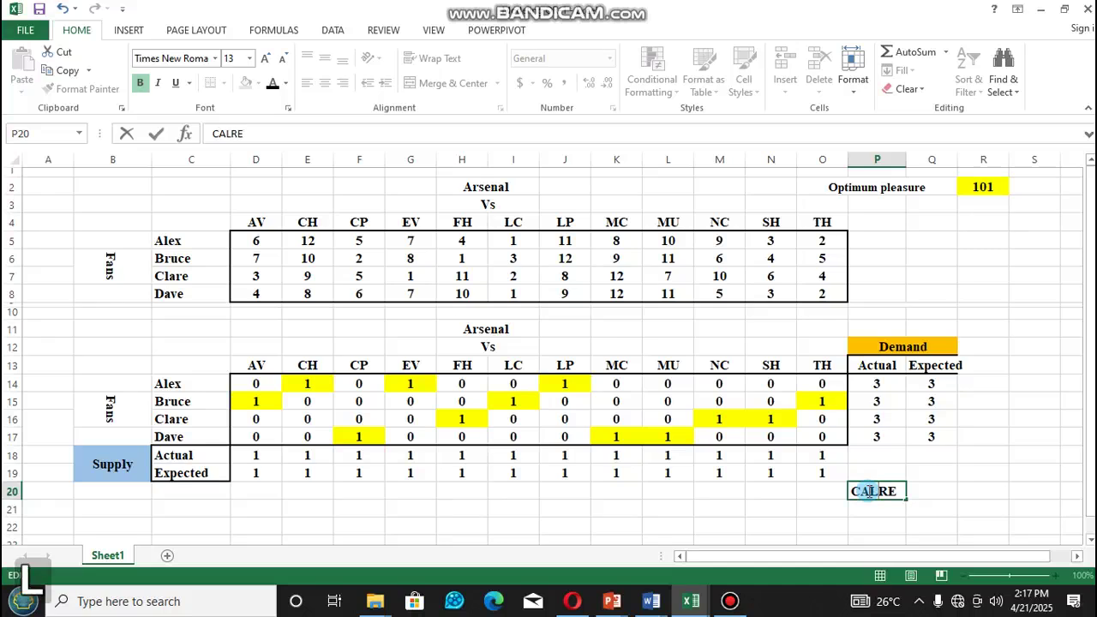
Step: Enter the column heading Actual in cell Q19, above and beside the third fan's label
click(922, 474)
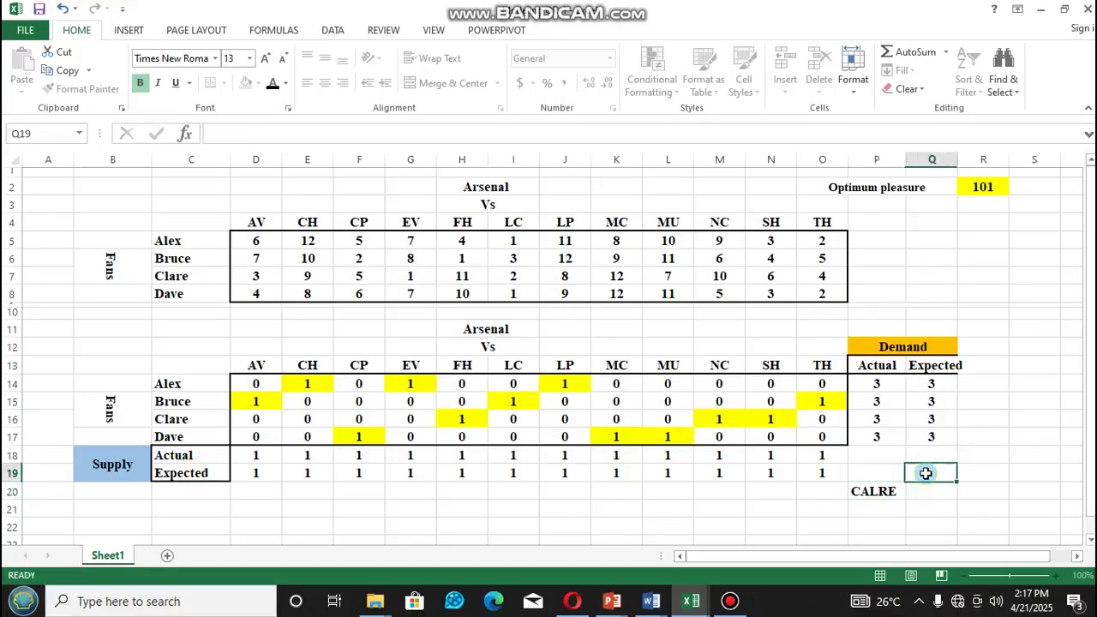
key(Caps_Lock)
text(a)
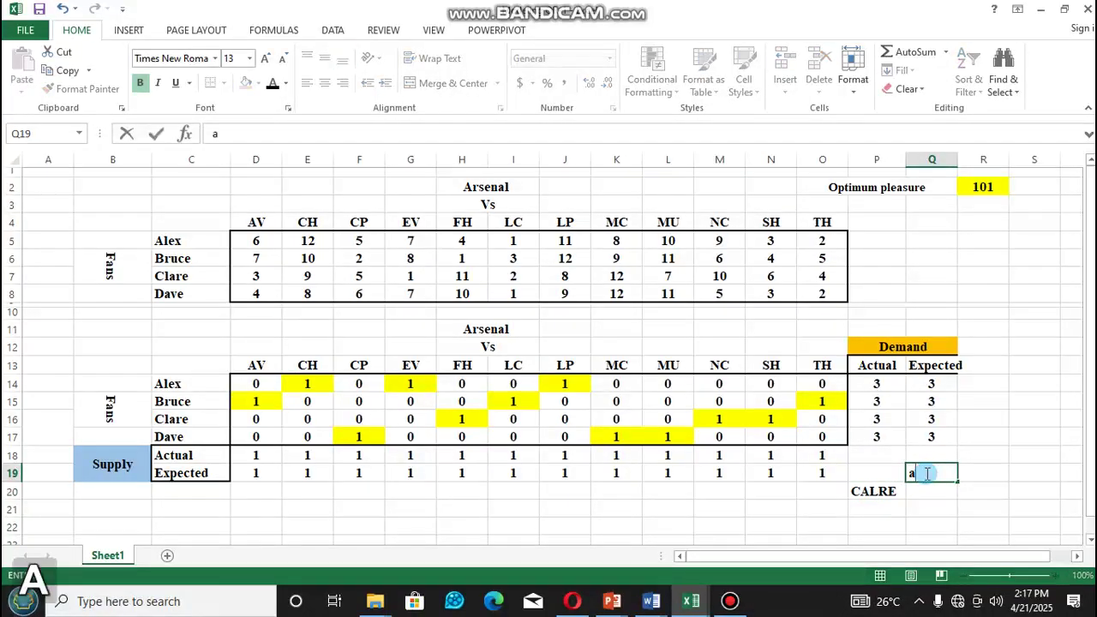
key(Caps_Lock)
text(Ac)
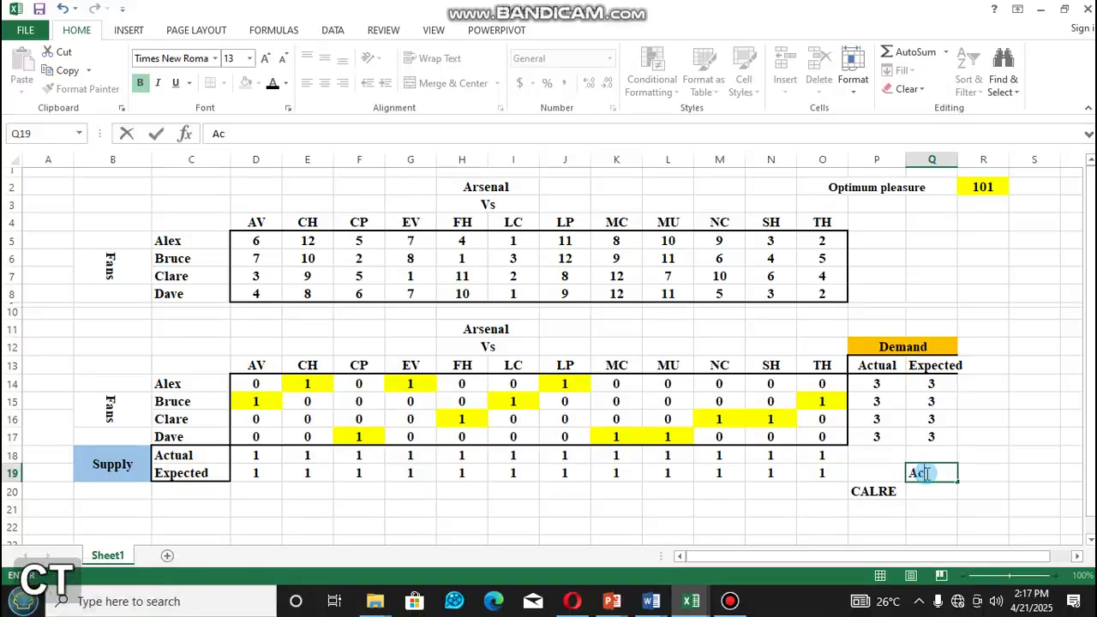
text(tual)
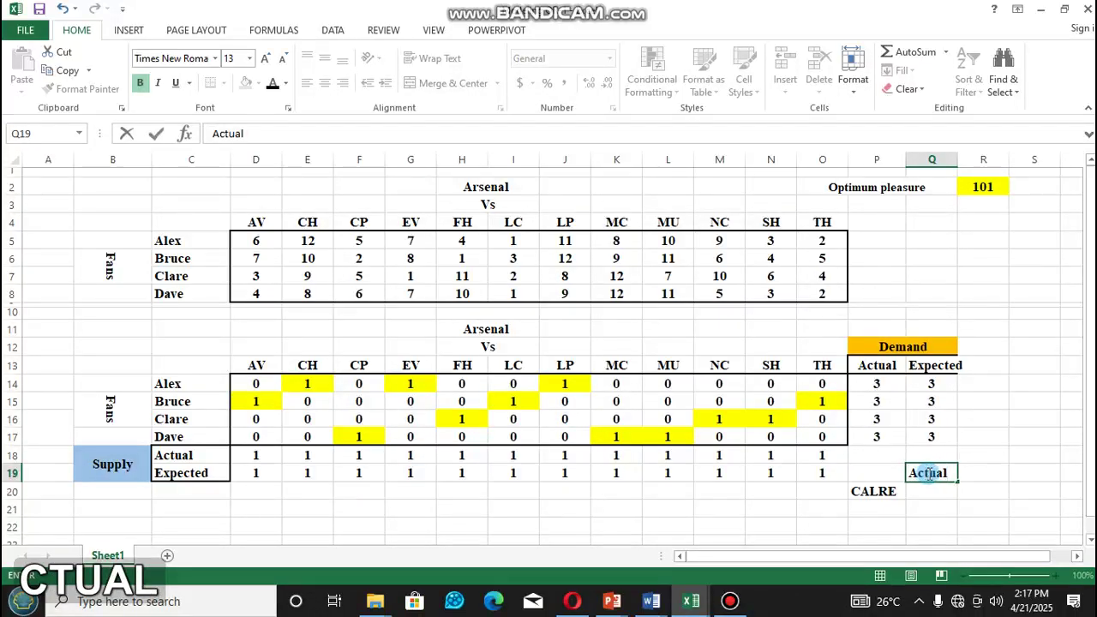
Step: Enter the column heading Expected in cell R19, beside the Actual heading
click(985, 473)
key(Caps_Lock)
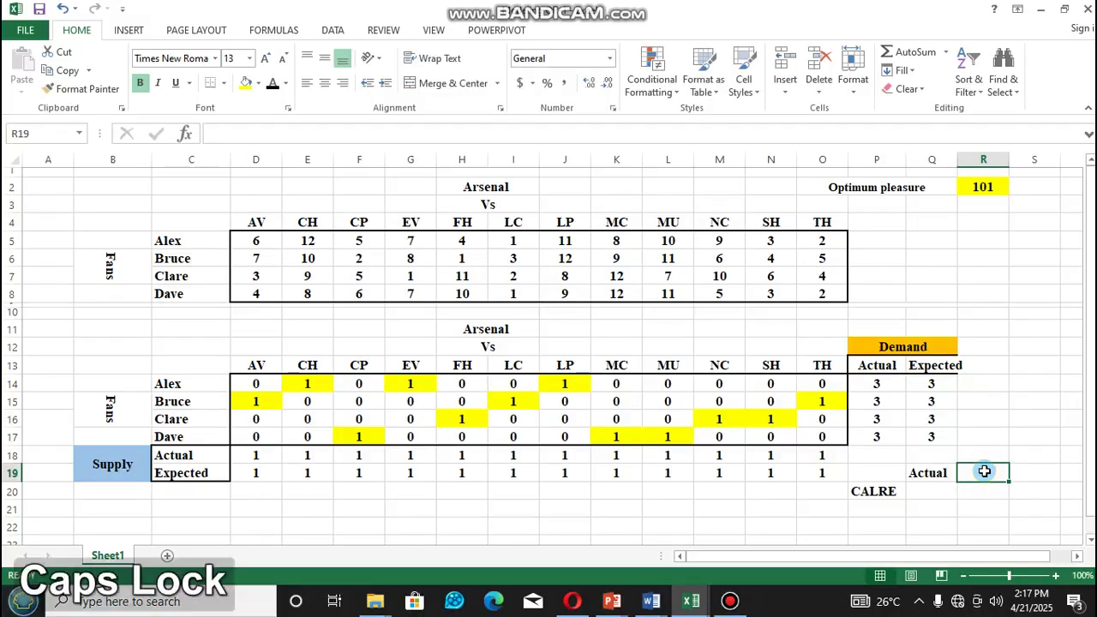
text(EX)
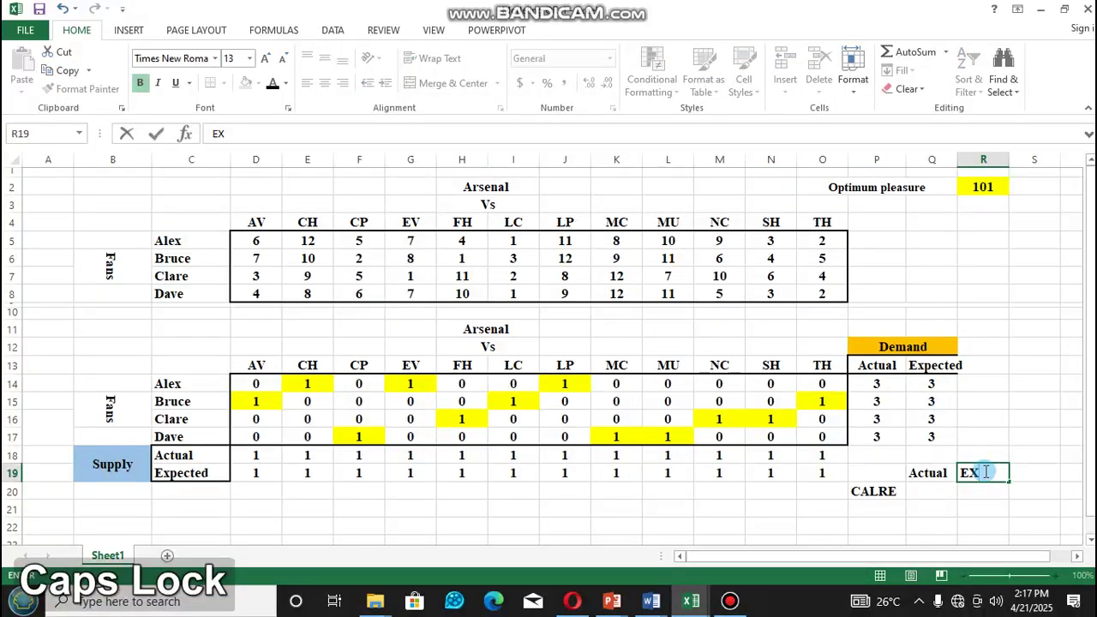
key(BackSpace)
text(xp)
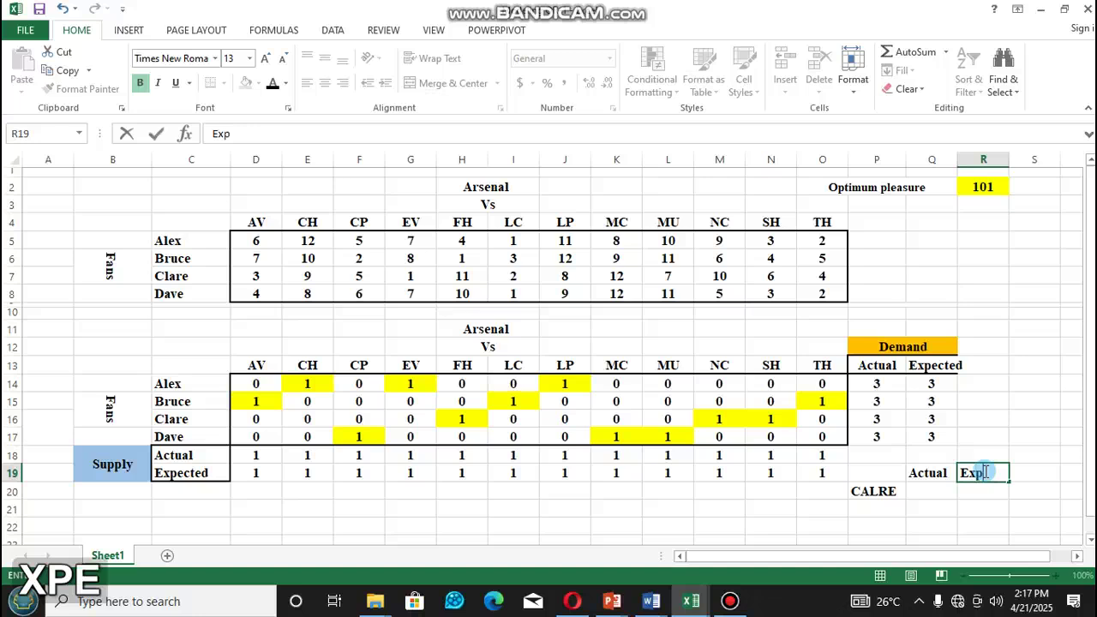
text(ected)
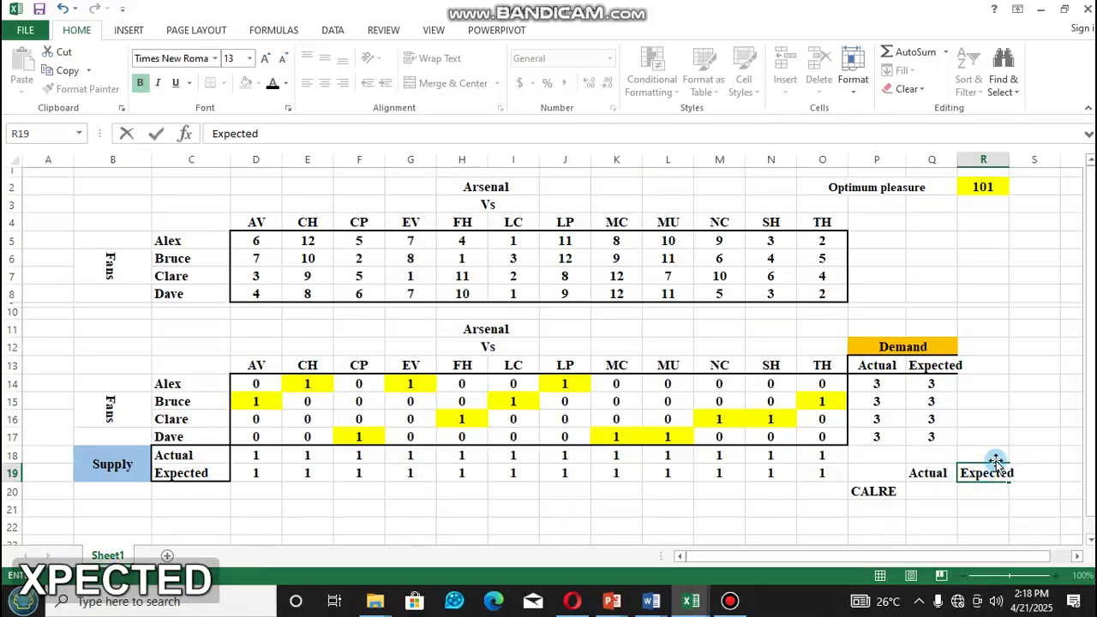
click(990, 440)
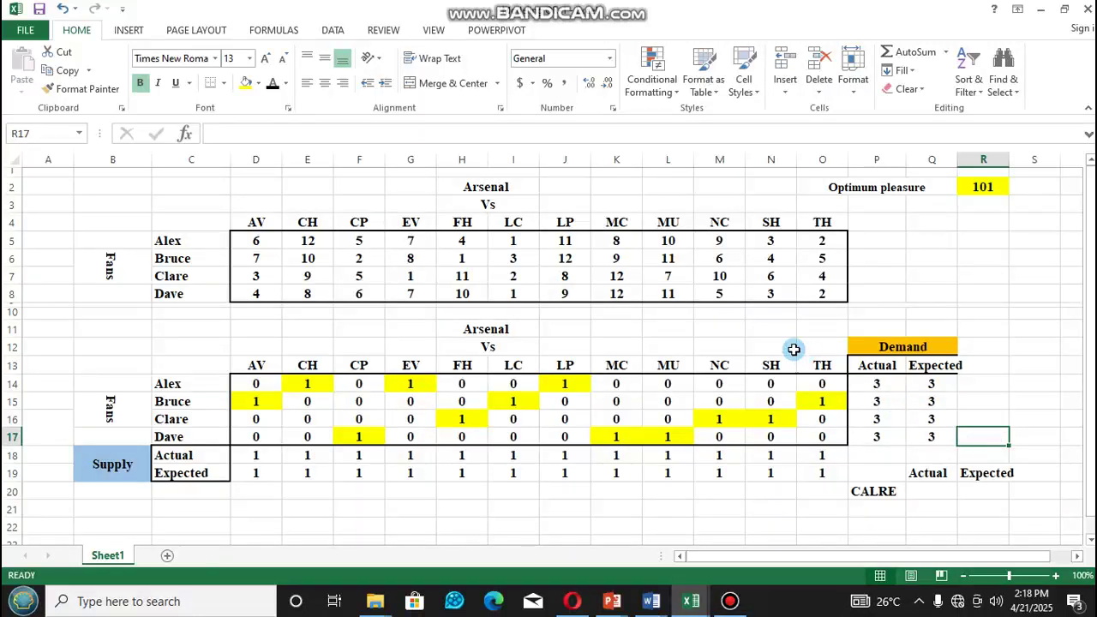
Step: Review the third fan's three highest ratings in K7, H7 and M7 to work out the expected total for R20
click(632, 277)
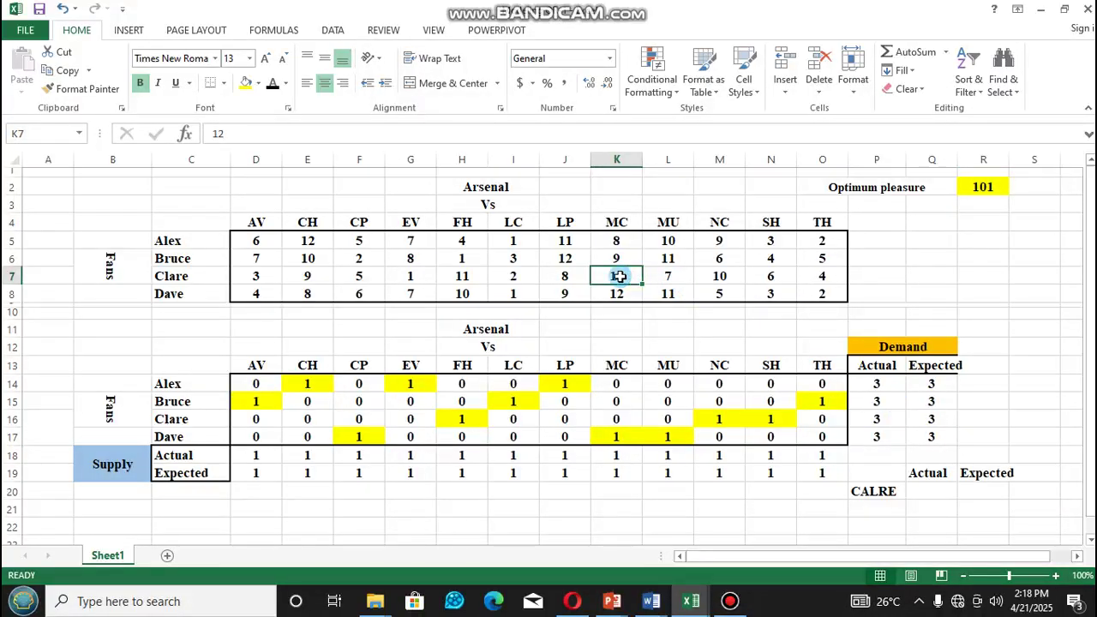
click(452, 271)
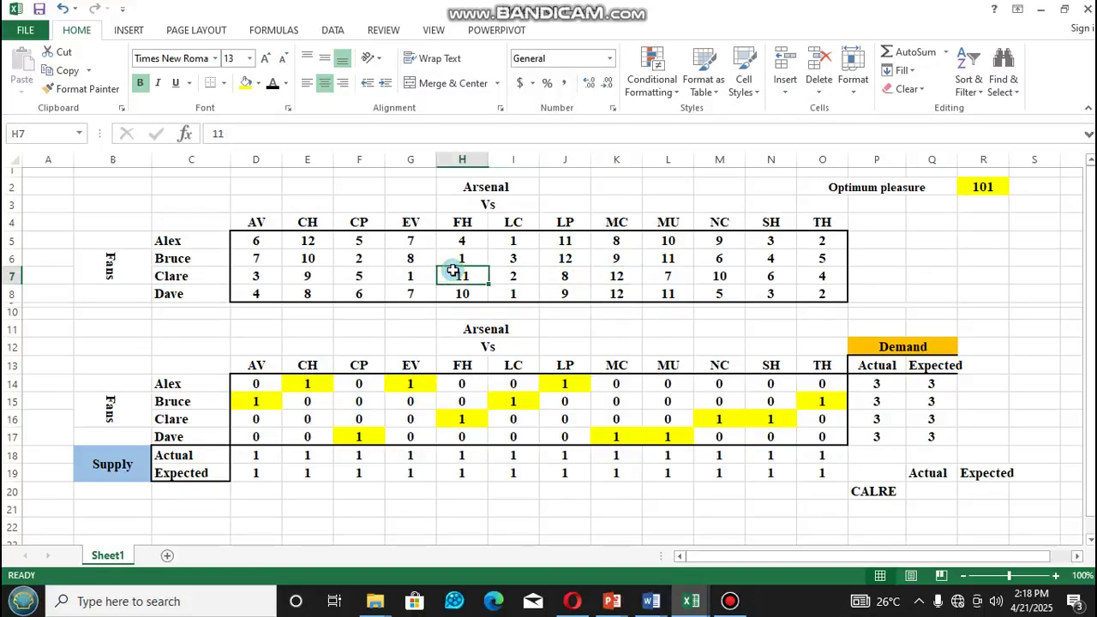
click(730, 272)
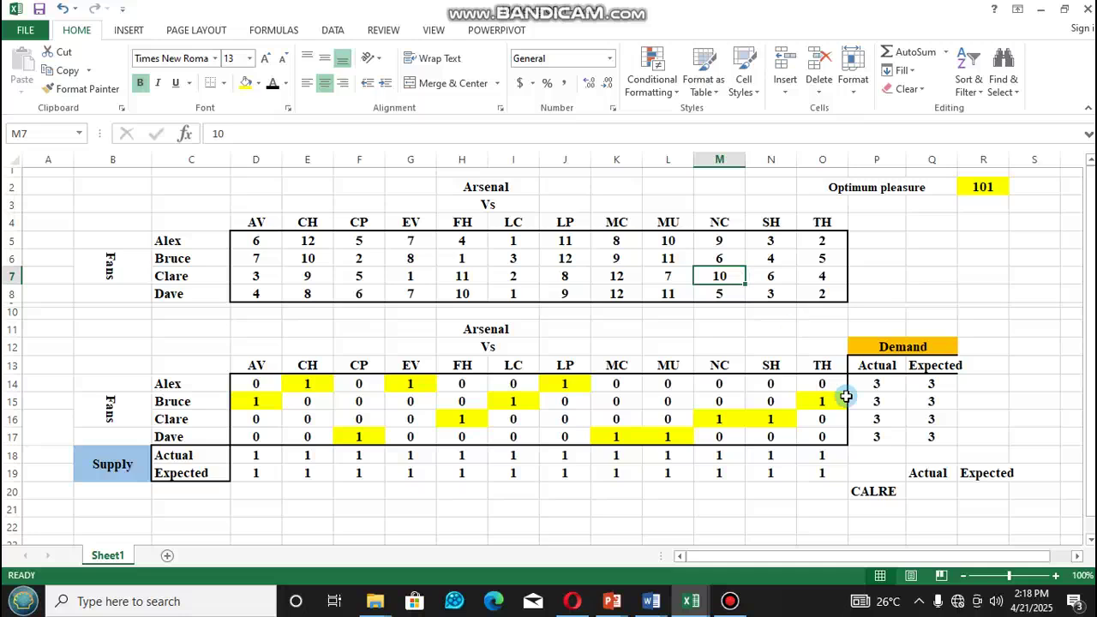
click(987, 491)
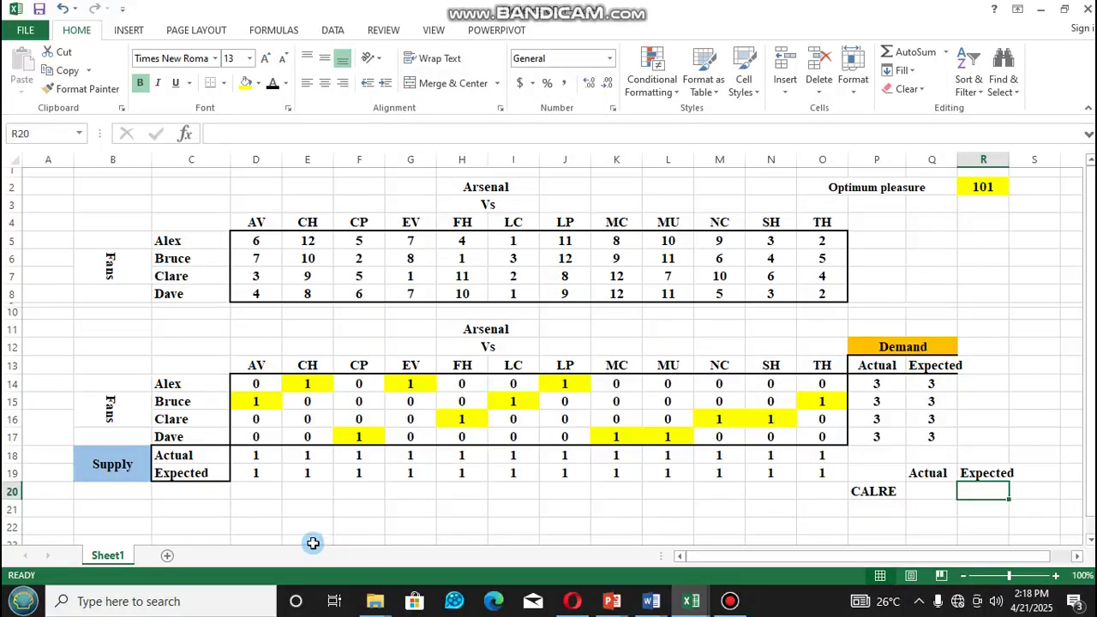
Step: Create a copy of Sheet1 at the end of the Modeling OR-1.xlsx workbook
right_click(111, 557)
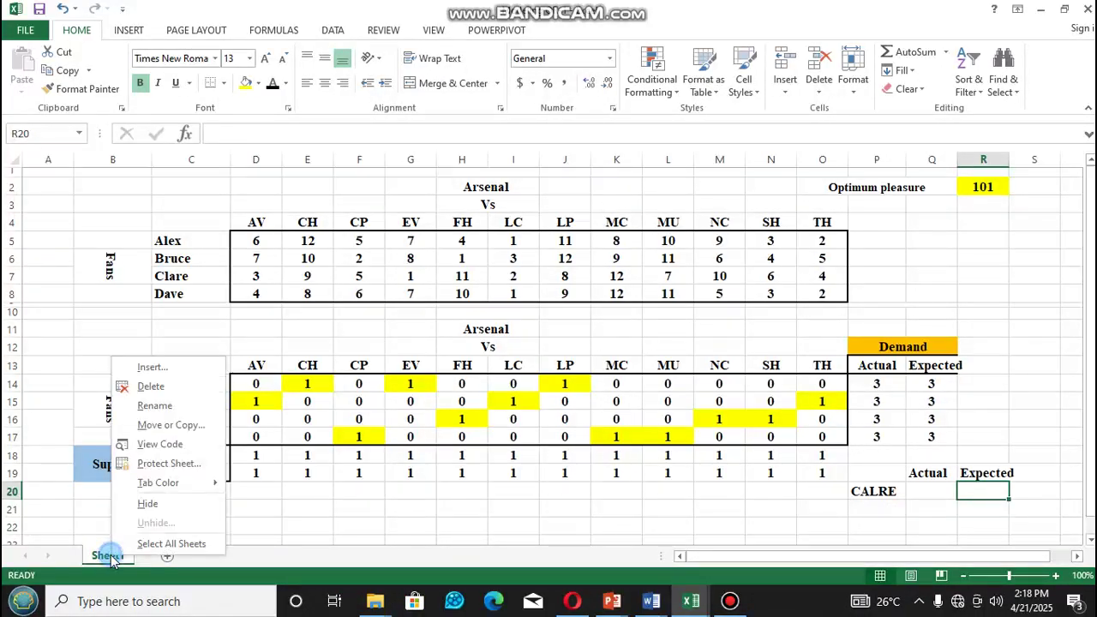
click(161, 428)
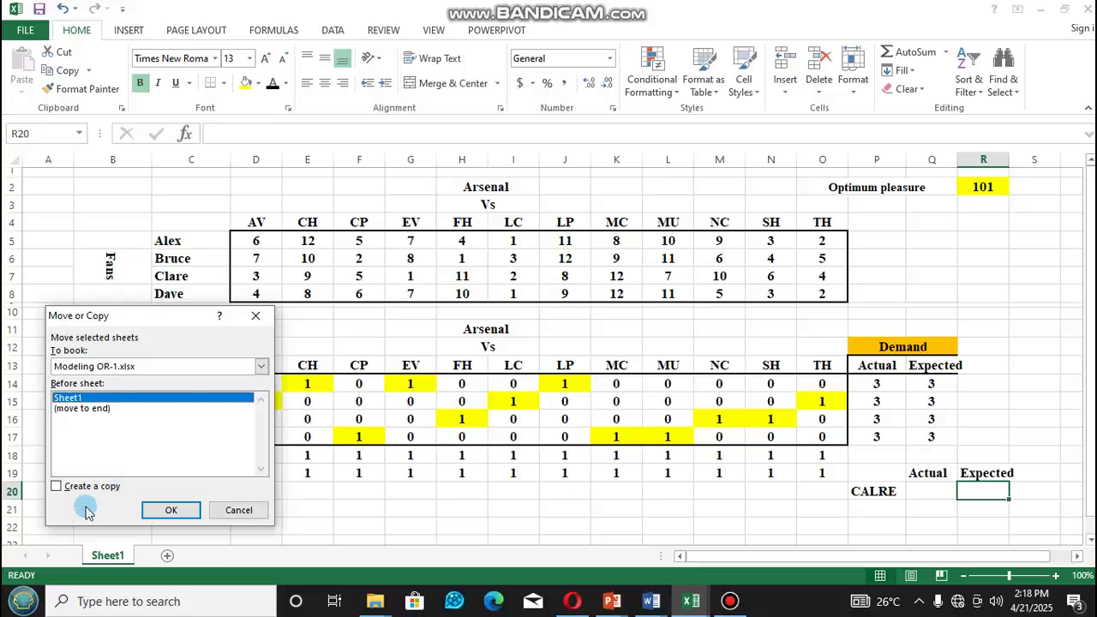
click(60, 485)
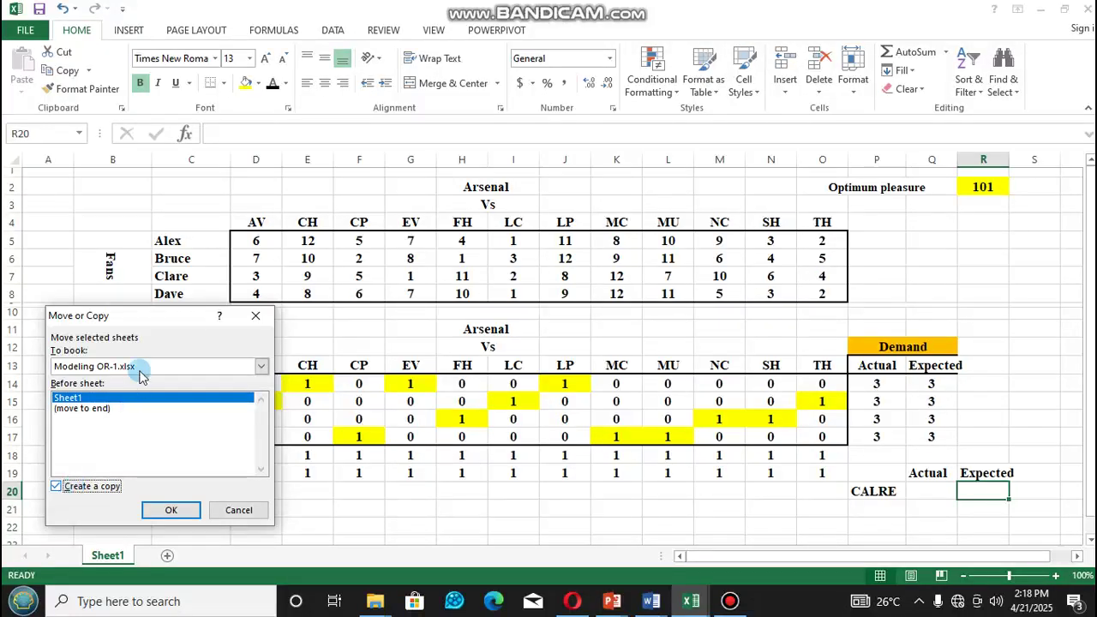
click(107, 411)
click(168, 510)
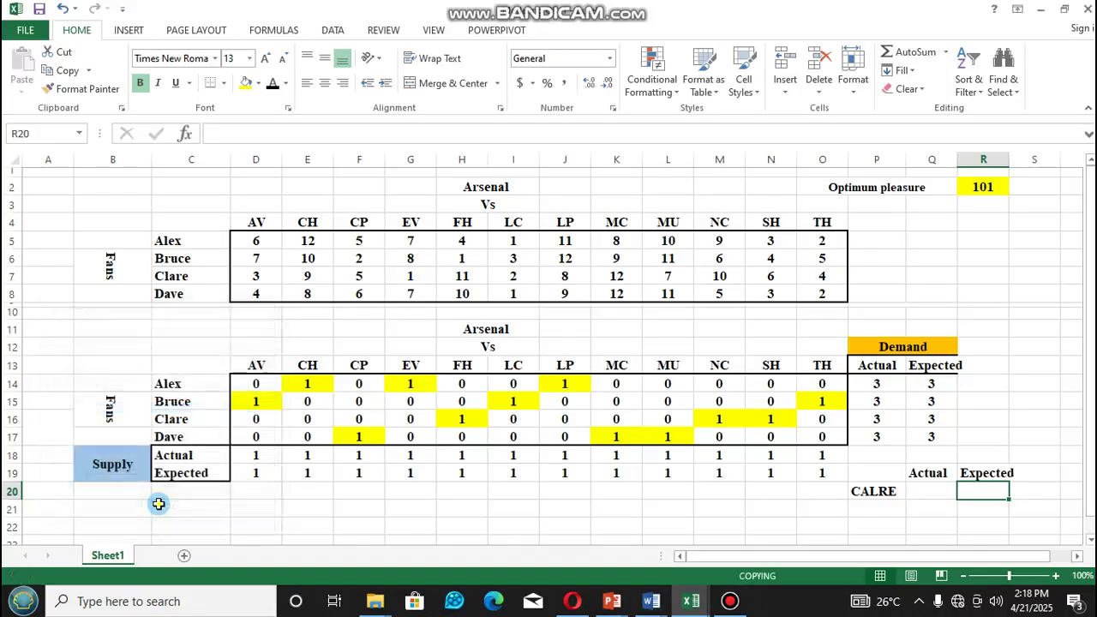
click(157, 505)
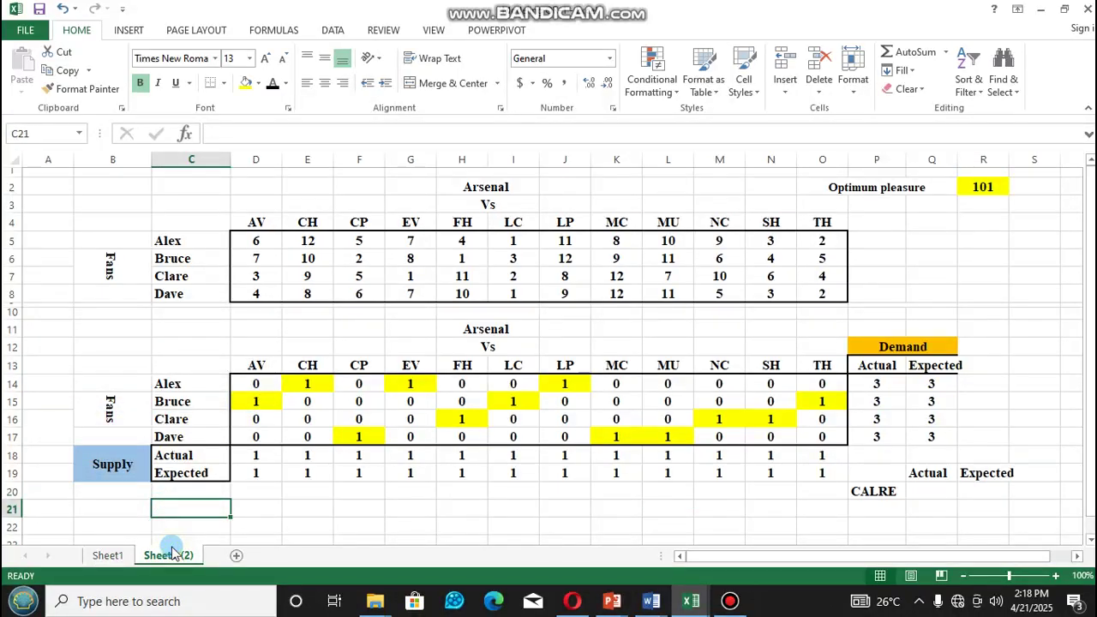
Step: Enter 33 as the third fan's expected pleasure in cell R20 of the copied sheet
click(987, 490)
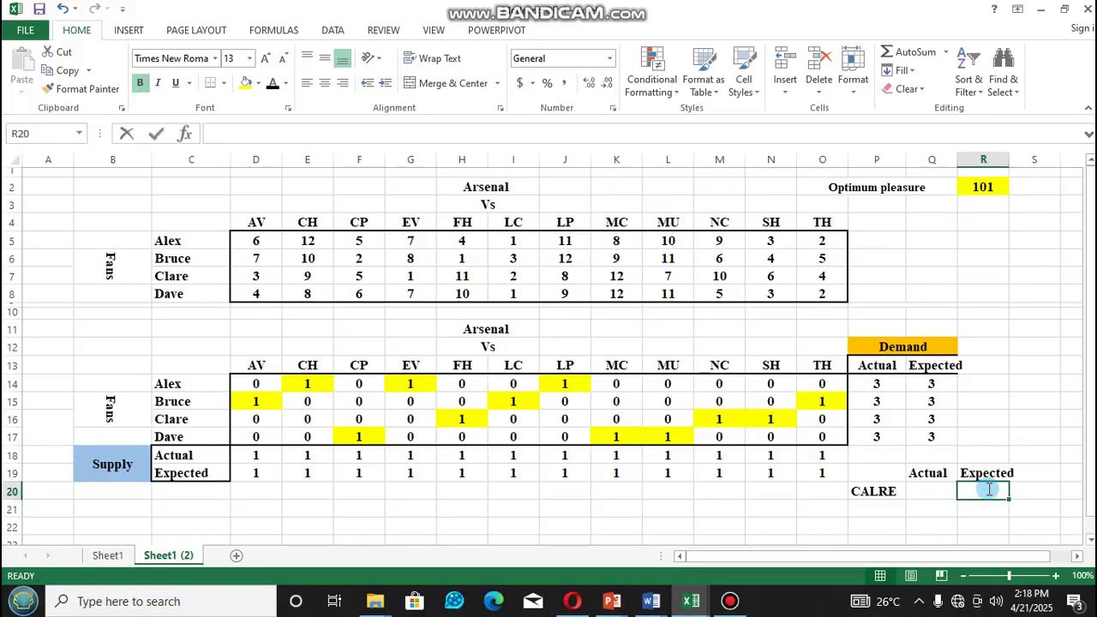
text(33)
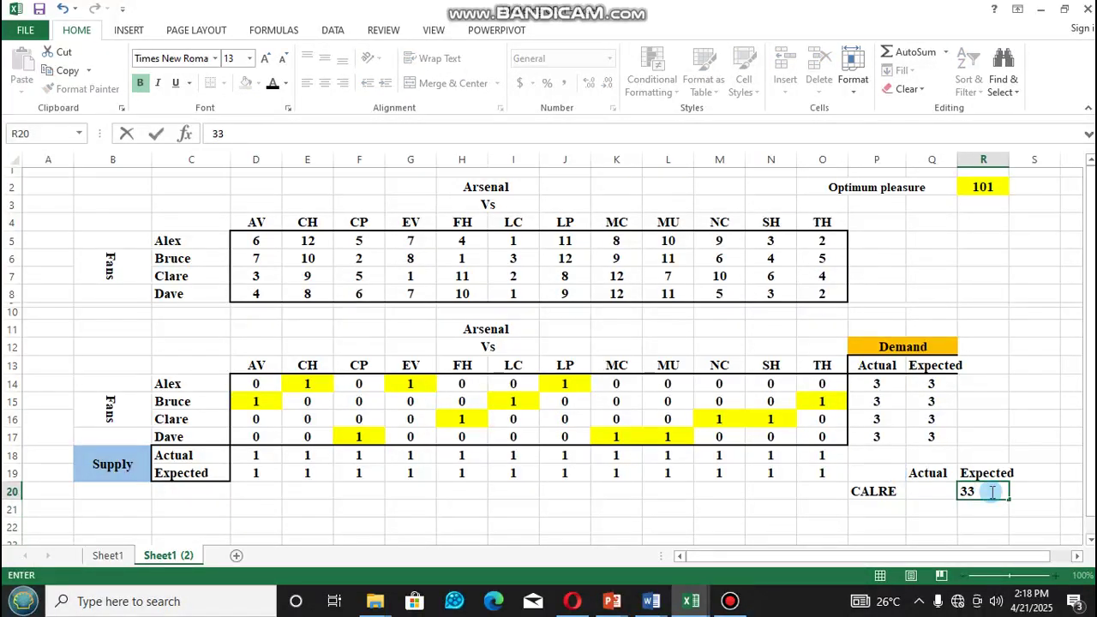
click(932, 490)
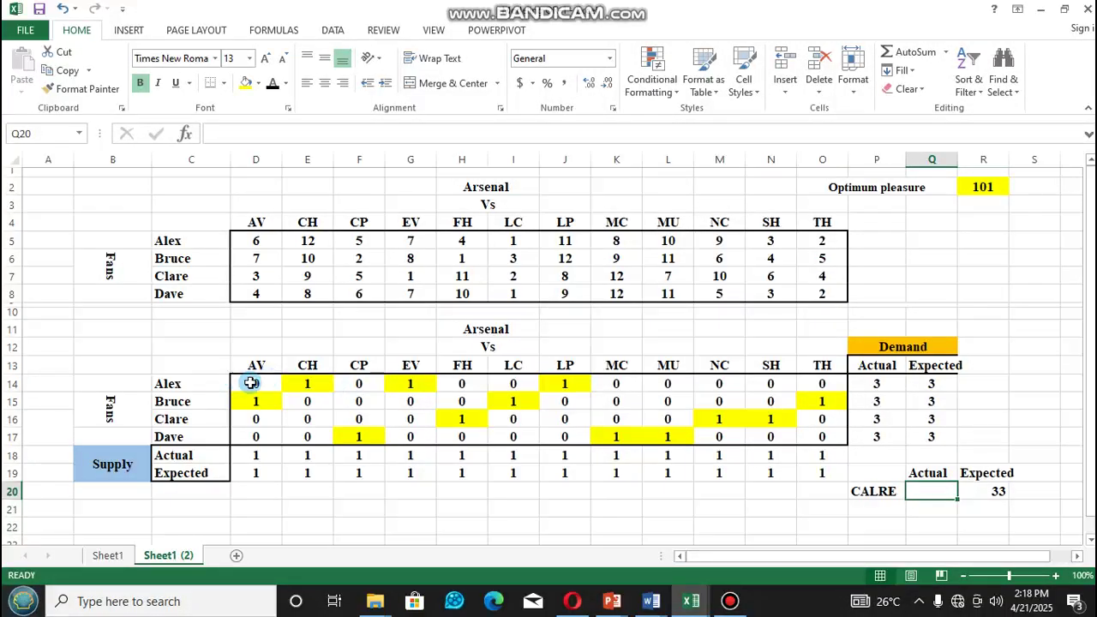
Step: Clear the assignment values in D14:O17 on the copied sheet and remove the range's fill colour
drag(253, 383, 821, 432)
right_click(818, 433)
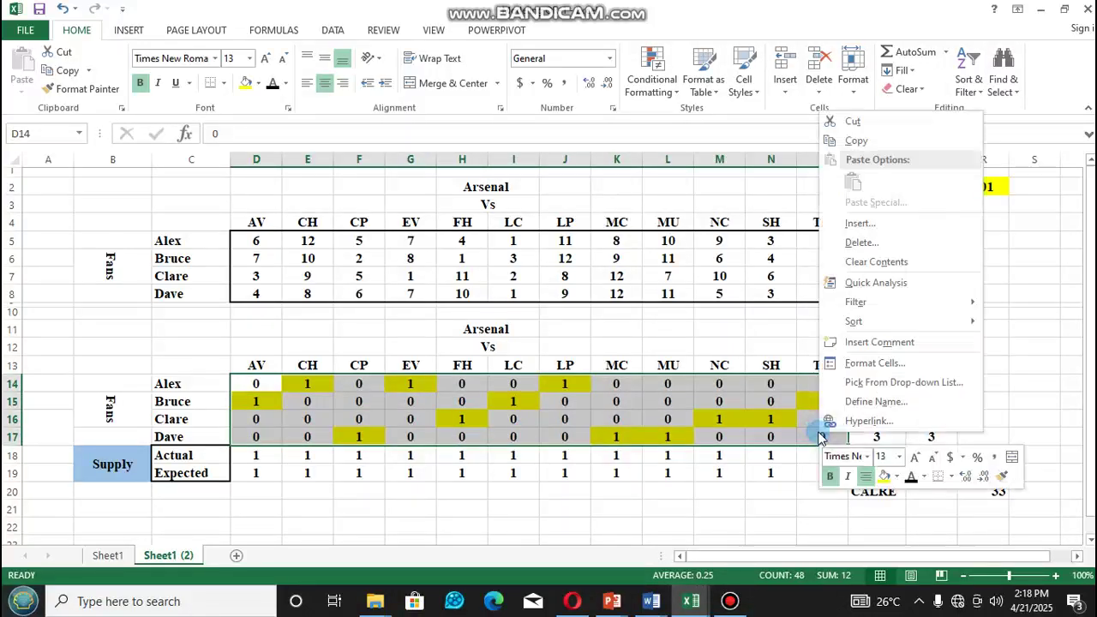
click(875, 262)
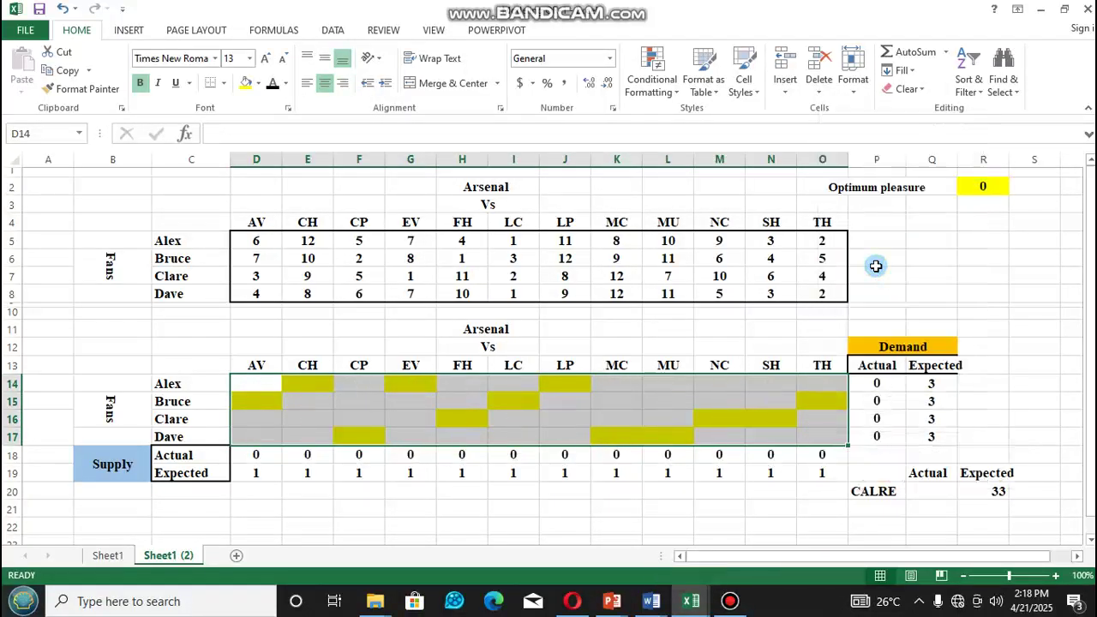
click(258, 83)
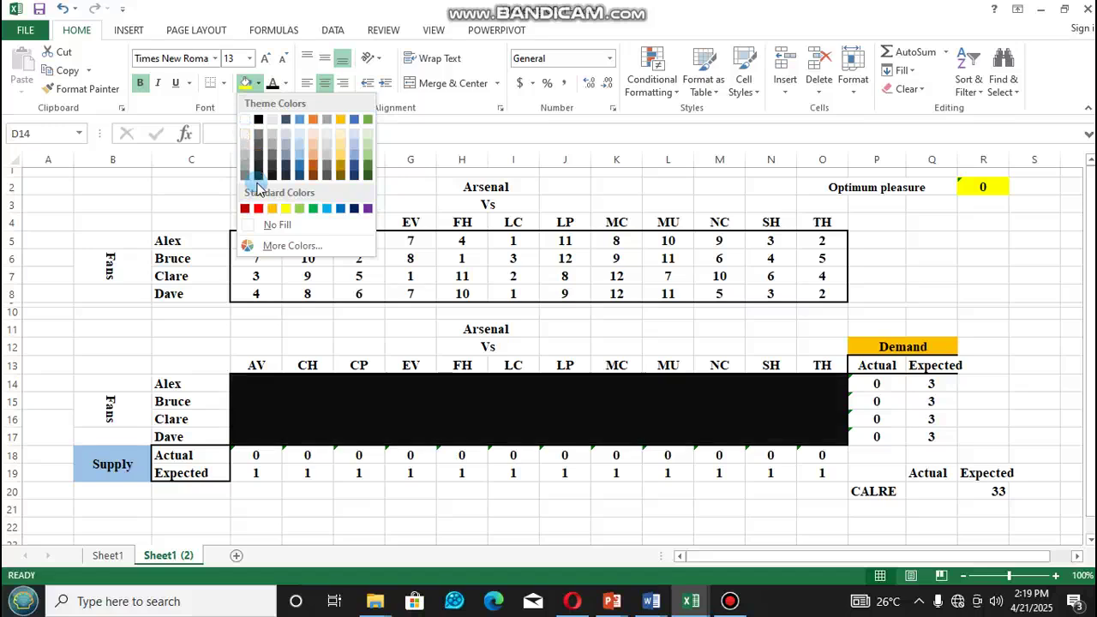
click(274, 226)
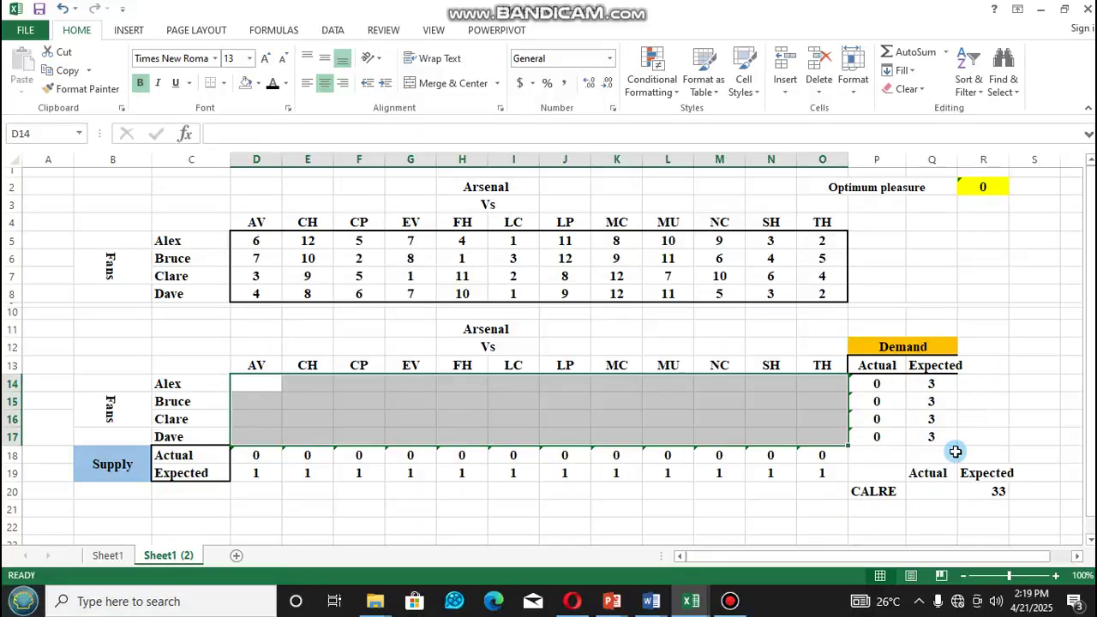
click(934, 490)
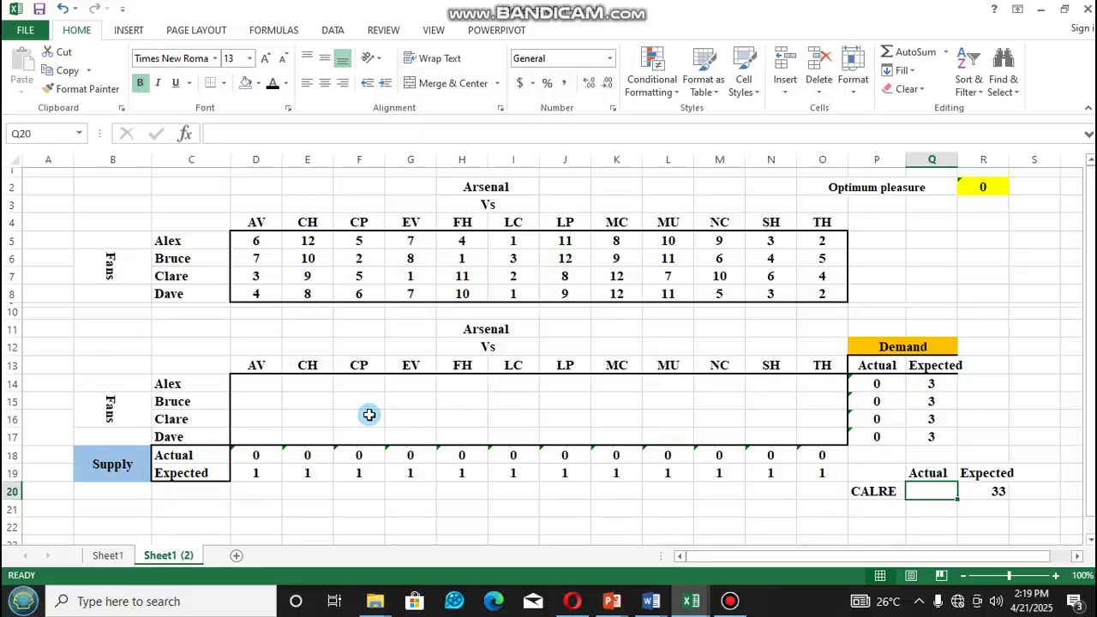
Step: Calculate the third fan's actual pleasure in Q20 with a SUMPRODUCT of the assignments in D16:O16 and the ratings in D7:O7
drag(257, 417, 830, 415)
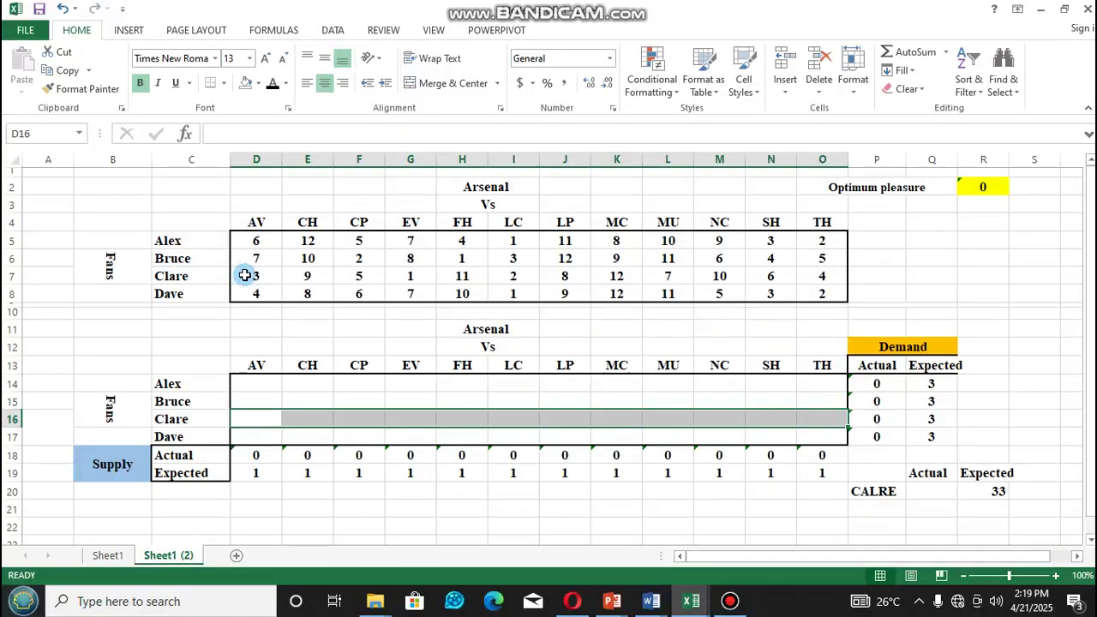
drag(251, 275, 817, 277)
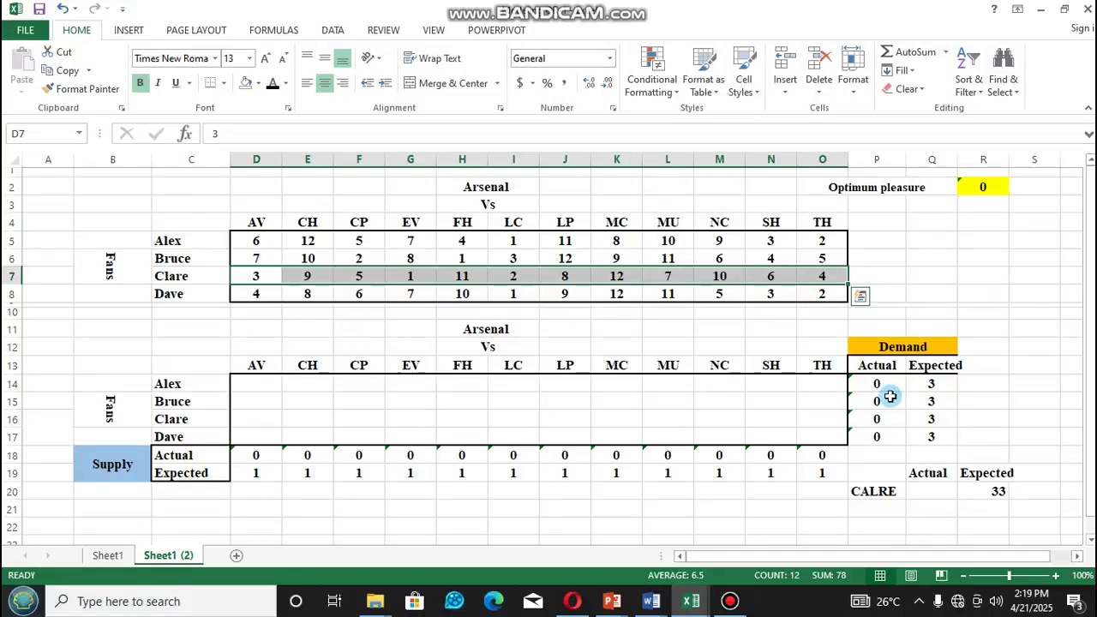
click(929, 490)
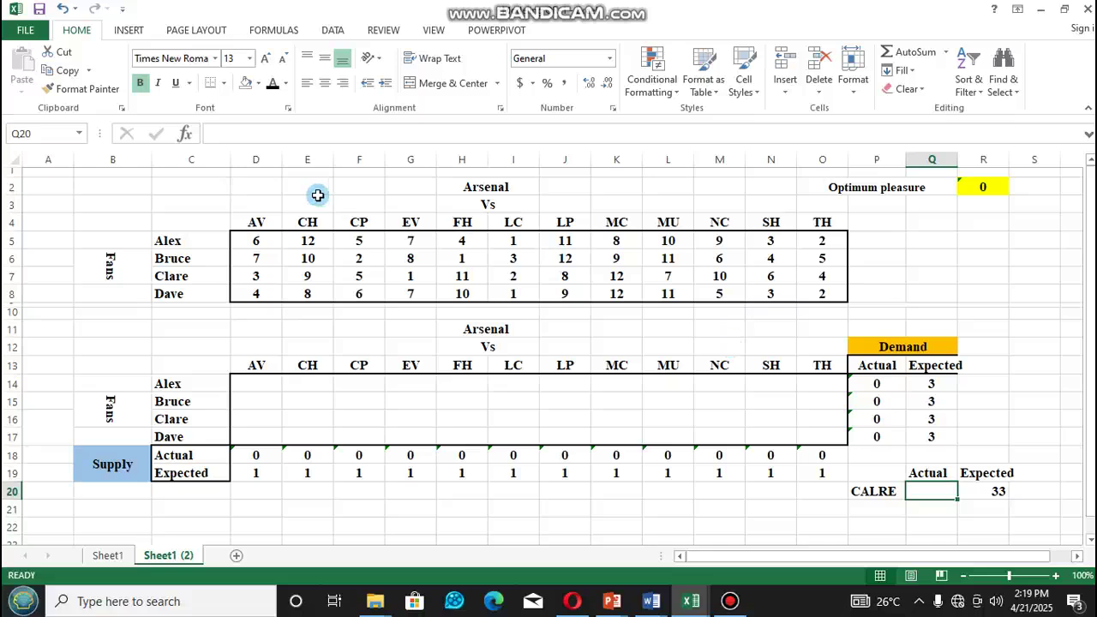
click(183, 133)
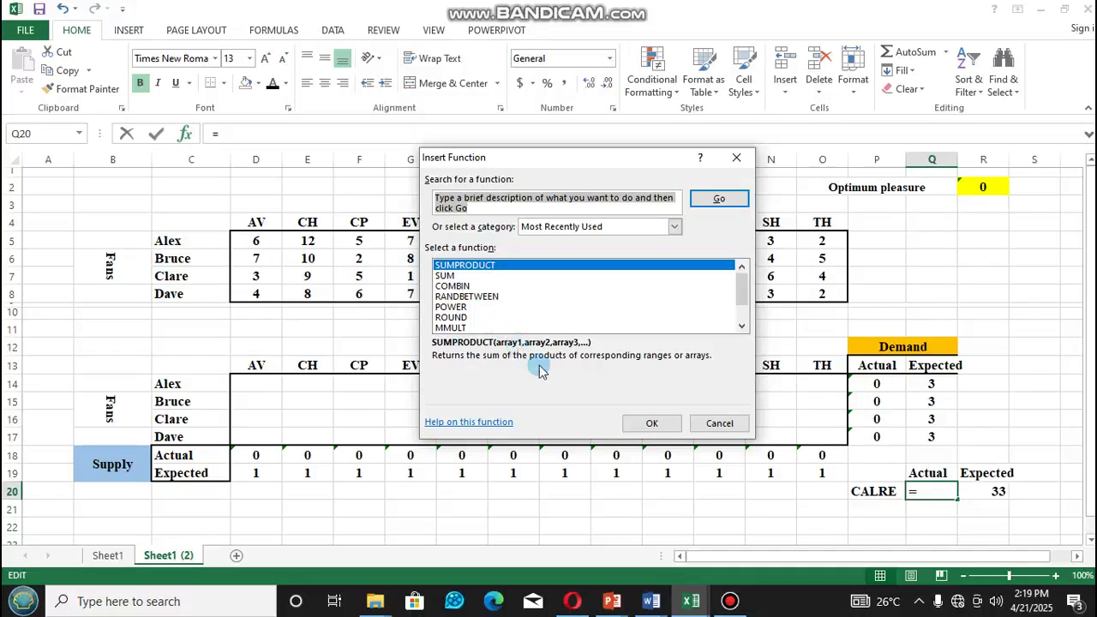
click(651, 424)
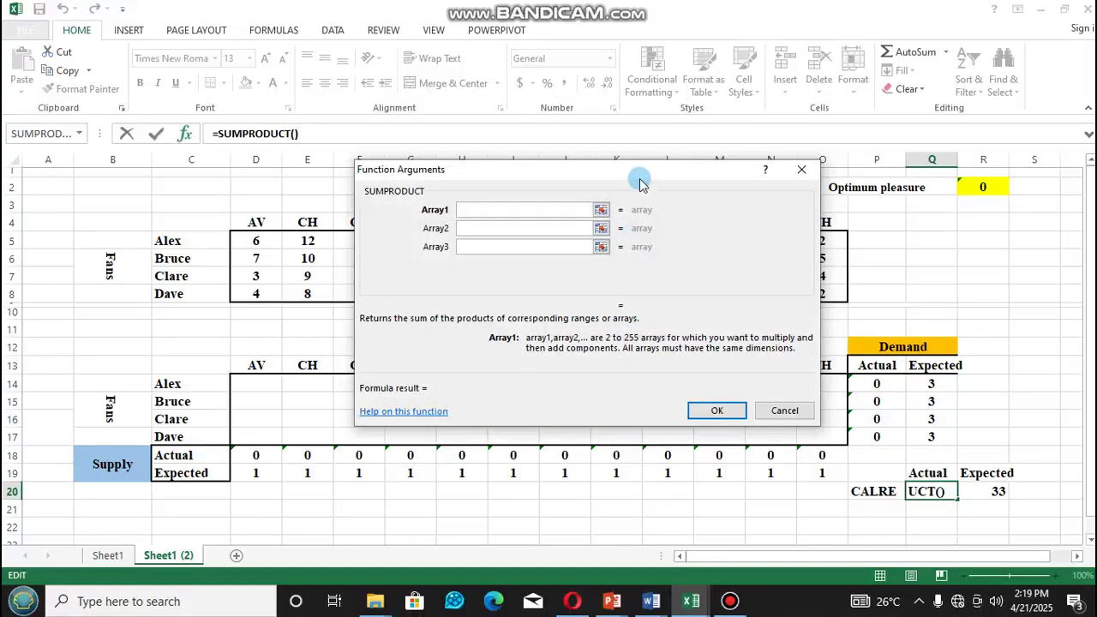
drag(637, 174, 507, 489)
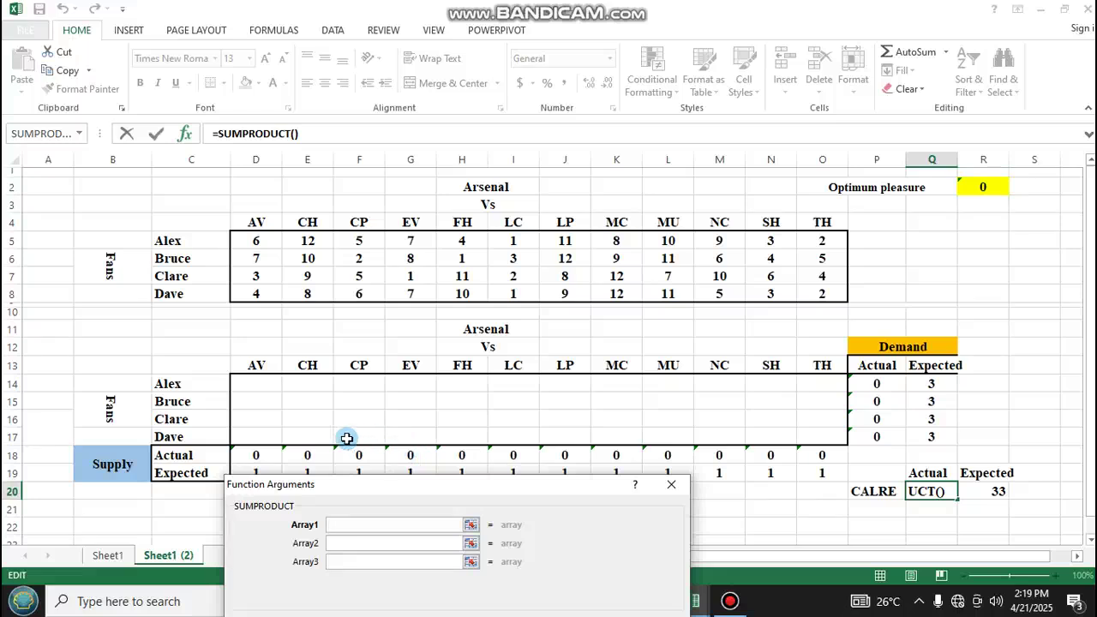
drag(245, 413, 818, 421)
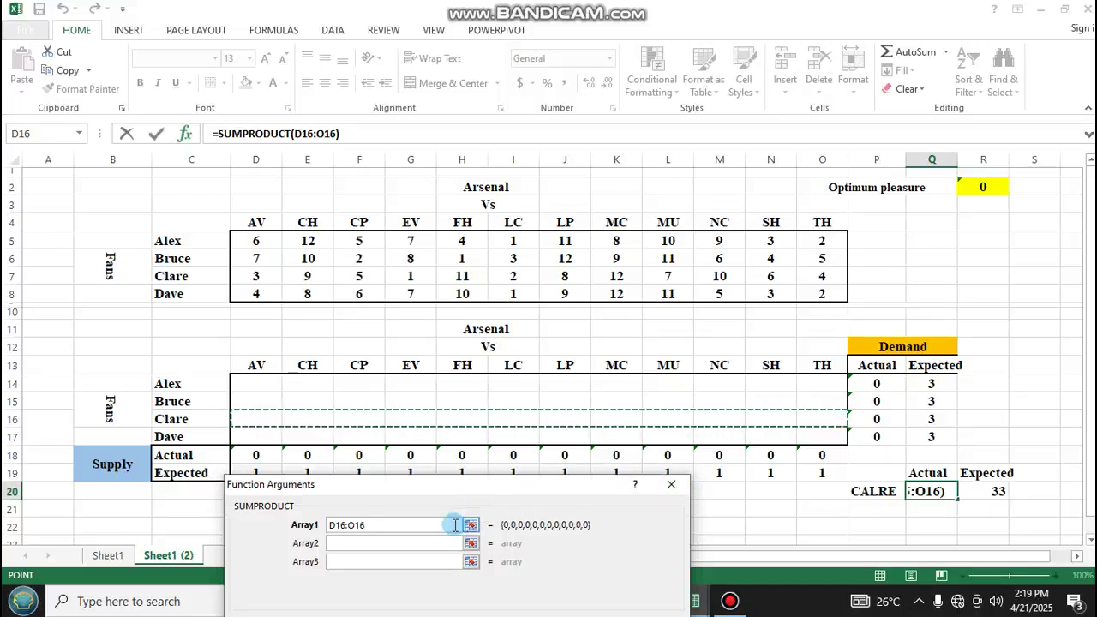
click(414, 545)
drag(255, 276, 822, 272)
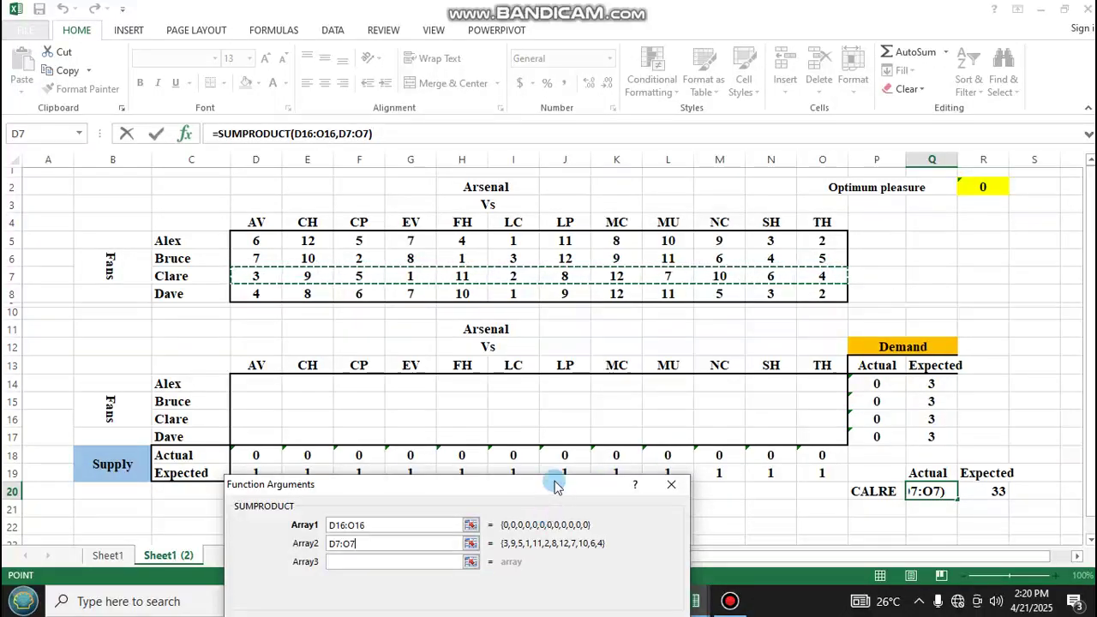
drag(554, 485, 557, 447)
drag(568, 393, 554, 243)
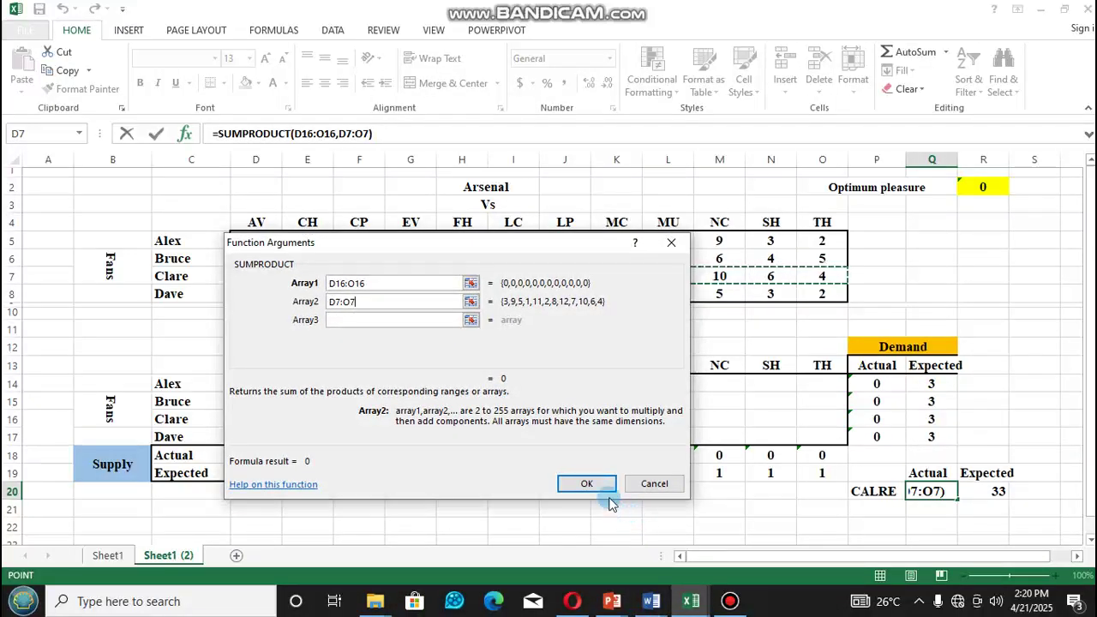
click(588, 483)
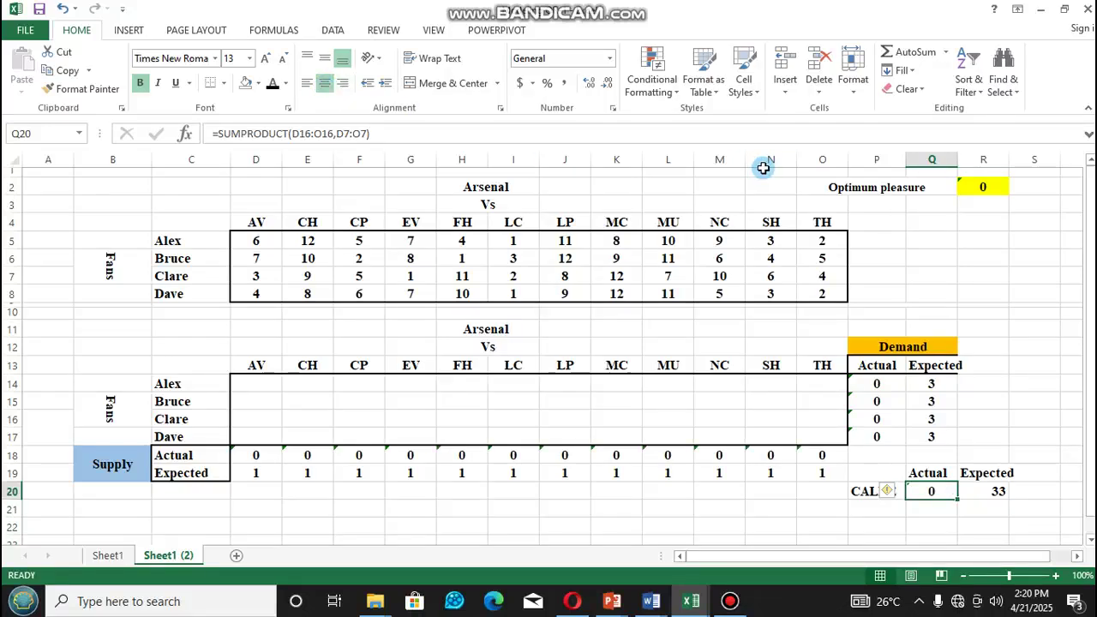
Step: Add a Solver constraint requiring $Q$20 = $R$20, keeping R2 as the objective
click(979, 183)
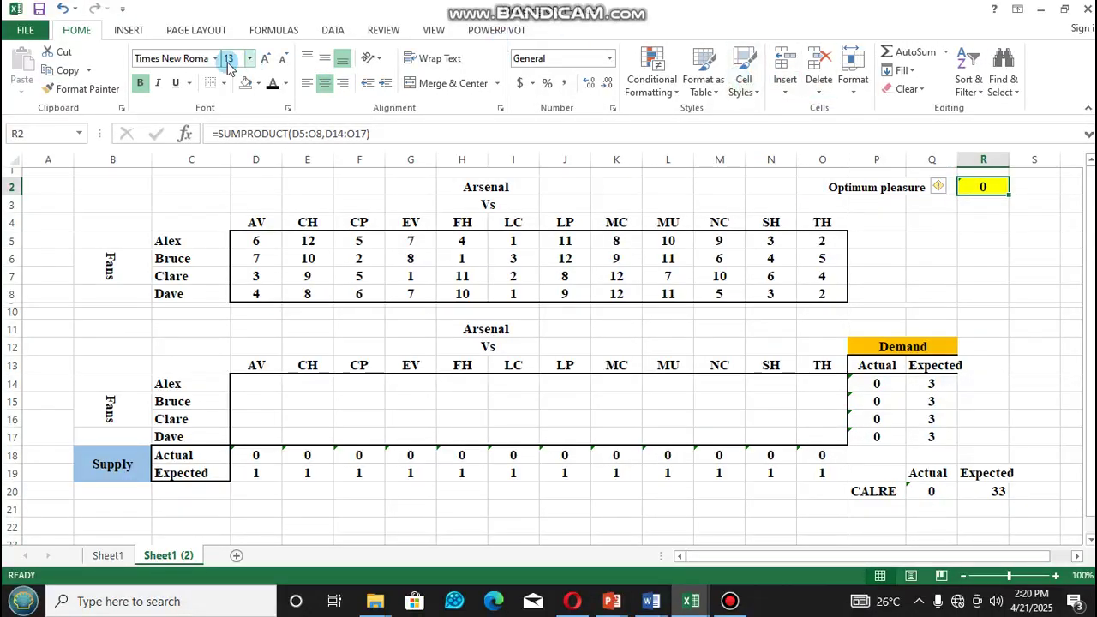
click(330, 30)
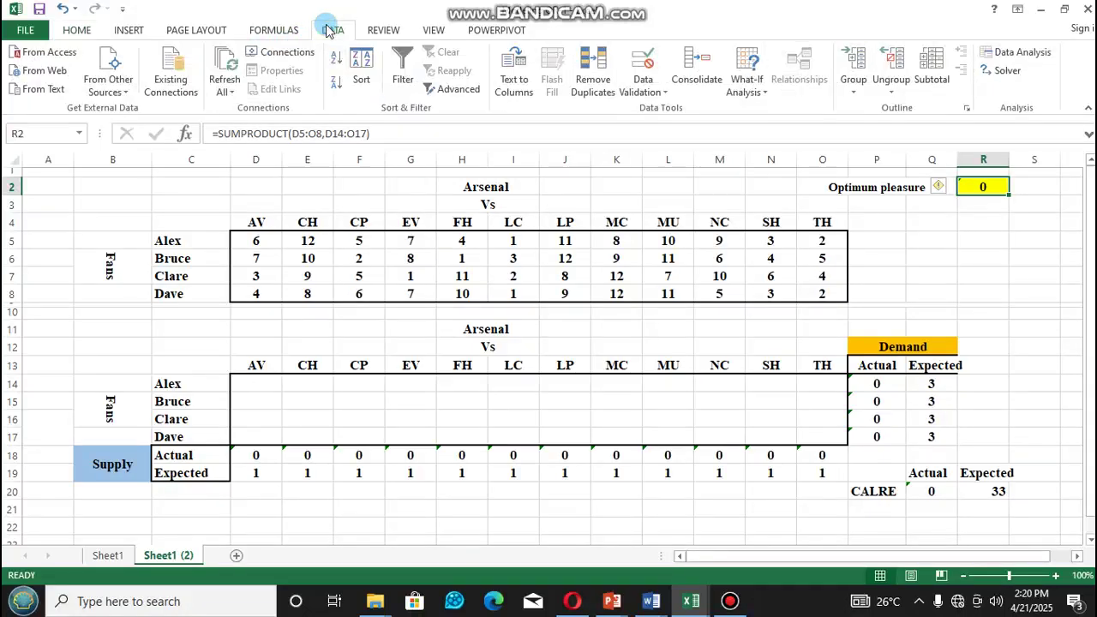
click(1001, 76)
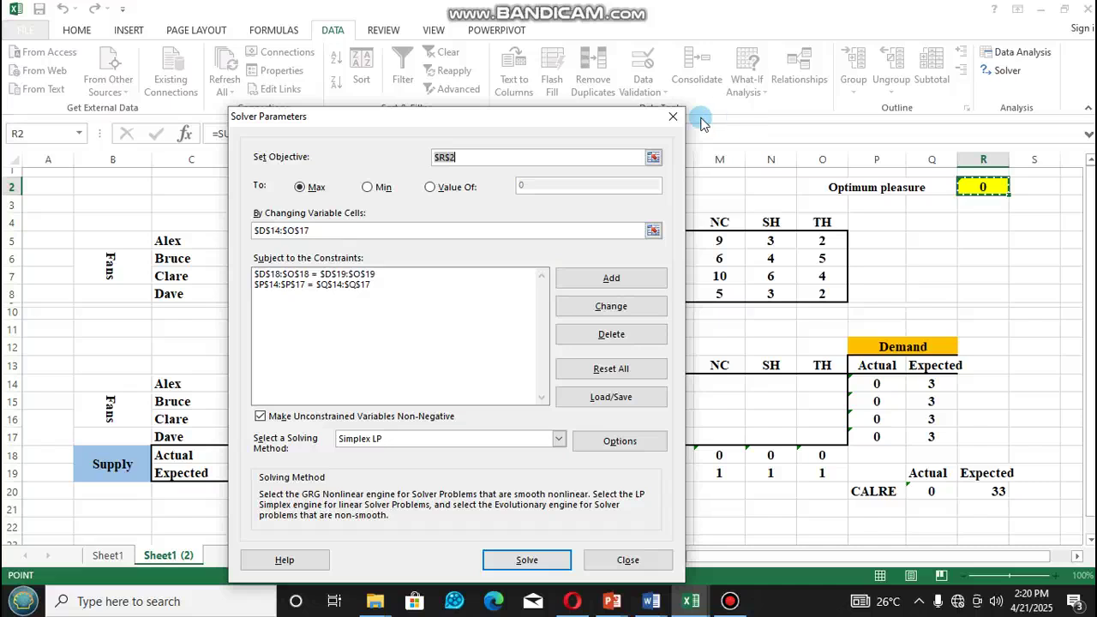
drag(565, 118, 480, 100)
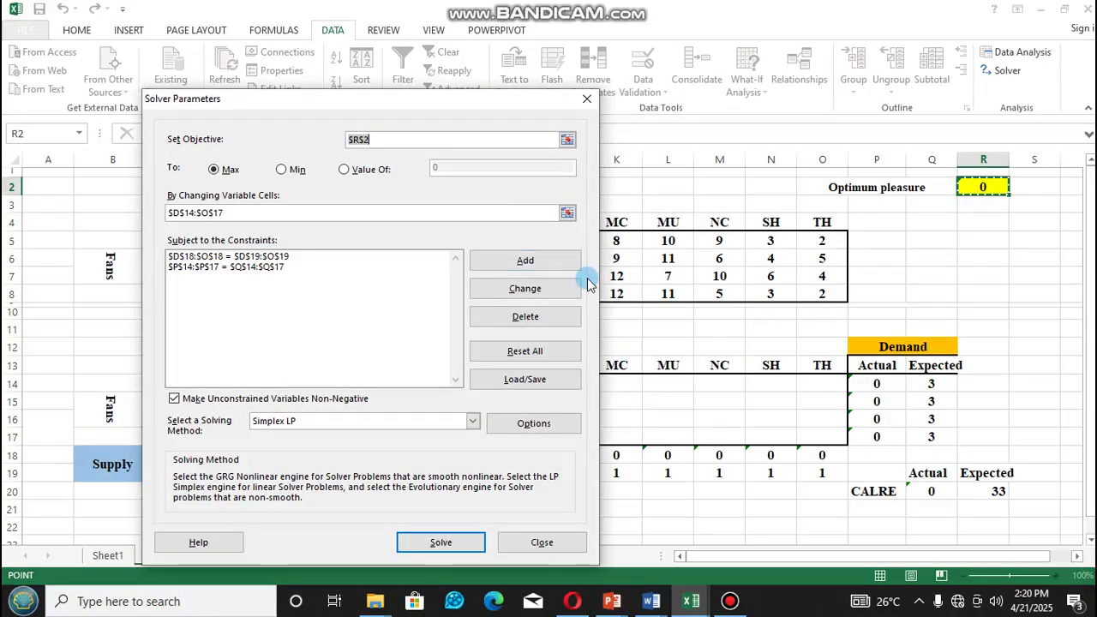
click(525, 261)
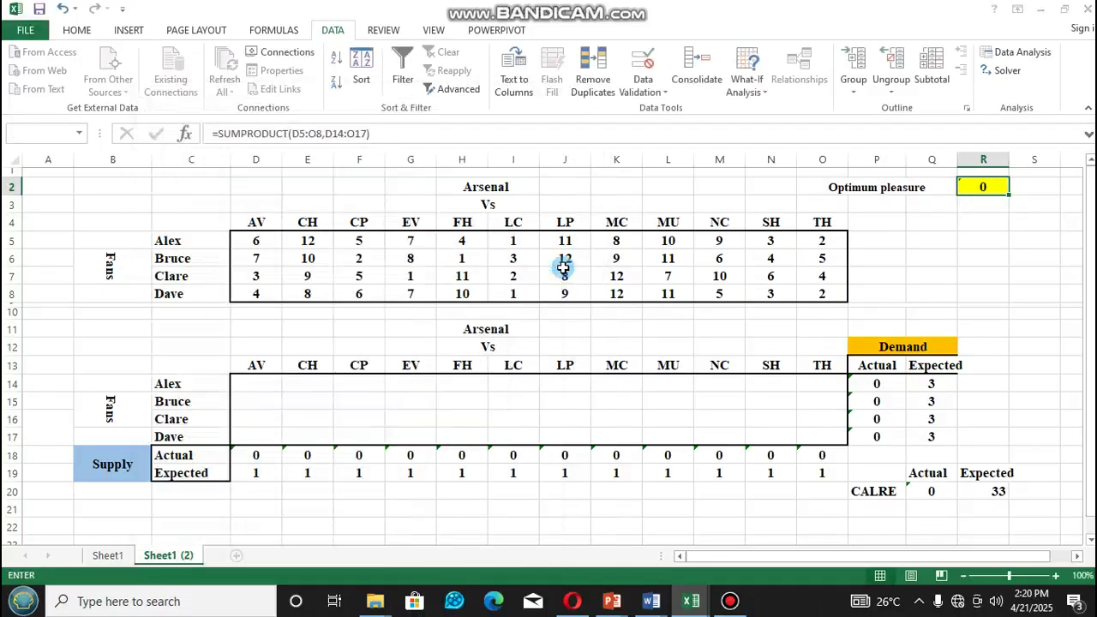
click(932, 491)
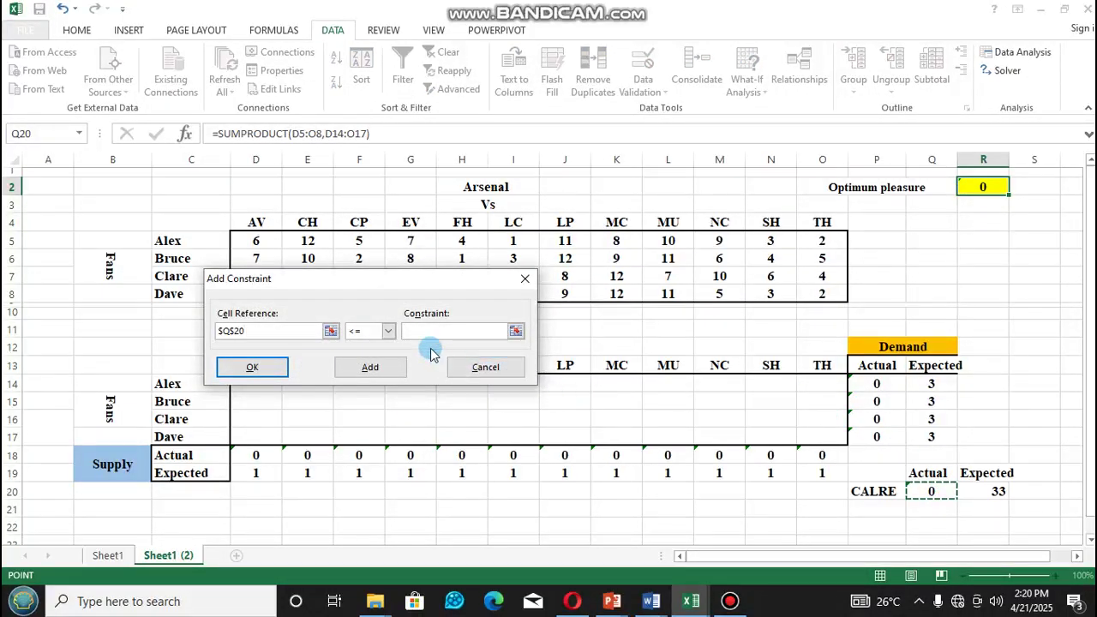
click(393, 334)
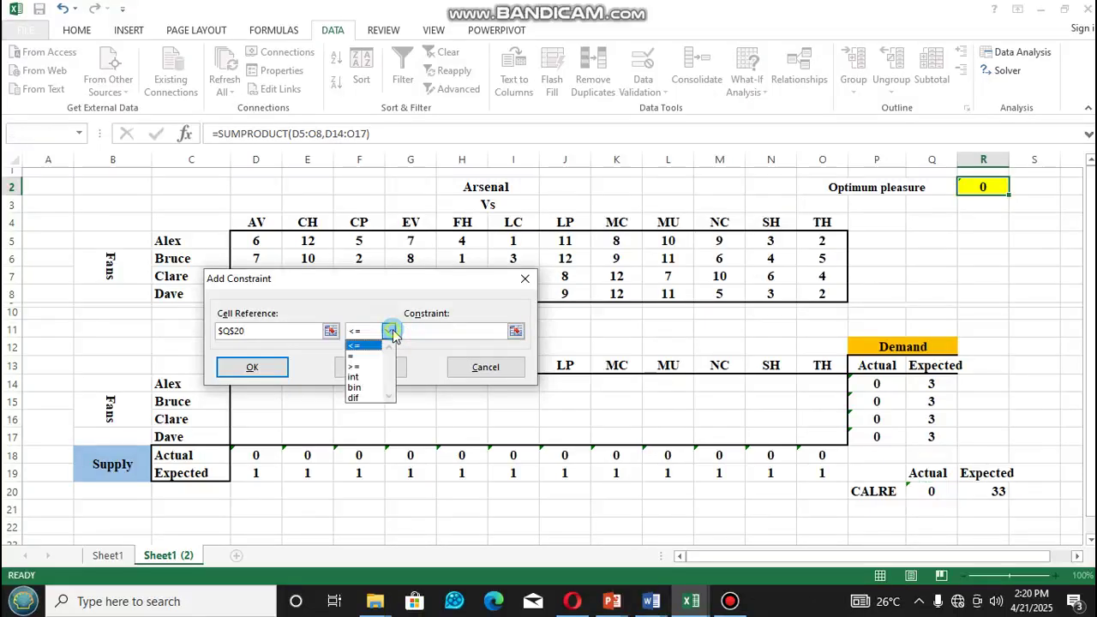
click(358, 355)
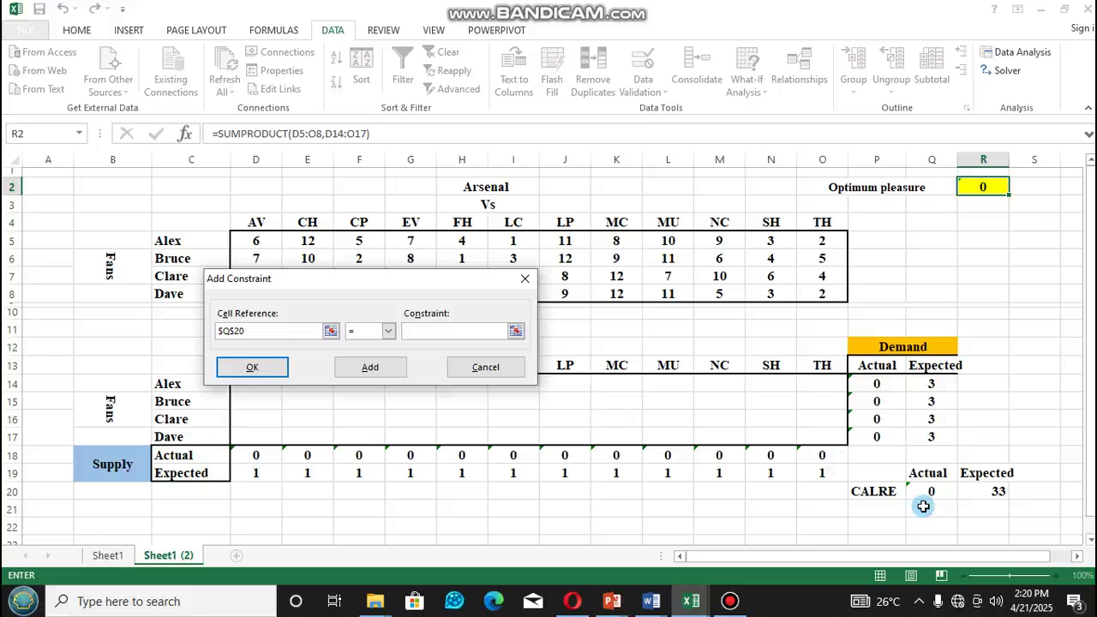
click(998, 490)
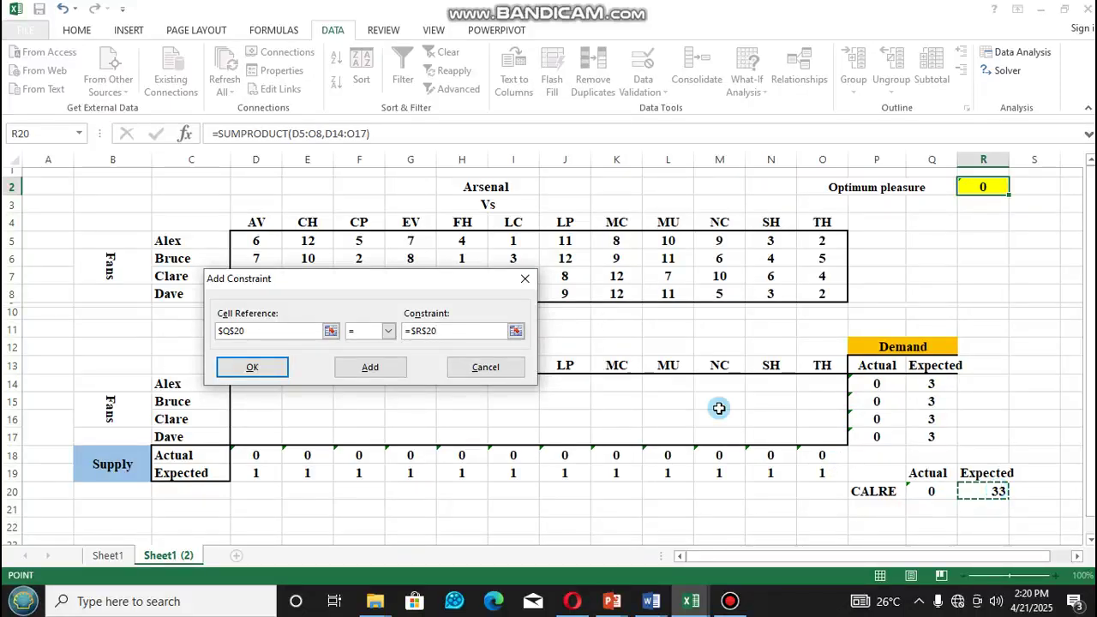
click(281, 368)
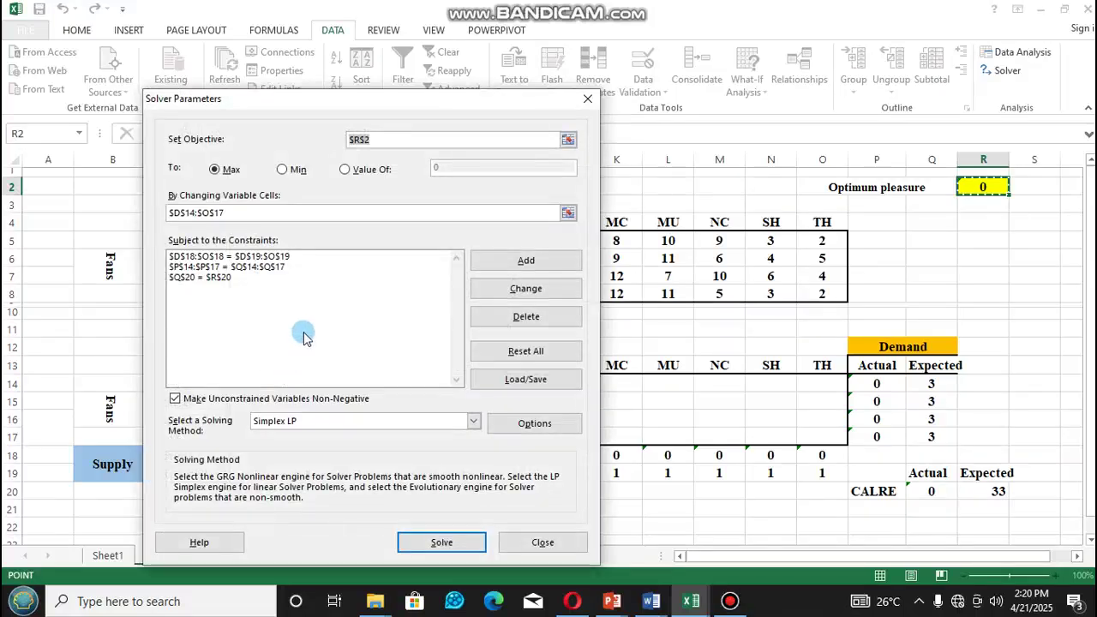
Step: Solve the model with Simplex LP, keep the Solver solution, and check the totals in R2, Q20 and R20
drag(478, 98, 675, 11)
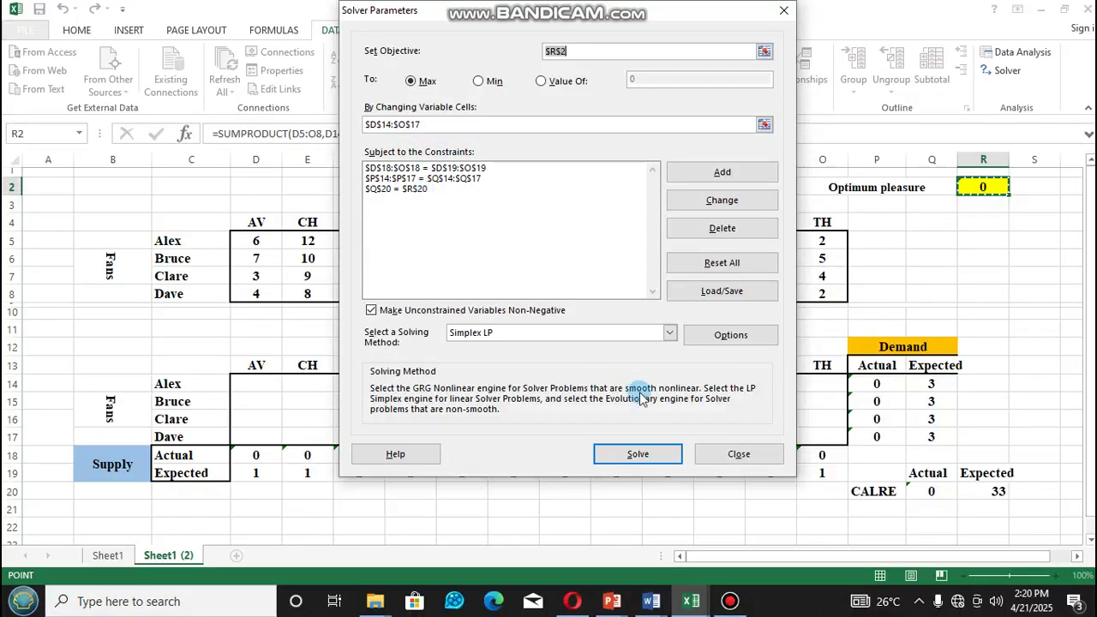
click(638, 454)
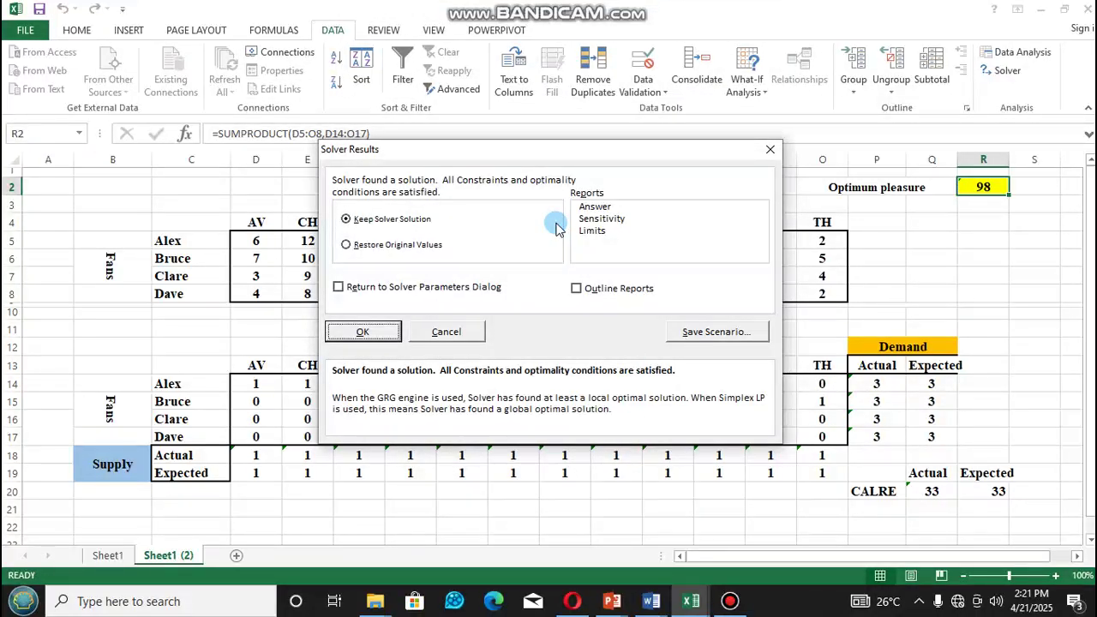
click(364, 330)
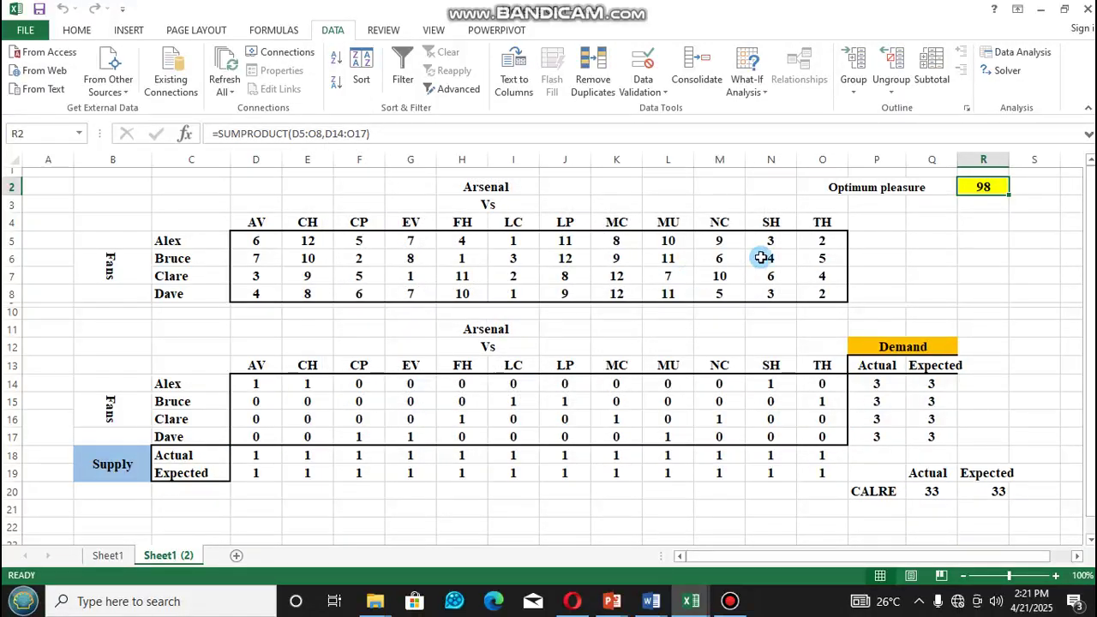
click(988, 200)
click(983, 186)
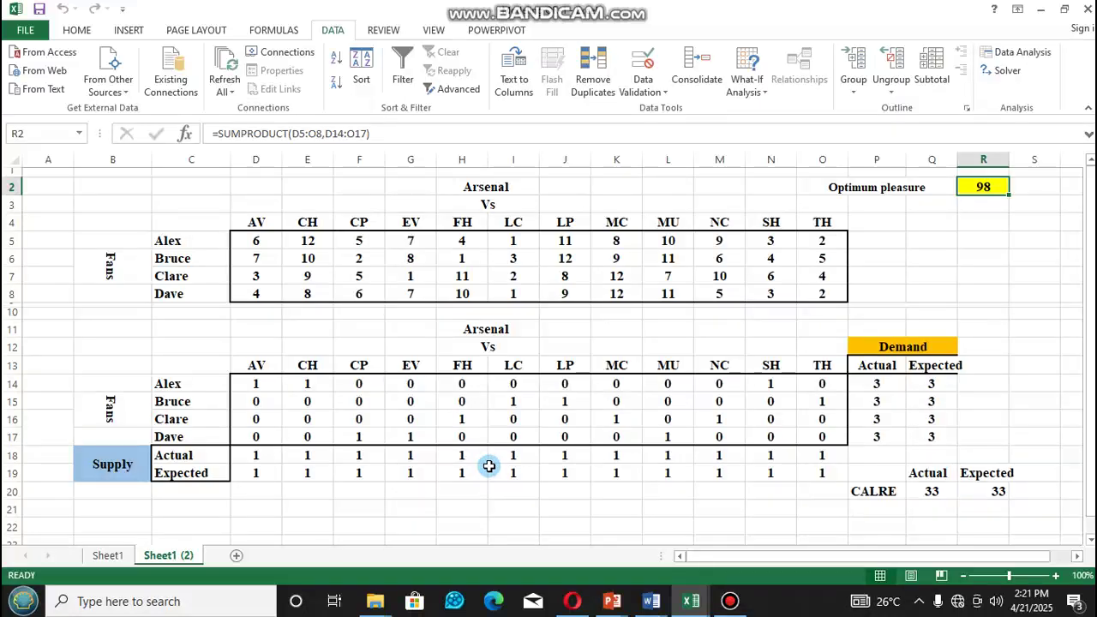
click(933, 491)
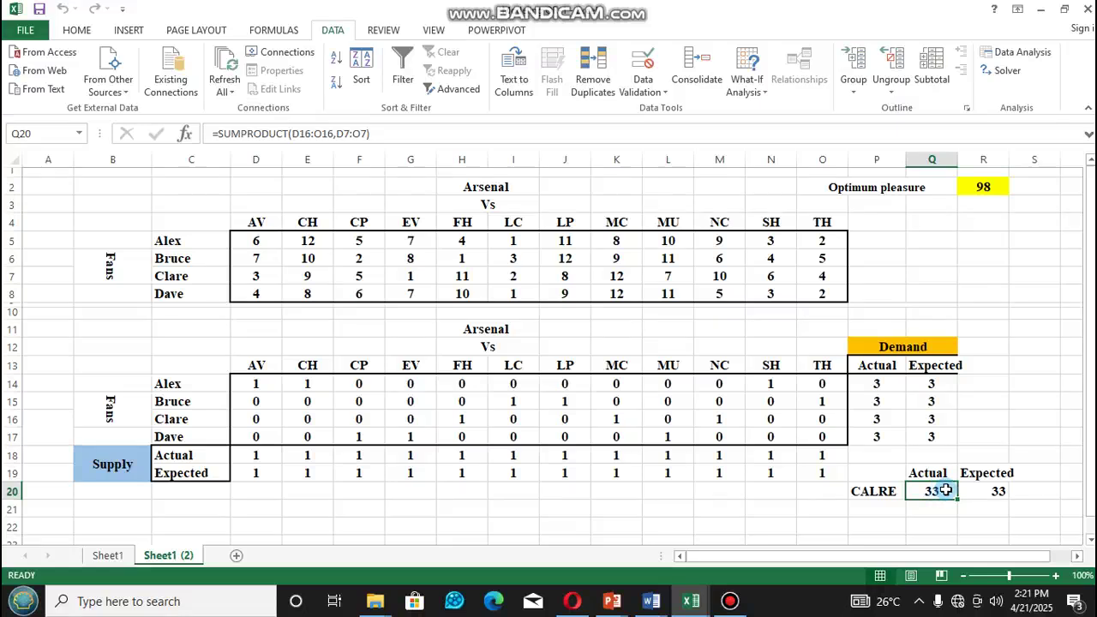
click(997, 490)
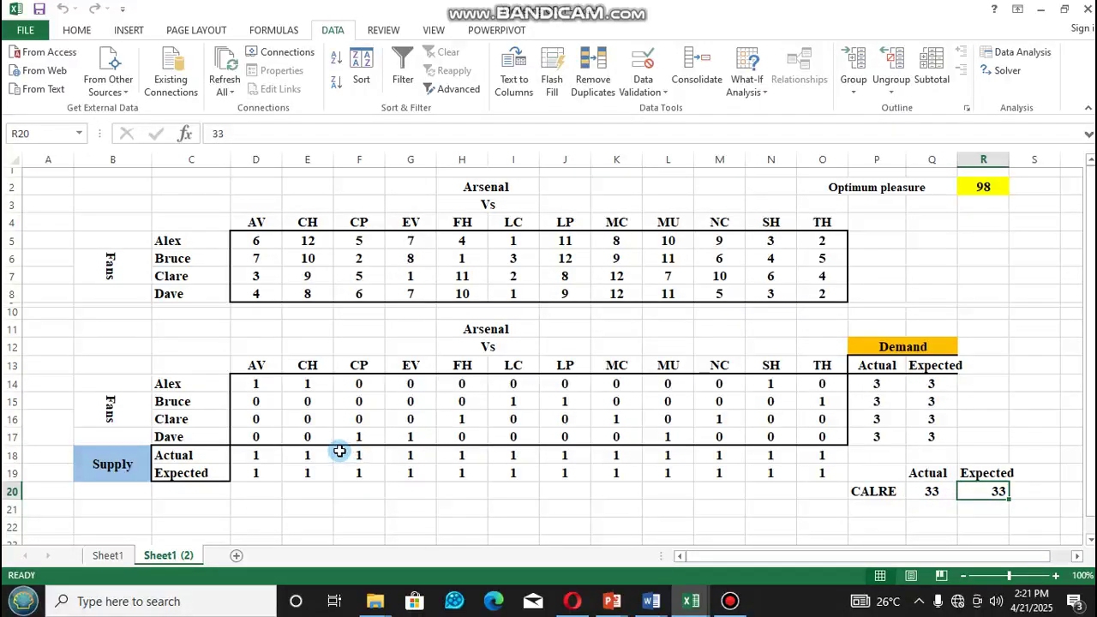
Step: Highlight the third fan's assigned FH match in H16 with a yellow fill
click(467, 418)
text(1)
key(ctrl+Return)
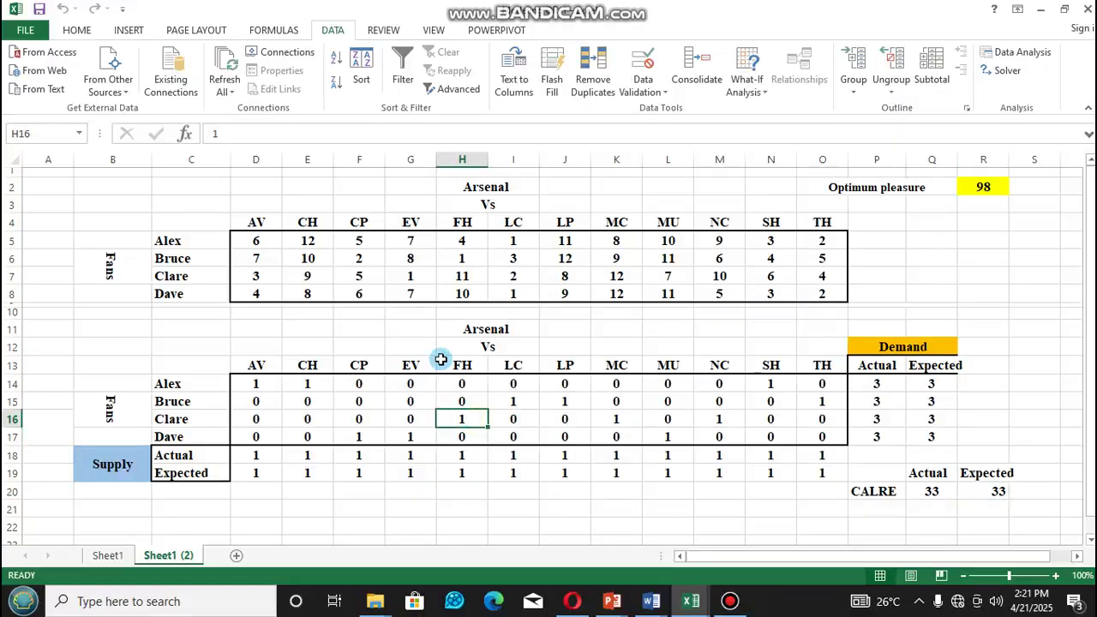
click(76, 33)
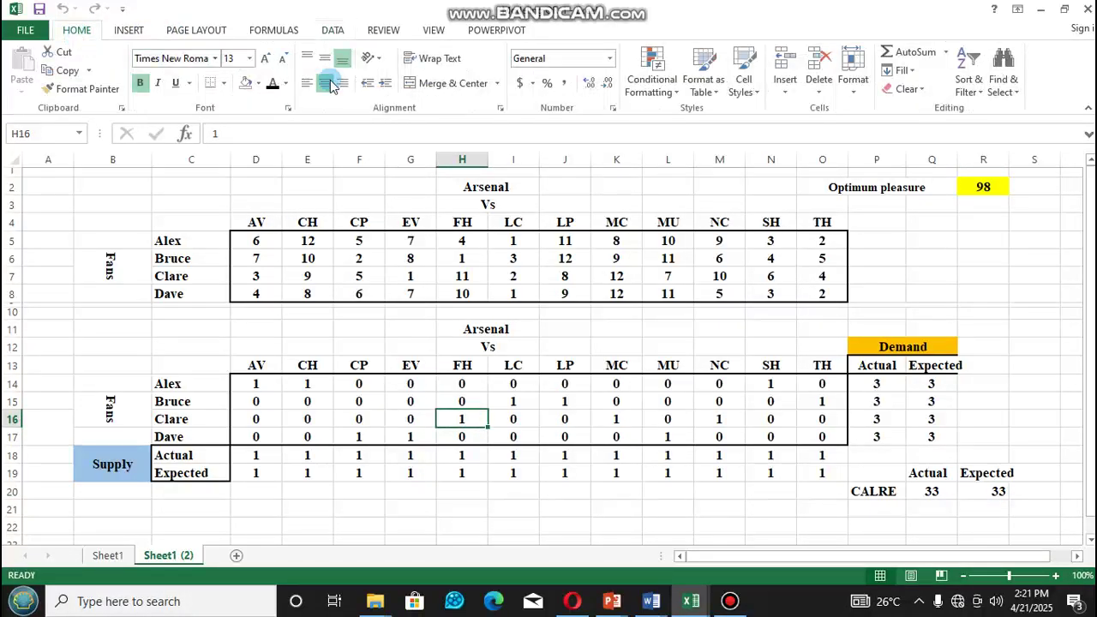
click(258, 83)
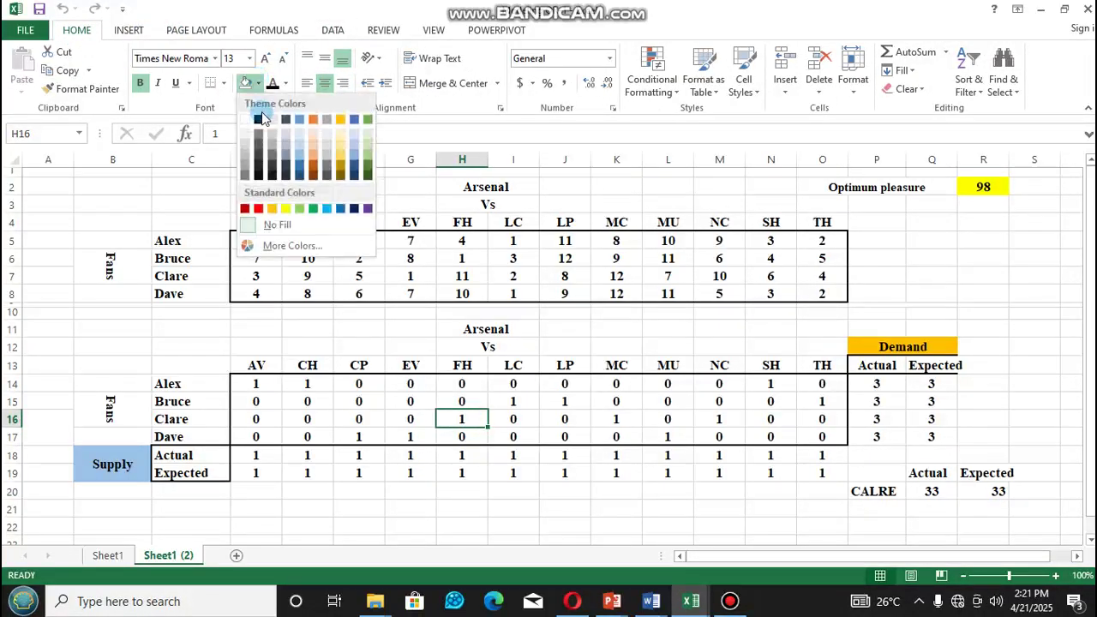
click(284, 213)
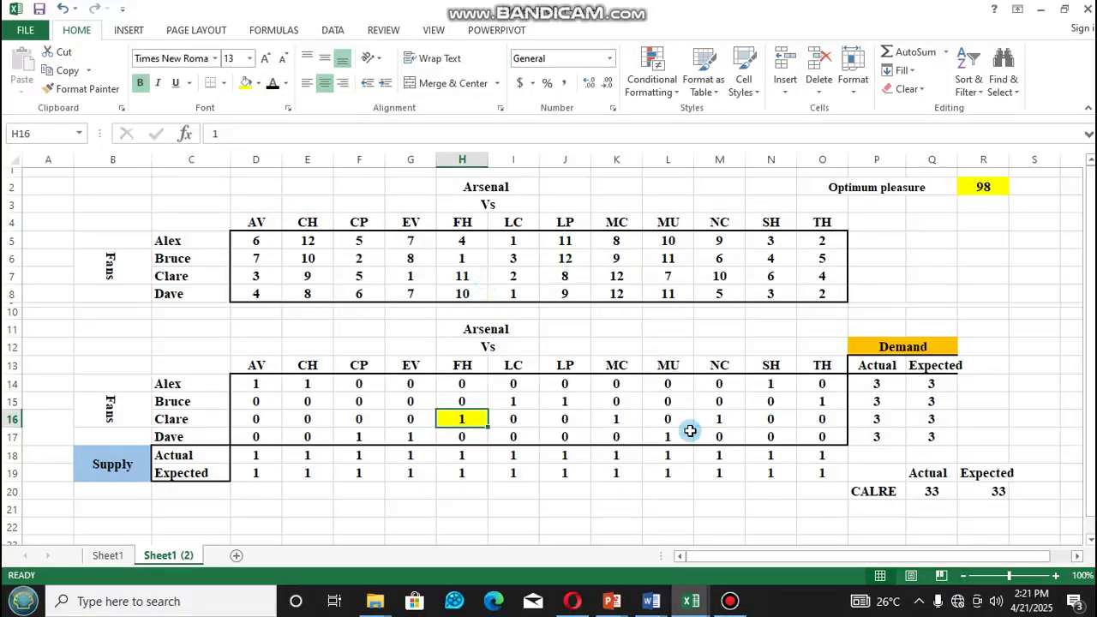
Step: Highlight the third fan's assigned MC and NC matches in K16 and M16 with a yellow fill
double_click(625, 420)
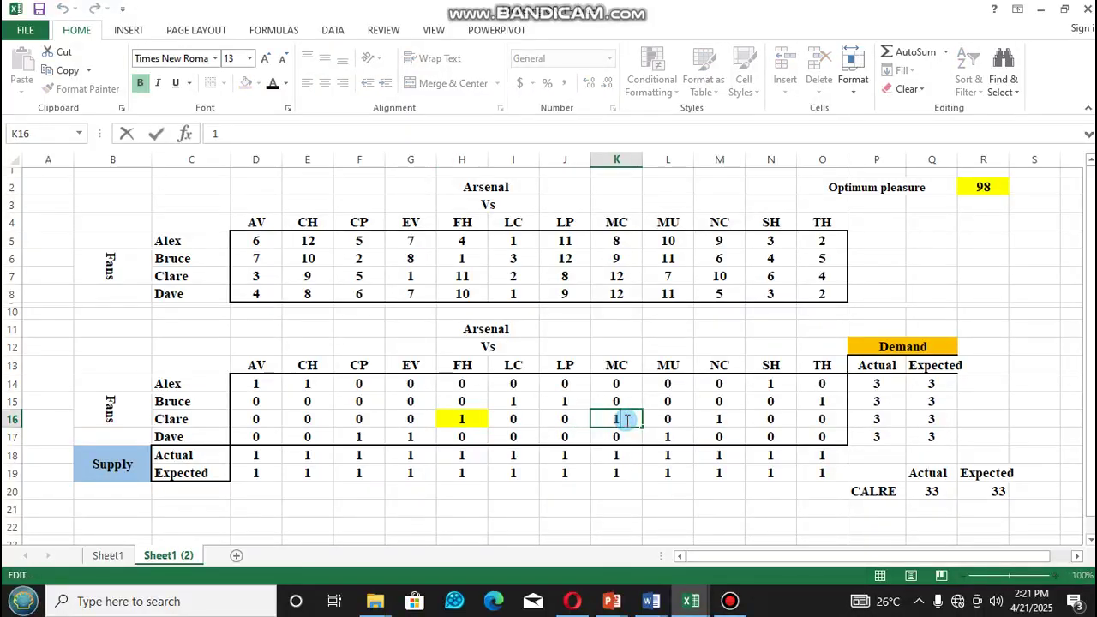
click(215, 169)
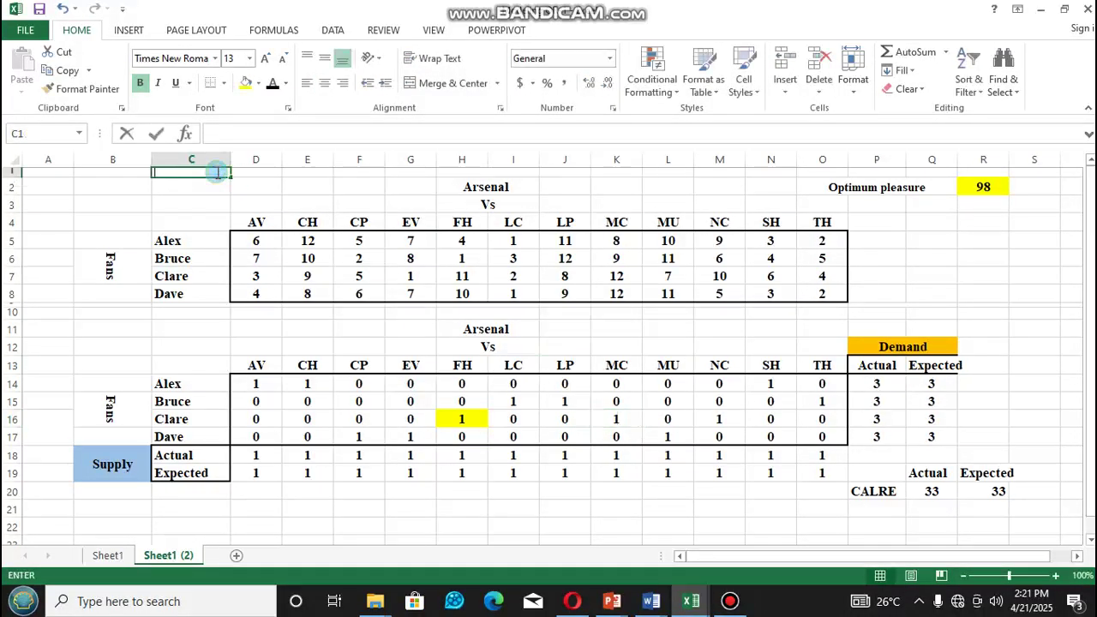
click(626, 415)
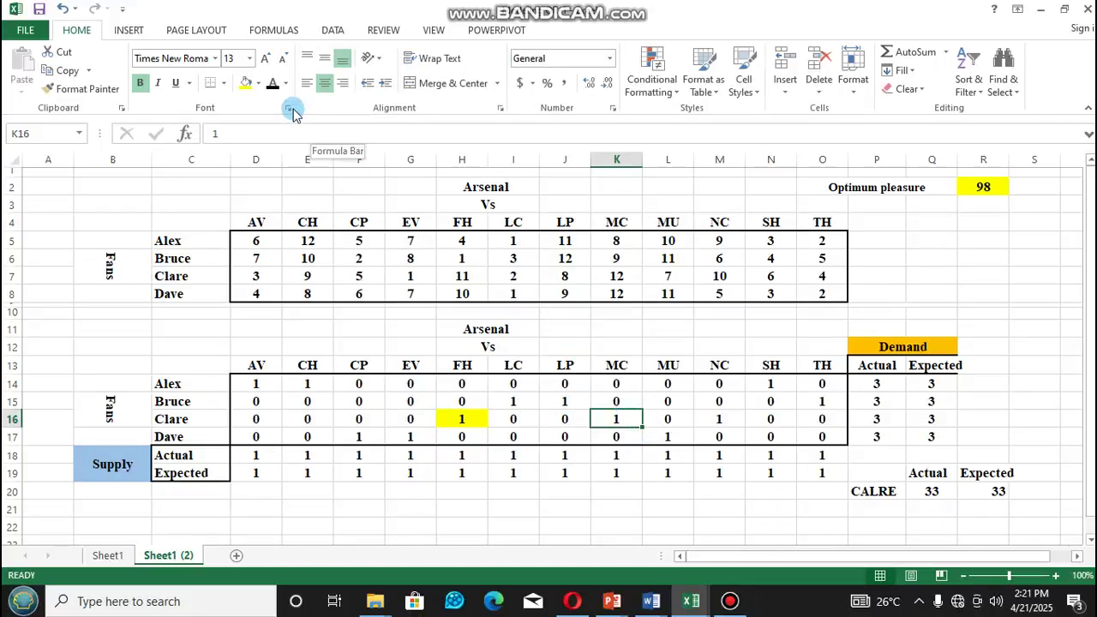
click(245, 85)
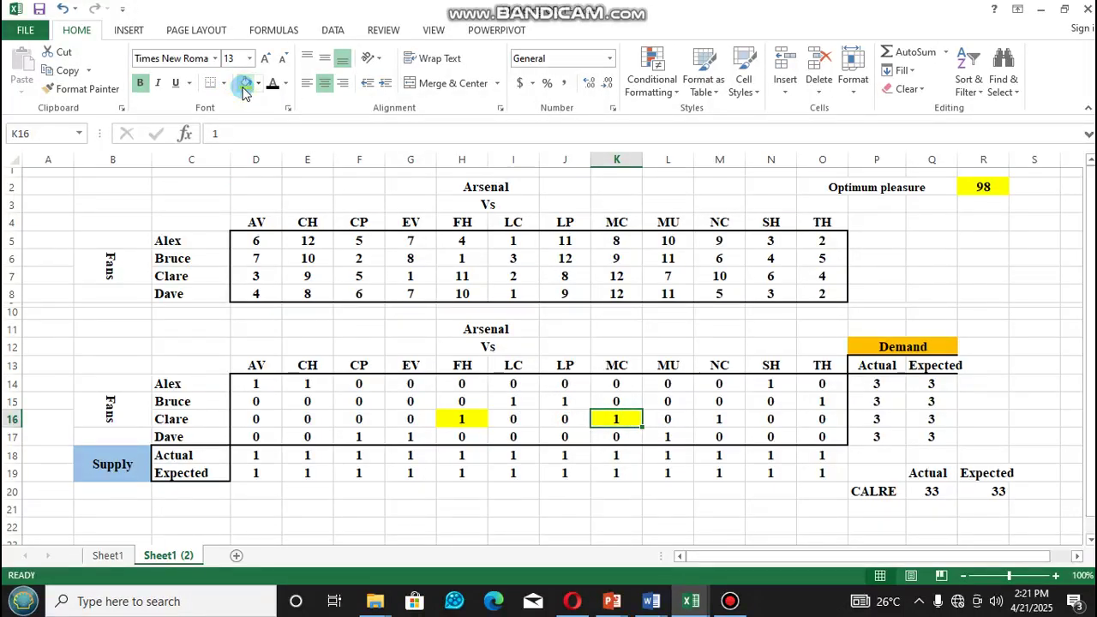
click(721, 416)
key(F2)
click(634, 314)
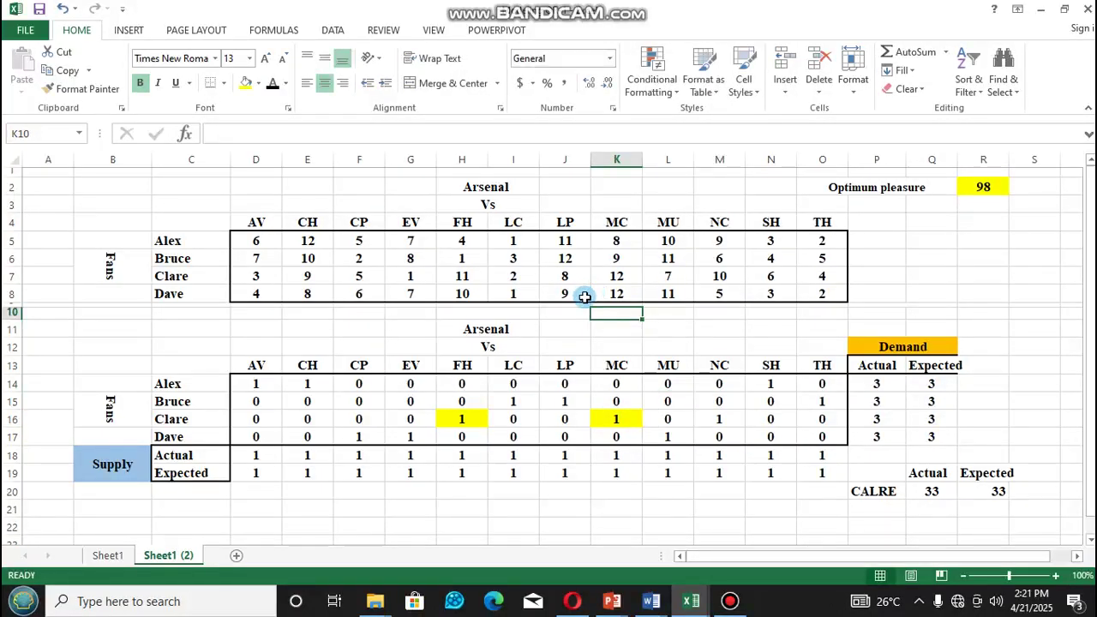
click(728, 413)
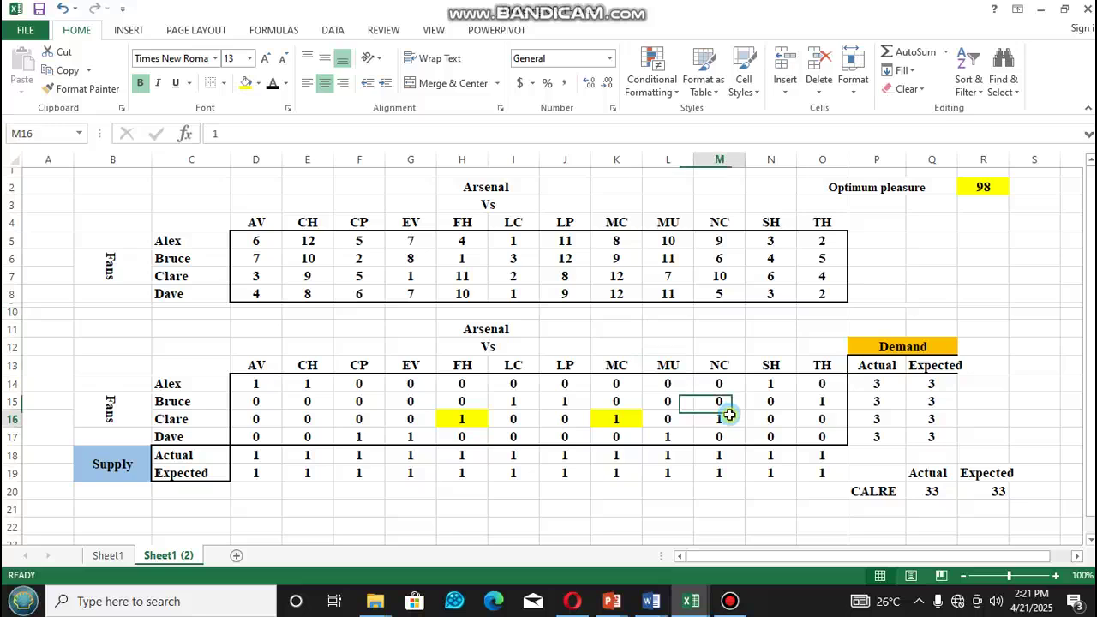
click(244, 84)
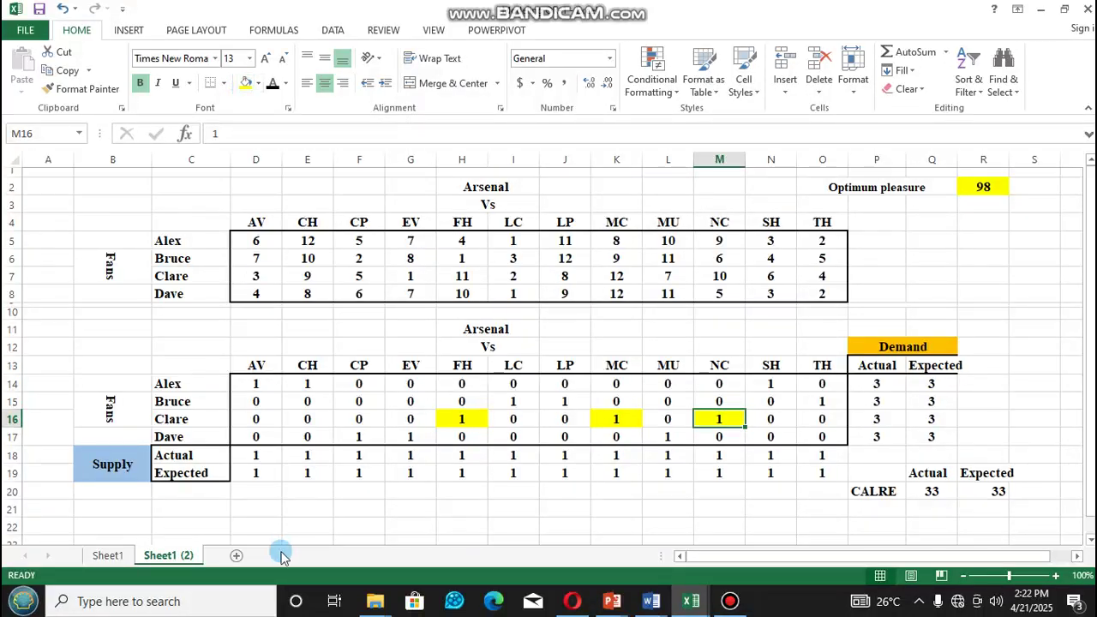
Step: Compare the highlighted assignments and optimum pleasure on Sheet1 with those on Sheet1 (2)
click(105, 556)
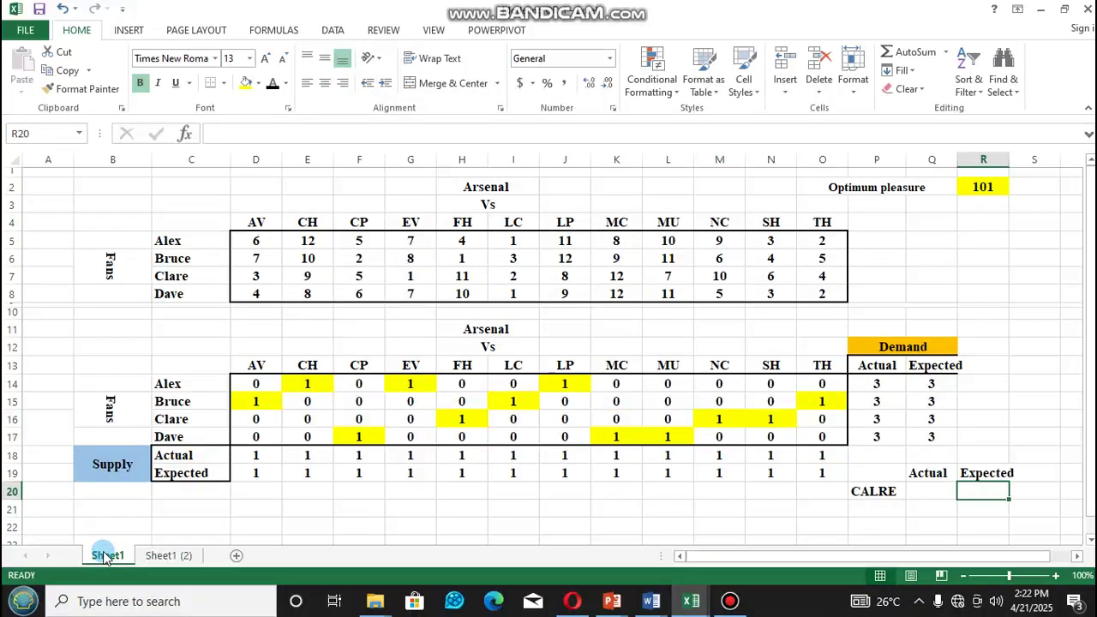
click(151, 555)
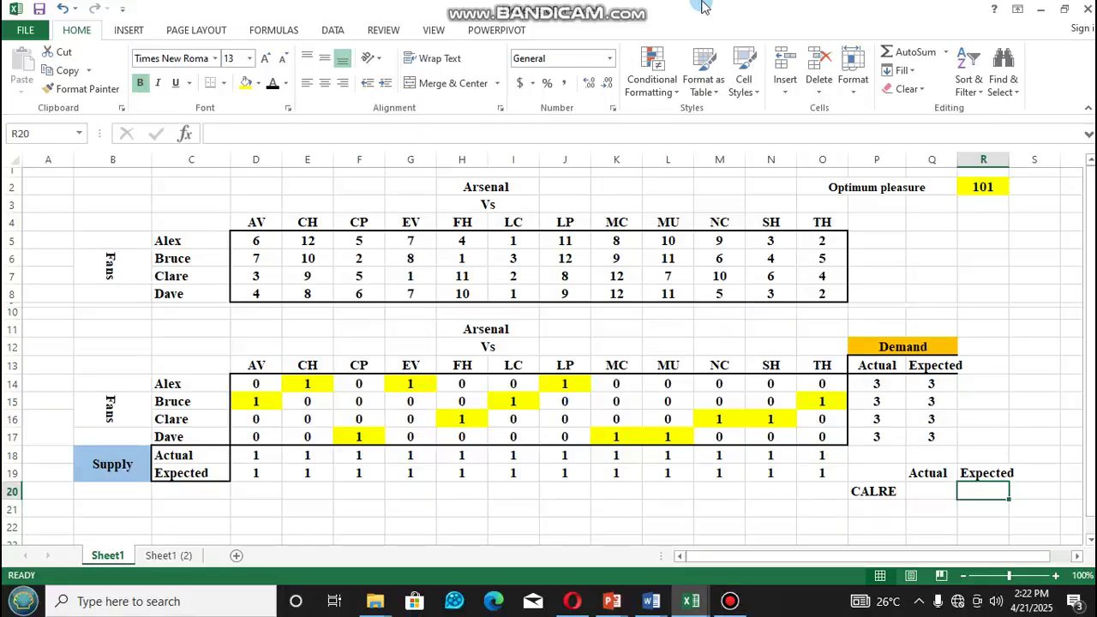
mouse_move(686, 8)
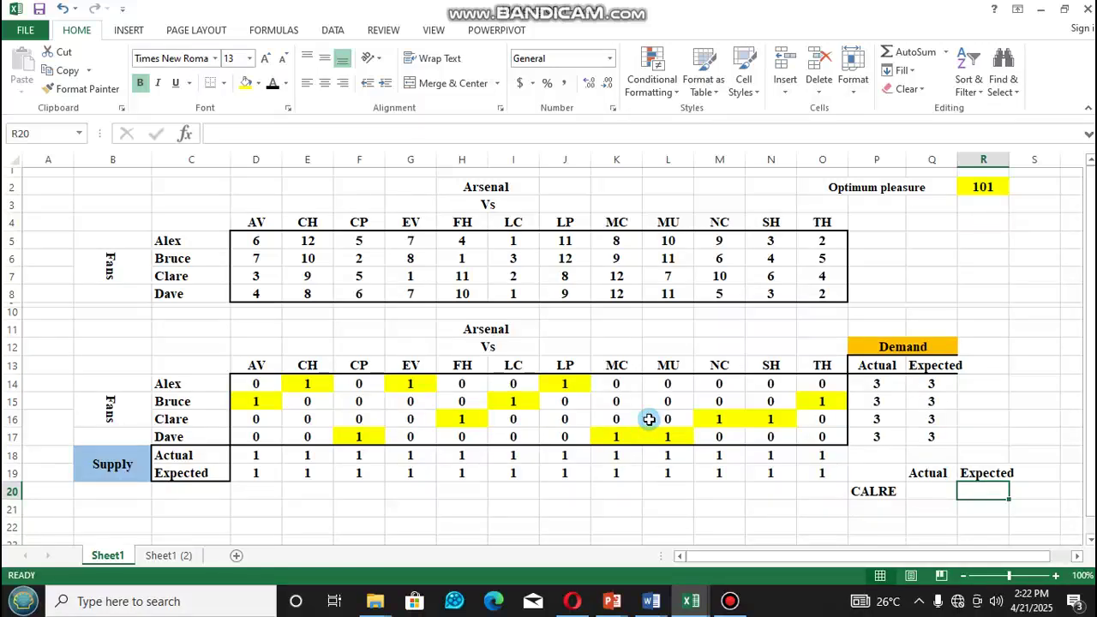
mouse_move(620, 7)
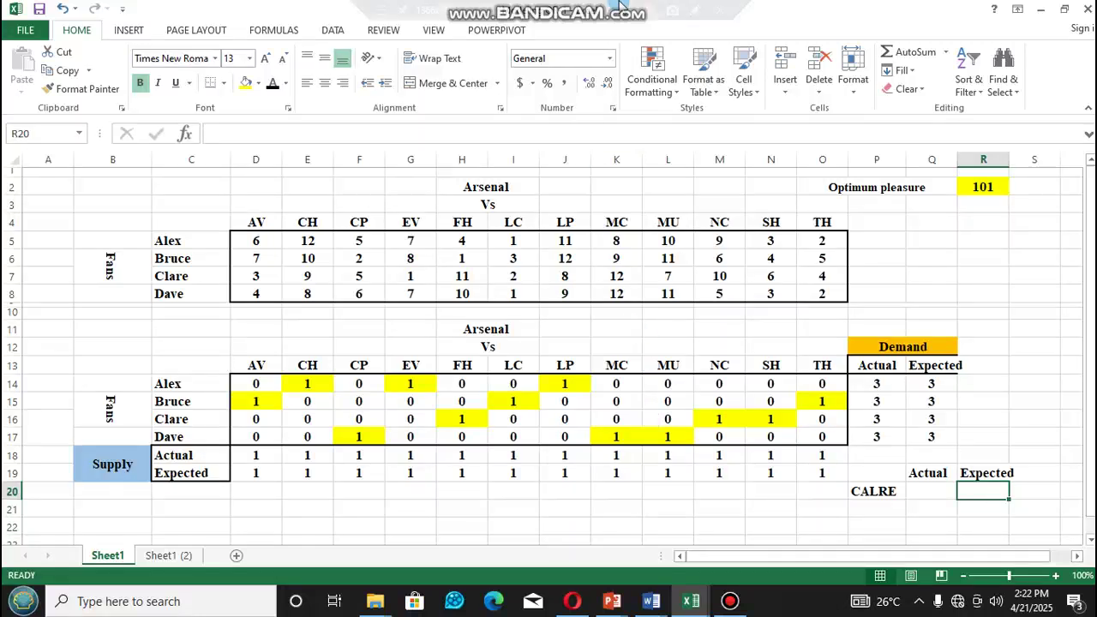